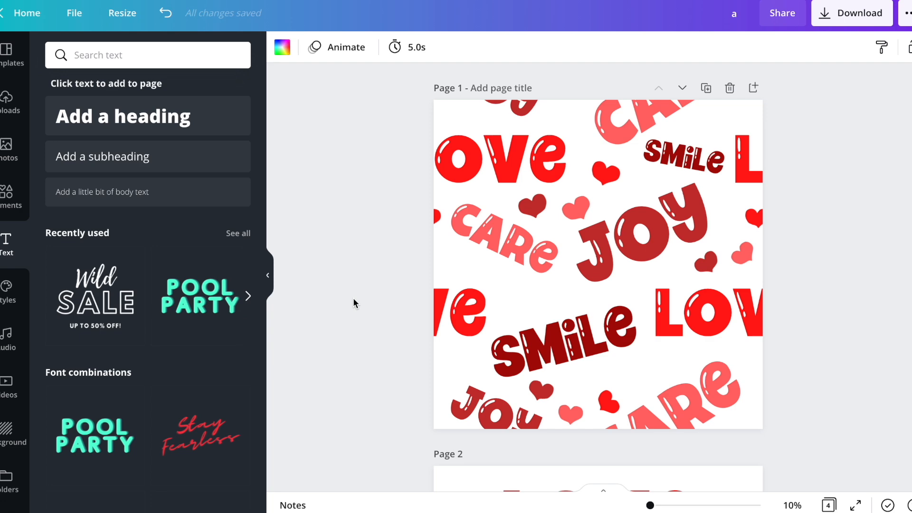
Look through the Fun Baking font's product page and preview images on Creative Fabrica
{"action": "scroll", "coordinate": [353, 297], "scroll_direction": "down", "scroll_amount": 9}
{"action": "scroll", "coordinate": [352, 297], "scroll_direction": "down", "scroll_amount": 10}
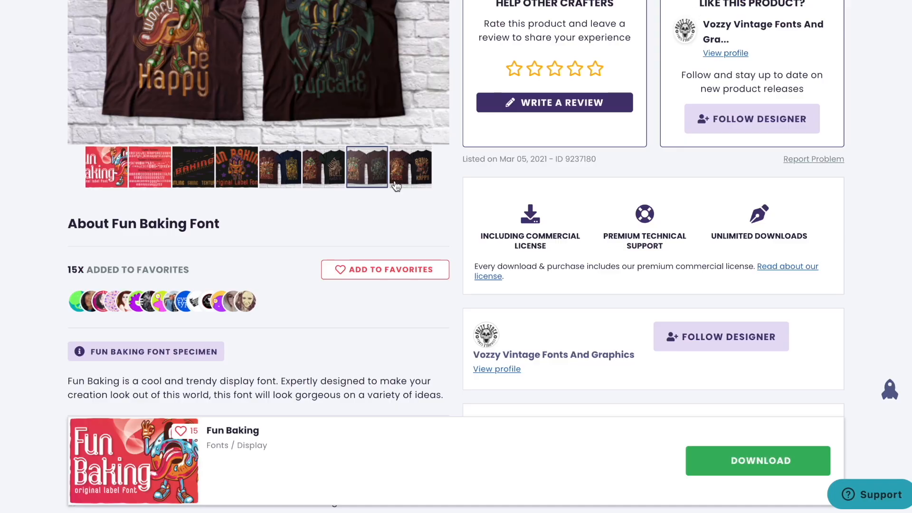
{"action": "scroll", "coordinate": [386, 198], "scroll_direction": "up", "scroll_amount": 6}
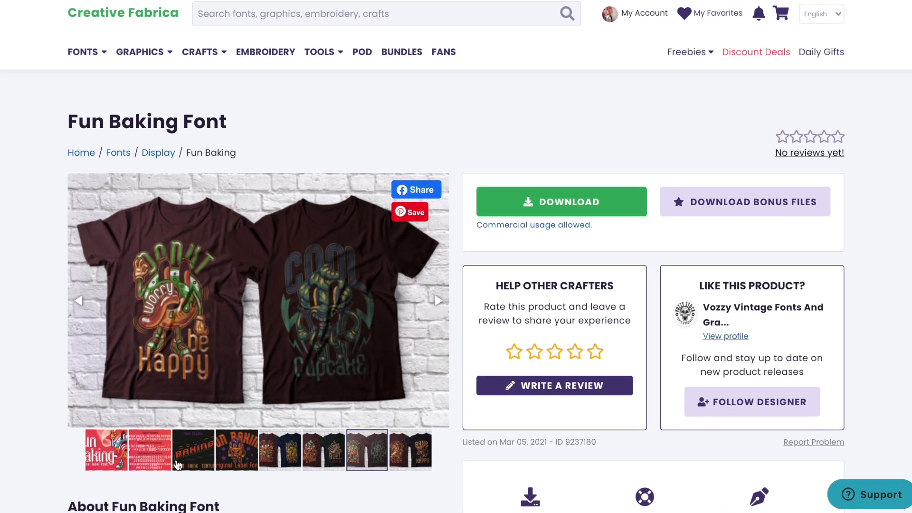
{"action": "left_click", "coordinate": [150, 455]}
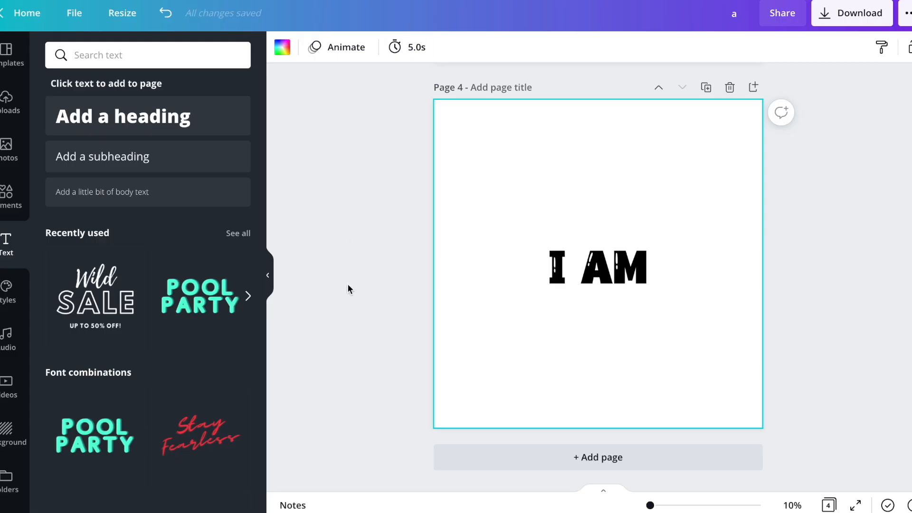
On page 4, place a copy of the "I AM" text above the original and change its wording to "enough"
{"action": "left_click", "coordinate": [625, 275]}
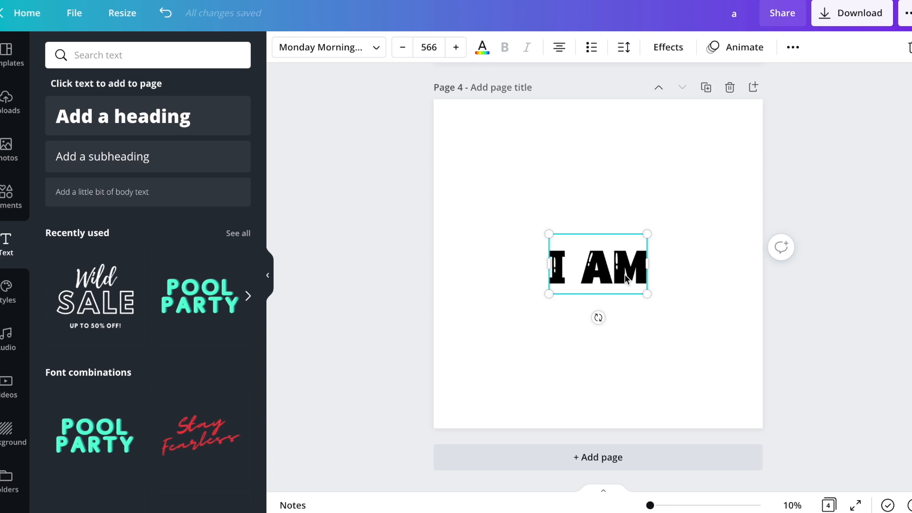
{"action": "left_click_drag", "start_coordinate": [625, 275], "coordinate": [625, 201]}
{"action": "double_click", "coordinate": [625, 201]}
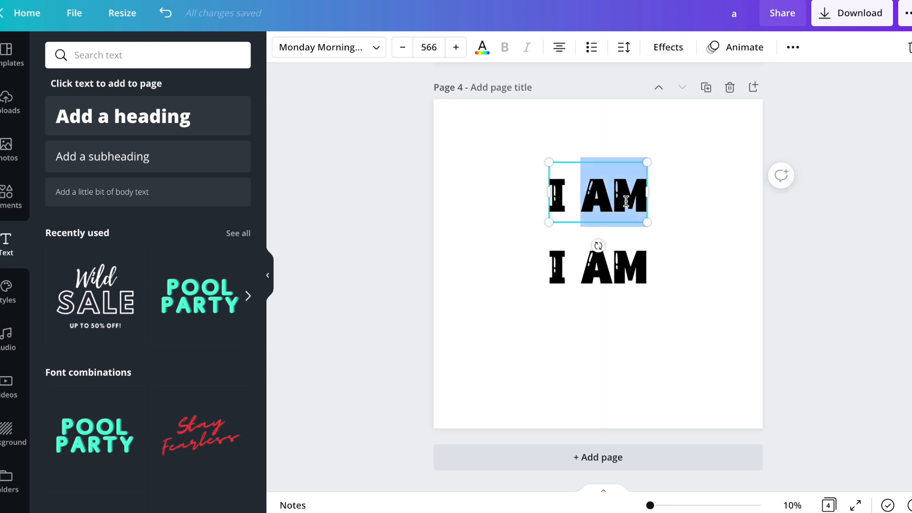
{"action": "triple_click", "coordinate": [625, 201]}
{"action": "type", "text": "enough"}
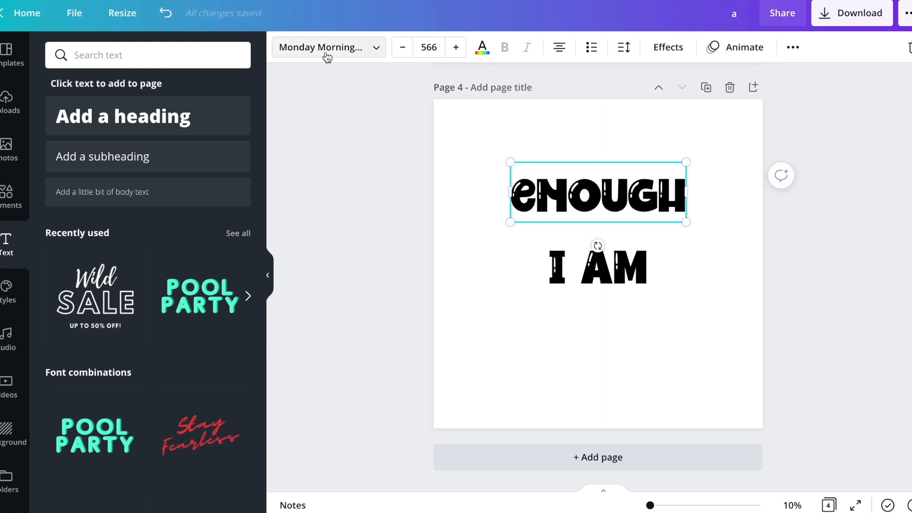
Color the word "enough" blue from the default colors
{"action": "left_click", "coordinate": [326, 53]}
{"action": "left_click", "coordinate": [481, 51]}
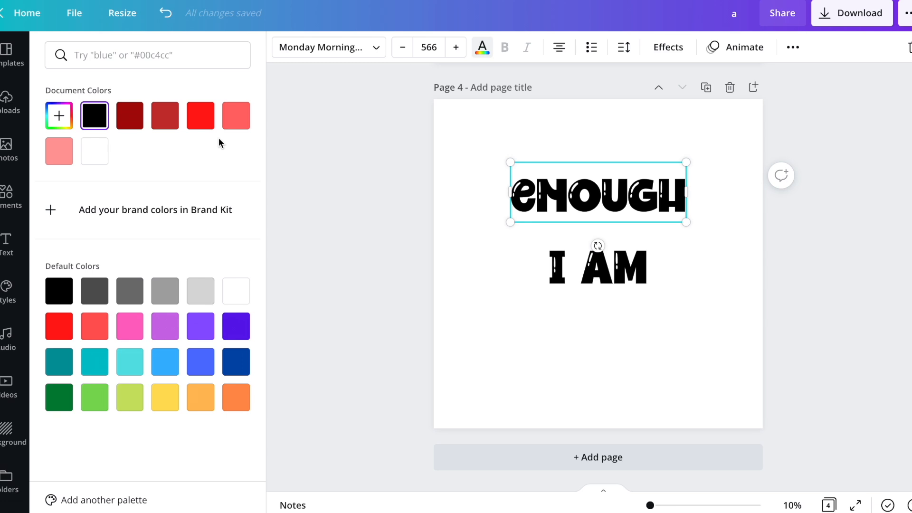
{"action": "left_click", "coordinate": [195, 364]}
{"action": "left_click", "coordinate": [506, 303]}
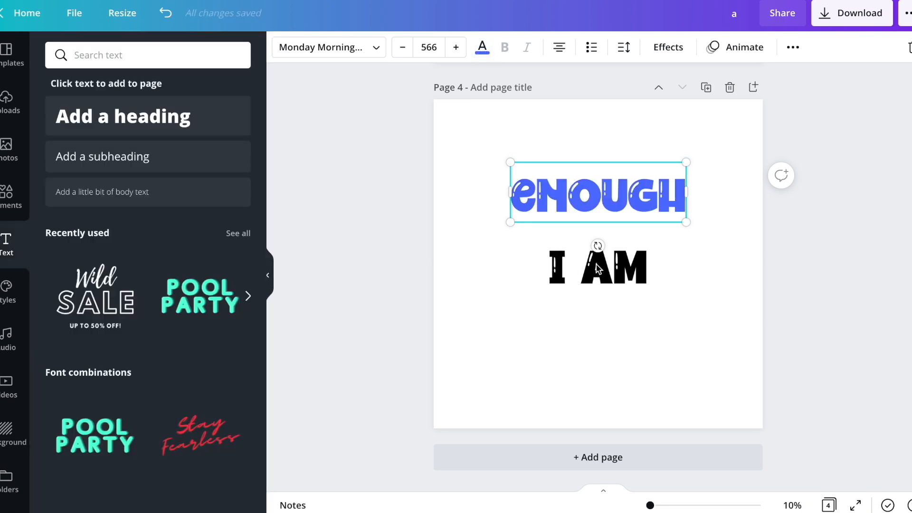
Color the "I AM" text white
{"action": "left_click", "coordinate": [600, 267]}
{"action": "left_click", "coordinate": [483, 45]}
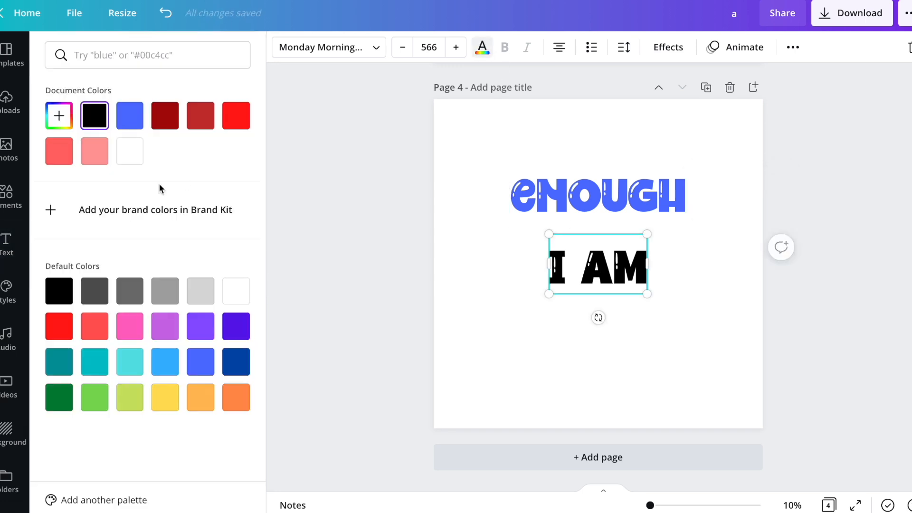
{"action": "left_click", "coordinate": [135, 155]}
{"action": "left_click", "coordinate": [455, 119]}
Set the background of page 4 to black
{"action": "left_click", "coordinate": [455, 118]}
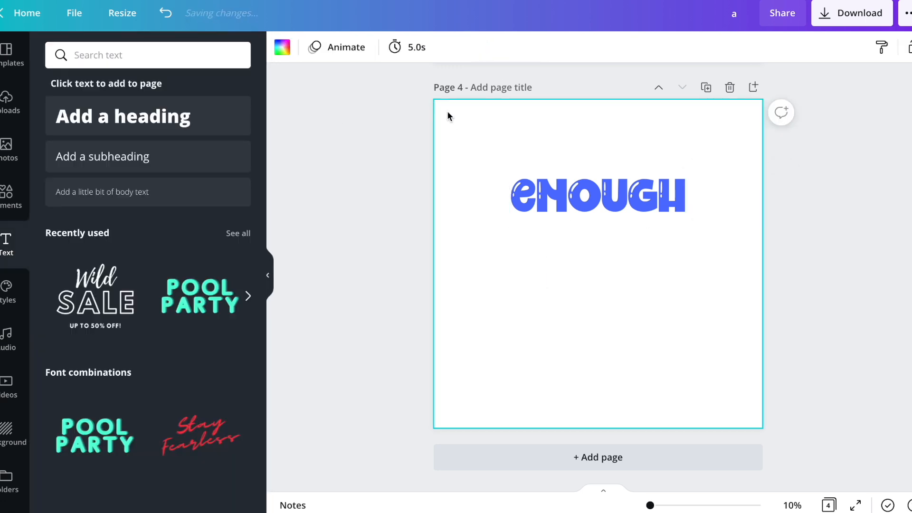
{"action": "left_click", "coordinate": [282, 47]}
{"action": "left_click", "coordinate": [58, 291]}
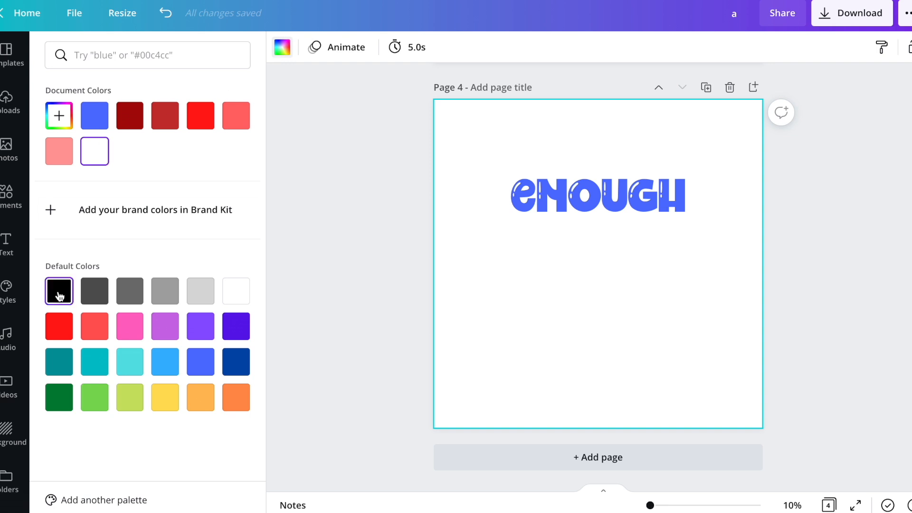
Recolor the word "enough" light turquoise from the default colors
{"action": "left_click", "coordinate": [623, 195]}
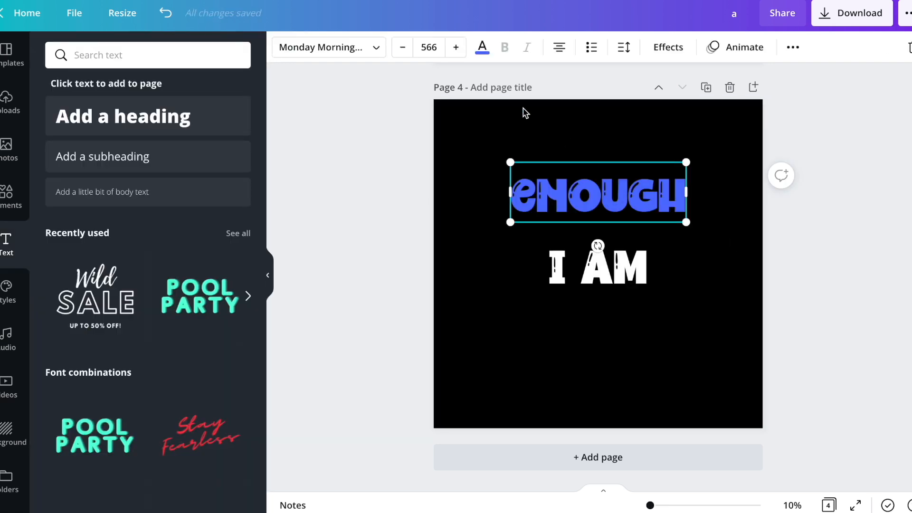
{"action": "left_click", "coordinate": [484, 53]}
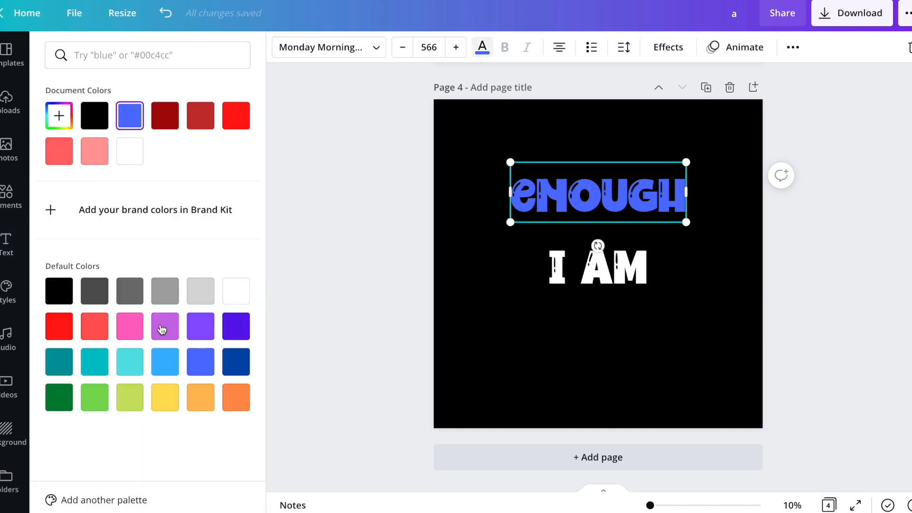
{"action": "left_click", "coordinate": [129, 362]}
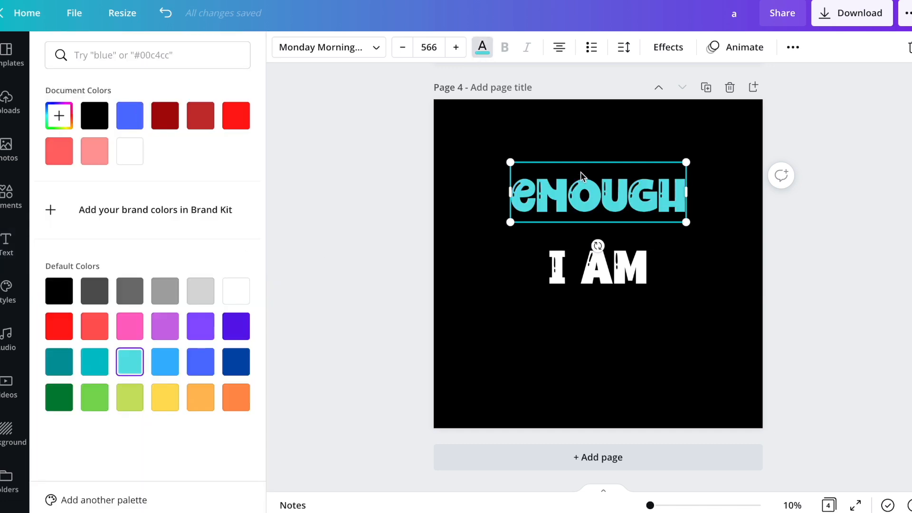
Shrink "enough" to font size 442 and place it tilted upward, partly cut off by the page's left edge
{"action": "left_click_drag", "start_coordinate": [687, 222], "coordinate": [647, 209]}
{"action": "left_click_drag", "start_coordinate": [577, 233], "coordinate": [597, 229]}
{"action": "left_click_drag", "start_coordinate": [597, 190], "coordinate": [450, 250]}
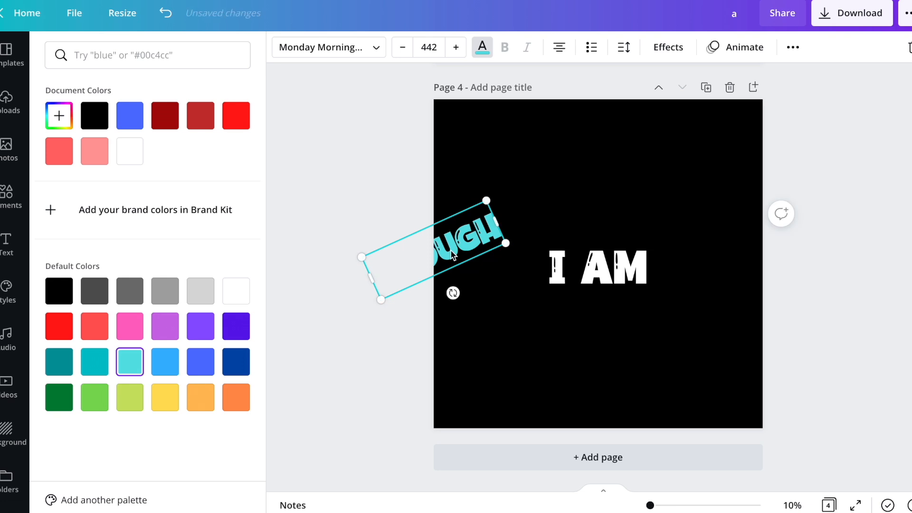
Place a copy of the tilted "enough" across the page's right edge and check its alignment with the left one
{"action": "left_click_drag", "start_coordinate": [450, 249], "coordinate": [770, 236]}
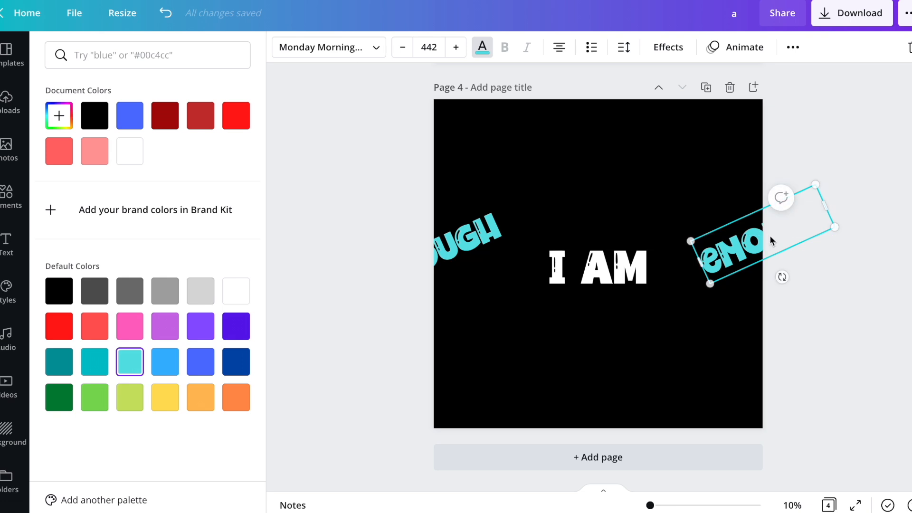
{"action": "left_click", "coordinate": [456, 243], "text": "shift"}
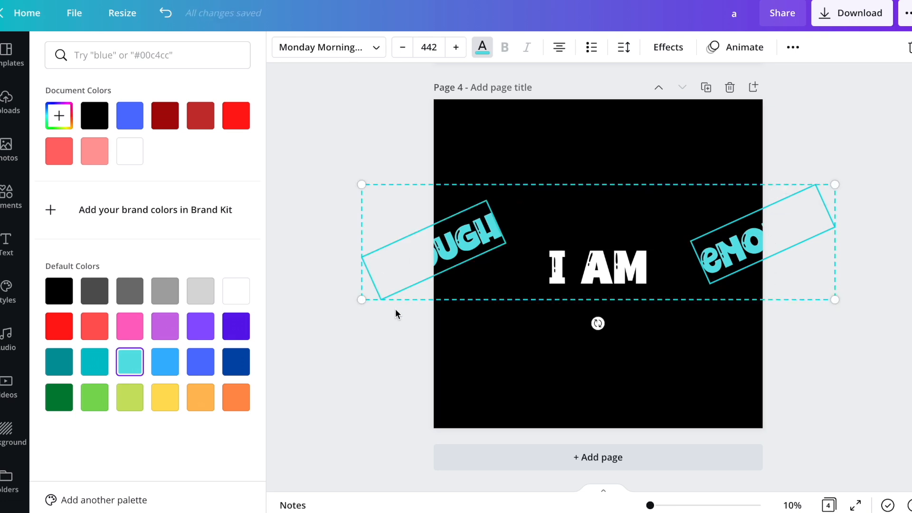
{"action": "left_click", "coordinate": [736, 151]}
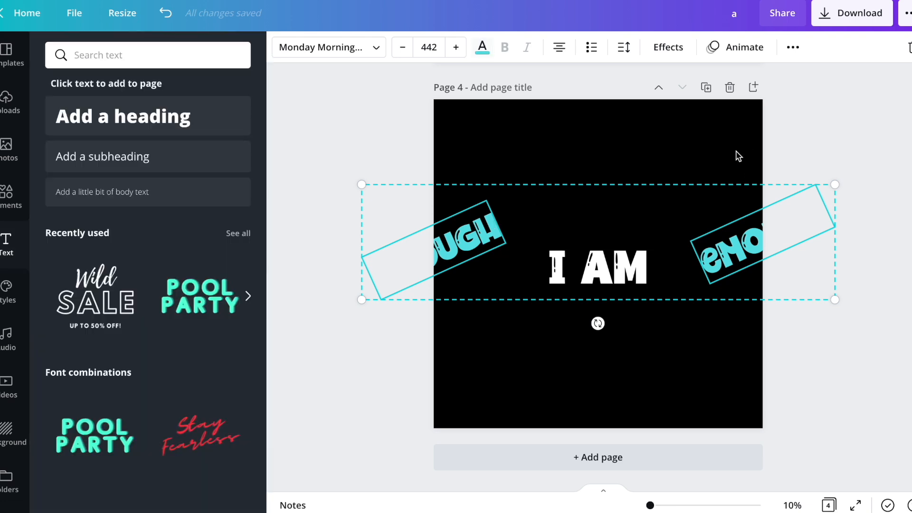
{"action": "left_click", "coordinate": [737, 174]}
Raise the left "enough" level with its copy at the right edge, and shift both together slightly to the right
{"action": "left_click", "coordinate": [468, 244]}
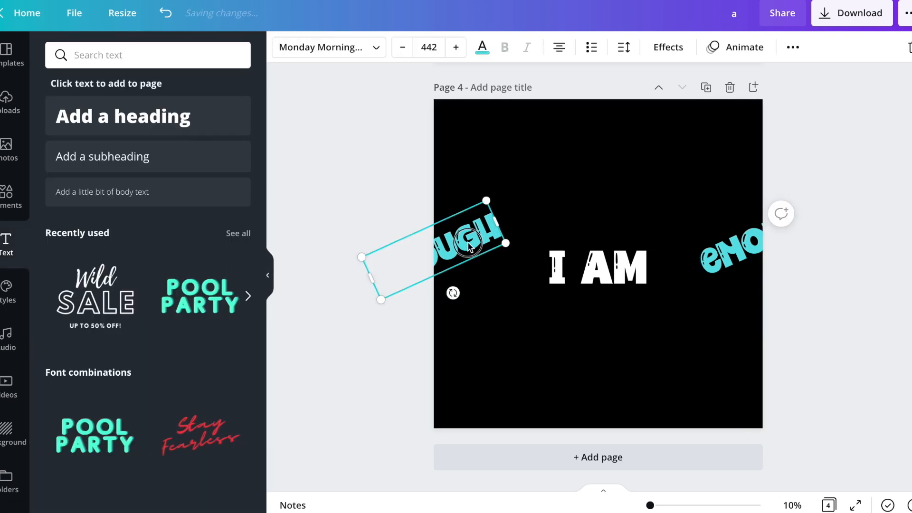
{"action": "left_click_drag", "start_coordinate": [468, 245], "coordinate": [453, 234]}
{"action": "left_click", "coordinate": [745, 250], "text": "shift"}
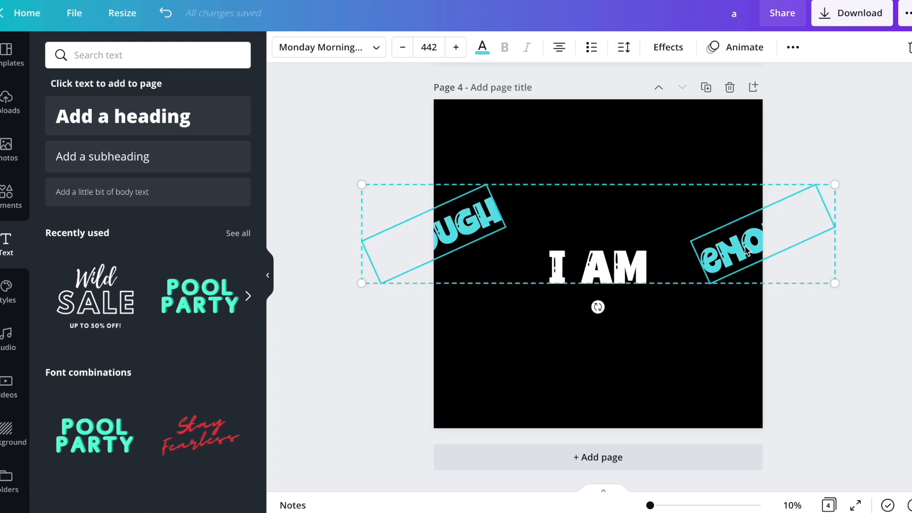
{"action": "left_click_drag", "start_coordinate": [467, 222], "coordinate": [497, 223]}
{"action": "left_click", "coordinate": [570, 142]}
Place a copy of "enough" in the page's upper right, reword it "Beautiful" and widen its text box to fit one line
{"action": "left_click", "coordinate": [508, 226]}
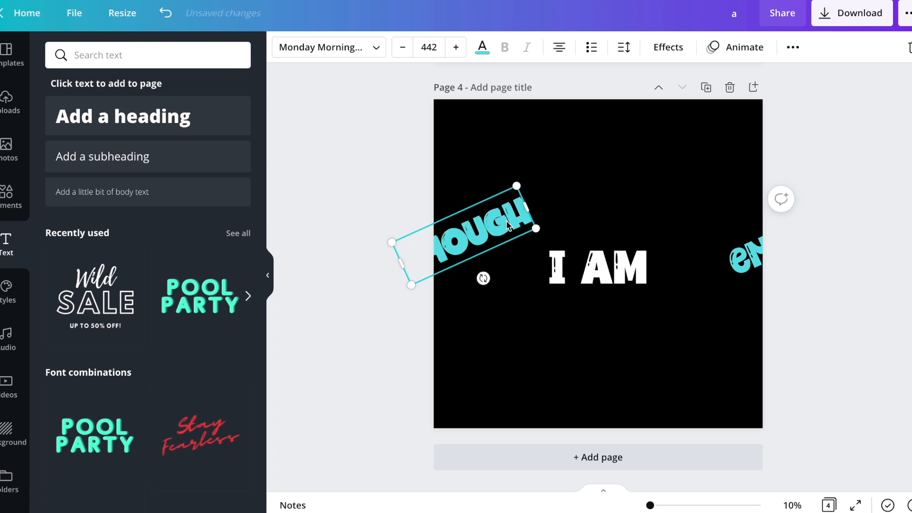
{"action": "left_click_drag", "start_coordinate": [456, 231], "coordinate": [673, 178], "text": "alt"}
{"action": "double_click", "coordinate": [674, 178]}
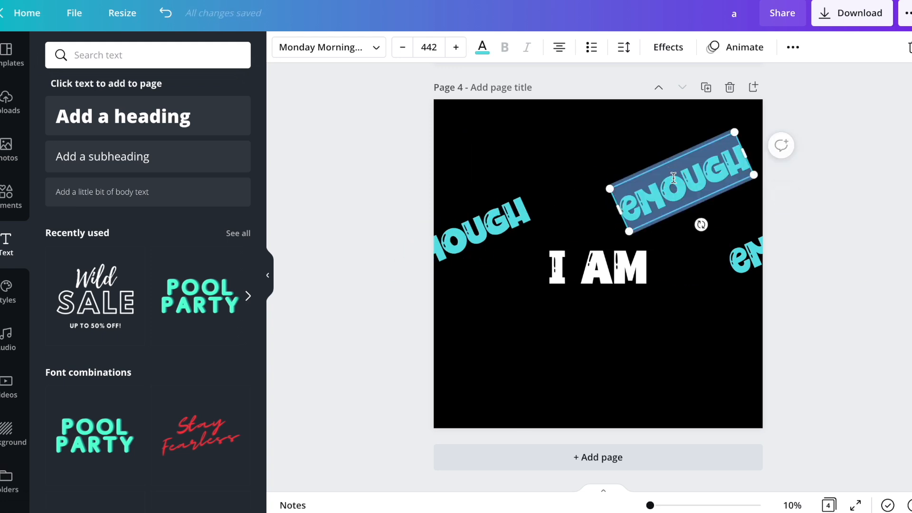
{"action": "type", "text": "Beautiful"}
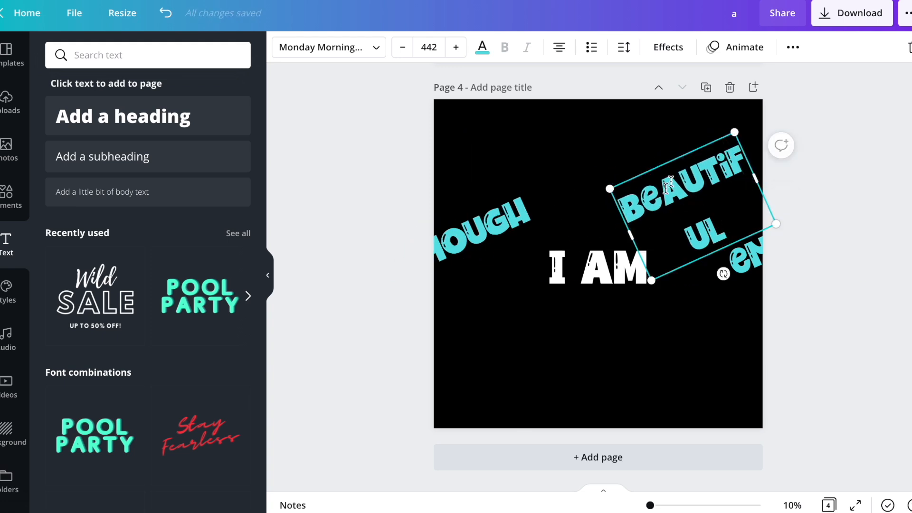
{"action": "left_click_drag", "start_coordinate": [630, 235], "coordinate": [554, 261]}
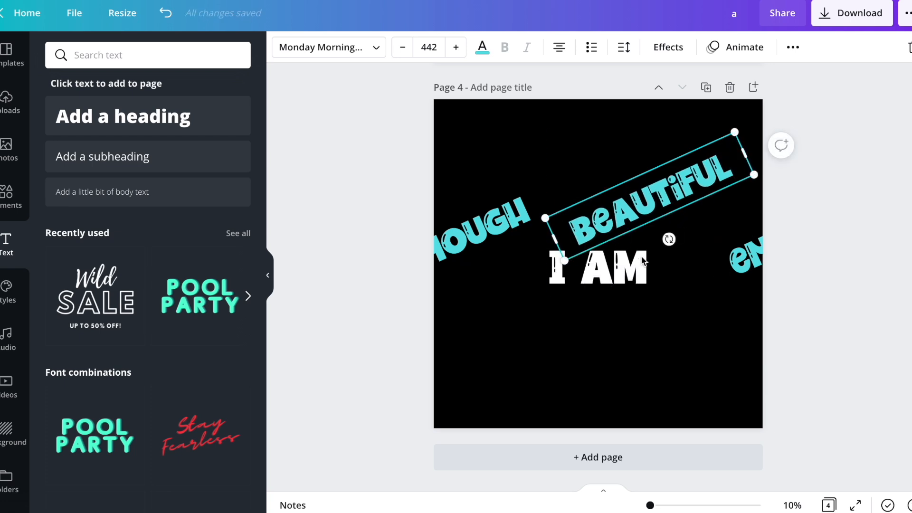
Tilt "Beautiful" downward, shrink it to font size 280 and place it between "I AM" and the right-hand "enough"
{"action": "left_click_drag", "start_coordinate": [668, 239], "coordinate": [624, 237]}
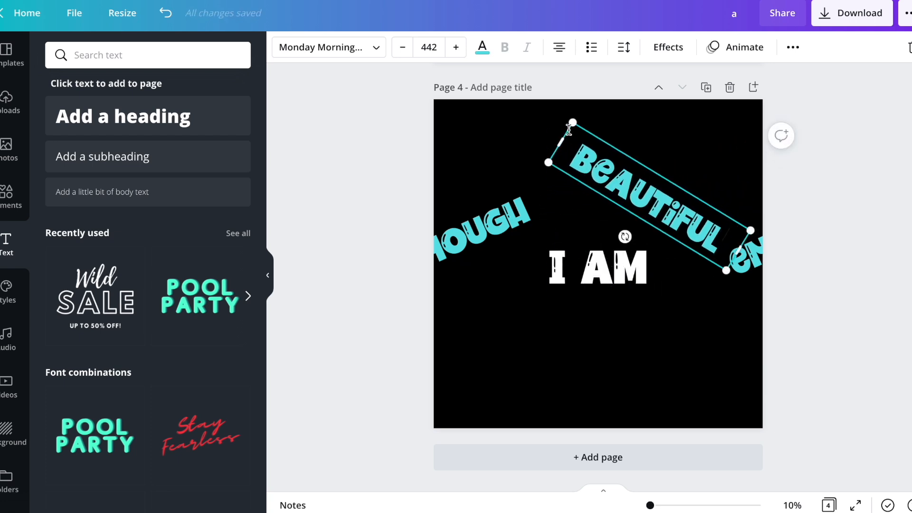
{"action": "left_click_drag", "start_coordinate": [572, 123], "coordinate": [629, 177]}
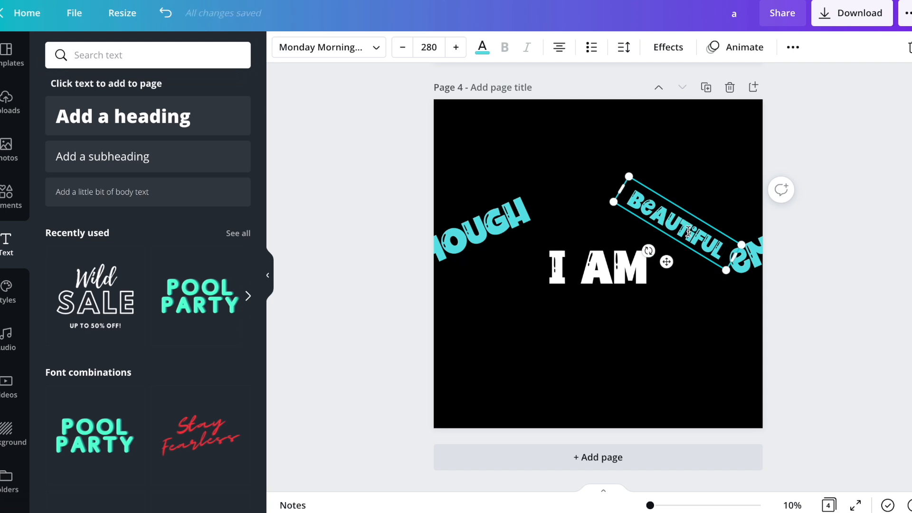
{"action": "mouse_move", "coordinate": [688, 231]}
{"action": "left_mouse_down"}
{"action": "mouse_move", "coordinate": [665, 229]}
{"action": "mouse_move", "coordinate": [674, 228]}
{"action": "left_mouse_up"}
{"action": "left_click", "coordinate": [697, 186]}
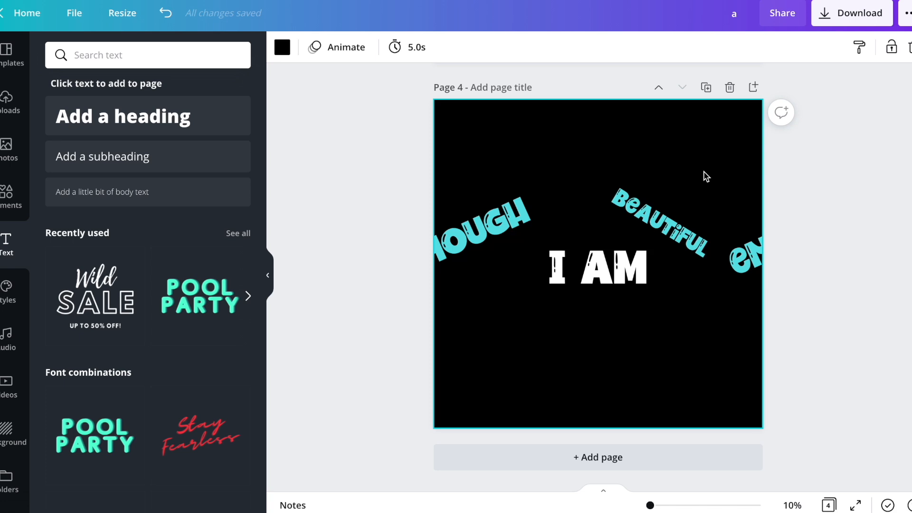
Review the word pattern on page 4 and the black page 5 below it
{"action": "left_click", "coordinate": [651, 216]}
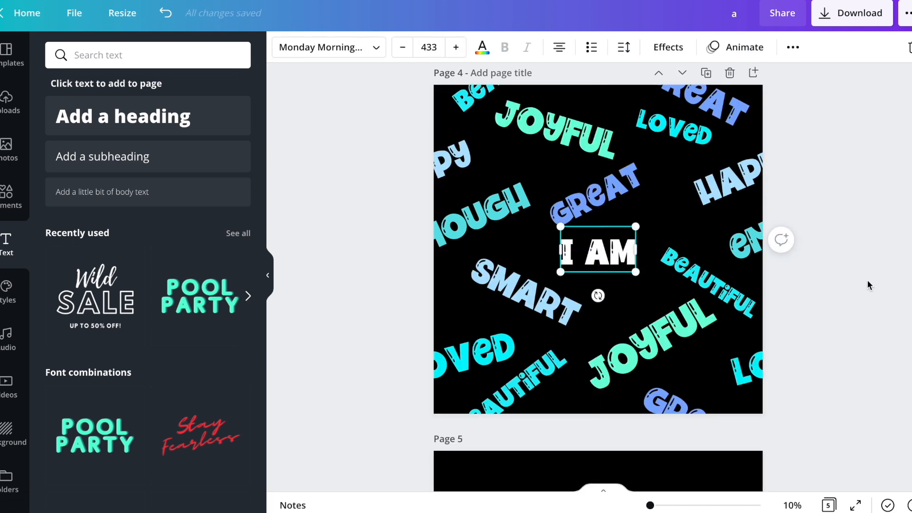
{"action": "left_click", "coordinate": [867, 282]}
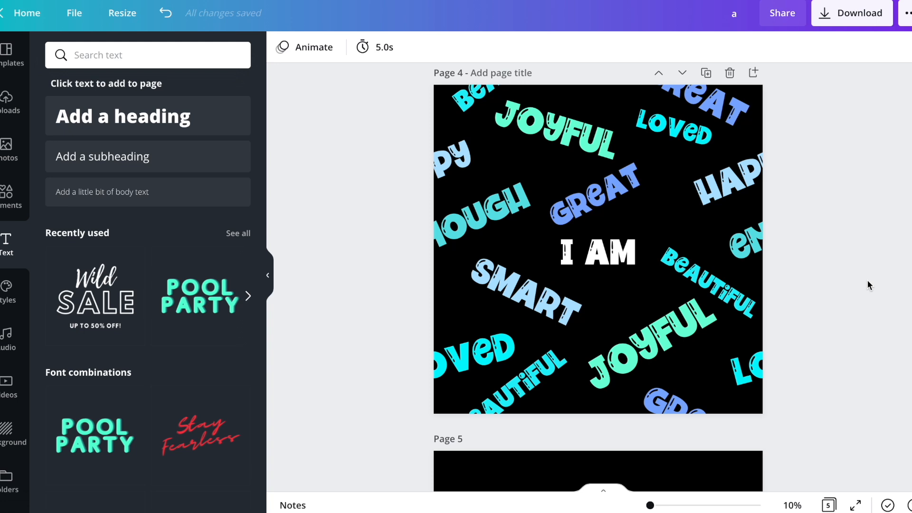
{"action": "scroll", "coordinate": [868, 284], "scroll_direction": "down", "scroll_amount": 4}
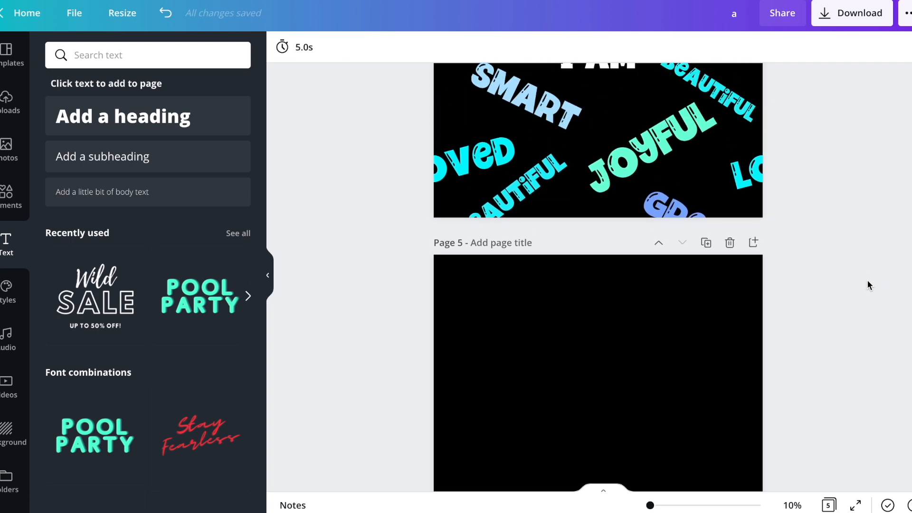
{"action": "scroll", "coordinate": [867, 281], "scroll_direction": "up", "scroll_amount": 6}
{"action": "scroll", "coordinate": [867, 281], "scroll_direction": "down", "scroll_amount": 4}
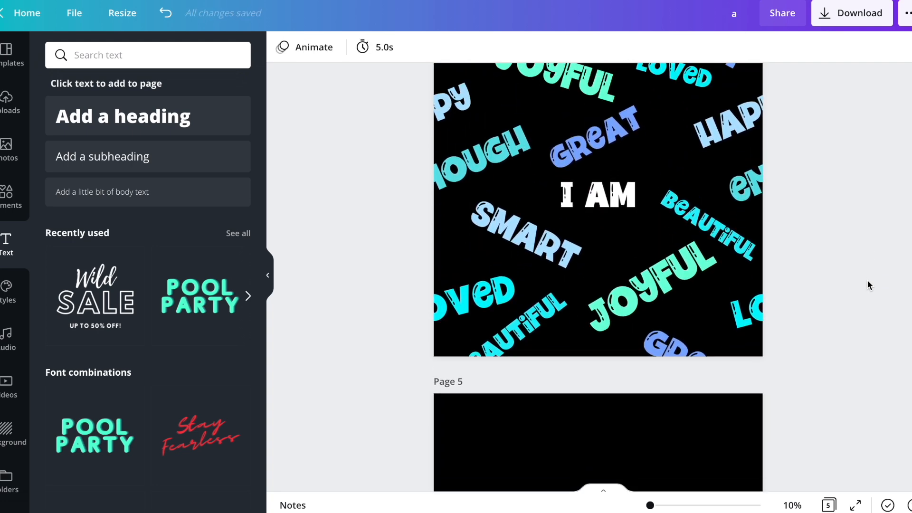
{"action": "scroll", "coordinate": [867, 285], "scroll_direction": "up", "scroll_amount": 3}
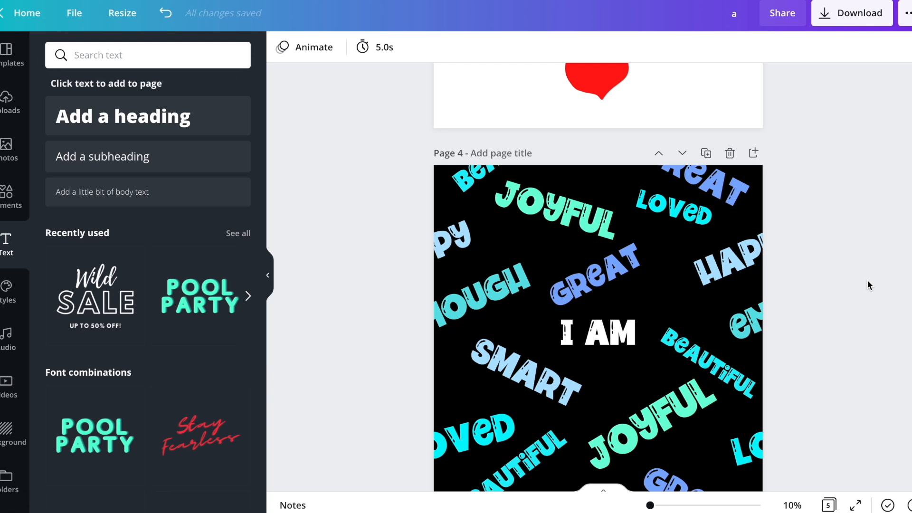
{"action": "scroll", "coordinate": [867, 282], "scroll_direction": "down", "scroll_amount": 1}
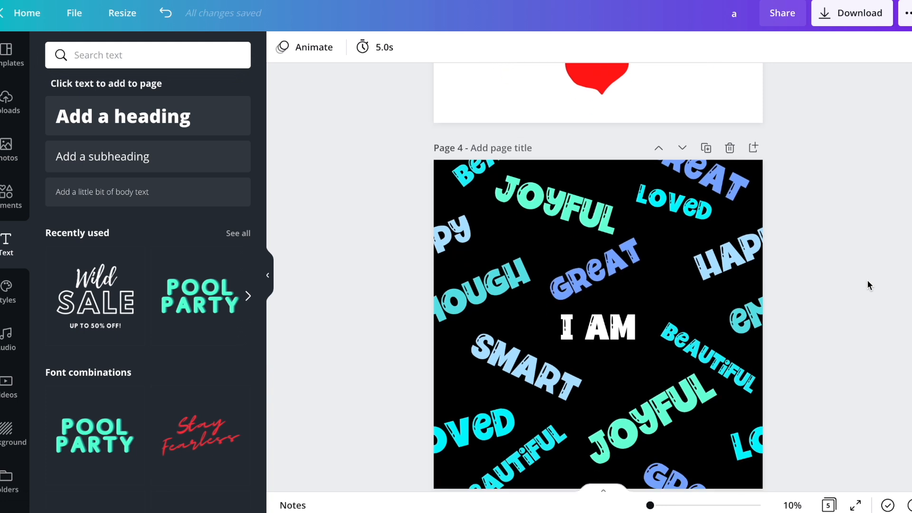
{"action": "scroll", "coordinate": [867, 285], "scroll_direction": "down", "scroll_amount": 3}
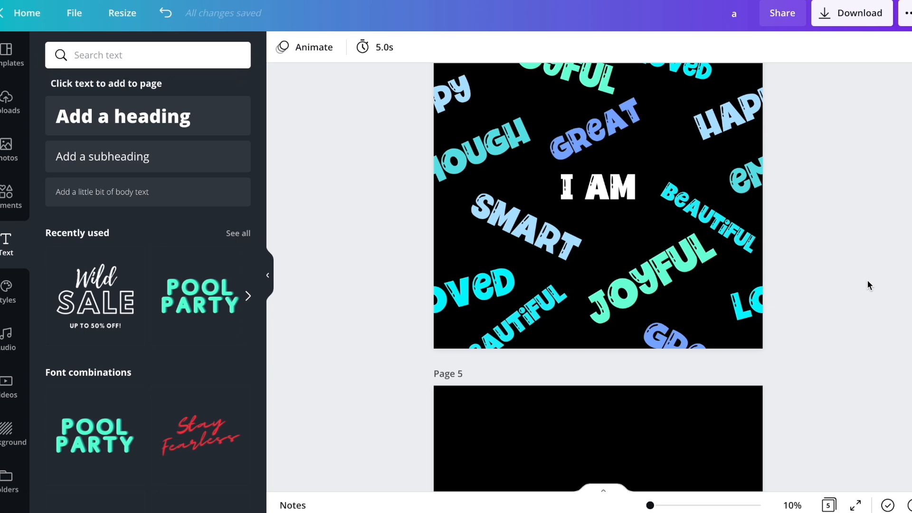
{"action": "scroll", "coordinate": [868, 285], "scroll_direction": "down", "scroll_amount": 5}
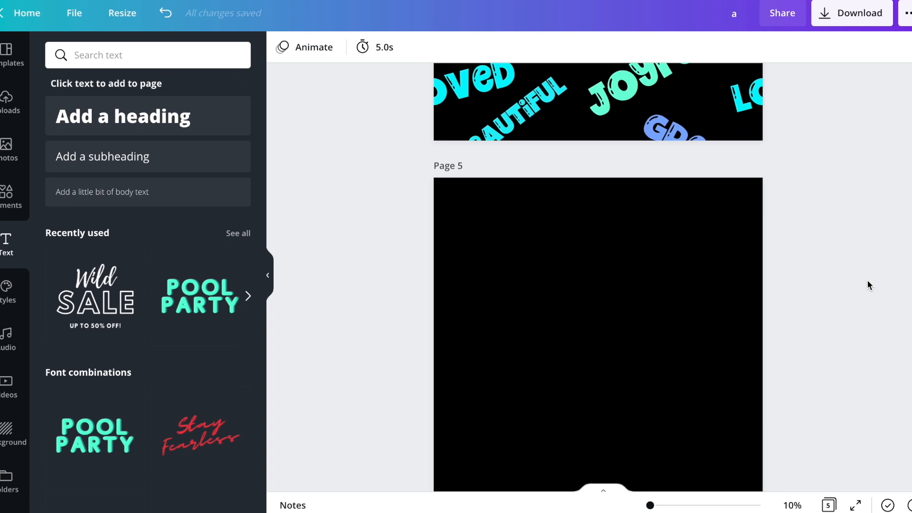
Enlarge the affirmation word stack on page 5 as a group and centre it on the page
{"action": "scroll", "coordinate": [868, 285], "scroll_direction": "up", "scroll_amount": 6}
{"action": "scroll", "coordinate": [697, 257], "scroll_direction": "down", "scroll_amount": 1}
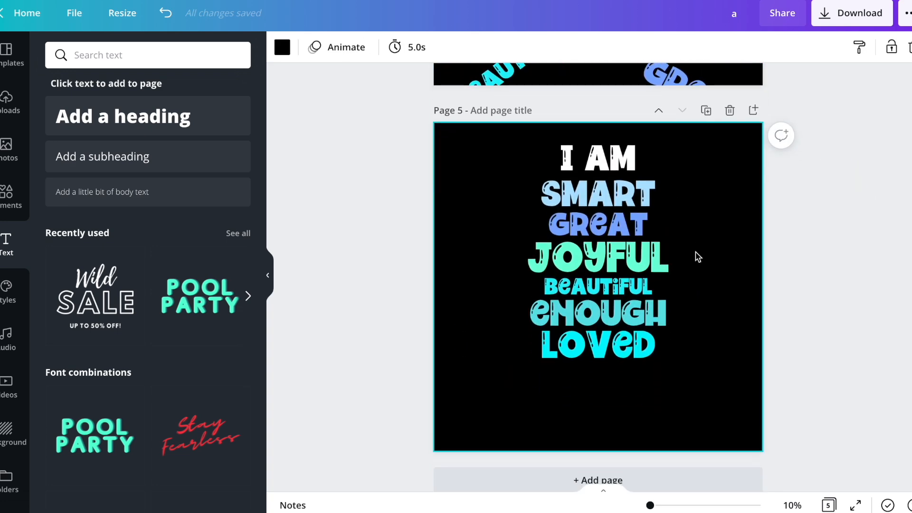
{"action": "left_click_drag", "start_coordinate": [703, 382], "coordinate": [523, 141]}
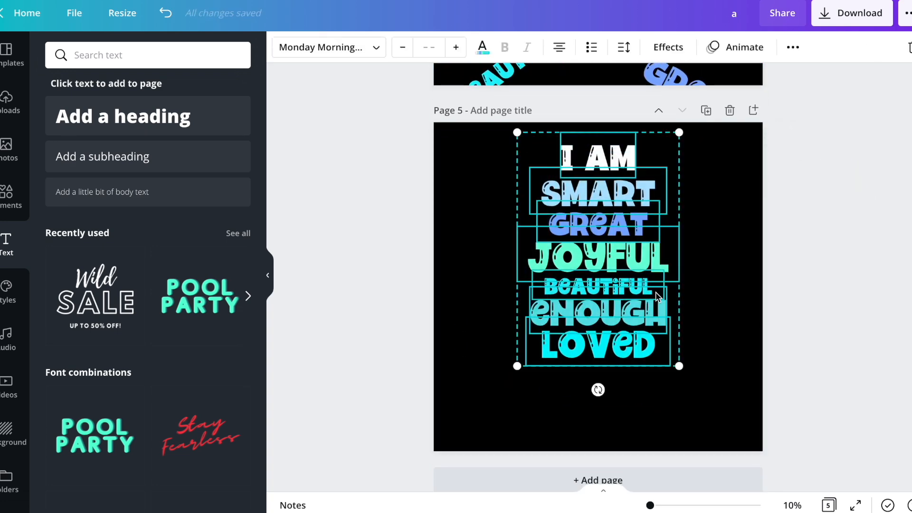
{"action": "left_click_drag", "start_coordinate": [675, 367], "coordinate": [713, 423]}
{"action": "left_click_drag", "start_coordinate": [640, 345], "coordinate": [616, 352]}
{"action": "left_click", "coordinate": [738, 271]}
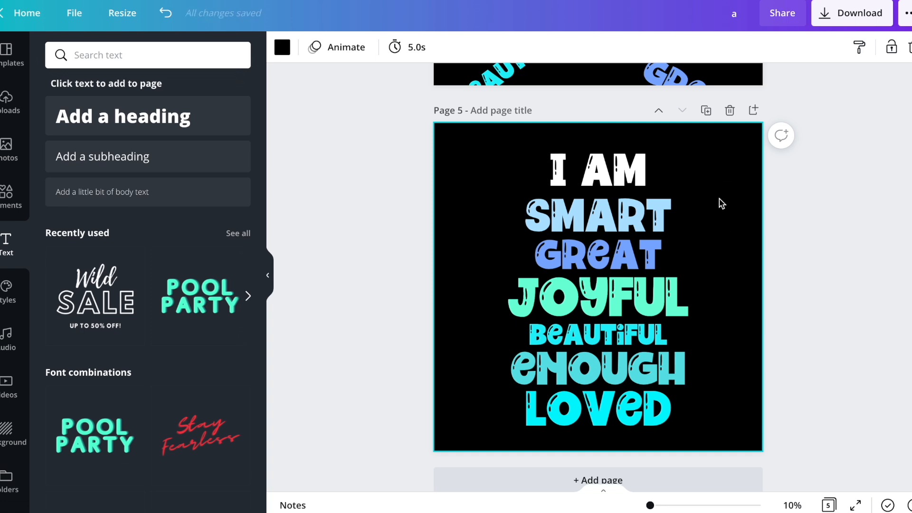
Remove the black backgrounds from page 5 and from the word pattern on page 4
{"action": "key", "text": "Delete"}
{"action": "scroll", "coordinate": [719, 198], "scroll_direction": "up", "scroll_amount": 3}
{"action": "left_click", "coordinate": [751, 205]}
{"action": "key", "text": "Delete"}
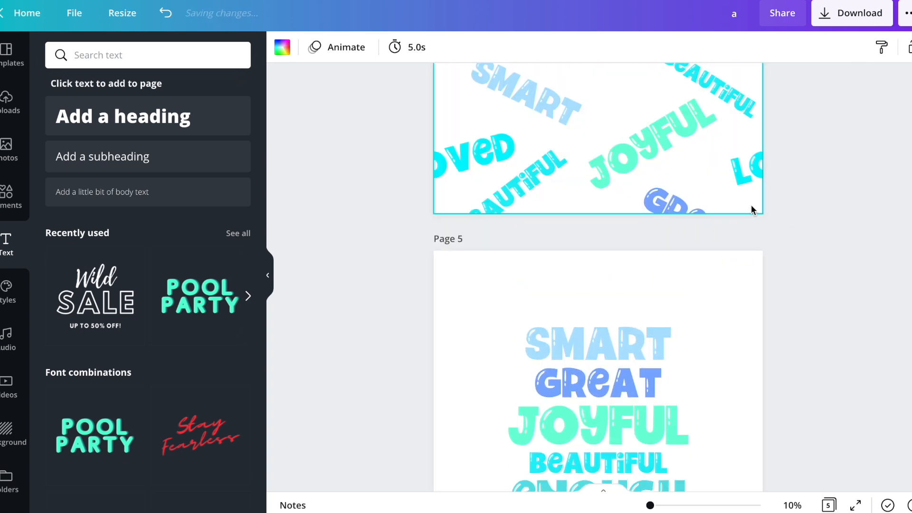
Duplicate page 5 and recolour the white "I AM" black on the copy
{"action": "left_click", "coordinate": [707, 239]}
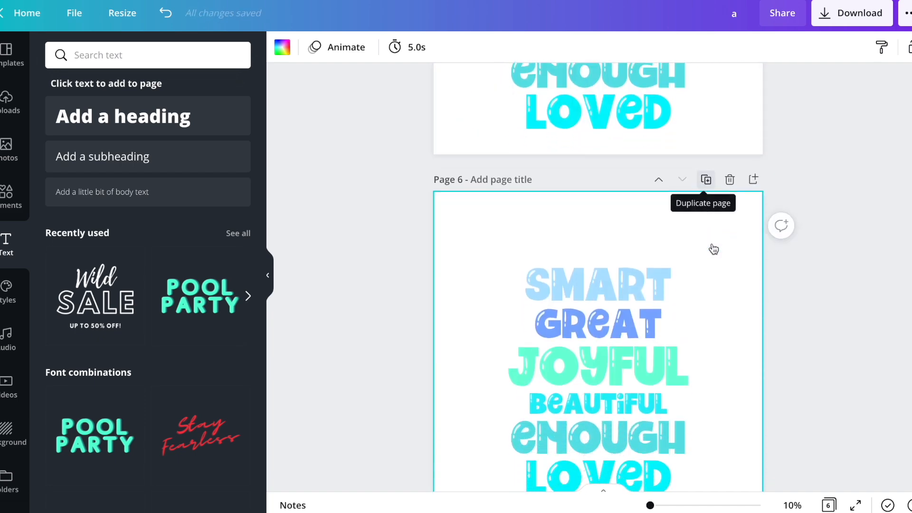
{"action": "left_click", "coordinate": [592, 227]}
{"action": "left_click", "coordinate": [483, 51]}
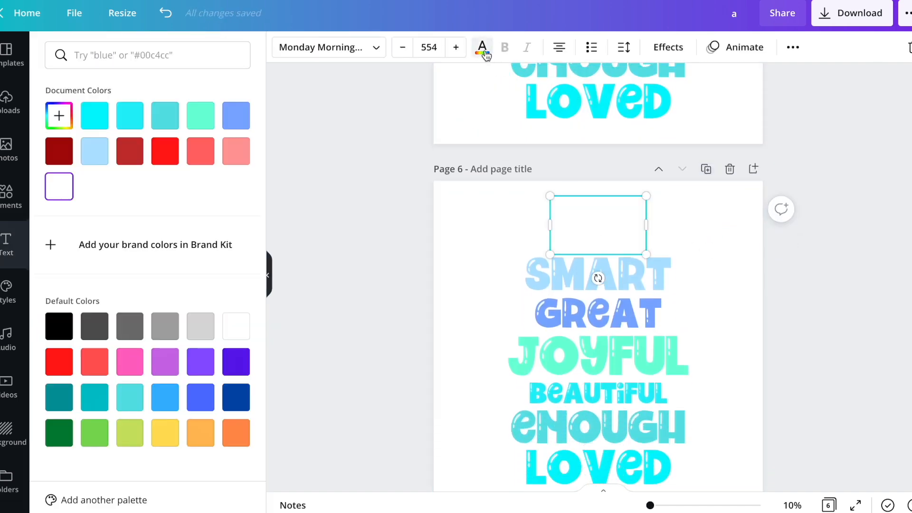
{"action": "left_click", "coordinate": [64, 326]}
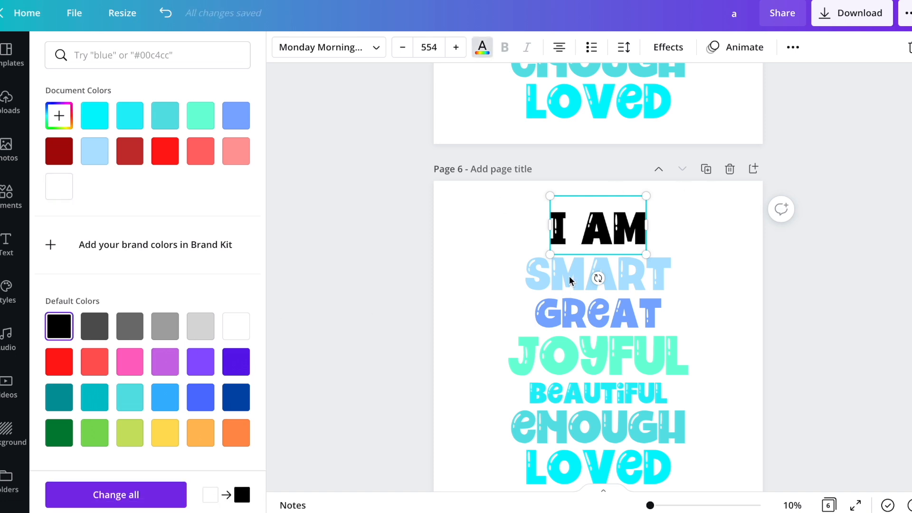
{"action": "key", "text": "Escape"}
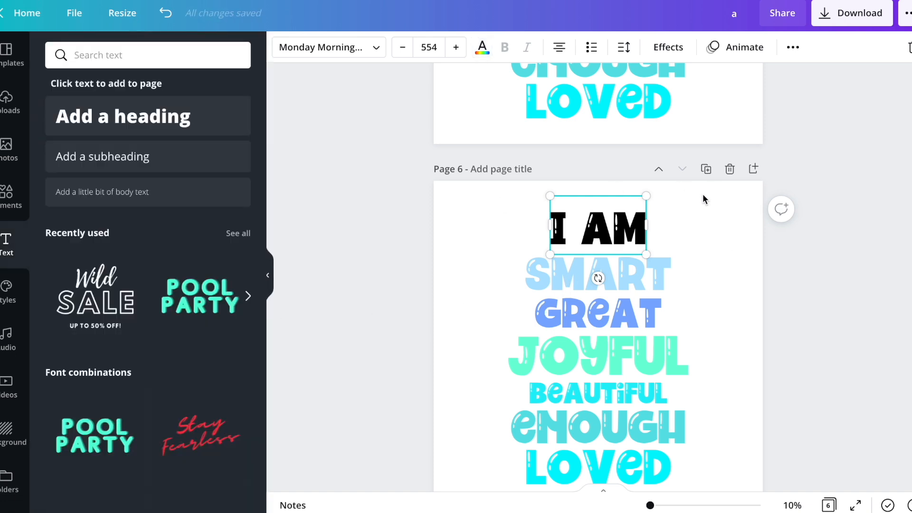
Give page 6 a pale beige background using a custom colour
{"action": "left_click", "coordinate": [583, 198]}
{"action": "left_click", "coordinate": [280, 47]}
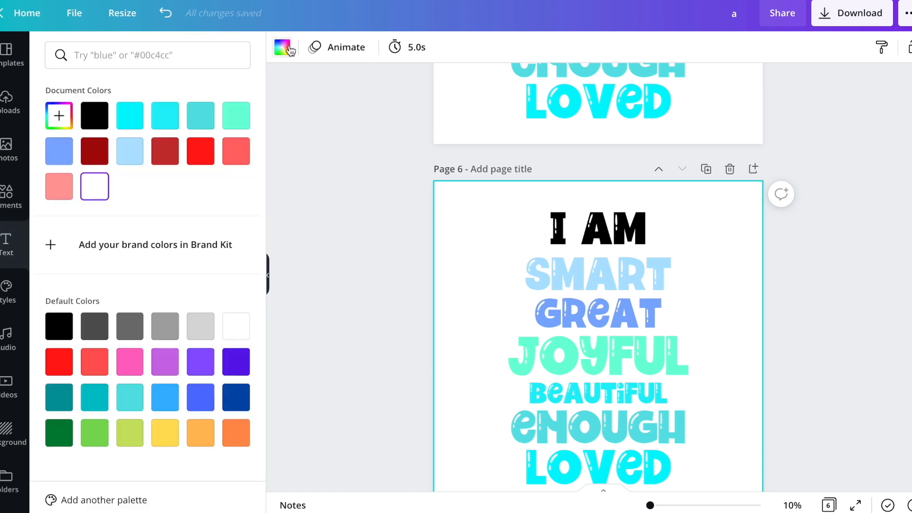
{"action": "left_click", "coordinate": [55, 122]}
{"action": "left_click", "coordinate": [83, 228]}
{"action": "left_click", "coordinate": [97, 151]}
{"action": "left_click", "coordinate": [138, 148]}
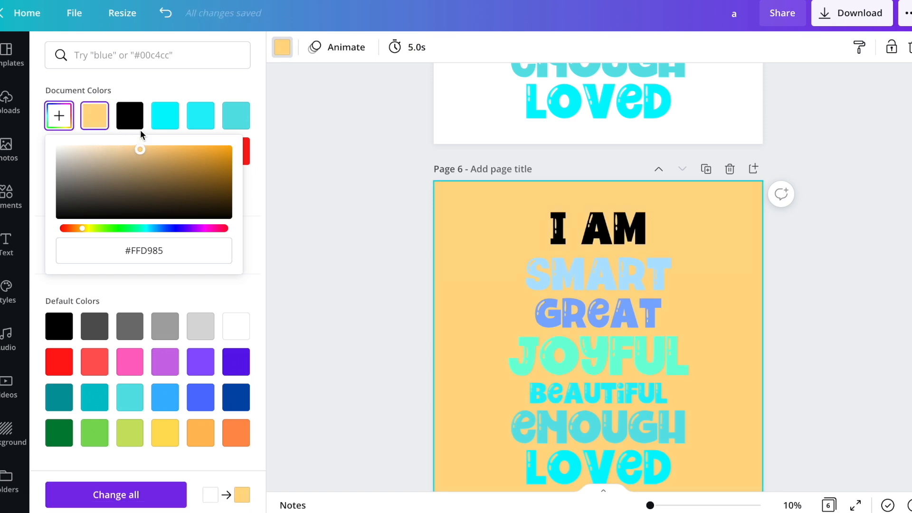
{"action": "left_click", "coordinate": [98, 150]}
{"action": "left_click", "coordinate": [392, 158]}
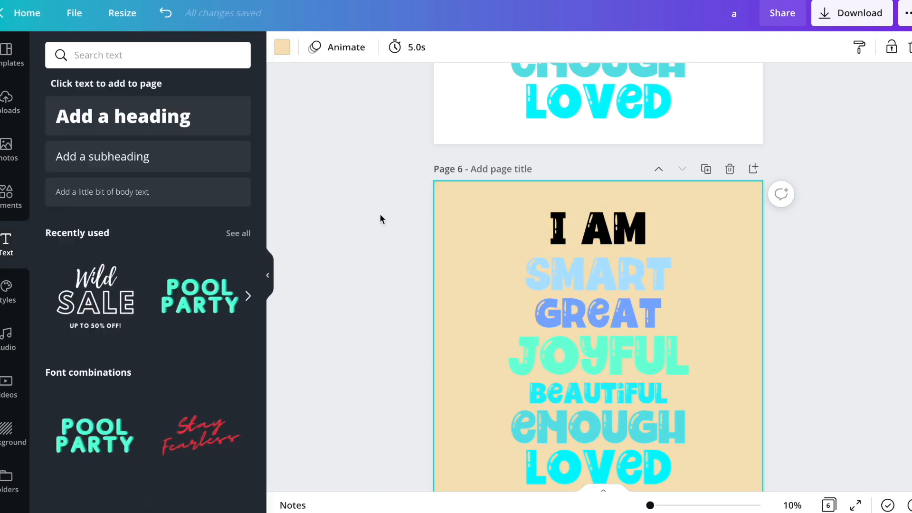
Recolour "SMART" deep blue and "GREAT" dark navy on page 6 using custom colours
{"action": "left_click", "coordinate": [561, 268]}
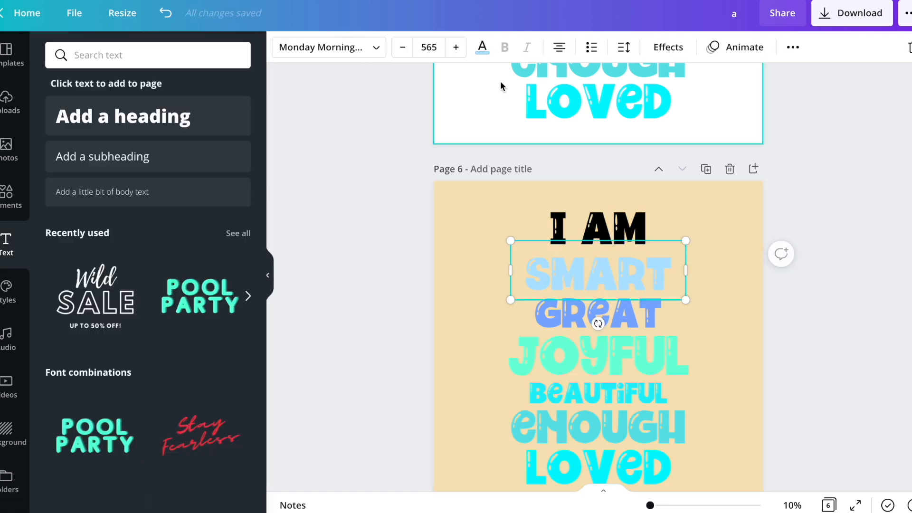
{"action": "left_click", "coordinate": [483, 47]}
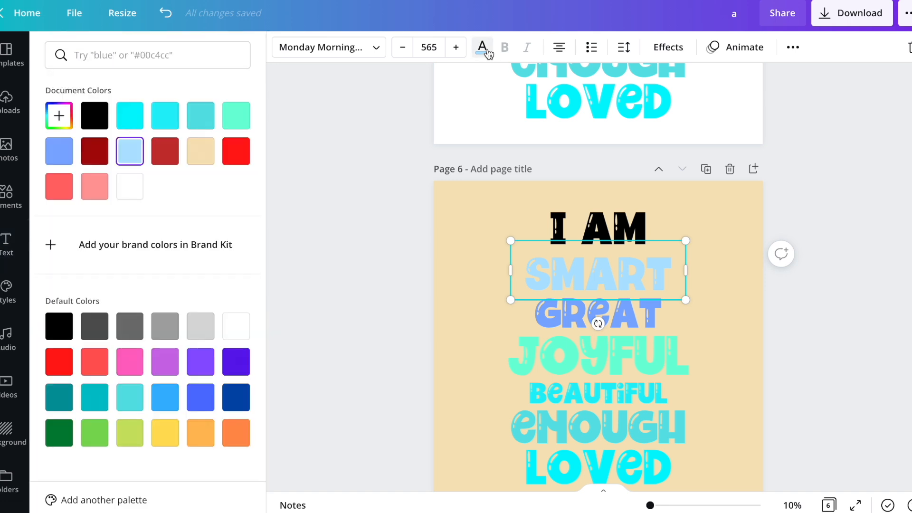
{"action": "left_click", "coordinate": [63, 122]}
{"action": "left_click_drag", "start_coordinate": [189, 177], "coordinate": [227, 170]}
{"action": "left_click", "coordinate": [541, 313]}
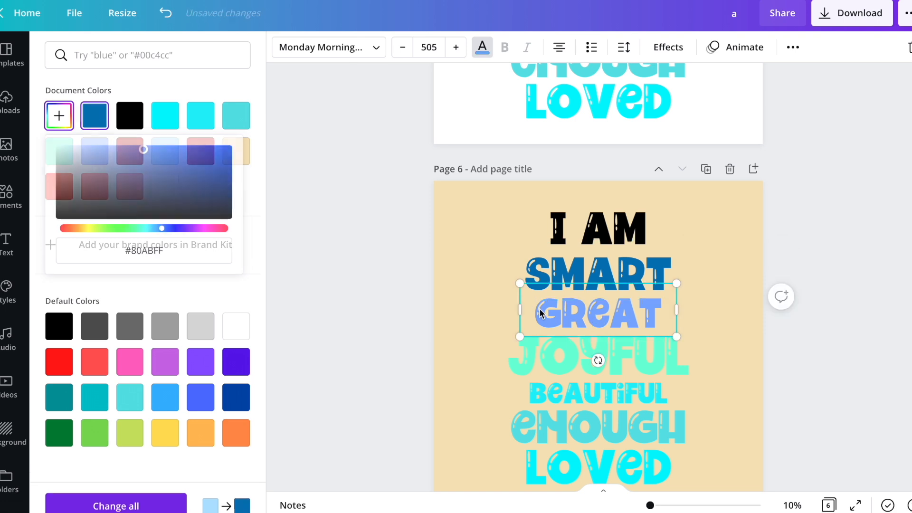
{"action": "left_click", "coordinate": [50, 111]}
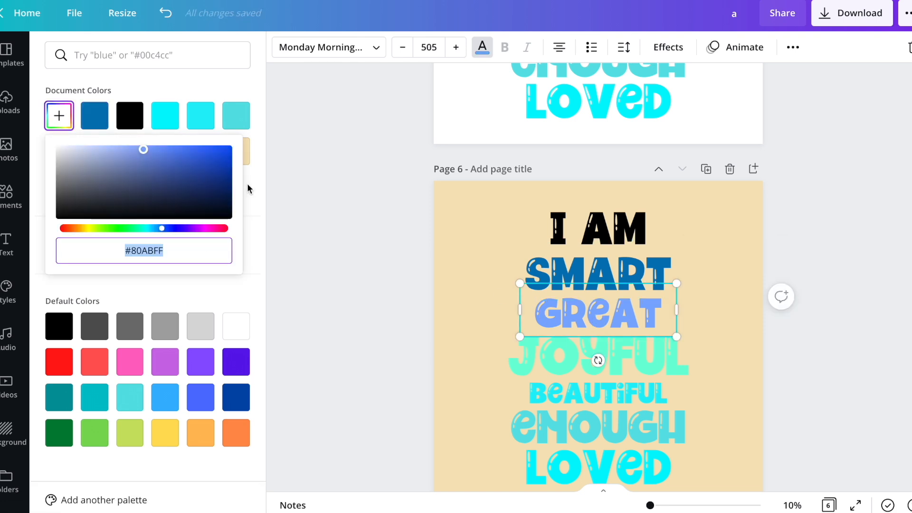
{"action": "left_click", "coordinate": [194, 184]}
Recolour "JOYFUL" on page 6 with the custom green #0CBB8B
{"action": "left_click", "coordinate": [551, 366]}
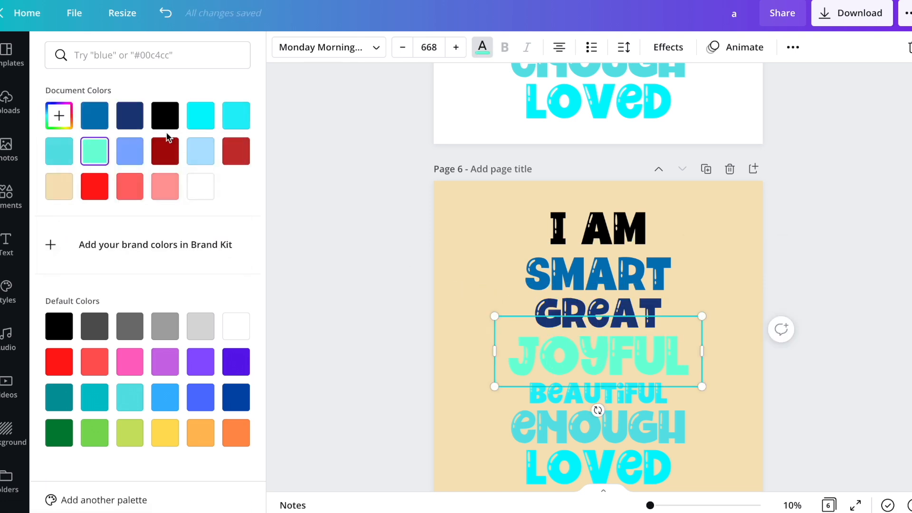
{"action": "left_click", "coordinate": [61, 122]}
{"action": "left_click", "coordinate": [210, 195]}
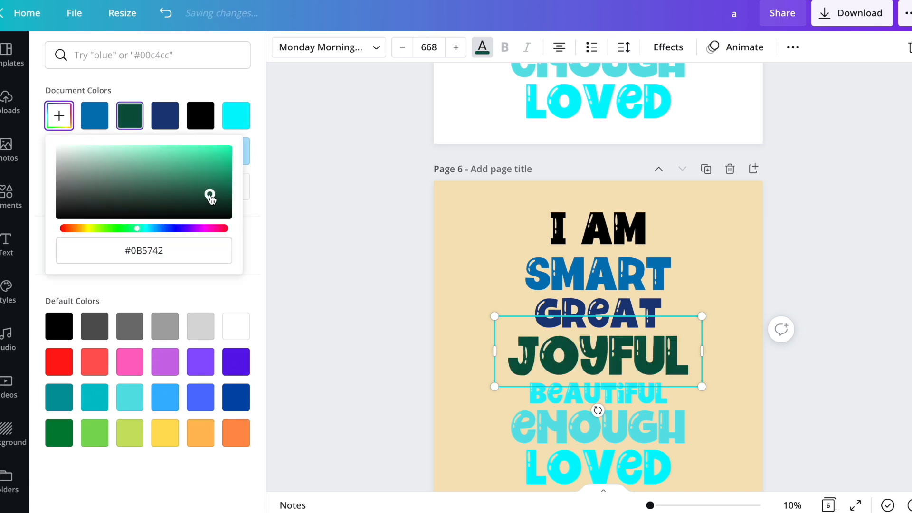
{"action": "left_click", "coordinate": [220, 164]}
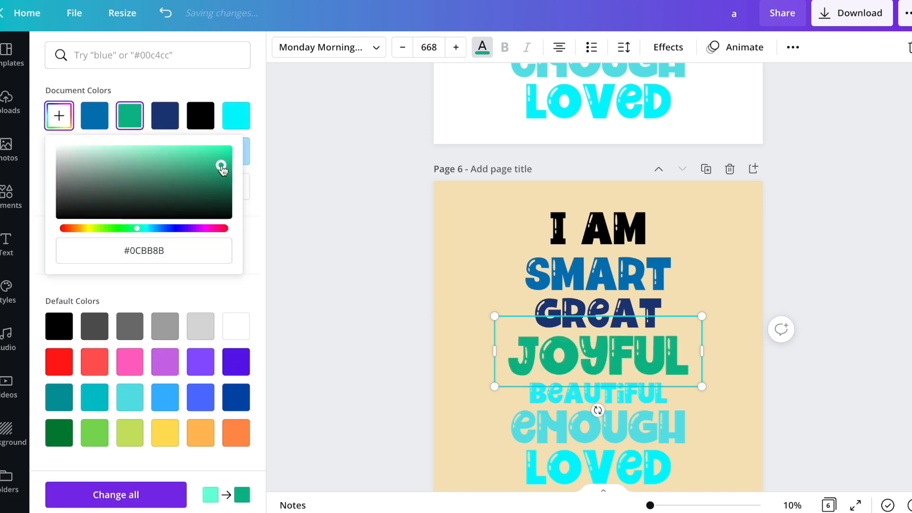
Recolour "BEAUTIFUL" on page 6 dark teal using a darker shade of its current hue
{"action": "left_click", "coordinate": [549, 398]}
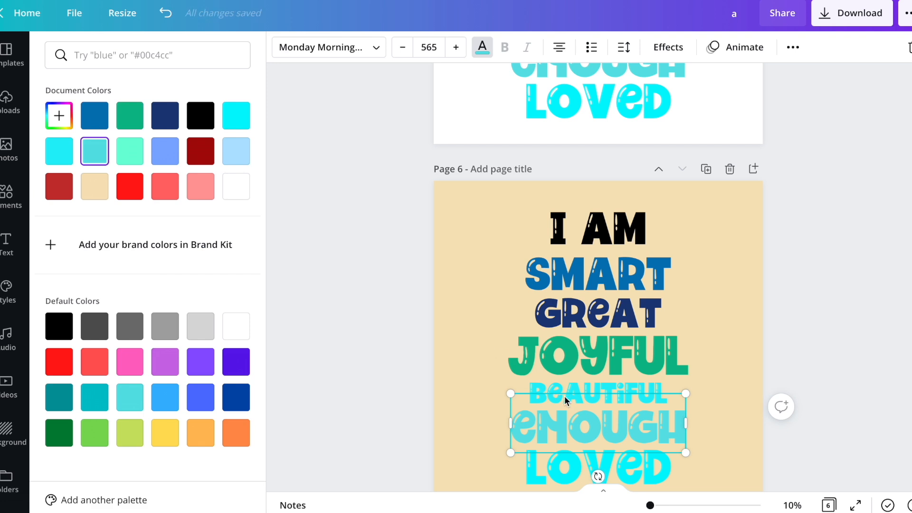
{"action": "left_click", "coordinate": [590, 373]}
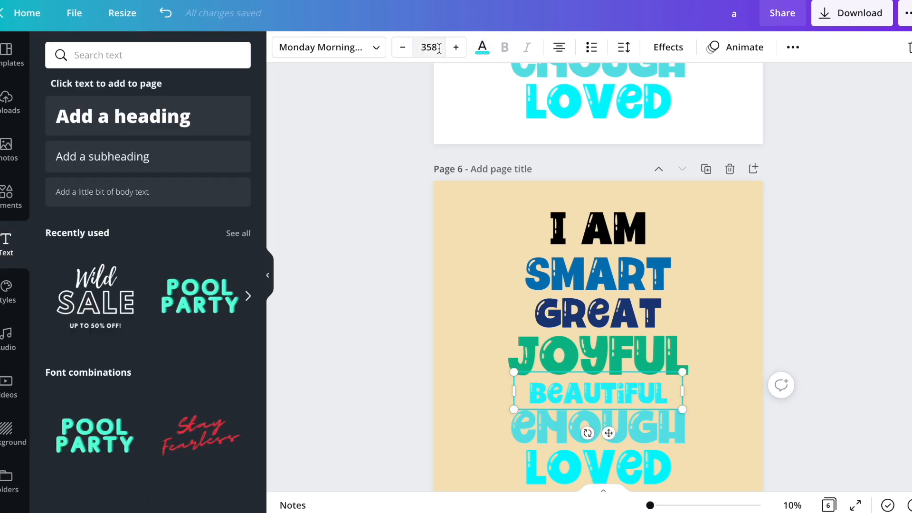
{"action": "left_click", "coordinate": [482, 47]}
{"action": "left_click", "coordinate": [59, 115]}
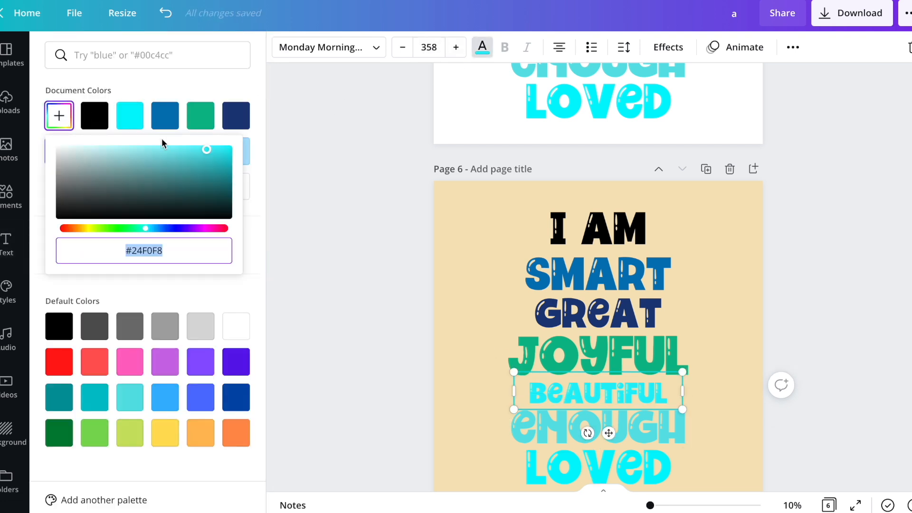
{"action": "left_click", "coordinate": [232, 183]}
Recolour "ENOUGH" dark teal and "LOVED" dark blue on page 6
{"action": "left_click", "coordinate": [563, 432]}
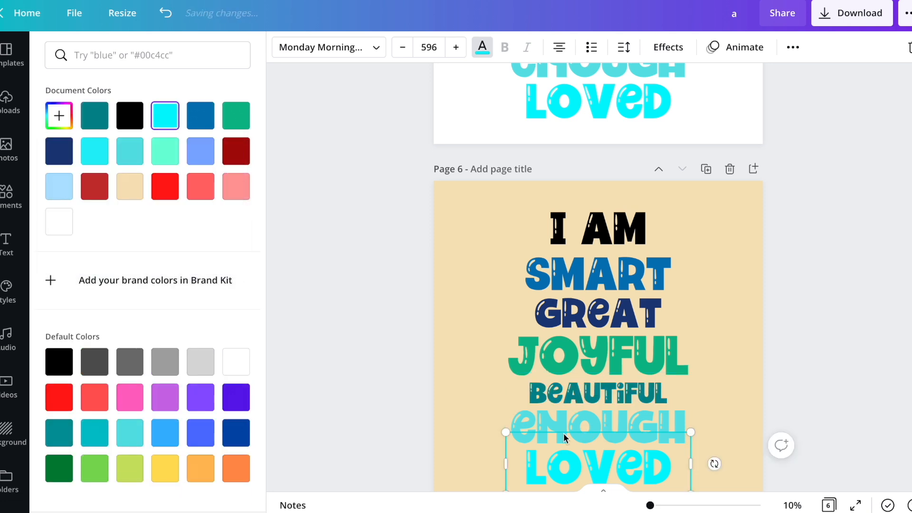
{"action": "left_click", "coordinate": [59, 115]}
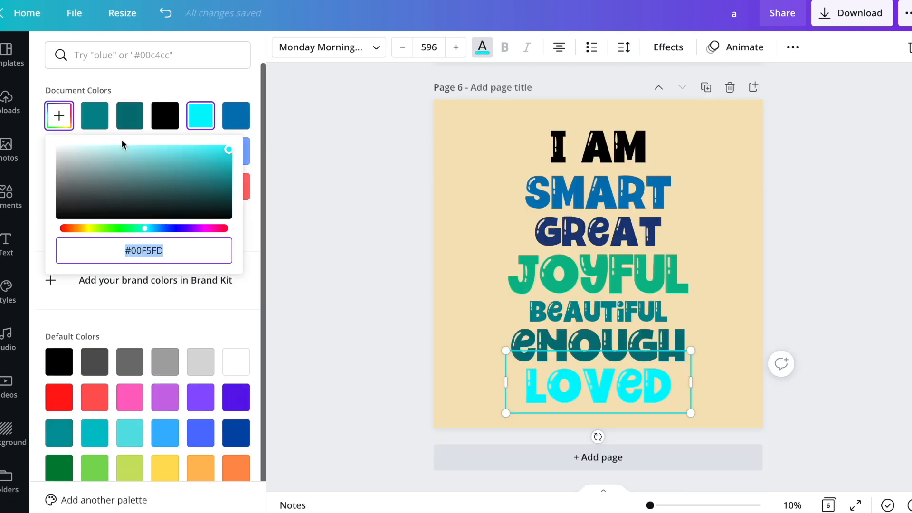
{"action": "left_click", "coordinate": [230, 184]}
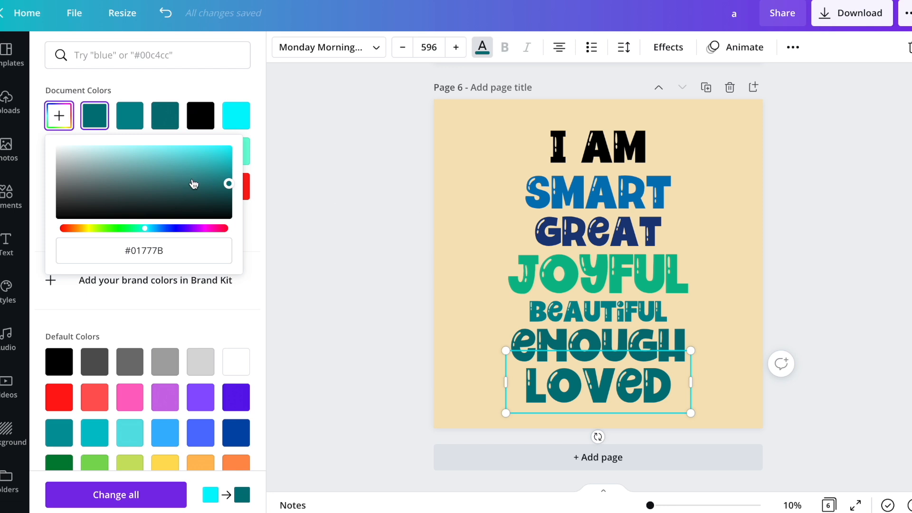
{"action": "left_click", "coordinate": [155, 228]}
{"action": "left_click", "coordinate": [387, 198]}
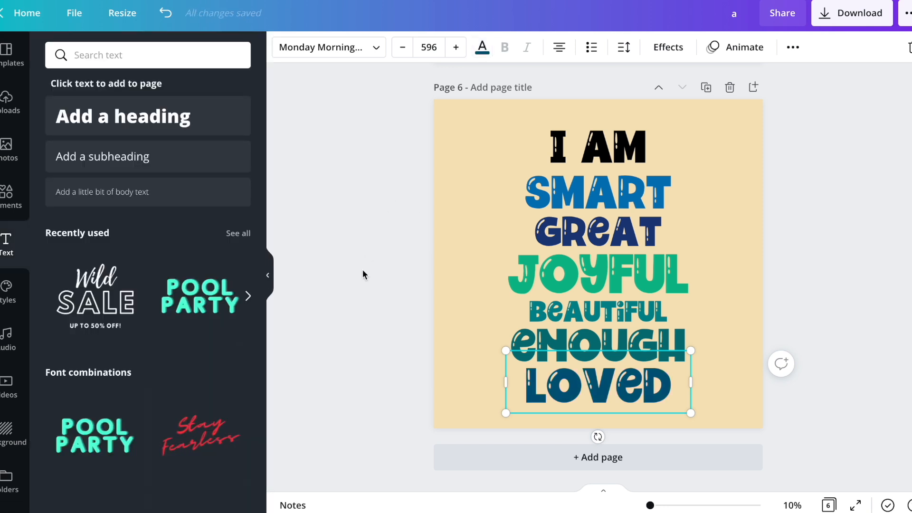
Remove the beige background from page 6 and compare the page with those above it
{"action": "left_click", "coordinate": [729, 134]}
{"action": "key", "text": "Delete"}
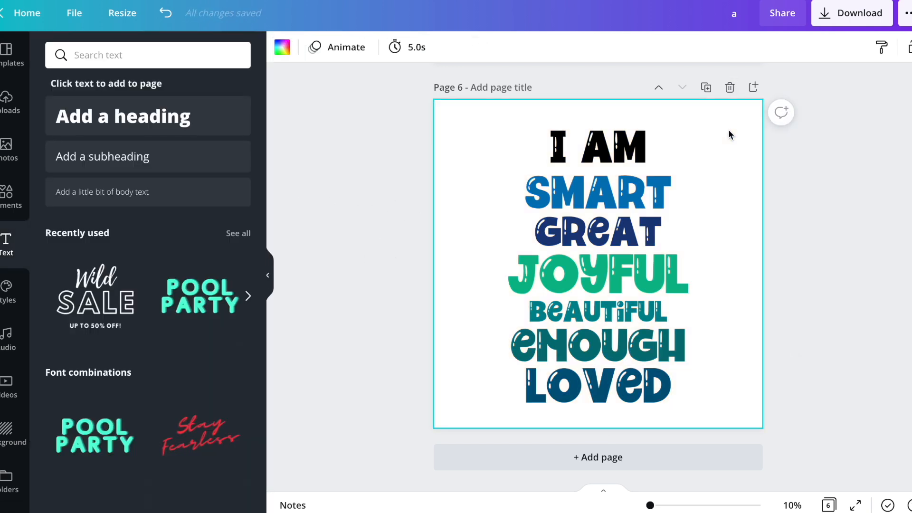
{"action": "scroll", "coordinate": [780, 245], "scroll_direction": "up", "scroll_amount": 15}
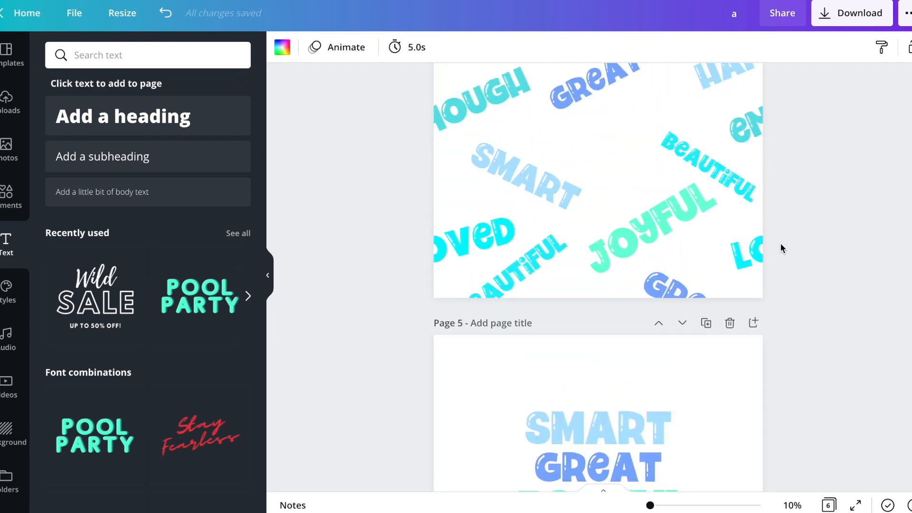
{"action": "scroll", "coordinate": [779, 243], "scroll_direction": "down", "scroll_amount": 15}
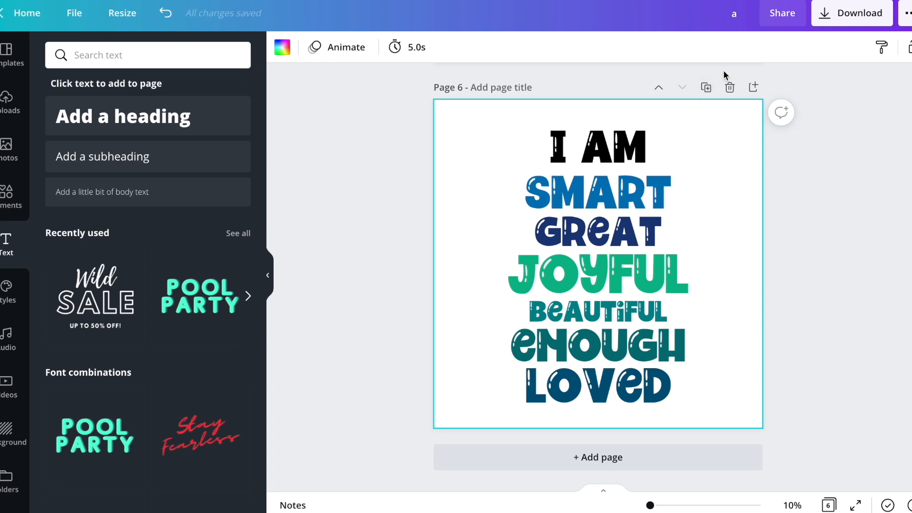
Duplicate page 6 and recolour "SMART" bright blue, "JOYFUL" bright green, and "BEAUTIFUL" and "ENOUGH" brighter turquoise on the copy
{"action": "left_click", "coordinate": [708, 89]}
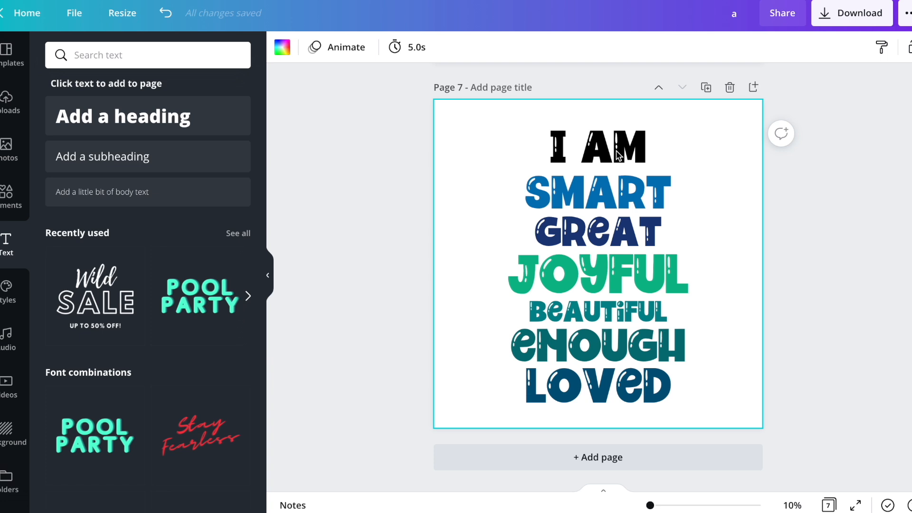
{"action": "left_click", "coordinate": [617, 199]}
{"action": "left_click", "coordinate": [579, 180]}
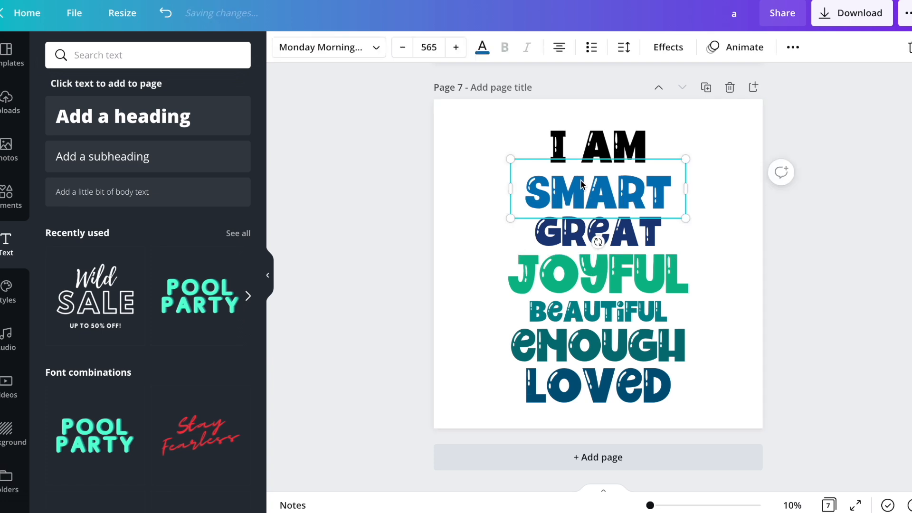
{"action": "left_click", "coordinate": [482, 47]}
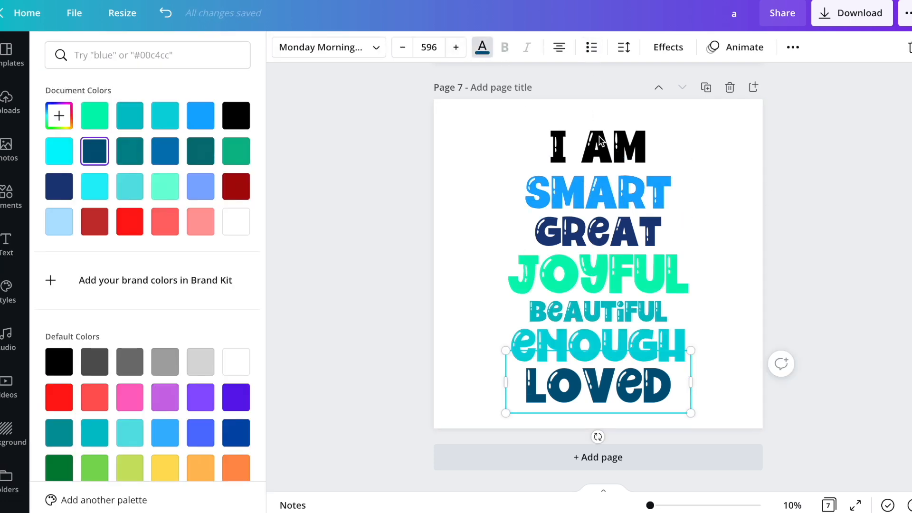
Move "I AM" on page 7 down so it sits just above "SMART"
{"action": "left_click", "coordinate": [599, 141]}
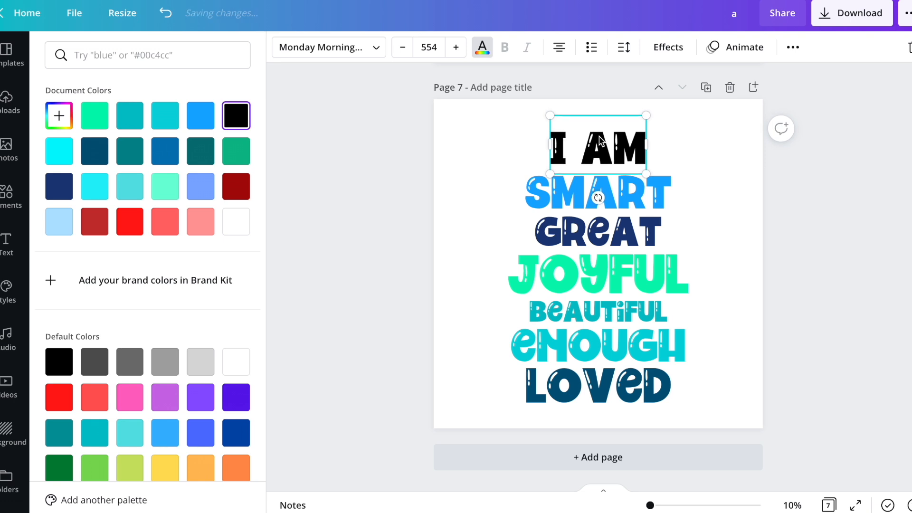
{"action": "left_click", "coordinate": [732, 184]}
{"action": "left_click", "coordinate": [702, 169]}
{"action": "left_click_drag", "start_coordinate": [599, 153], "coordinate": [600, 162]}
{"action": "left_click", "coordinate": [711, 237]}
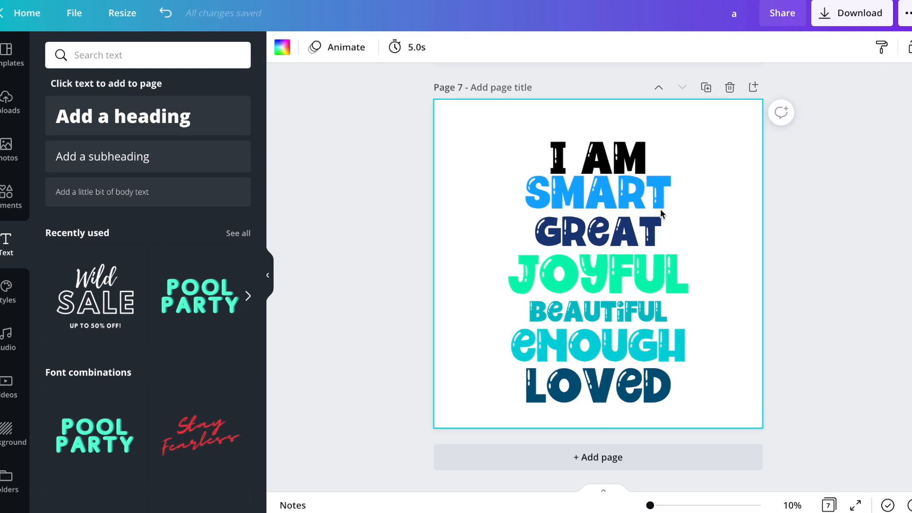
Move "I AM", "SMART" and "GREAT" down in groups to tighten the gaps to the words beneath them
{"action": "left_click_drag", "start_coordinate": [681, 150], "coordinate": [595, 197]}
{"action": "left_click", "coordinate": [705, 233]}
{"action": "left_click_drag", "start_coordinate": [707, 153], "coordinate": [598, 233]}
{"action": "left_click_drag", "start_coordinate": [600, 192], "coordinate": [601, 194]}
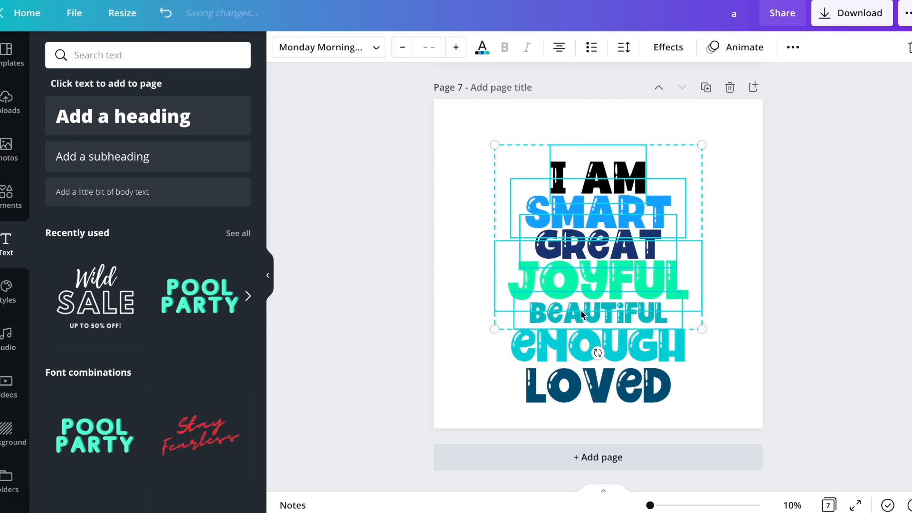
Nudge the five words from "I AM" to "BEAUTIFUL" down together, closer to "ENOUGH"
{"action": "key", "text": "Down"}
{"action": "key", "text": "Down"}
{"action": "key", "text": "Down"}
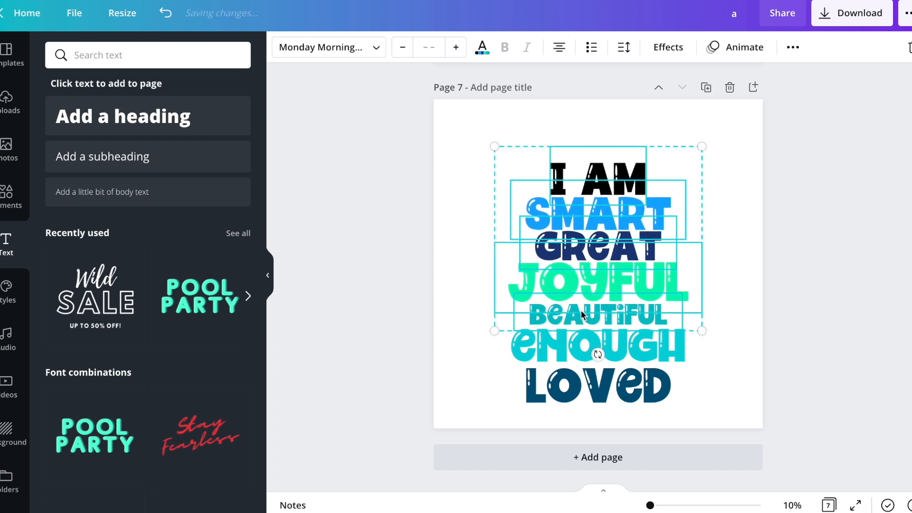
Nudge the five words above "ENOUGH" on page 7 slightly lower and move "LOVED" up to close the gap beneath "ENOUGH"
{"action": "key", "text": "Down"}
{"action": "key", "text": "Down"}
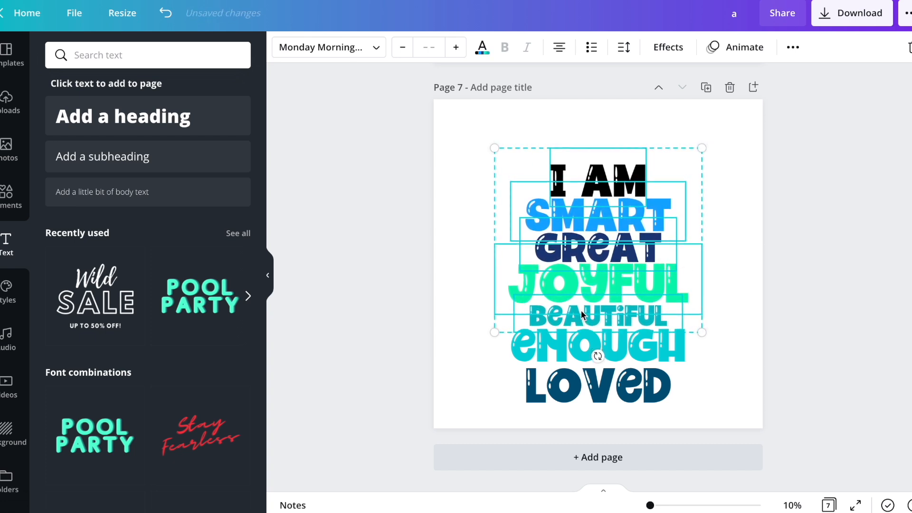
{"action": "left_click", "coordinate": [757, 283]}
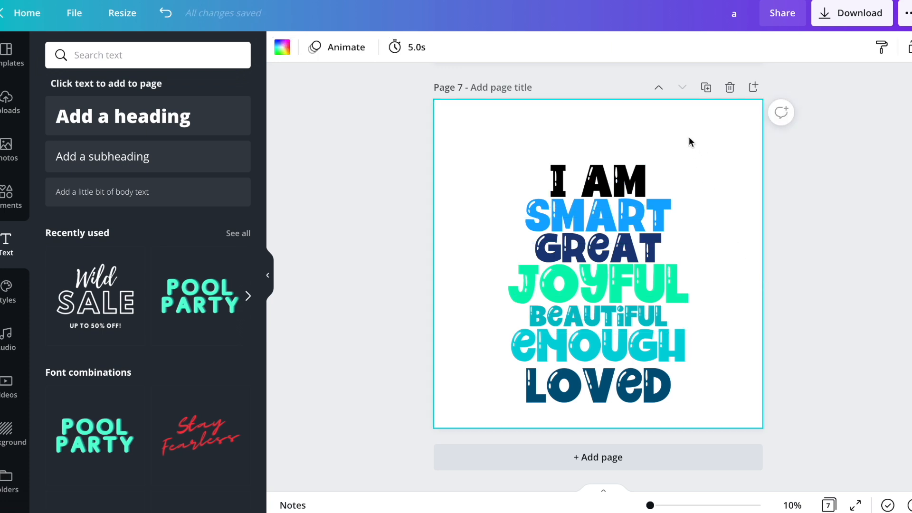
{"action": "left_click_drag", "start_coordinate": [688, 137], "coordinate": [551, 355]}
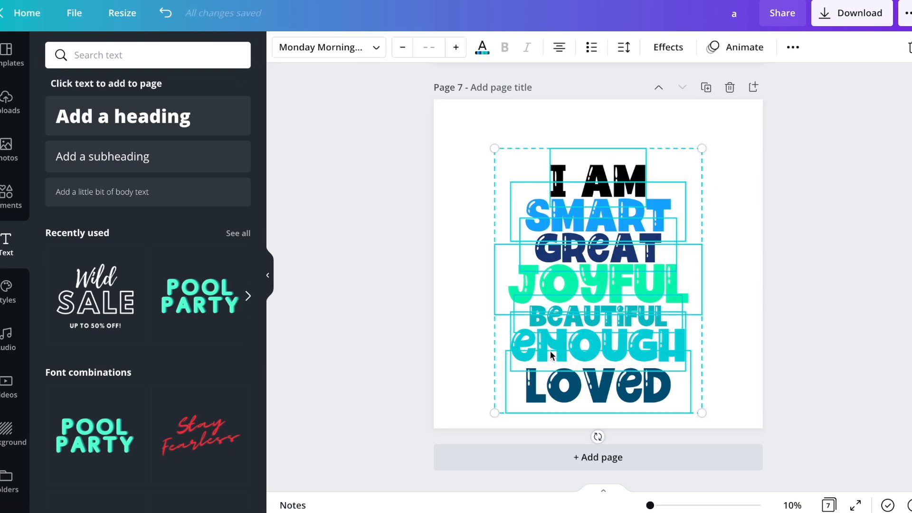
{"action": "left_click", "coordinate": [772, 396]}
{"action": "left_click", "coordinate": [602, 391]}
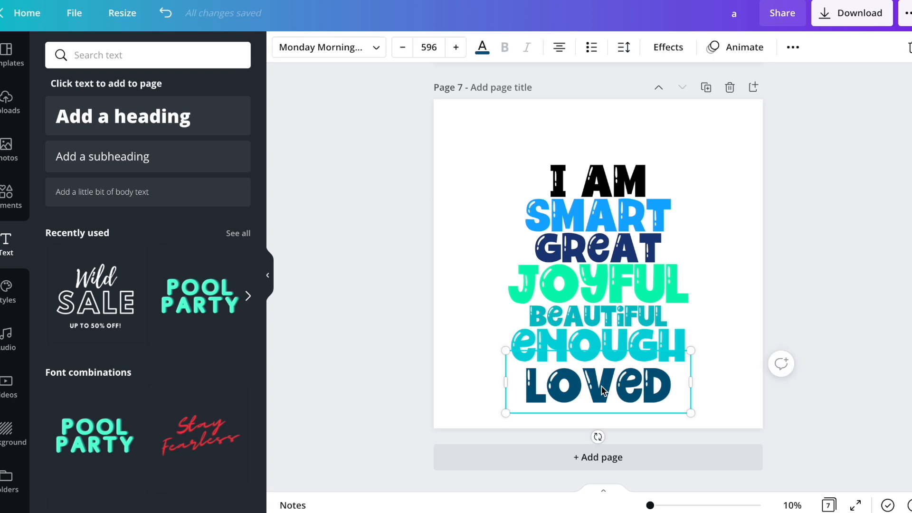
{"action": "left_click_drag", "start_coordinate": [603, 390], "coordinate": [602, 386]}
{"action": "left_click", "coordinate": [736, 336]}
Enlarge the whole word stack on page 7 and centre it on the page
{"action": "left_click_drag", "start_coordinate": [719, 405], "coordinate": [472, 119]}
{"action": "left_click_drag", "start_coordinate": [588, 284], "coordinate": [600, 284]}
{"action": "left_click", "coordinate": [817, 255]}
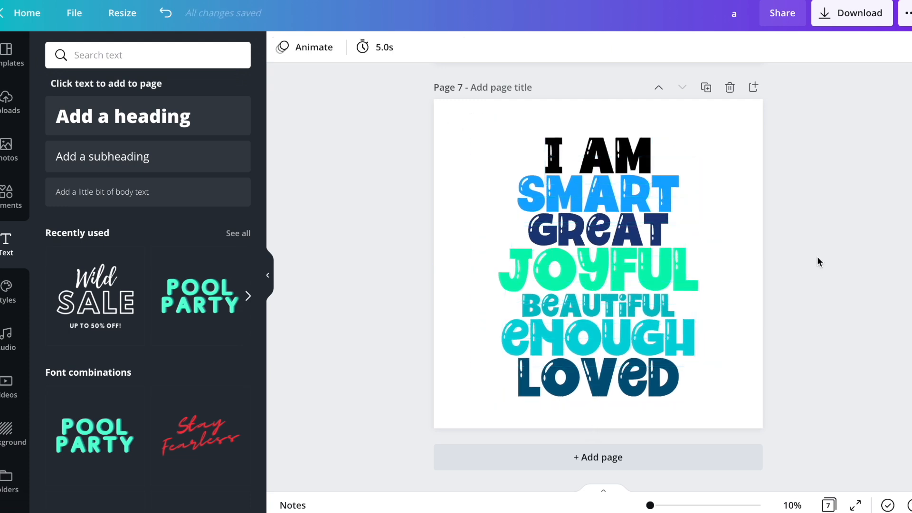
Recolour "BEAUTIFUL" on page 7 with the custom green #06C842
{"action": "scroll", "coordinate": [816, 256], "scroll_direction": "up", "scroll_amount": 5}
{"action": "scroll", "coordinate": [817, 262], "scroll_direction": "up", "scroll_amount": 10}
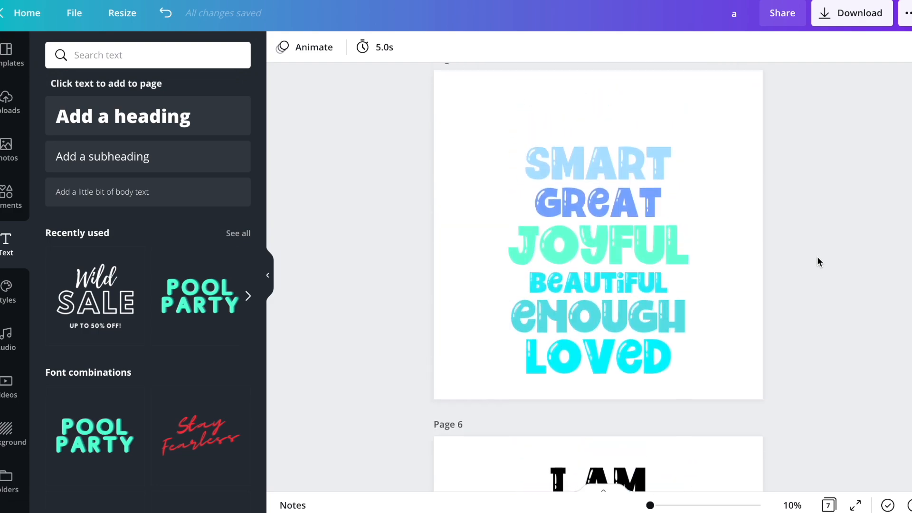
{"action": "scroll", "coordinate": [817, 261], "scroll_direction": "up", "scroll_amount": 10}
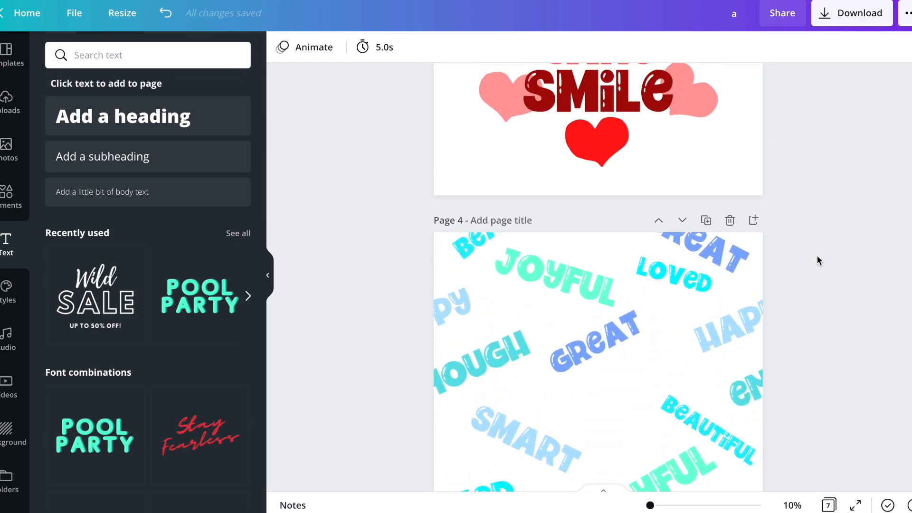
{"action": "scroll", "coordinate": [817, 261], "scroll_direction": "down", "scroll_amount": 5}
{"action": "scroll", "coordinate": [817, 261], "scroll_direction": "down", "scroll_amount": 15}
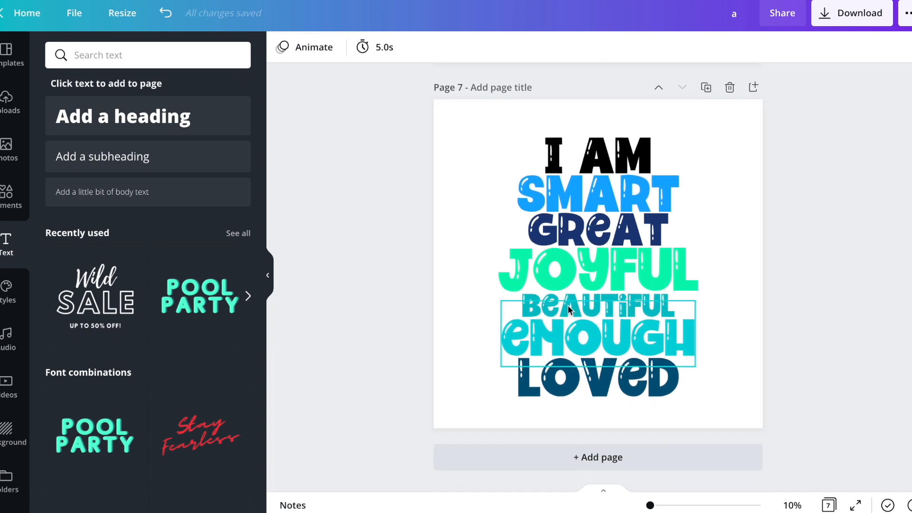
{"action": "left_click", "coordinate": [568, 292]}
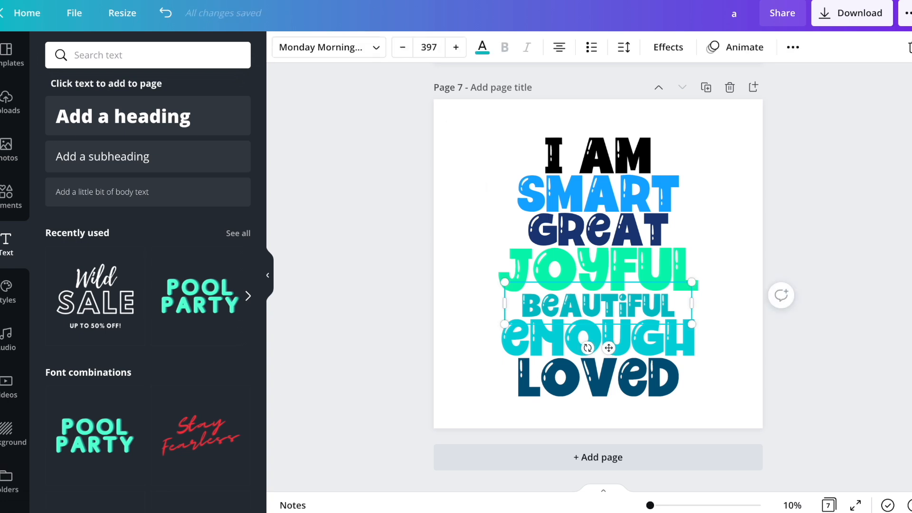
{"action": "left_click", "coordinate": [482, 47]}
{"action": "left_click", "coordinate": [59, 115]}
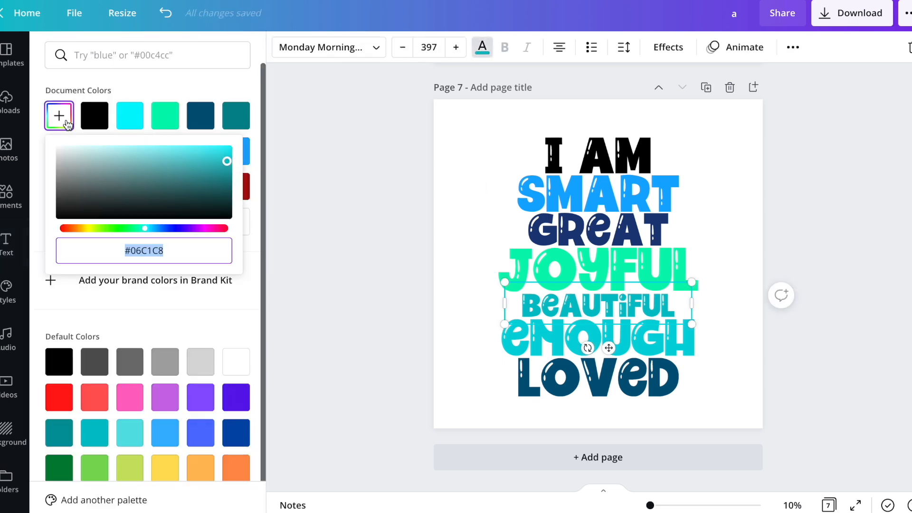
{"action": "left_click", "coordinate": [125, 229]}
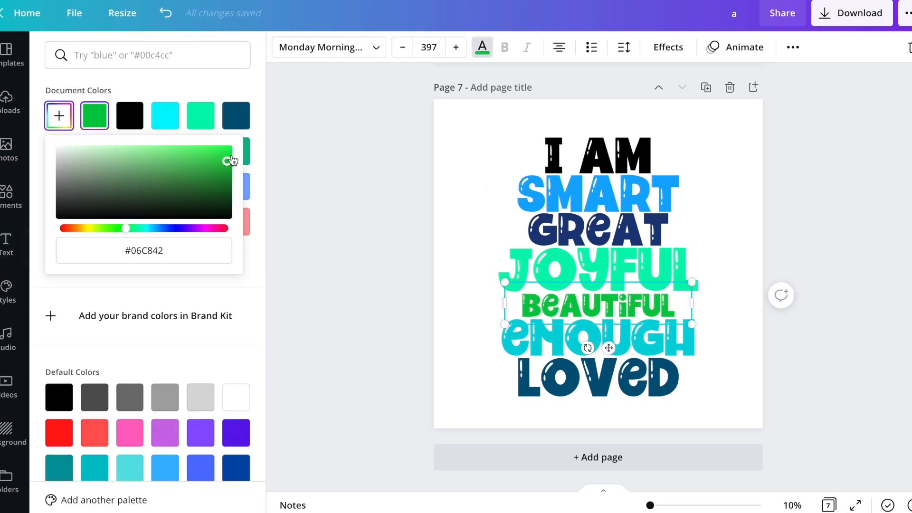
{"action": "left_click", "coordinate": [355, 286]}
{"action": "left_click", "coordinate": [366, 318]}
Recolour "BEAUTIFUL" on page 6 with the same document green as on page 7
{"action": "scroll", "coordinate": [367, 319], "scroll_direction": "up", "scroll_amount": 5}
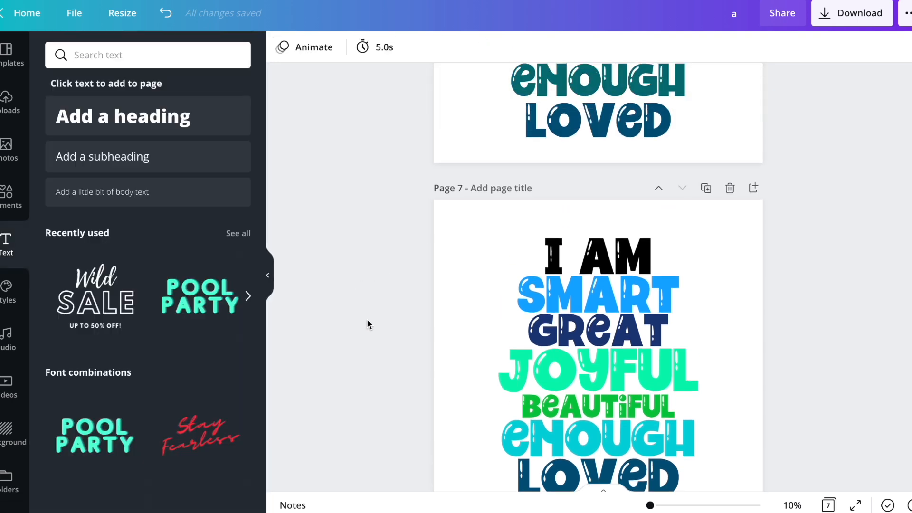
{"action": "left_click", "coordinate": [585, 201]}
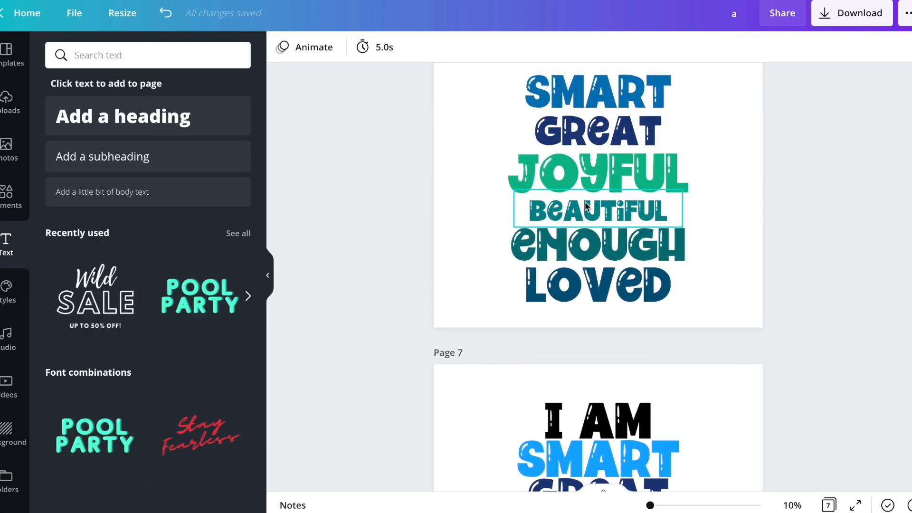
{"action": "left_click", "coordinate": [482, 47]}
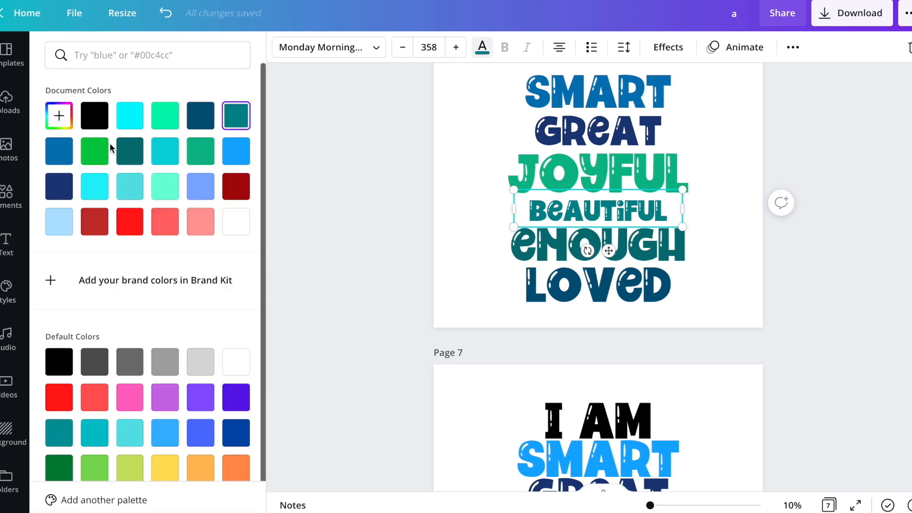
{"action": "left_click", "coordinate": [96, 150]}
{"action": "left_click", "coordinate": [355, 205]}
{"action": "left_click", "coordinate": [394, 282]}
Download only pages 4 to 7 as PNG files with a transparent background
{"action": "scroll", "coordinate": [394, 282], "scroll_direction": "up", "scroll_amount": 5}
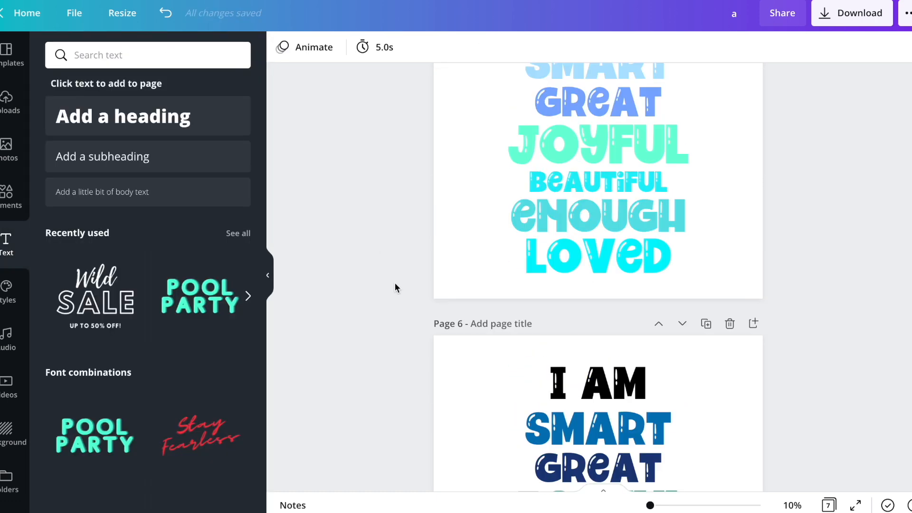
{"action": "scroll", "coordinate": [743, 243], "scroll_direction": "up", "scroll_amount": 5}
{"action": "scroll", "coordinate": [743, 243], "scroll_direction": "up", "scroll_amount": 5}
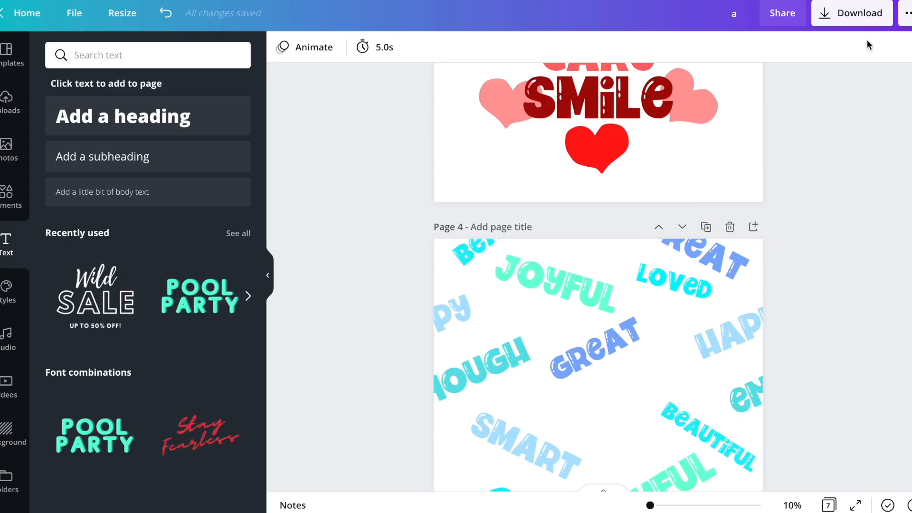
{"action": "left_click", "coordinate": [860, 14]}
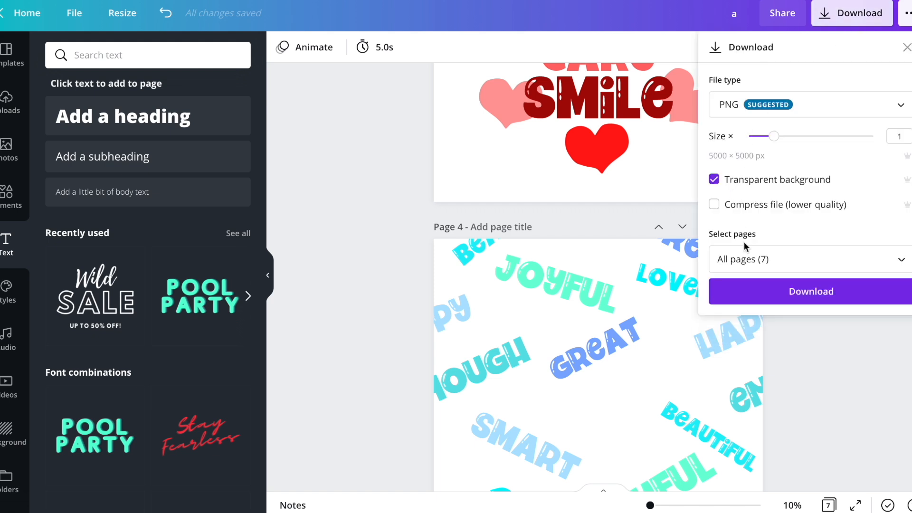
{"action": "left_click", "coordinate": [745, 258]}
{"action": "left_click", "coordinate": [759, 299]}
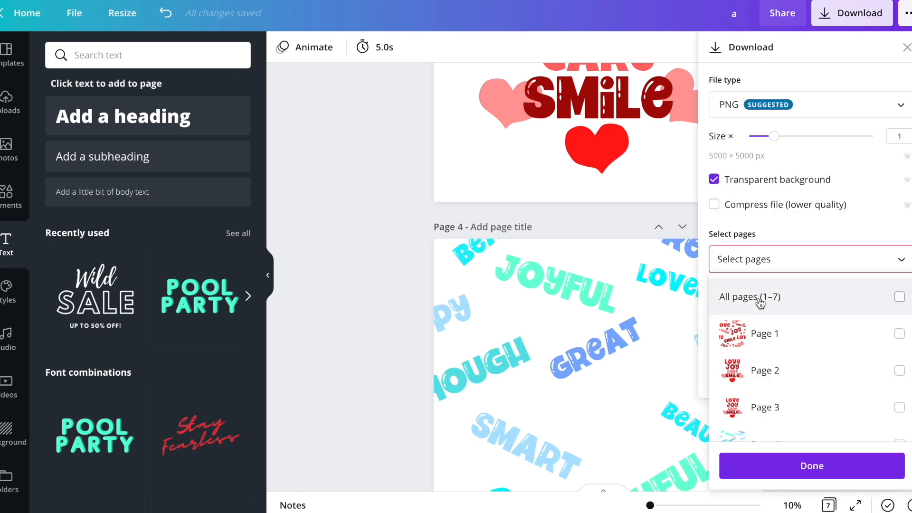
{"action": "scroll", "coordinate": [760, 303], "scroll_direction": "down", "scroll_amount": 3}
{"action": "left_click", "coordinate": [761, 307]}
{"action": "left_click", "coordinate": [759, 344]}
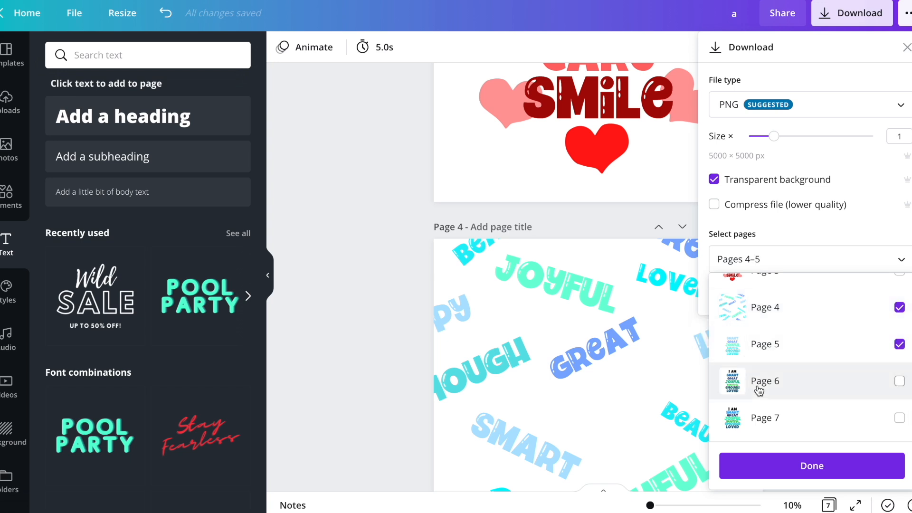
{"action": "left_click", "coordinate": [759, 387]}
{"action": "left_click", "coordinate": [757, 420]}
{"action": "left_click", "coordinate": [771, 468]}
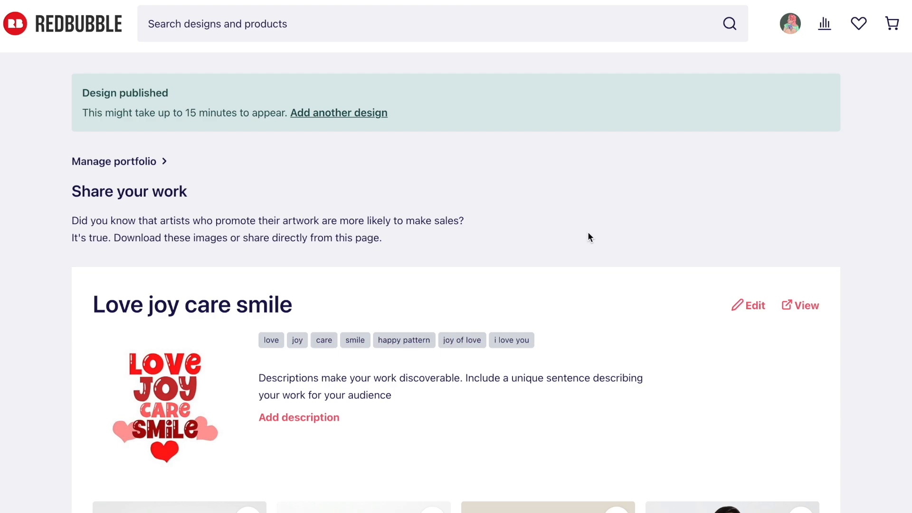
Switch to Redbubble and look through the product previews of the published "Love joy care smile" design
{"action": "scroll", "coordinate": [588, 235], "scroll_direction": "down", "scroll_amount": 7}
{"action": "scroll", "coordinate": [588, 232], "scroll_direction": "down", "scroll_amount": 10}
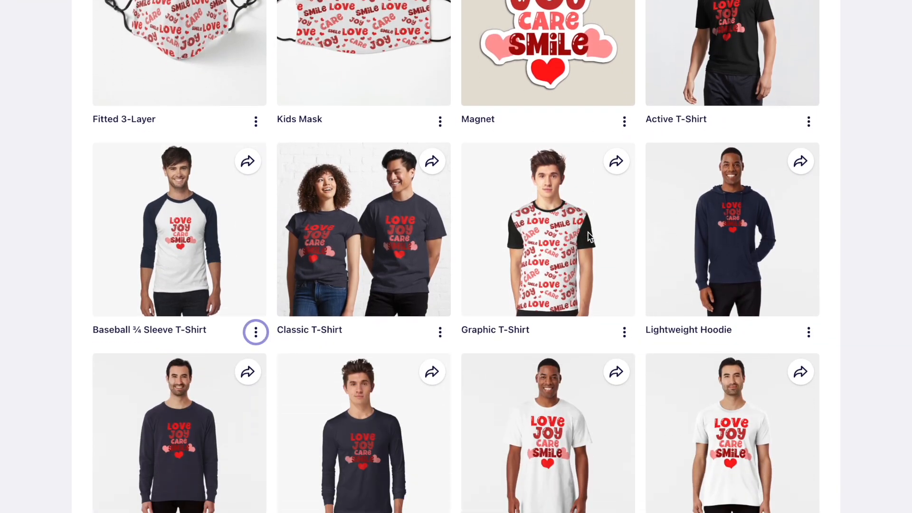
{"action": "scroll", "coordinate": [588, 232], "scroll_direction": "down", "scroll_amount": 15}
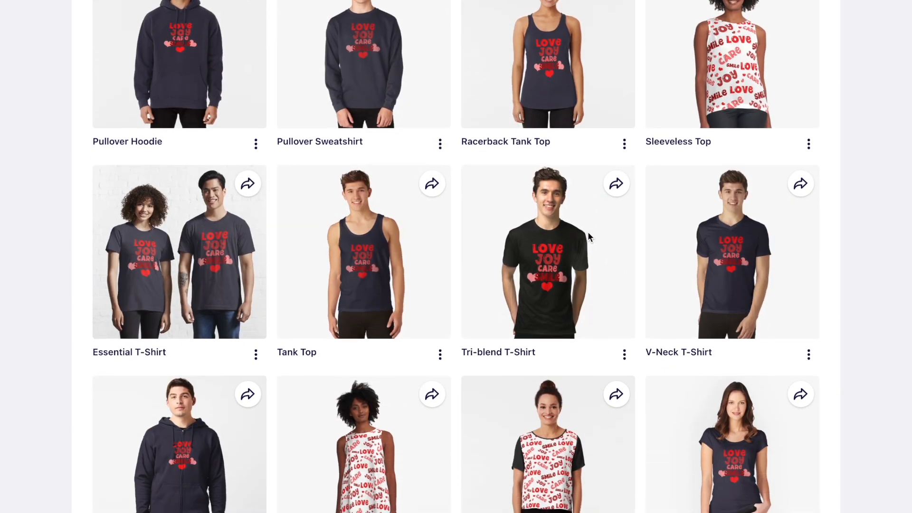
{"action": "scroll", "coordinate": [588, 234], "scroll_direction": "down", "scroll_amount": 12}
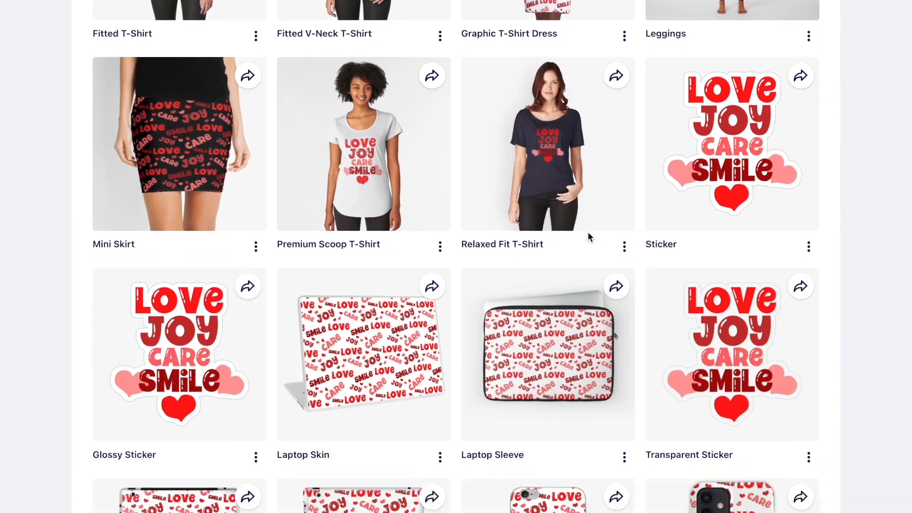
{"action": "scroll", "coordinate": [588, 232], "scroll_direction": "down", "scroll_amount": 12}
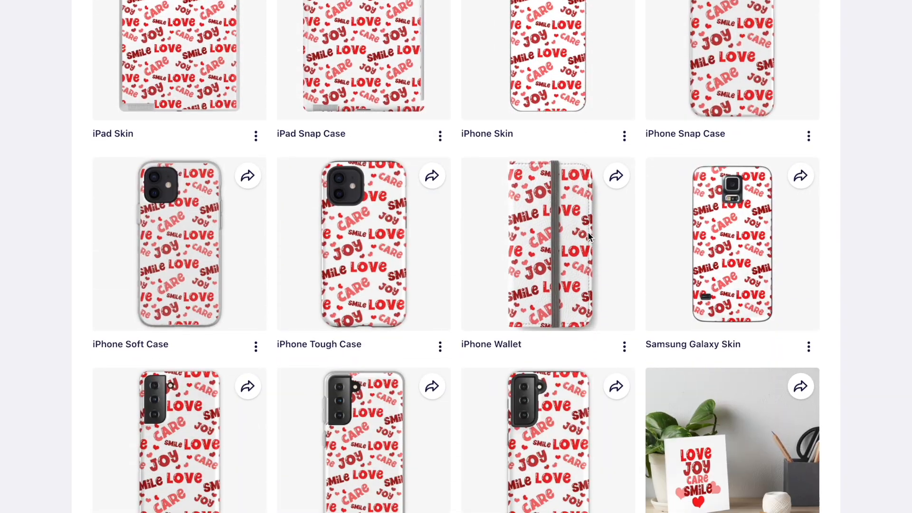
{"action": "scroll", "coordinate": [587, 232], "scroll_direction": "down", "scroll_amount": 14}
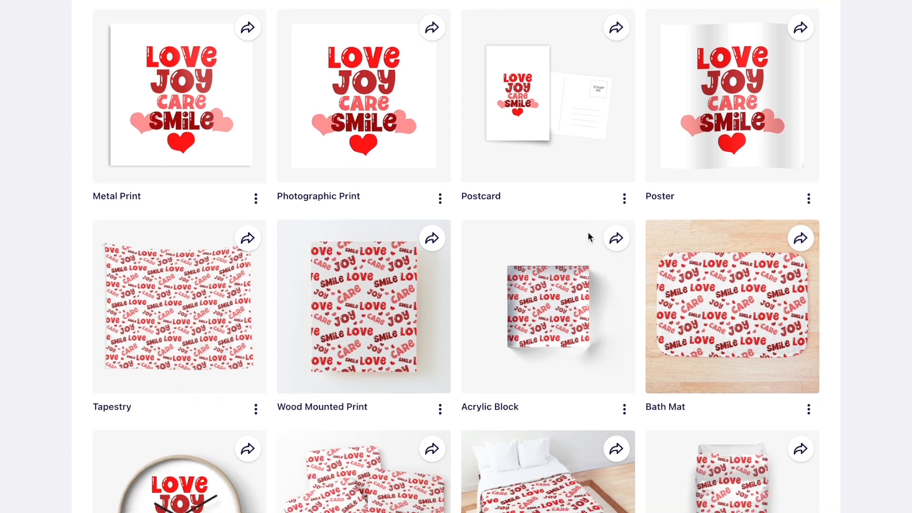
{"action": "scroll", "coordinate": [588, 232], "scroll_direction": "down", "scroll_amount": 7}
{"action": "scroll", "coordinate": [588, 232], "scroll_direction": "up", "scroll_amount": 20}
{"action": "scroll", "coordinate": [588, 232], "scroll_direction": "up", "scroll_amount": 20}
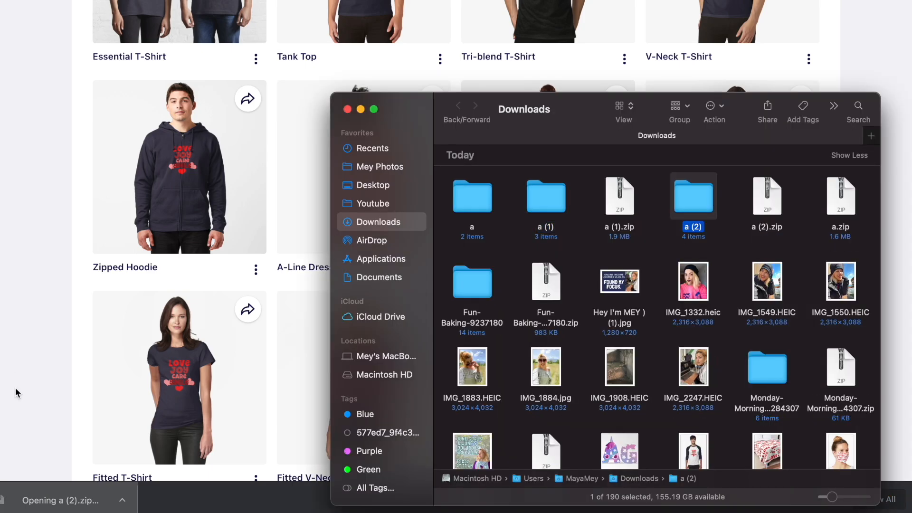
{"action": "left_click", "coordinate": [10, 356]}
{"action": "scroll", "coordinate": [11, 356], "scroll_direction": "up", "scroll_amount": 15}
{"action": "scroll", "coordinate": [11, 355], "scroll_direction": "up", "scroll_amount": 10}
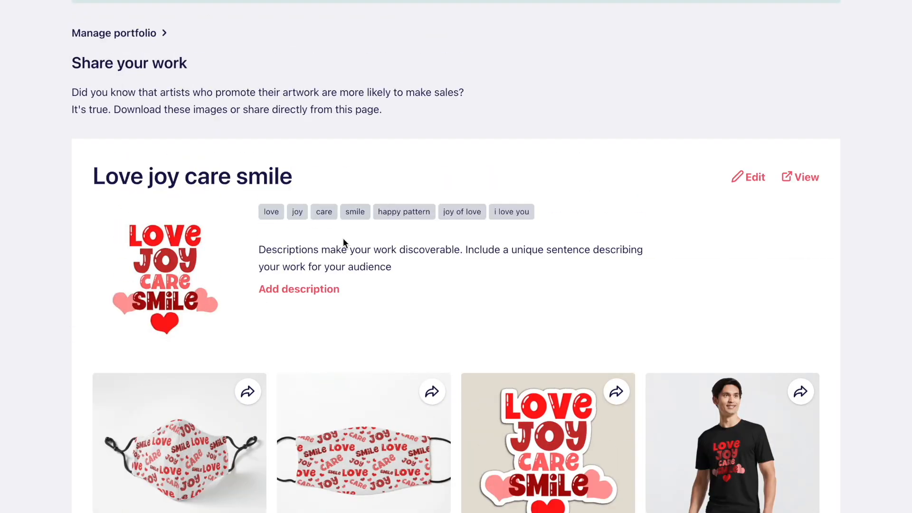
{"action": "scroll", "coordinate": [343, 238], "scroll_direction": "up", "scroll_amount": 5}
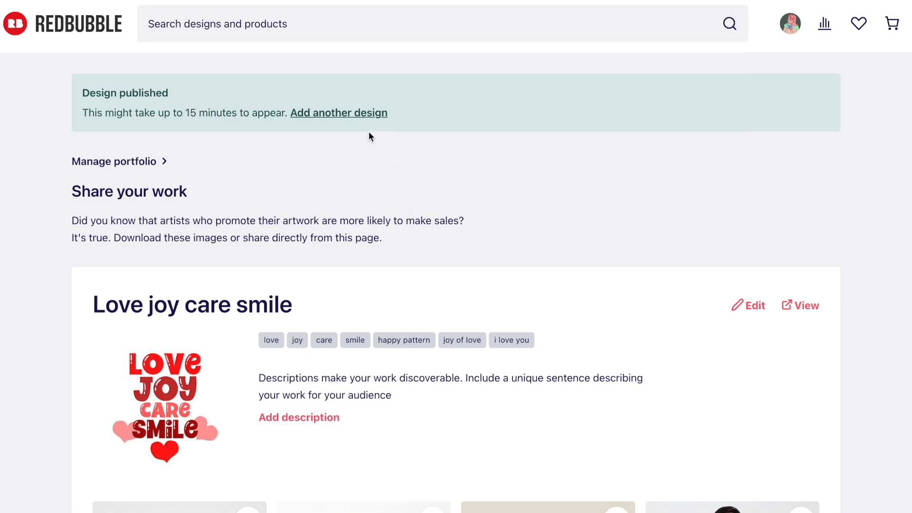
Start another new design on Redbubble and upload 4.png from the "a (2)" folder in Downloads
{"action": "left_click", "coordinate": [356, 122]}
{"action": "left_click", "coordinate": [337, 243]}
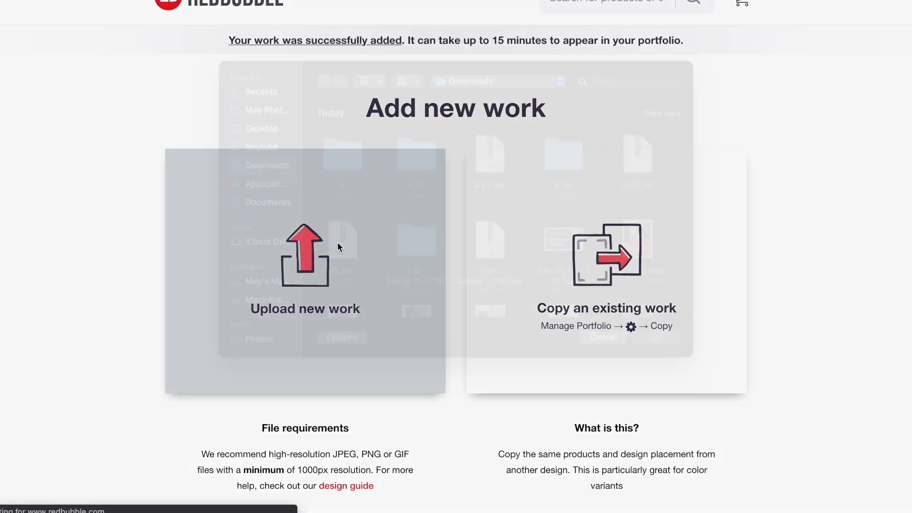
{"action": "left_click", "coordinate": [425, 180]}
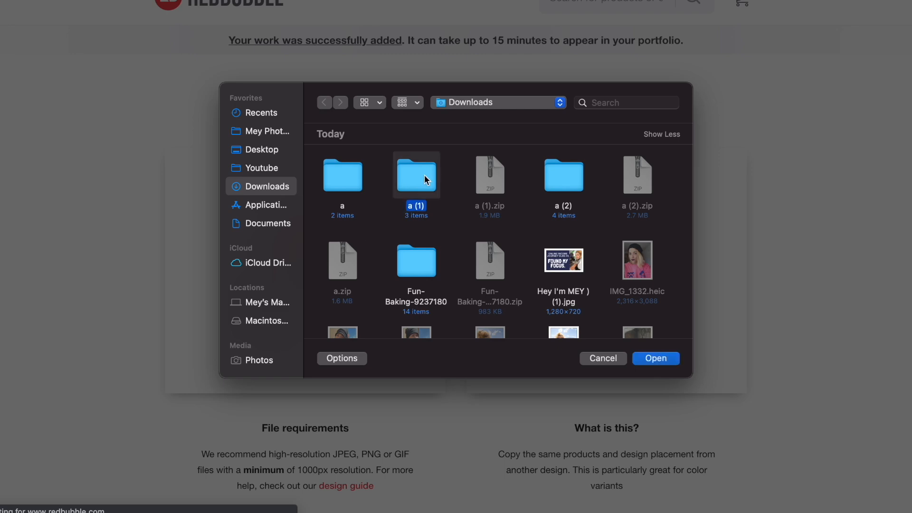
{"action": "double_click", "coordinate": [556, 176]}
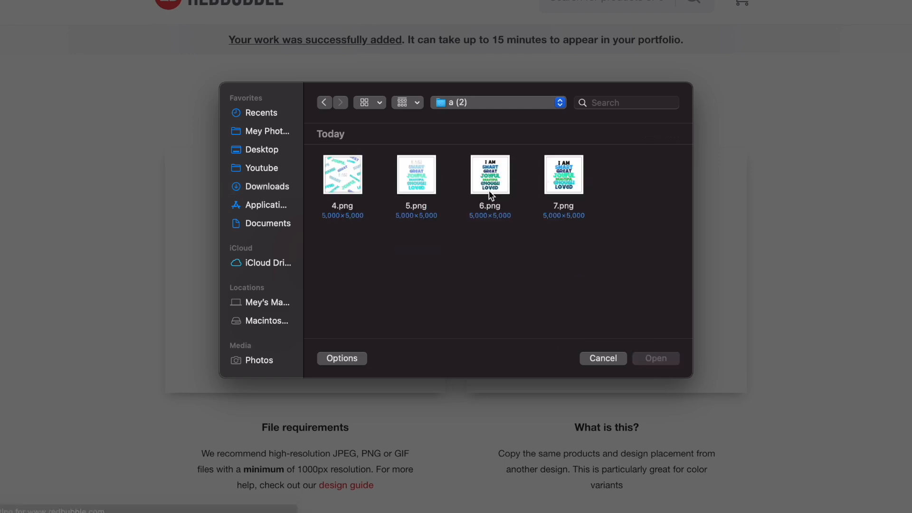
{"action": "double_click", "coordinate": [361, 191]}
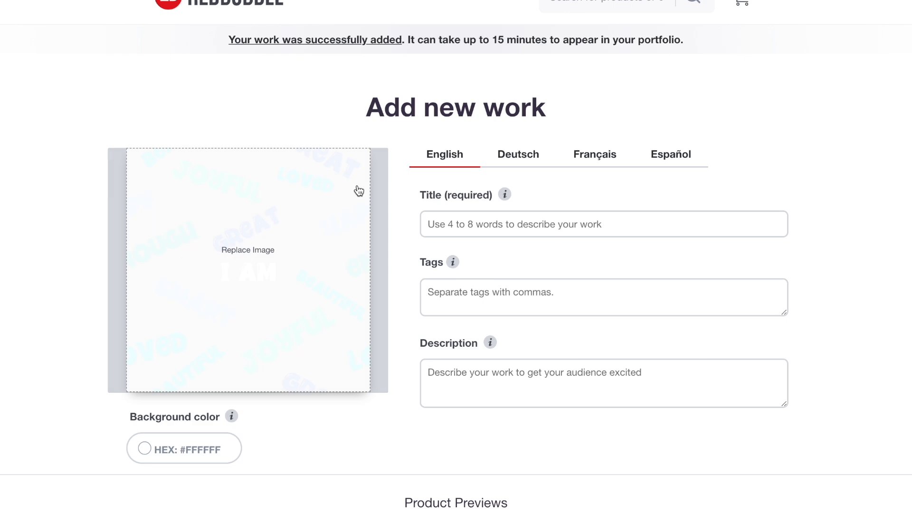
Open the Sleeveless Tops product for editing and set its background to black (#000000)
{"action": "scroll", "coordinate": [399, 232], "scroll_direction": "down", "scroll_amount": 10}
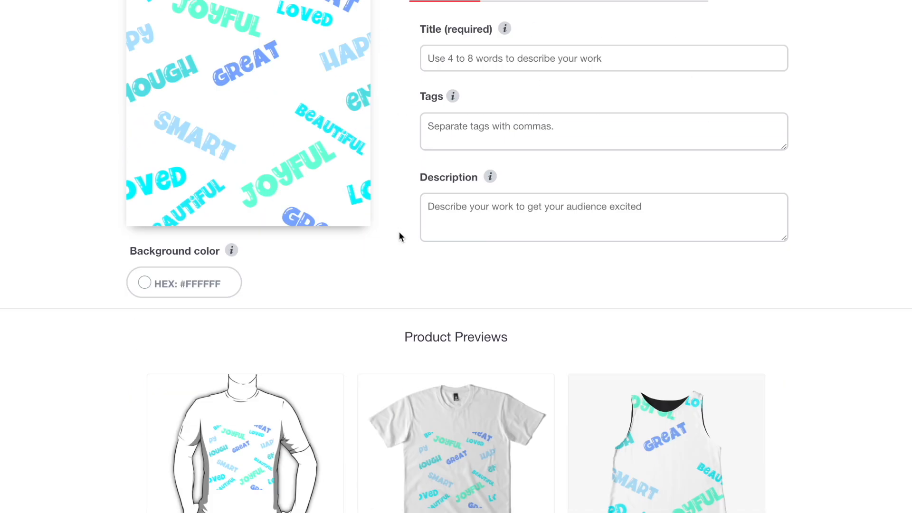
{"action": "left_click", "coordinate": [662, 166]}
{"action": "scroll", "coordinate": [662, 166], "scroll_direction": "down", "scroll_amount": 6}
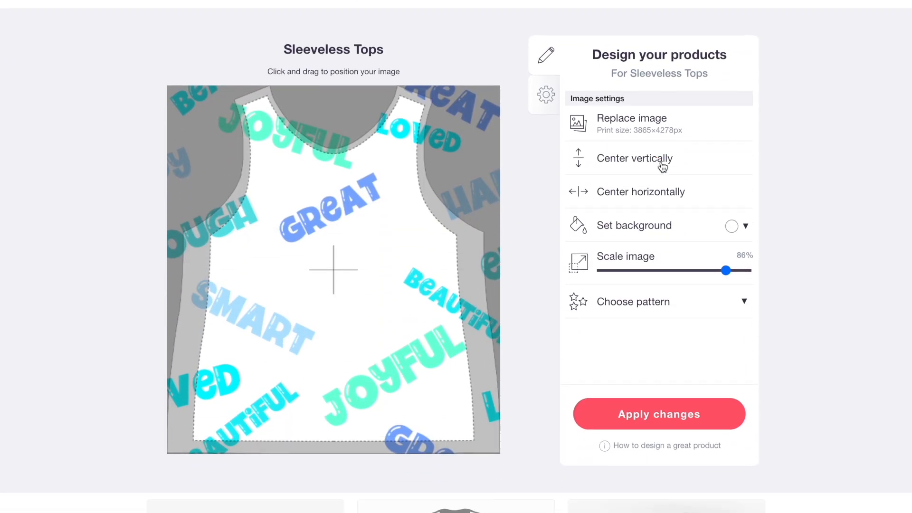
{"action": "left_click", "coordinate": [734, 223]}
{"action": "left_click", "coordinate": [730, 332]}
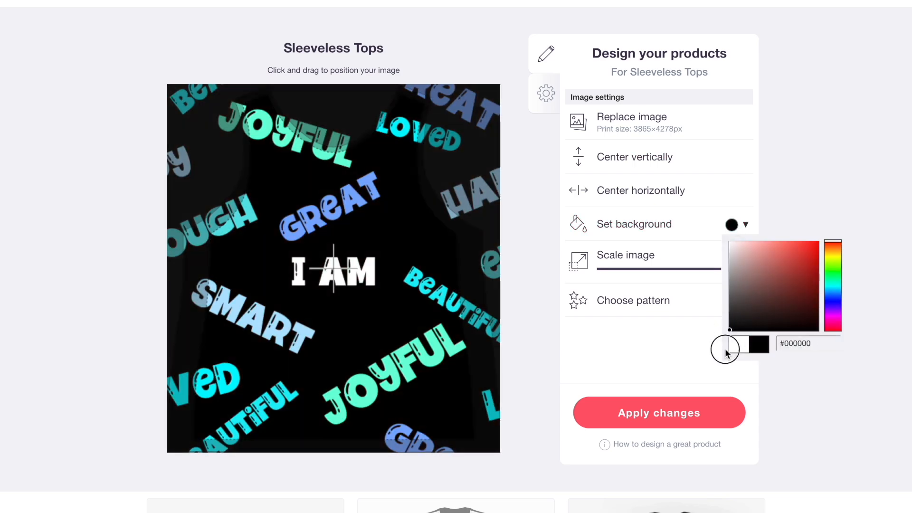
Give the Sleeveless Tops design a regular grid pattern, reduce its scale, and reposition it so "I AM" sits on the chest
{"action": "left_click", "coordinate": [712, 363]}
{"action": "left_click", "coordinate": [673, 271]}
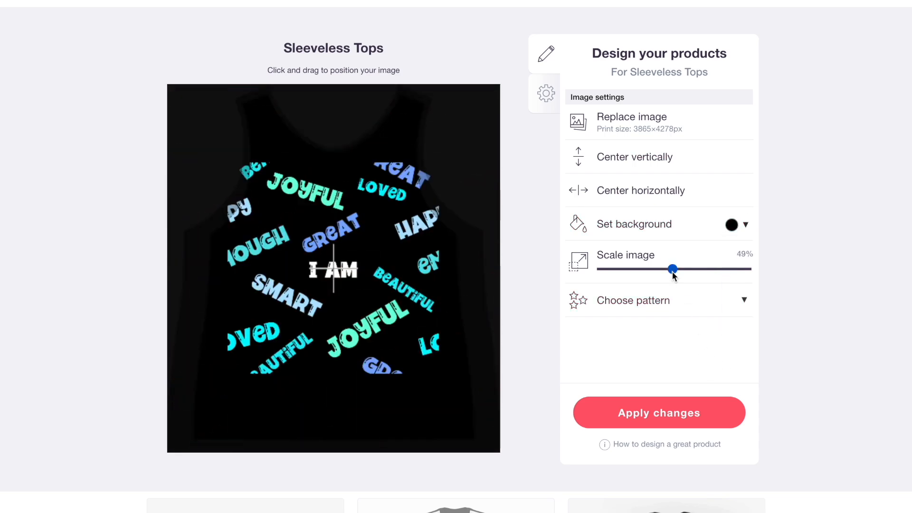
{"action": "left_click", "coordinate": [682, 304]}
{"action": "left_click", "coordinate": [700, 323]}
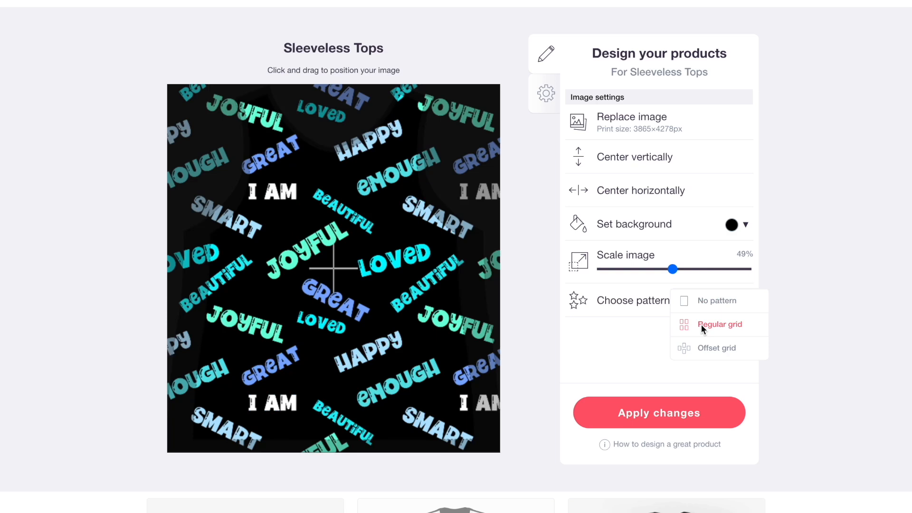
{"action": "left_click_drag", "start_coordinate": [309, 218], "coordinate": [378, 309]}
{"action": "left_click", "coordinate": [691, 270]}
{"action": "left_click_drag", "start_coordinate": [411, 346], "coordinate": [350, 277]}
{"action": "scroll", "coordinate": [516, 309], "scroll_direction": "up", "scroll_amount": 7}
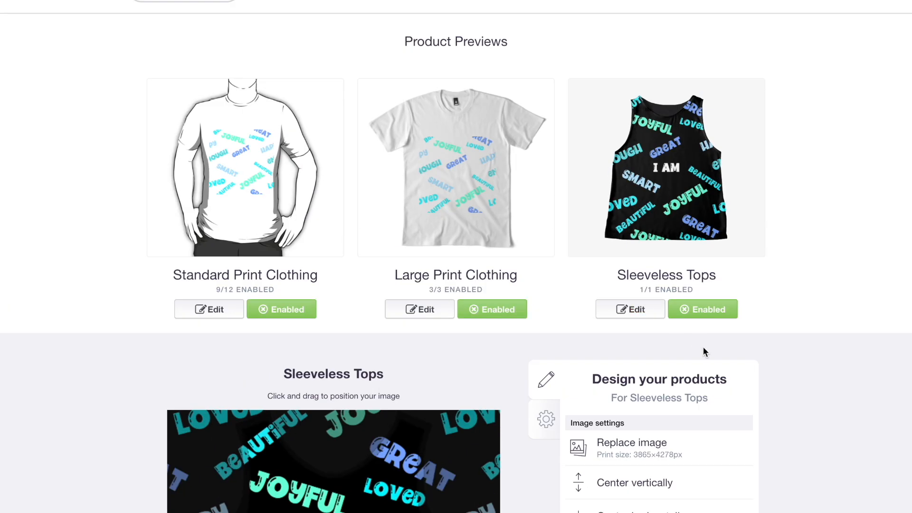
{"action": "left_click", "coordinate": [728, 197]}
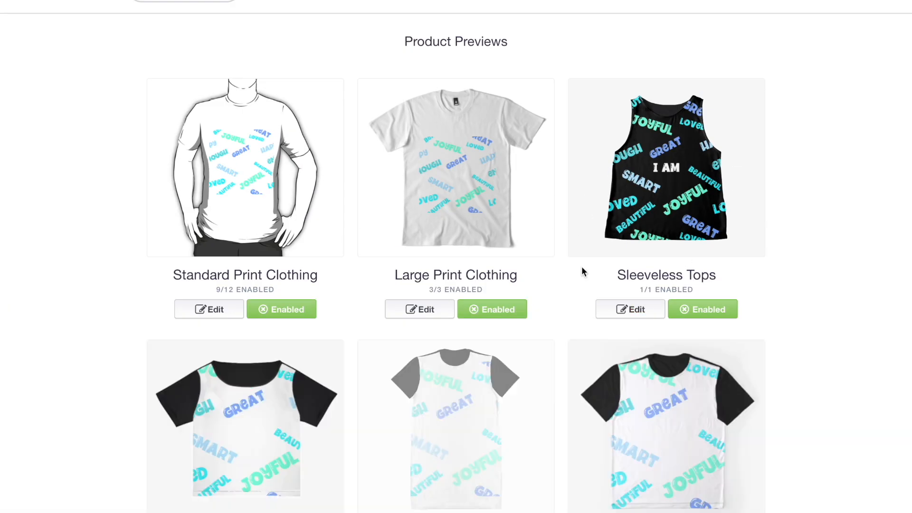
Open Standard Print Clothing for editing and replace its image with 5.png
{"action": "scroll", "coordinate": [599, 289], "scroll_direction": "up", "scroll_amount": 8}
{"action": "left_click", "coordinate": [450, 165]}
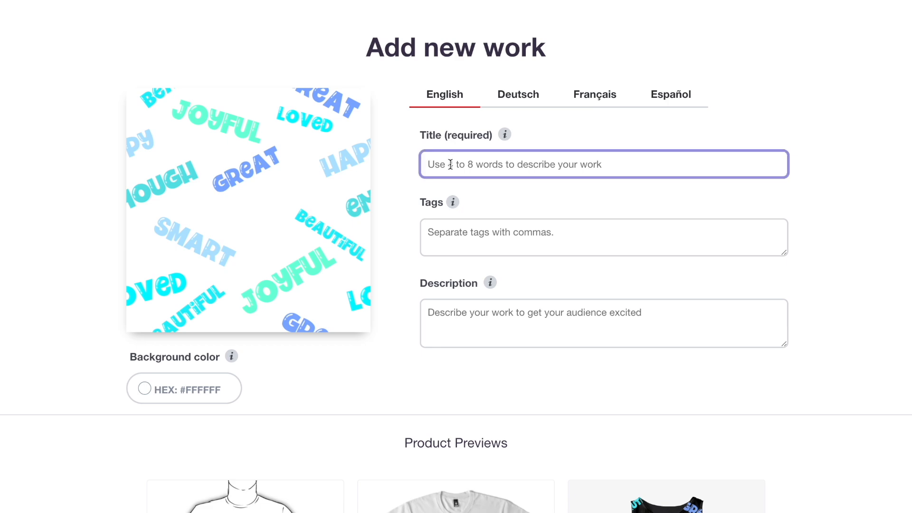
{"action": "left_click", "coordinate": [287, 124]}
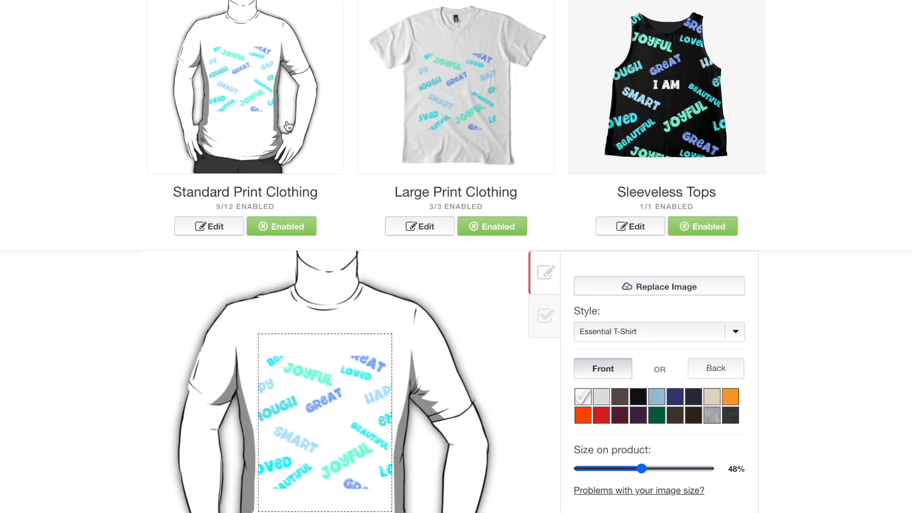
{"action": "left_click", "coordinate": [636, 287]}
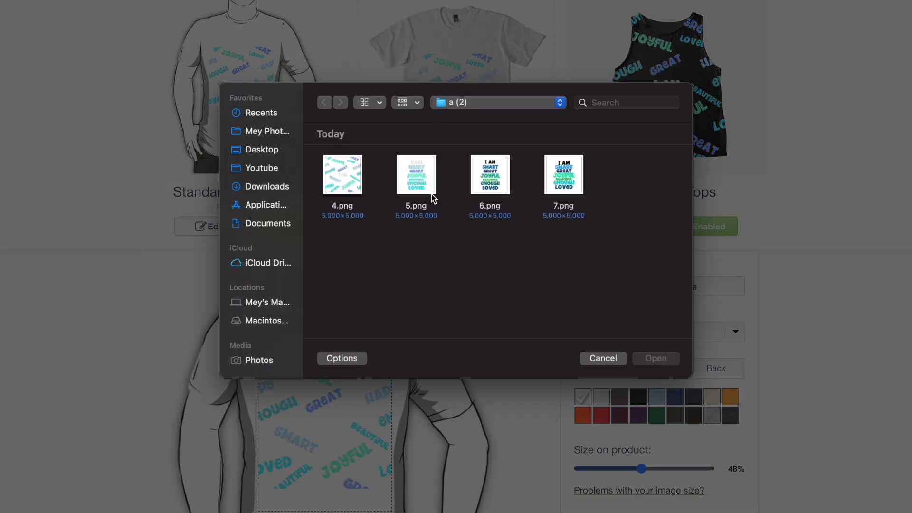
{"action": "double_click", "coordinate": [418, 174]}
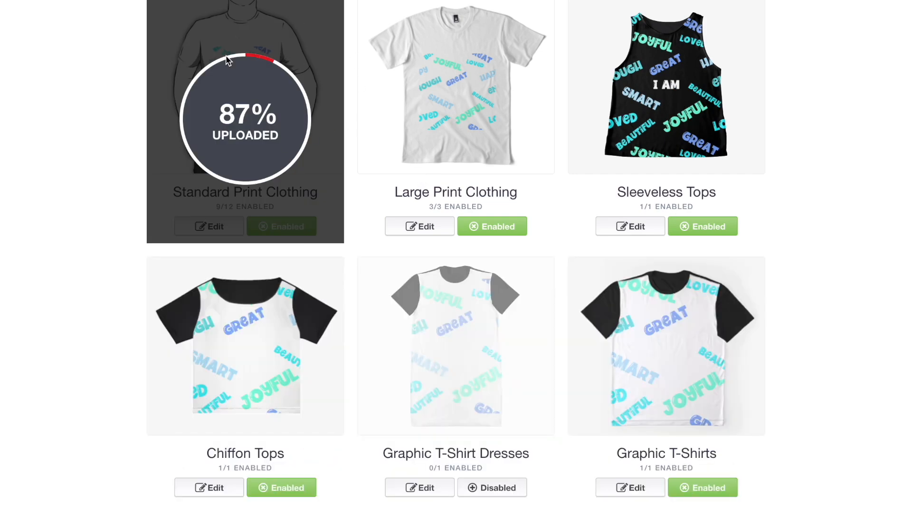
Open Large Print Clothing for editing and replace its image with 5.png
{"action": "left_click", "coordinate": [447, 72]}
{"action": "scroll", "coordinate": [448, 74], "scroll_direction": "down", "scroll_amount": 5}
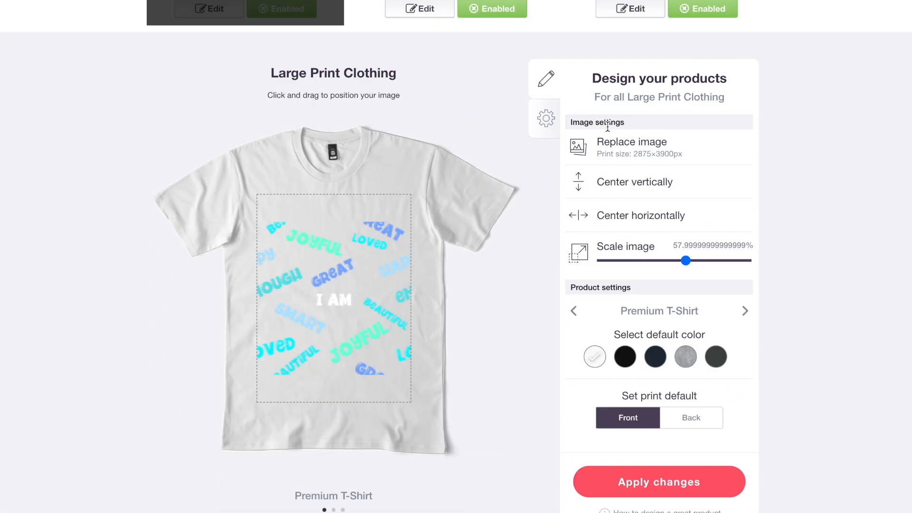
{"action": "left_click", "coordinate": [636, 142]}
{"action": "left_click", "coordinate": [418, 177]}
{"action": "double_click", "coordinate": [420, 176]}
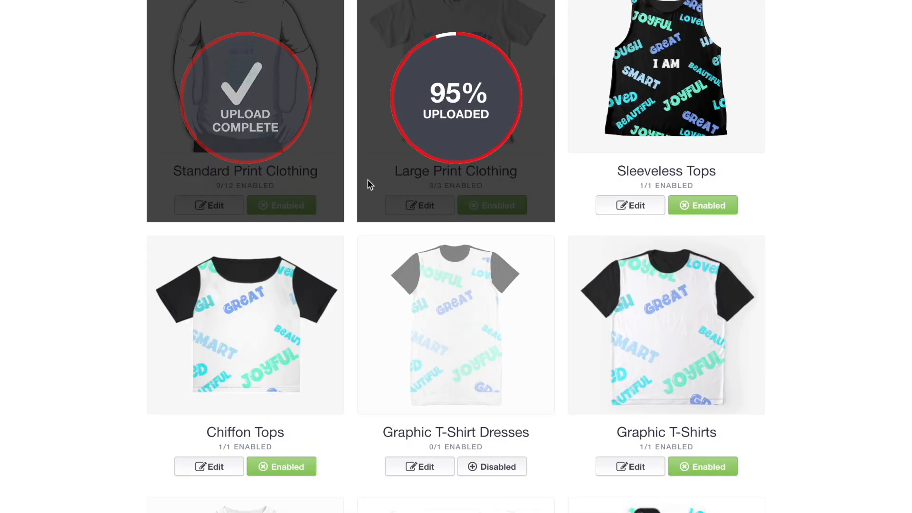
Reopen Standard Print Clothing and try several shirt colours on the Essential T-Shirt, including light blue and navy blue
{"action": "left_click", "coordinate": [310, 201]}
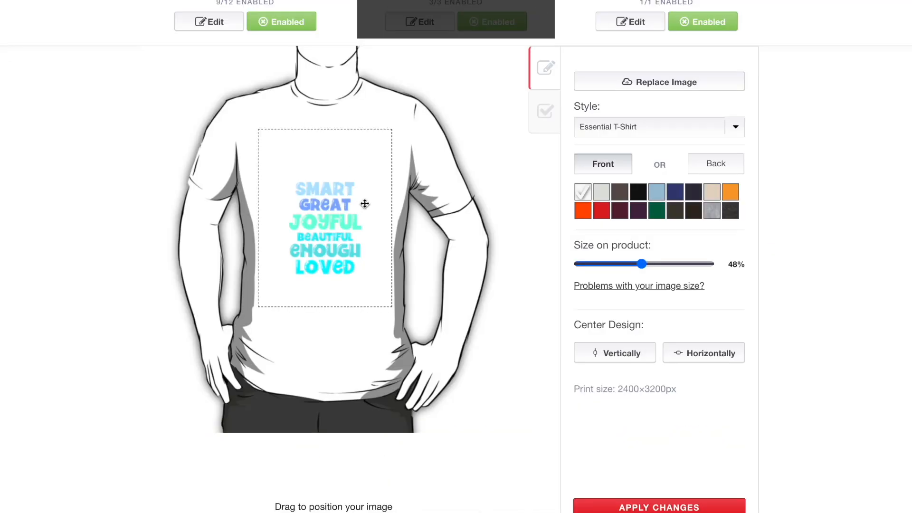
{"action": "left_click", "coordinate": [625, 198]}
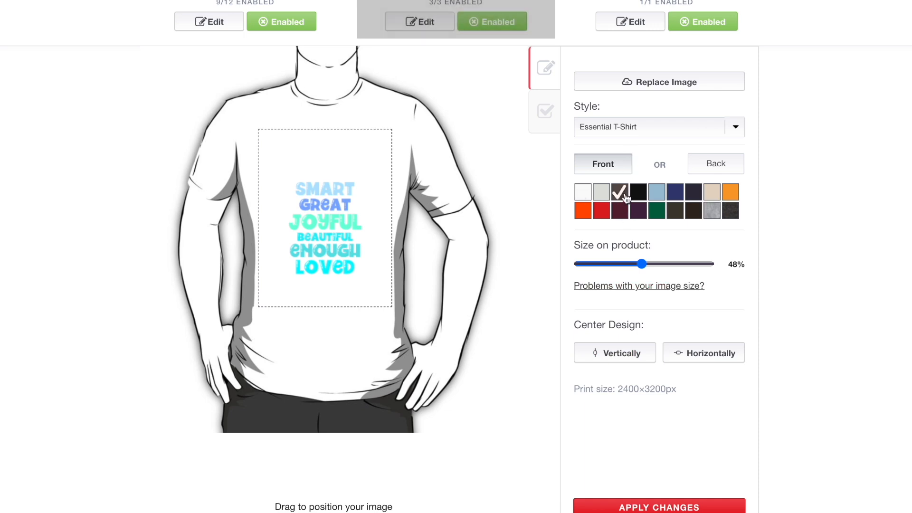
{"action": "left_click", "coordinate": [656, 199]}
{"action": "left_click", "coordinate": [692, 193]}
{"action": "left_click", "coordinate": [677, 198]}
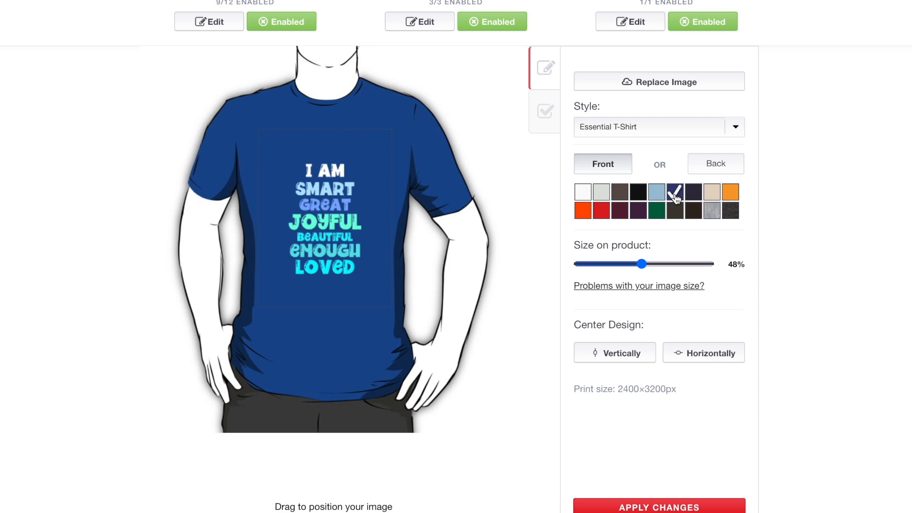
Return the Essential T-Shirt to white and replace the Standard Print Clothing image with 6.png
{"action": "left_click", "coordinate": [585, 194]}
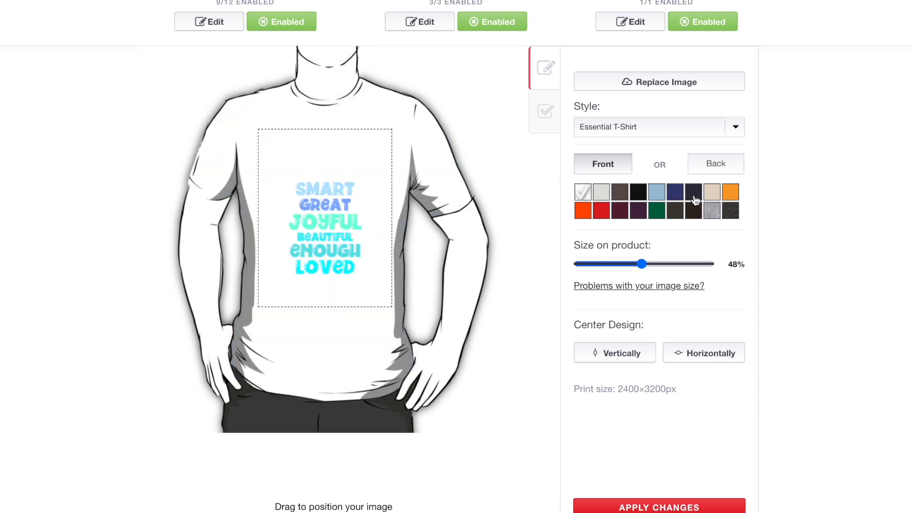
{"action": "left_click", "coordinate": [695, 197]}
{"action": "left_click", "coordinate": [580, 196]}
{"action": "left_click", "coordinate": [617, 85]}
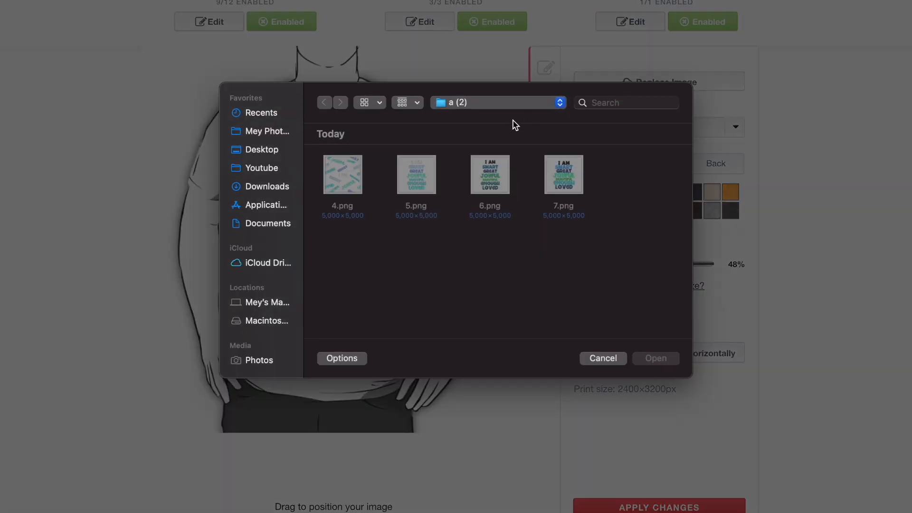
{"action": "double_click", "coordinate": [500, 176]}
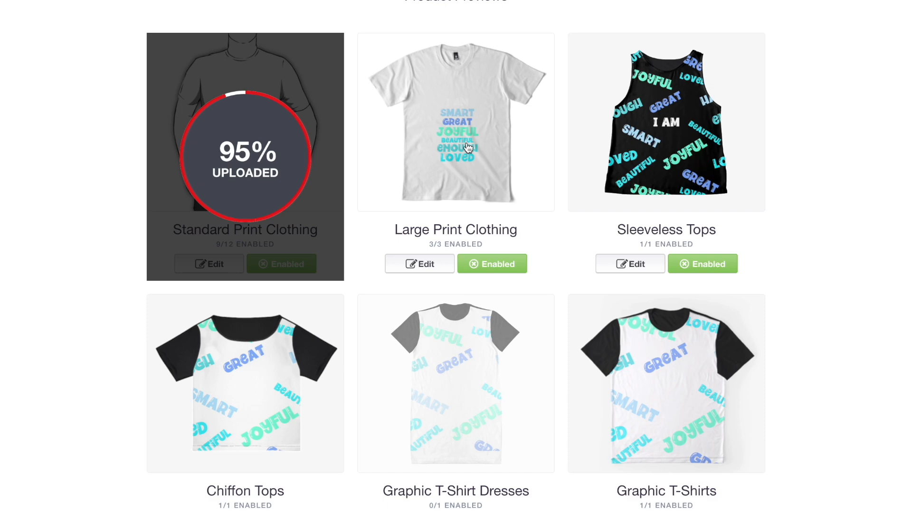
Set the Premium T-Shirt default colour to black, scale the Large Print Clothing image to 84%, and center it both ways
{"action": "left_click", "coordinate": [470, 147]}
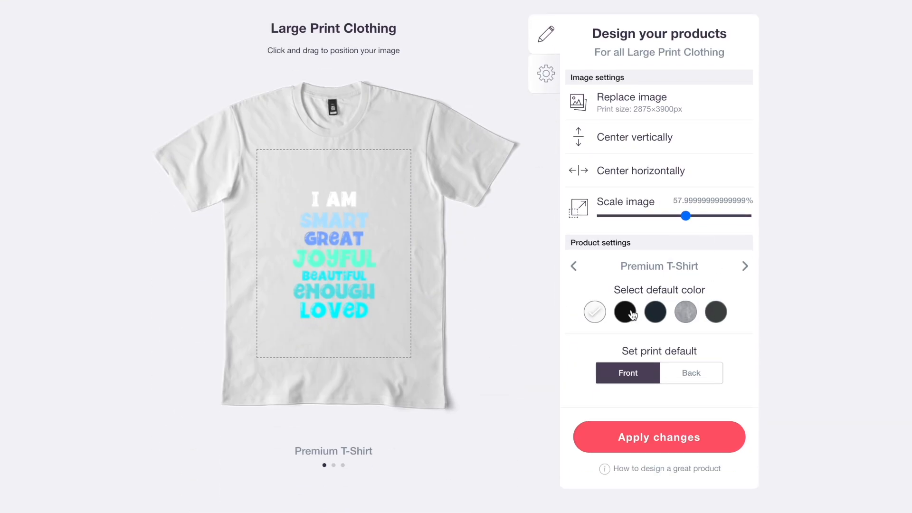
{"action": "left_click", "coordinate": [626, 312]}
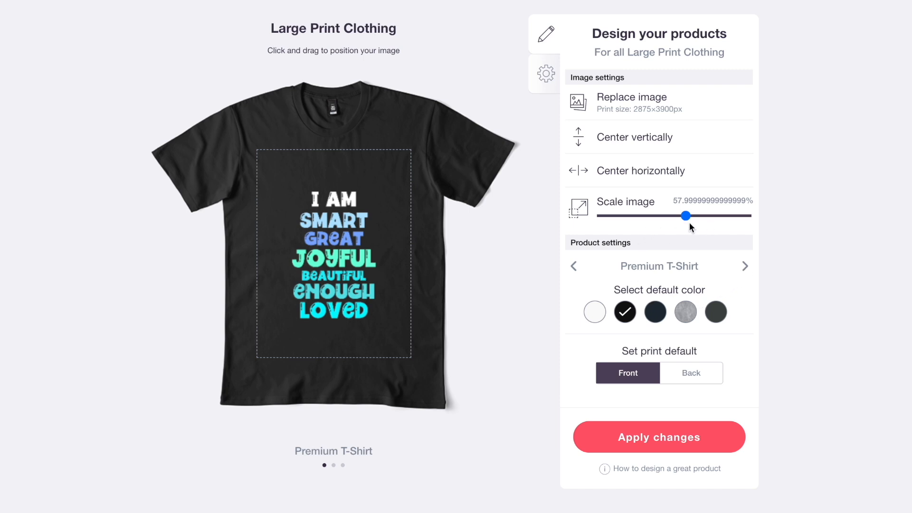
{"action": "left_click_drag", "start_coordinate": [684, 220], "coordinate": [723, 226]}
{"action": "left_click", "coordinate": [629, 171]}
{"action": "left_click", "coordinate": [629, 142]}
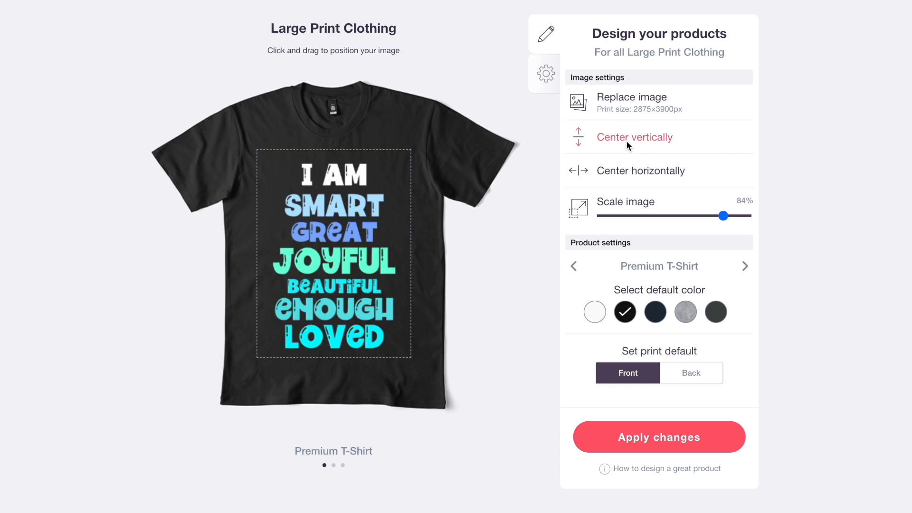
Set the default colour of the Premium Scoop T-Shirt and the Long T-Shirt to black
{"action": "left_click", "coordinate": [745, 266]}
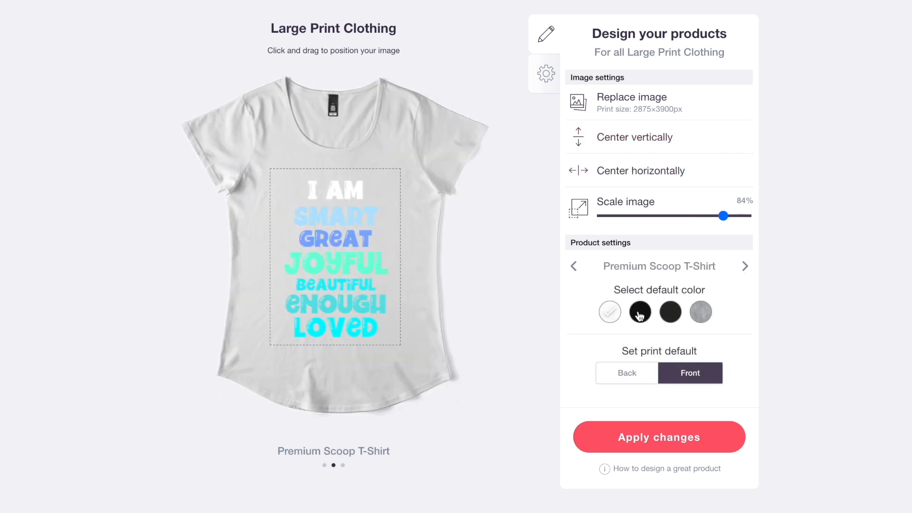
{"action": "left_click", "coordinate": [640, 314]}
{"action": "left_click", "coordinate": [744, 267]}
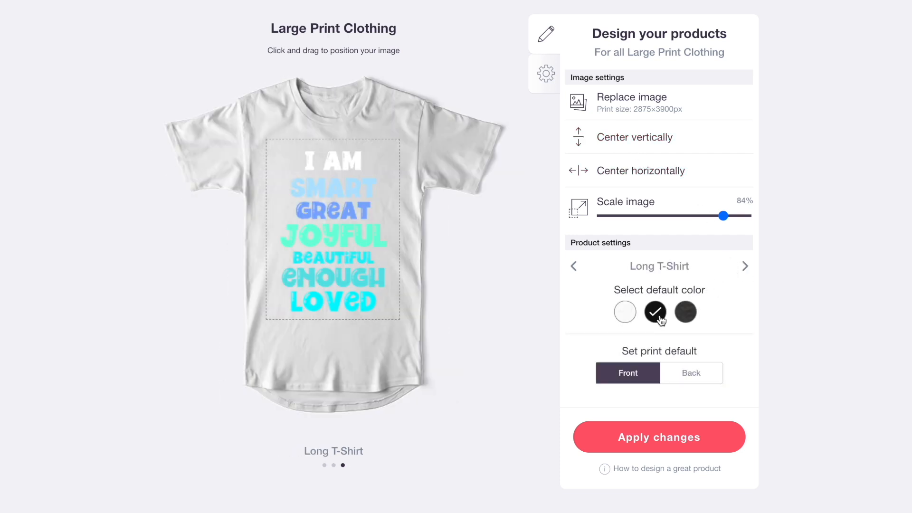
{"action": "left_click", "coordinate": [660, 319]}
Go back to Standard Print Clothing and replace the dark-text design with 5.png
{"action": "scroll", "coordinate": [505, 261], "scroll_direction": "up", "scroll_amount": 6}
{"action": "left_click", "coordinate": [223, 122]}
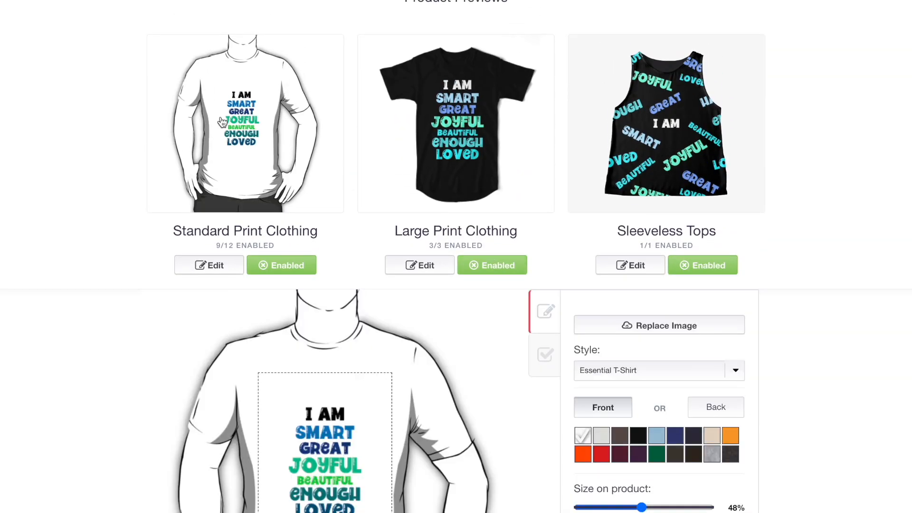
{"action": "scroll", "coordinate": [360, 128], "scroll_direction": "down", "scroll_amount": 5}
{"action": "left_click", "coordinate": [612, 86]}
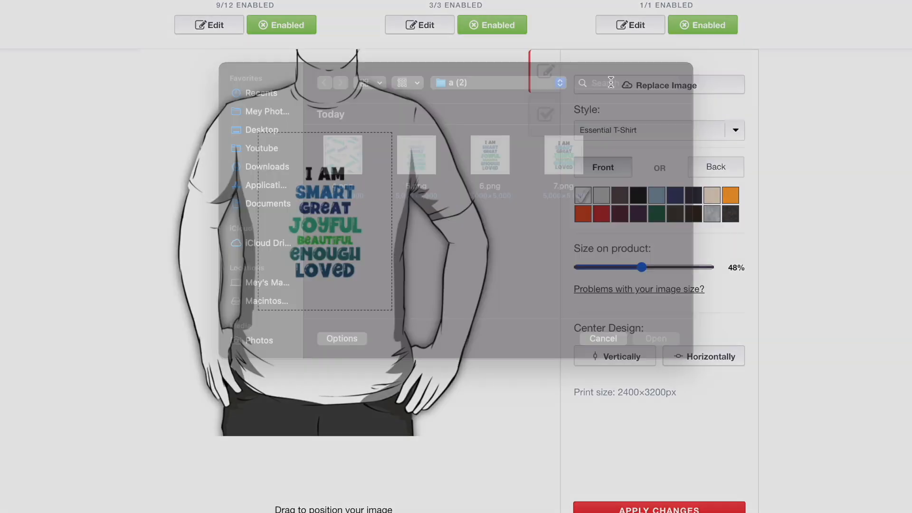
{"action": "left_click", "coordinate": [412, 181]}
{"action": "double_click", "coordinate": [411, 178]}
{"action": "scroll", "coordinate": [705, 101], "scroll_direction": "up", "scroll_amount": 15}
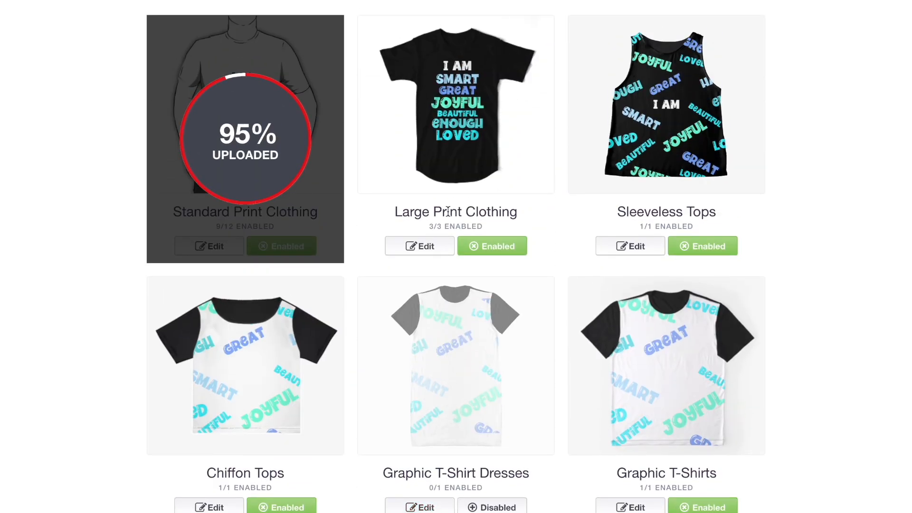
Open Chiffon Tops for editing and set its background to dark green (#516541)
{"action": "scroll", "coordinate": [448, 210], "scroll_direction": "down", "scroll_amount": 7}
{"action": "scroll", "coordinate": [263, 227], "scroll_direction": "down", "scroll_amount": 2}
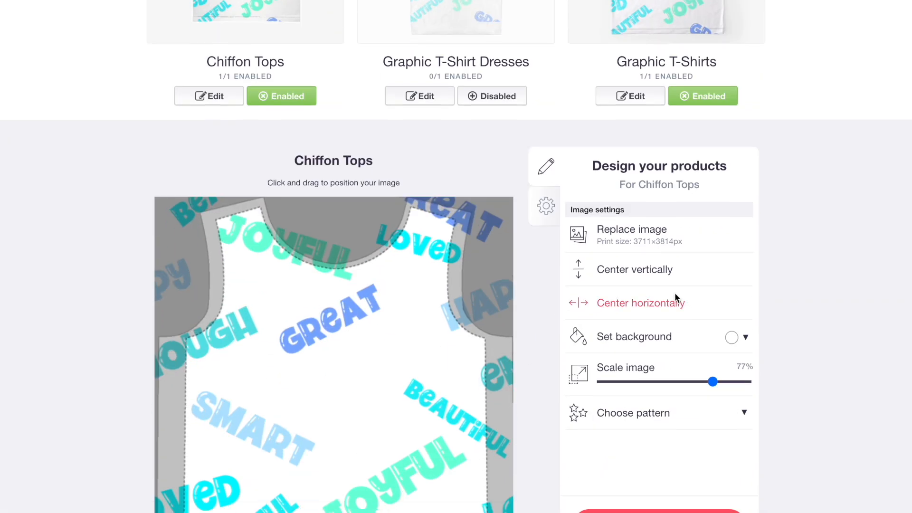
{"action": "scroll", "coordinate": [674, 292], "scroll_direction": "down", "scroll_amount": 3}
{"action": "left_click", "coordinate": [733, 204]}
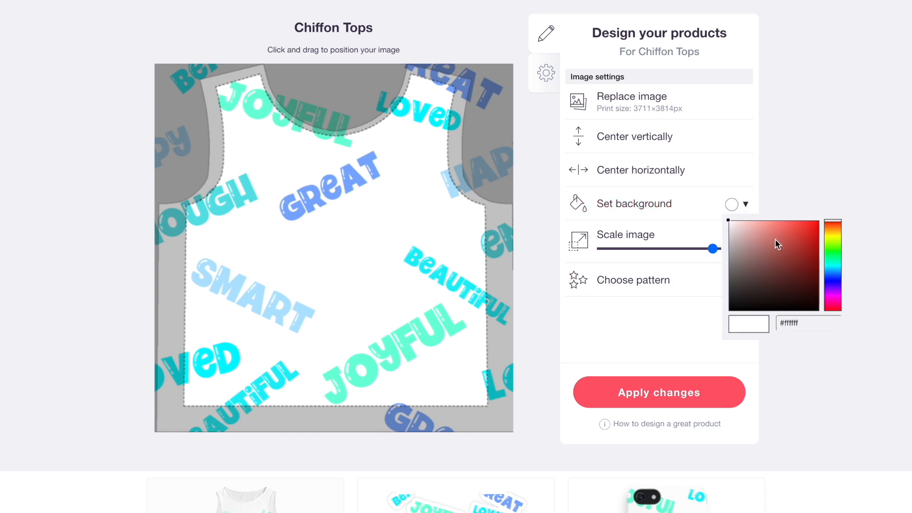
{"action": "left_click", "coordinate": [809, 267]}
{"action": "left_click", "coordinate": [832, 277]}
{"action": "left_click", "coordinate": [786, 291]}
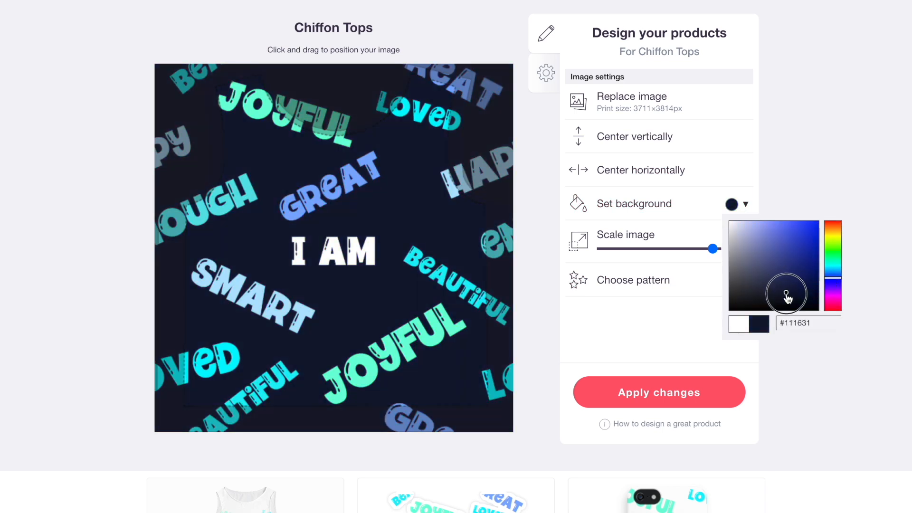
{"action": "left_click", "coordinate": [781, 301]}
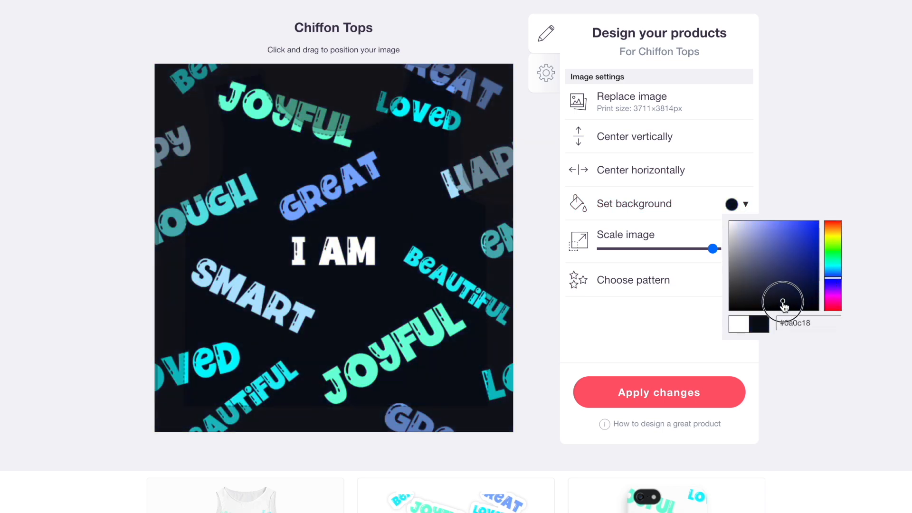
{"action": "left_click", "coordinate": [833, 244]}
{"action": "left_click", "coordinate": [735, 276]}
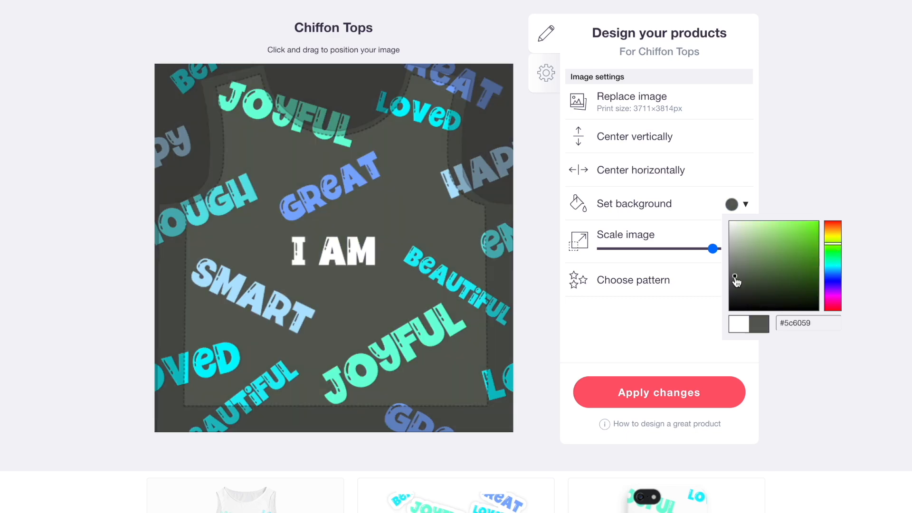
{"action": "left_click", "coordinate": [751, 268]}
{"action": "left_click", "coordinate": [761, 274]}
Scale the Chiffon Tops image to 60%, apply a regular grid pattern, and reposition it so "I AM" sits near the centre
{"action": "left_click", "coordinate": [688, 248]}
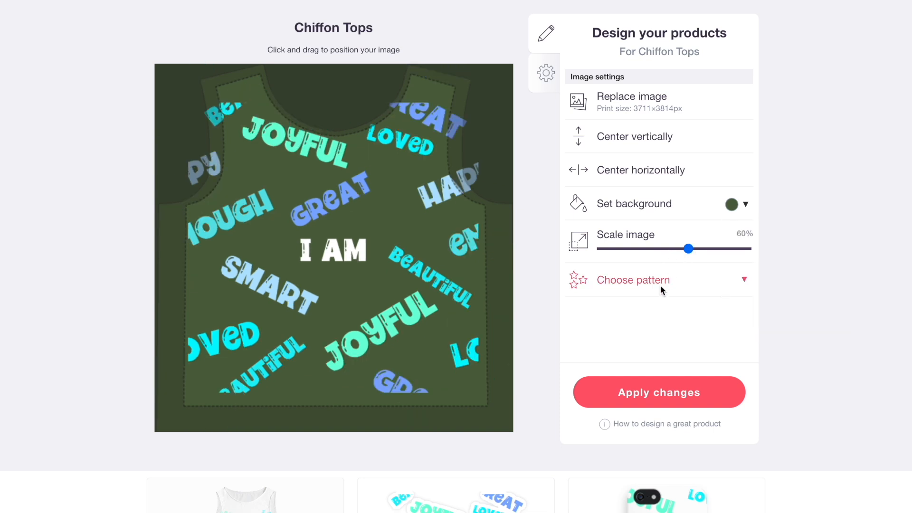
{"action": "left_click", "coordinate": [660, 284]}
{"action": "left_click", "coordinate": [688, 306]}
{"action": "left_click_drag", "start_coordinate": [409, 243], "coordinate": [440, 285]}
{"action": "scroll", "coordinate": [440, 285], "scroll_direction": "up", "scroll_amount": 10}
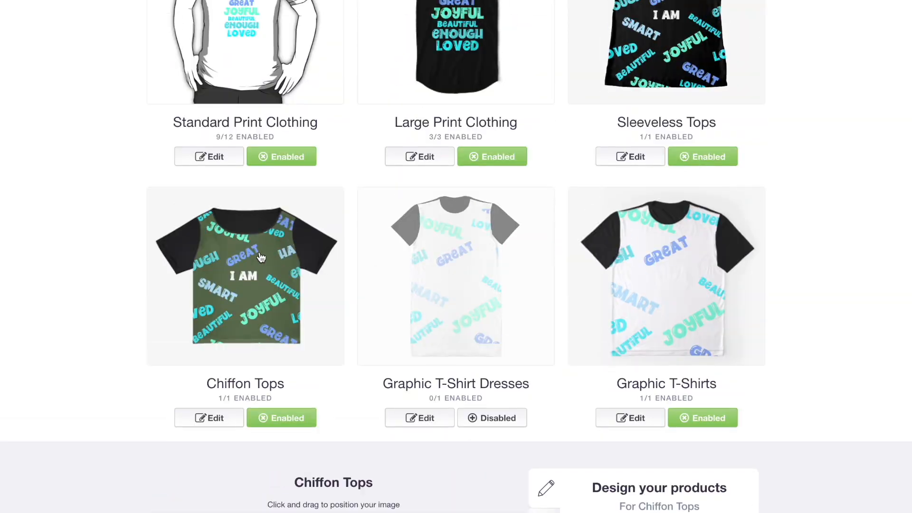
{"action": "scroll", "coordinate": [380, 284], "scroll_direction": "down", "scroll_amount": 8}
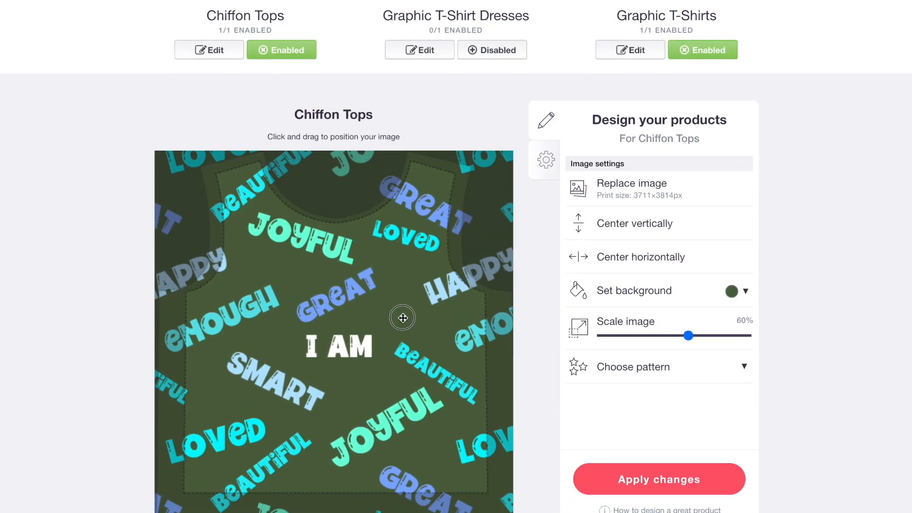
{"action": "scroll", "coordinate": [391, 318], "scroll_direction": "up", "scroll_amount": 9}
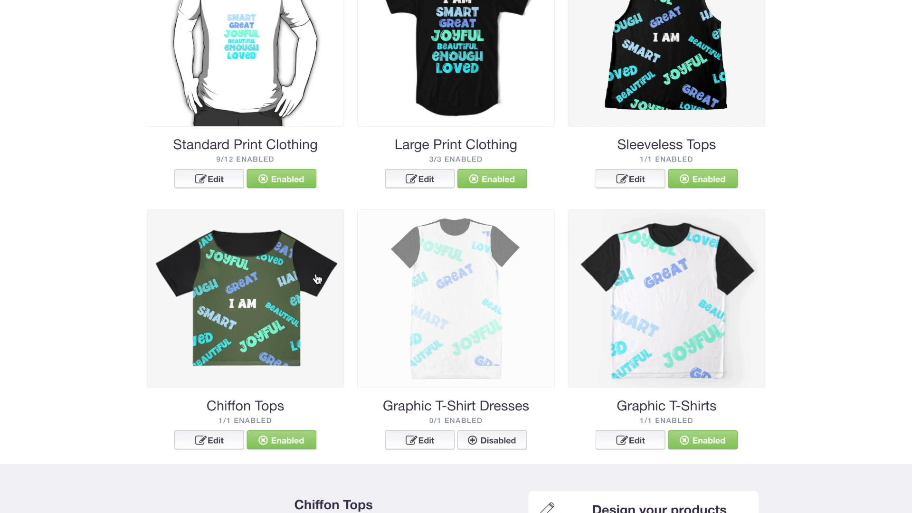
Change the Chiffon Tops background to dark purple
{"action": "scroll", "coordinate": [316, 279], "scroll_direction": "down", "scroll_amount": 8}
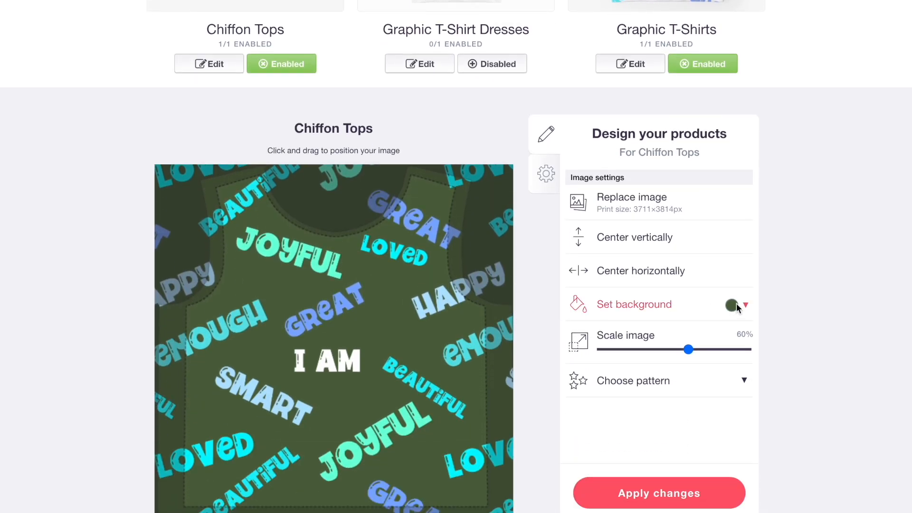
{"action": "left_click", "coordinate": [734, 306]}
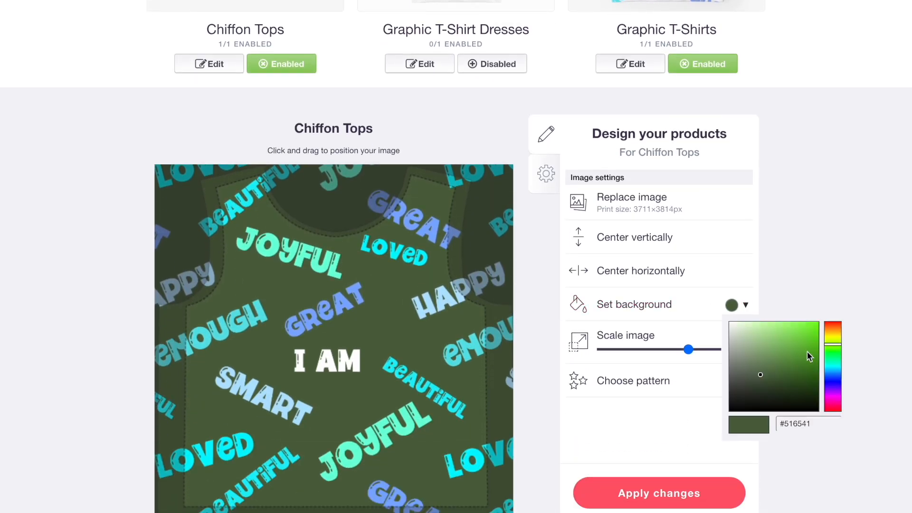
{"action": "left_click", "coordinate": [834, 395]}
{"action": "left_click", "coordinate": [781, 260]}
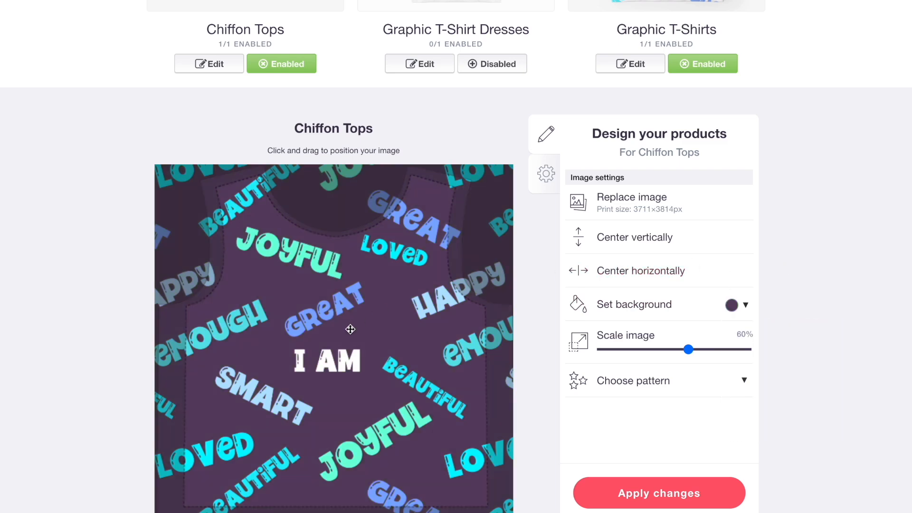
In Standard Print Clothing, make the Essential T-Shirt black and size its design to 65%, centred horizontally
{"action": "scroll", "coordinate": [350, 330], "scroll_direction": "up", "scroll_amount": 10}
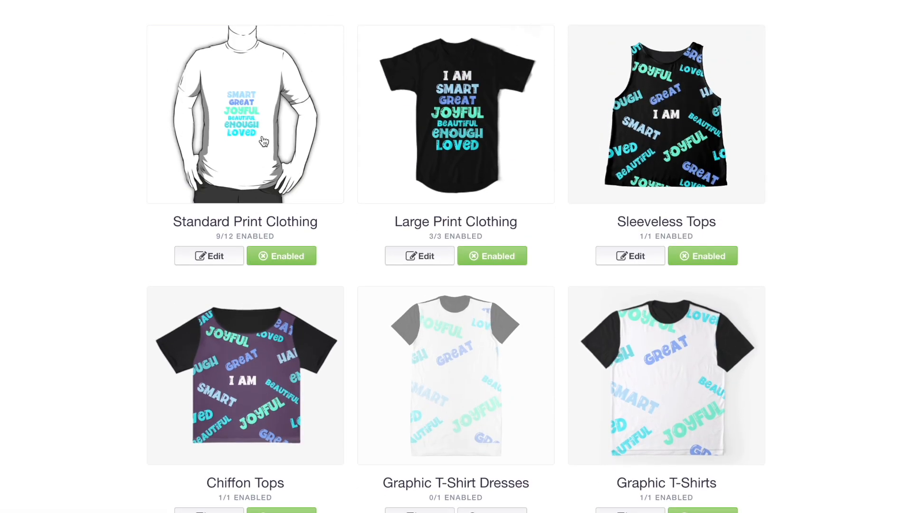
{"action": "left_click", "coordinate": [264, 141]}
{"action": "left_click_drag", "start_coordinate": [645, 137], "coordinate": [676, 143]}
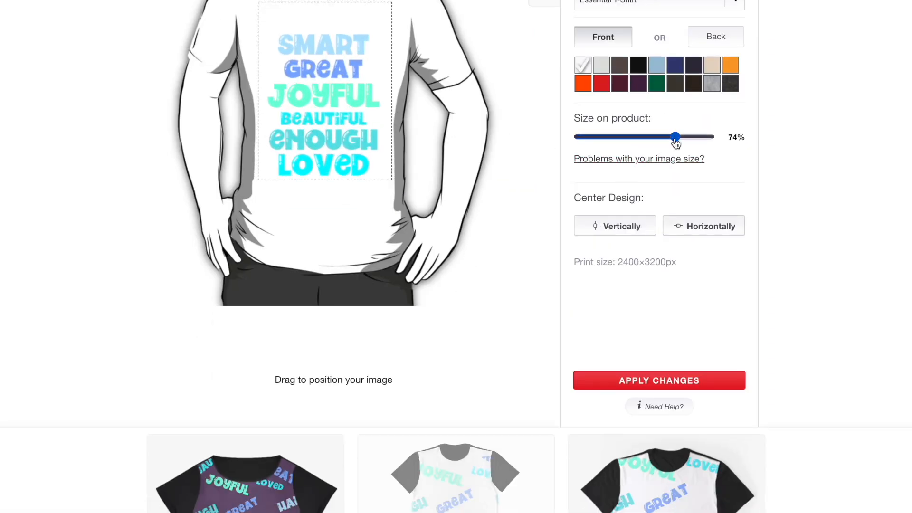
{"action": "left_click", "coordinate": [635, 66]}
{"action": "scroll", "coordinate": [434, 233], "scroll_direction": "up", "scroll_amount": 1}
{"action": "left_click_drag", "start_coordinate": [675, 189], "coordinate": [663, 189]}
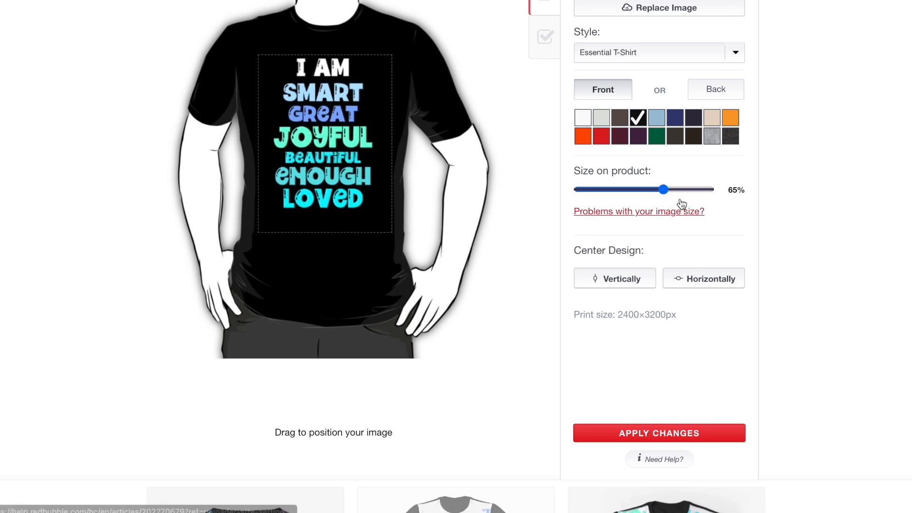
{"action": "left_click", "coordinate": [702, 278]}
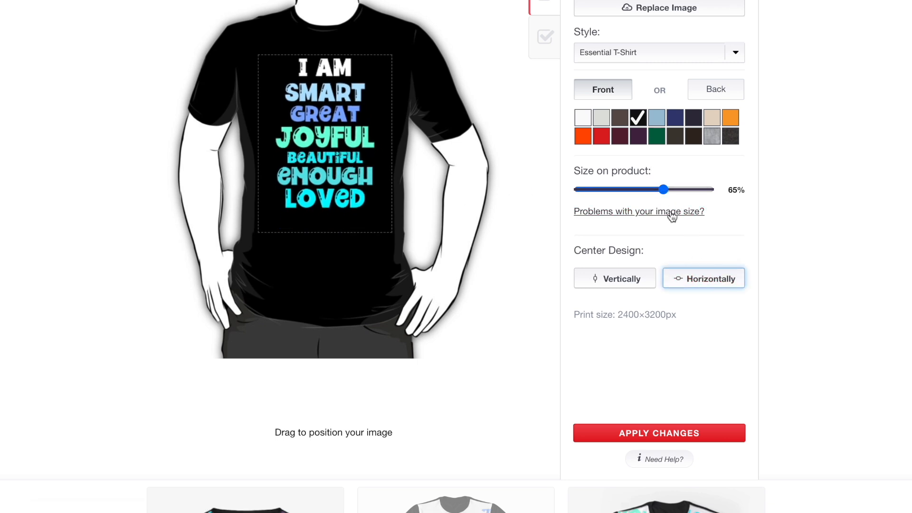
Set the Baseball ¾ Sleeve to the colour combination with a black body and white sleeves, and show the Hoodie (Pullover) style
{"action": "left_click", "coordinate": [631, 66]}
{"action": "left_click", "coordinate": [636, 121]}
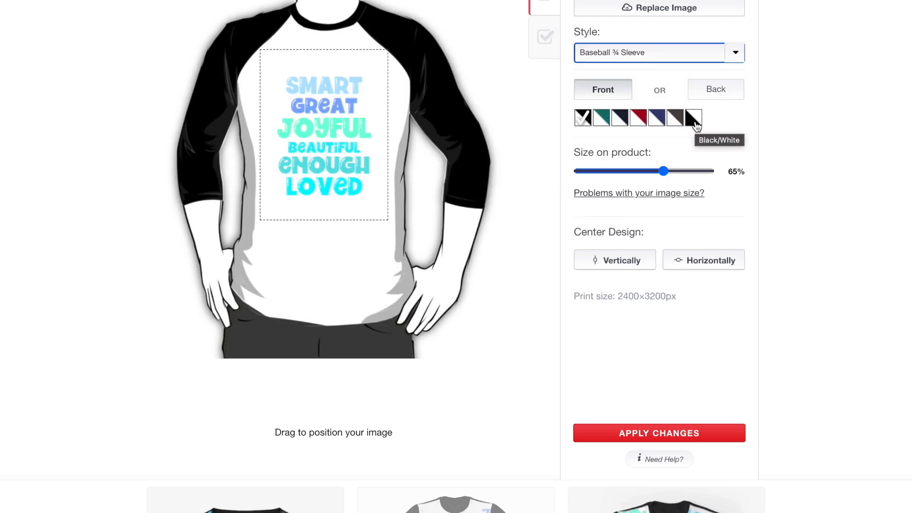
{"action": "left_click", "coordinate": [695, 121]}
{"action": "left_click", "coordinate": [638, 67]}
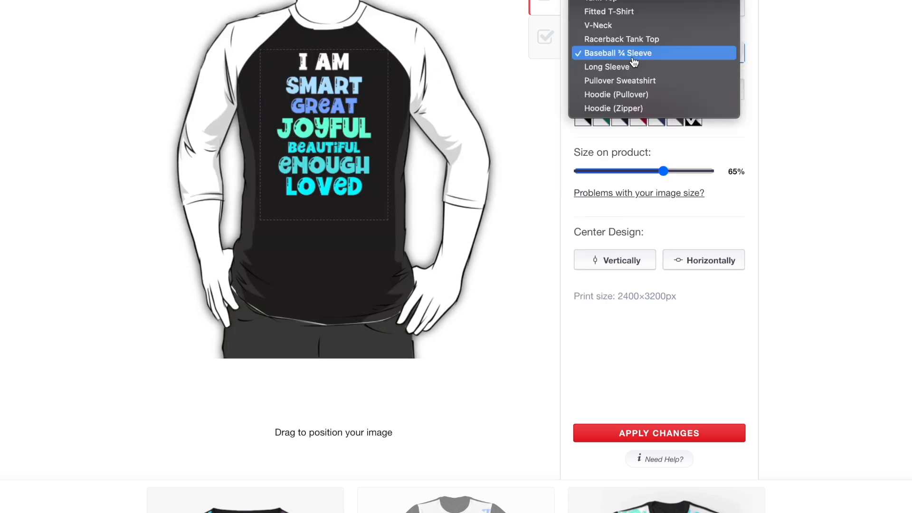
{"action": "left_click", "coordinate": [630, 91]}
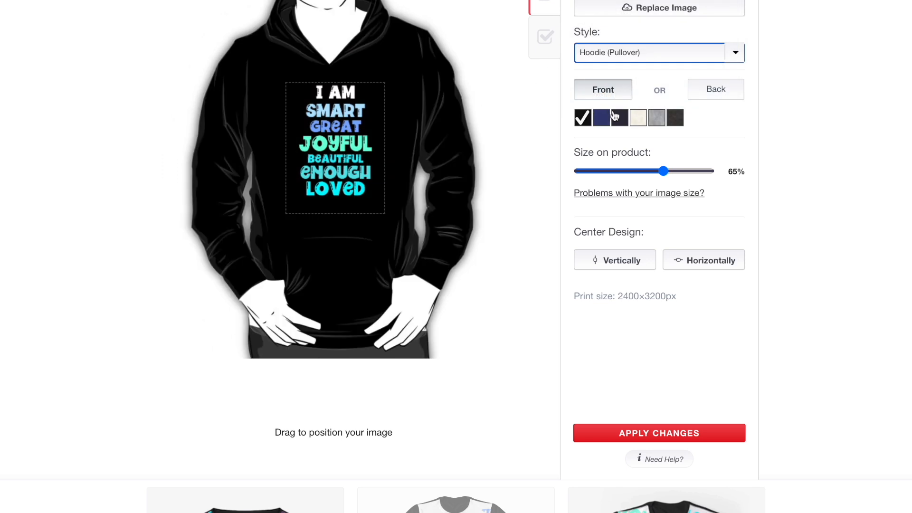
Enable Kids Clothes and apply black as the default colour for its baby one-piece, Baby T-Shirt and Kids T-Shirt styles
{"action": "left_click", "coordinate": [553, 37]}
{"action": "left_click", "coordinate": [578, 38]}
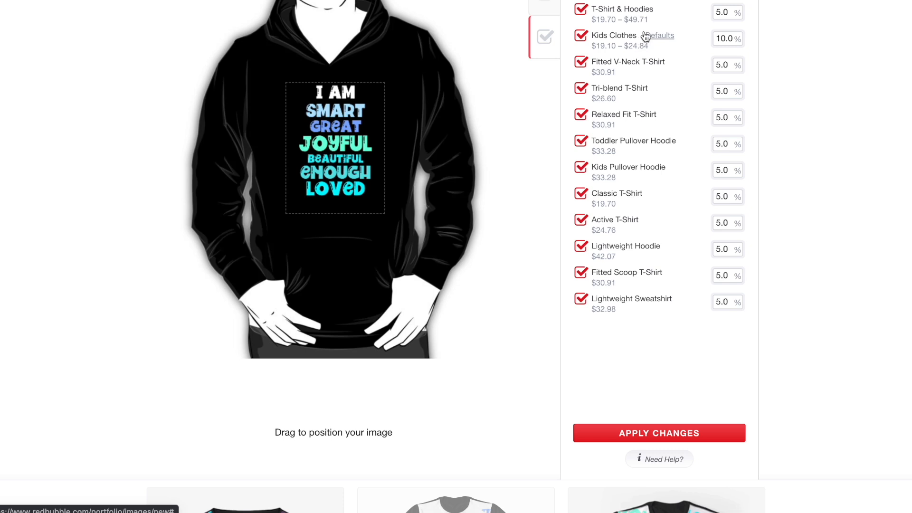
{"action": "left_click", "coordinate": [662, 38]}
{"action": "left_click", "coordinate": [406, 291]}
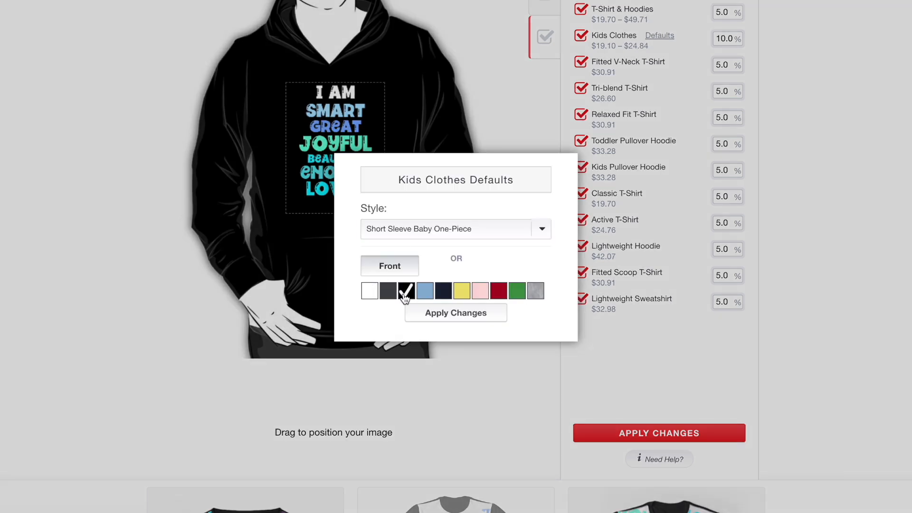
{"action": "left_click", "coordinate": [418, 230]}
{"action": "left_click", "coordinate": [418, 242]}
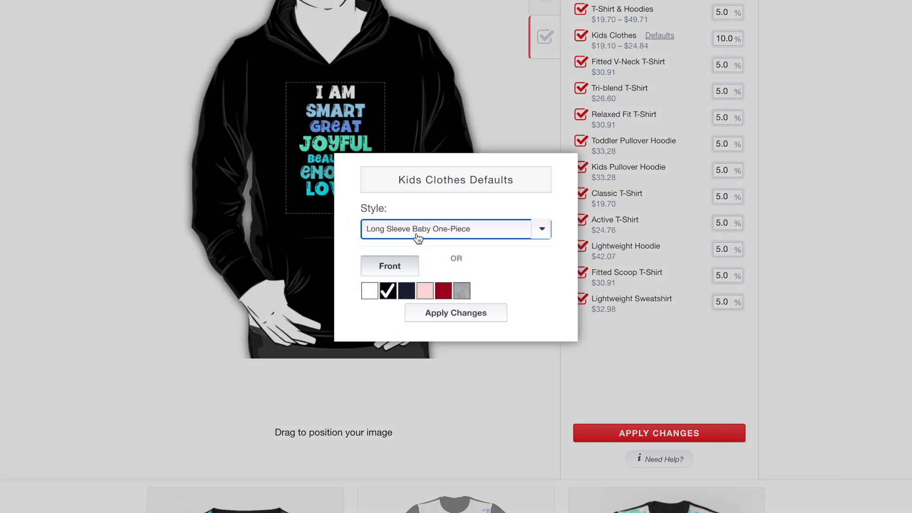
{"action": "left_click", "coordinate": [418, 237]}
{"action": "left_click", "coordinate": [417, 247]}
{"action": "left_click", "coordinate": [418, 230]}
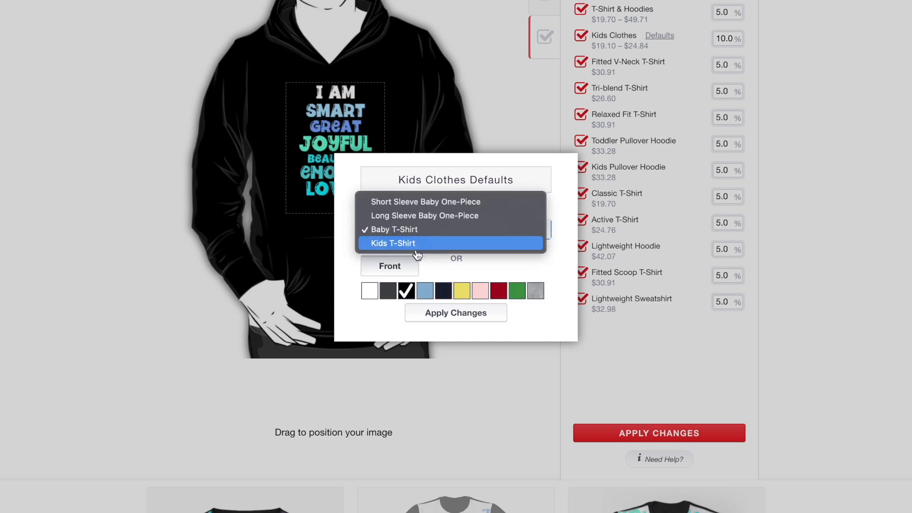
{"action": "left_click", "coordinate": [418, 243]}
{"action": "left_click", "coordinate": [453, 332]}
{"action": "scroll", "coordinate": [428, 213], "scroll_direction": "up", "scroll_amount": 5}
{"action": "left_click", "coordinate": [266, 179]}
Enable Graphic T-Shirt Dresses and set the background to dark purple (#4f395e)
{"action": "scroll", "coordinate": [464, 223], "scroll_direction": "down", "scroll_amount": 3}
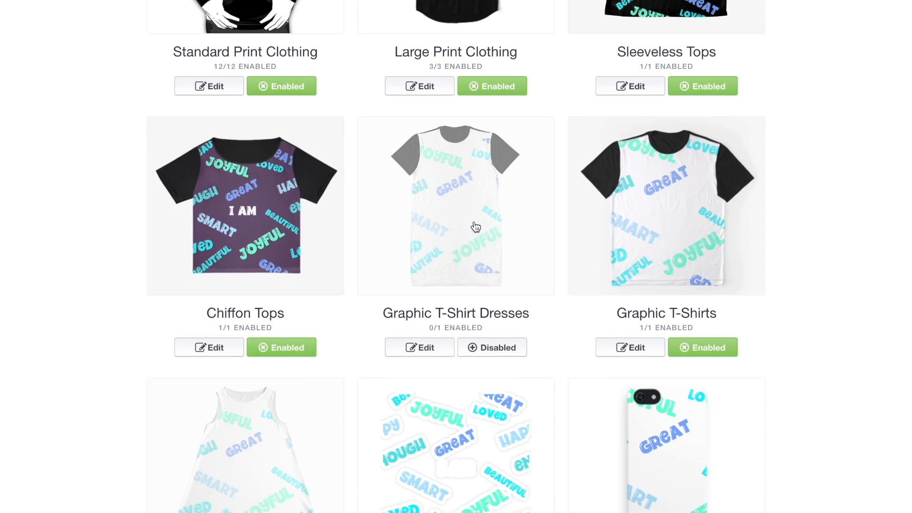
{"action": "left_click", "coordinate": [475, 233]}
{"action": "left_click", "coordinate": [502, 352]}
{"action": "scroll", "coordinate": [617, 332], "scroll_direction": "down", "scroll_amount": 5}
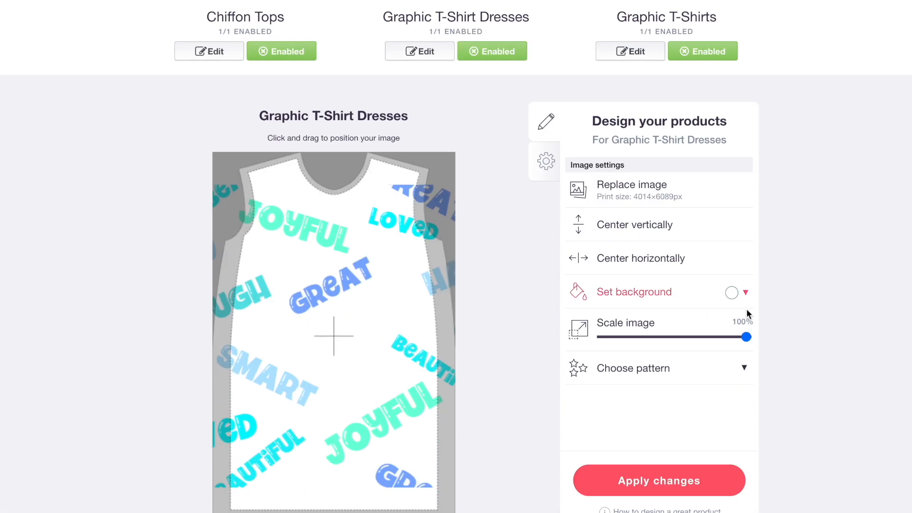
{"action": "left_click", "coordinate": [733, 292]}
{"action": "left_click", "coordinate": [766, 329]}
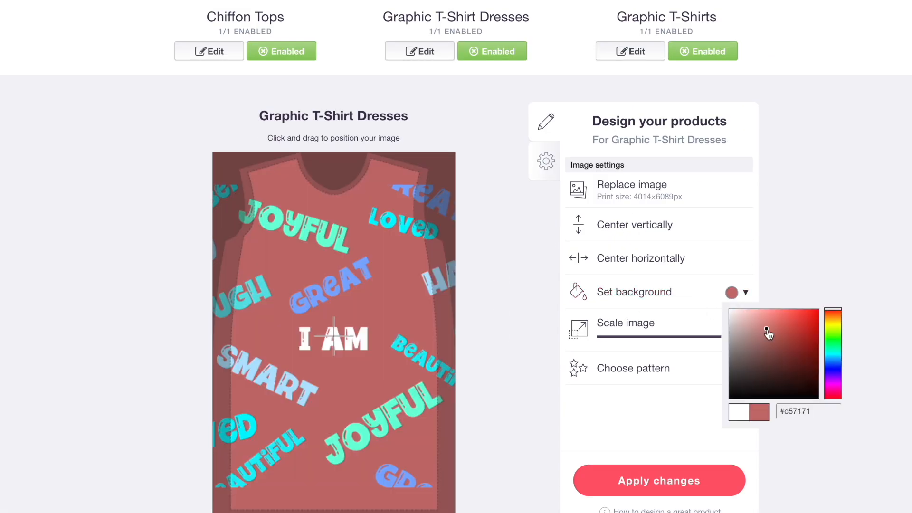
{"action": "left_click", "coordinate": [794, 364]}
{"action": "left_click", "coordinate": [833, 377]}
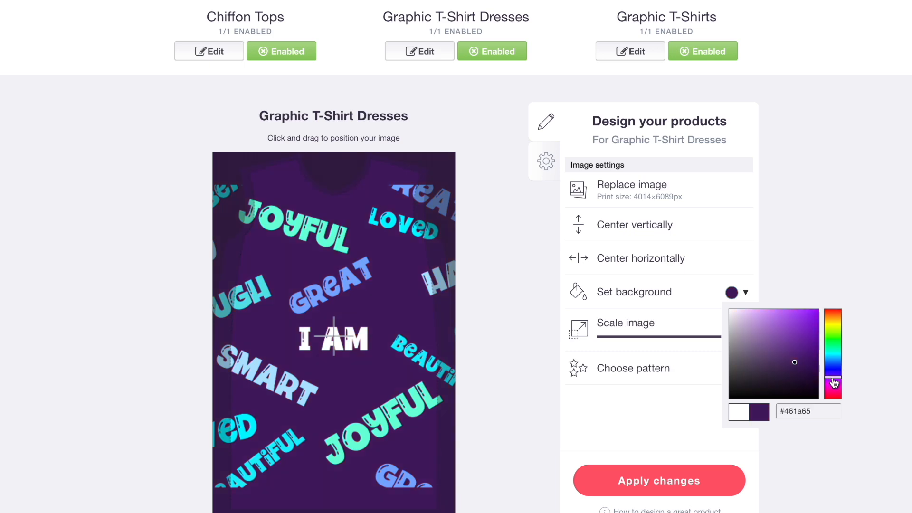
{"action": "left_click", "coordinate": [804, 340]}
{"action": "left_click", "coordinate": [785, 321]}
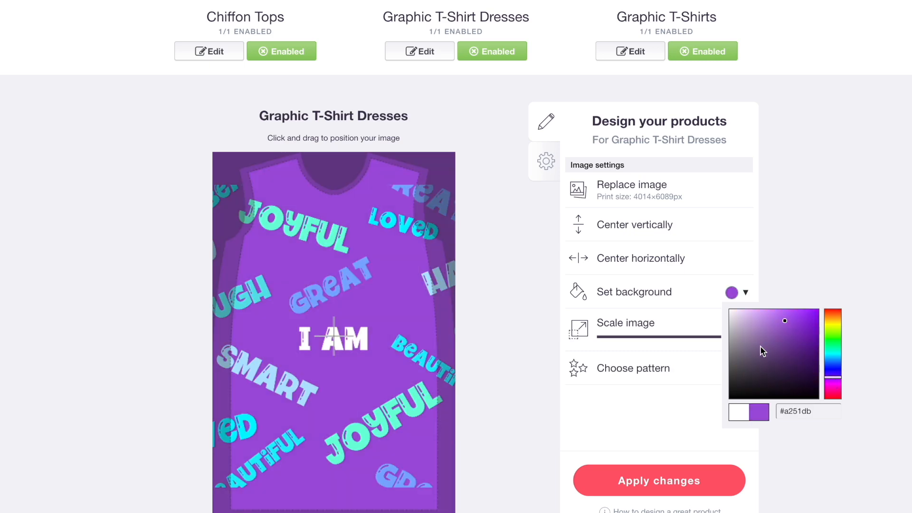
{"action": "scroll", "coordinate": [459, 233], "scroll_direction": "up", "scroll_amount": 4}
{"action": "scroll", "coordinate": [559, 175], "scroll_direction": "down", "scroll_amount": 8}
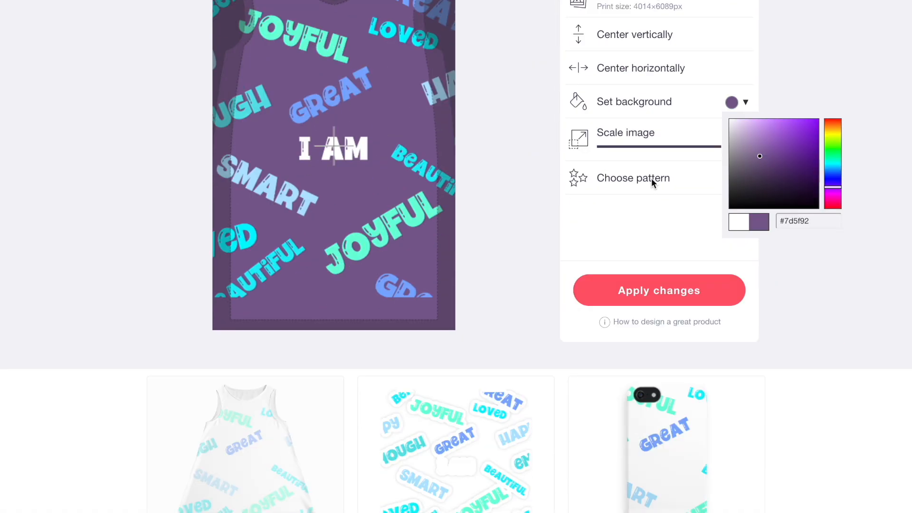
{"action": "left_click", "coordinate": [765, 178]}
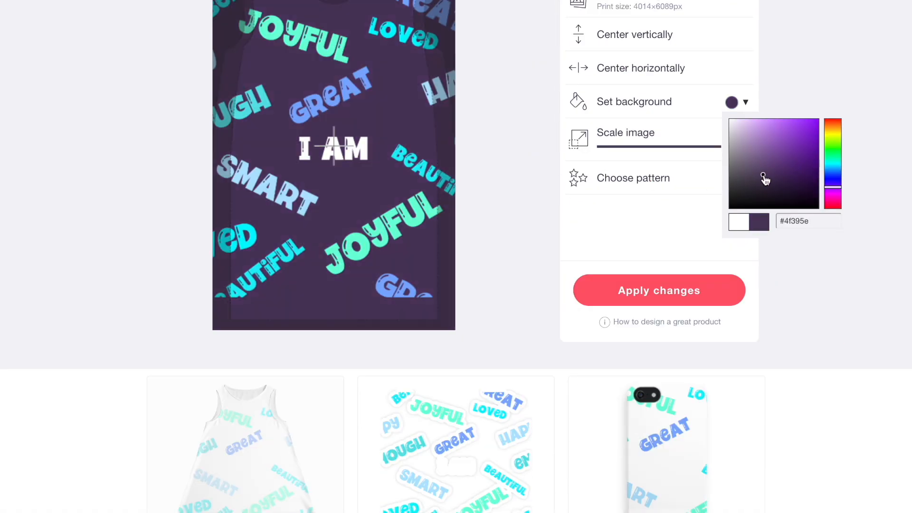
Apply a regular grid pattern to the Graphic T-Shirt Dresses image and adjust its scale and position so "I AM" sits near the centre
{"action": "left_click", "coordinate": [657, 178]}
{"action": "scroll", "coordinate": [542, 195], "scroll_direction": "up", "scroll_amount": 3}
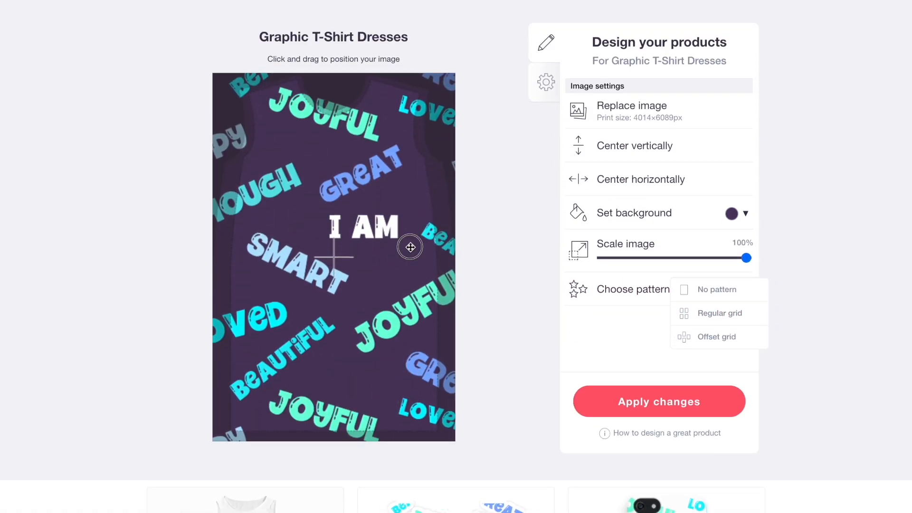
{"action": "left_click", "coordinate": [382, 276]}
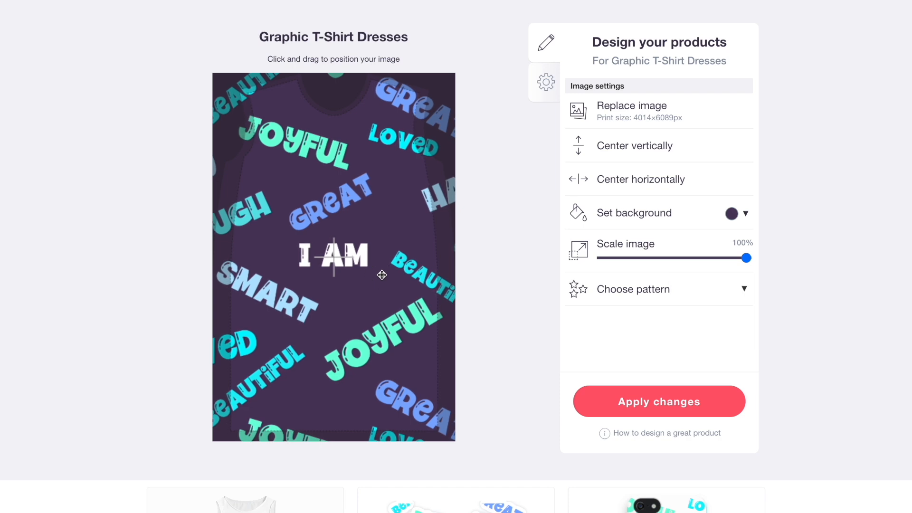
{"action": "left_click", "coordinate": [732, 258]}
{"action": "left_click_drag", "start_coordinate": [369, 205], "coordinate": [362, 242]}
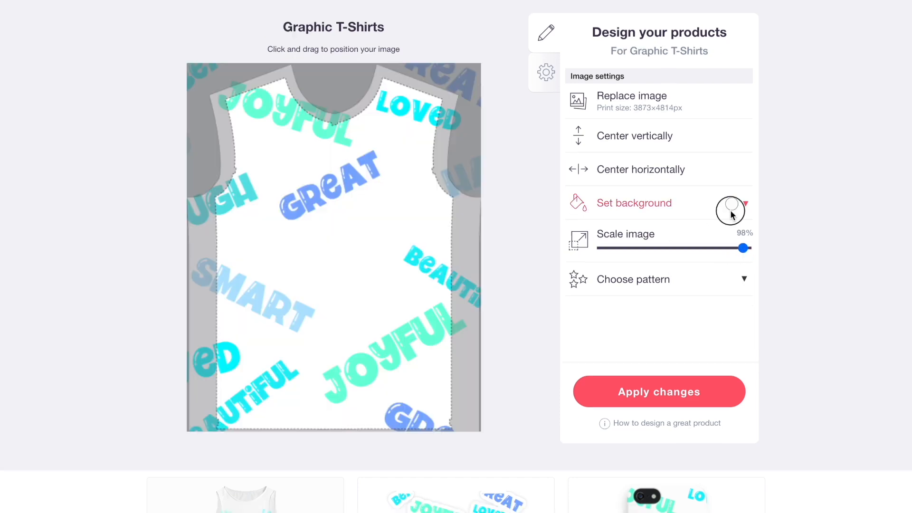
Set the Graphic T-Shirts background to a near-black green (#141a14)
{"action": "left_click", "coordinate": [731, 205]}
{"action": "left_click", "coordinate": [767, 240]}
{"action": "left_click", "coordinate": [832, 247]}
{"action": "mouse_move", "coordinate": [795, 264]}
{"action": "left_mouse_down"}
{"action": "mouse_move", "coordinate": [817, 259]}
{"action": "mouse_move", "coordinate": [751, 300]}
{"action": "left_mouse_up"}
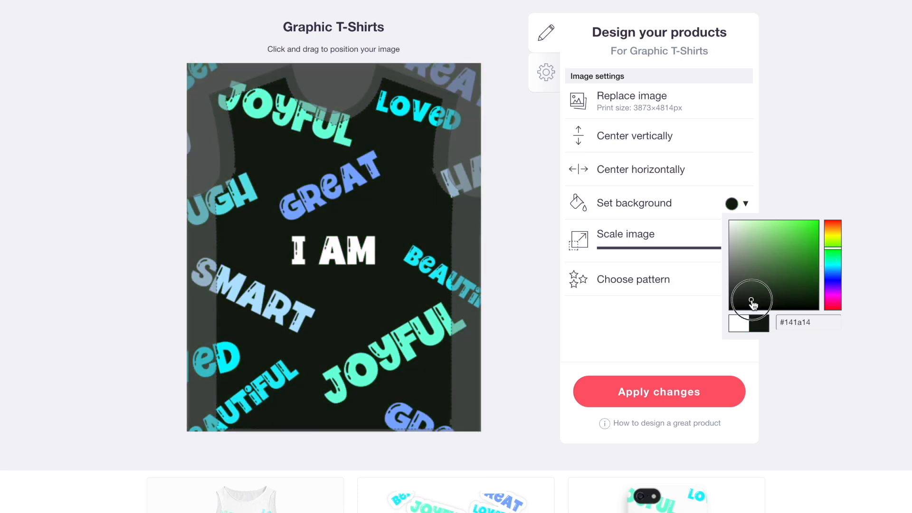
Scale the Graphic T-Shirts image to 54%, tile it in a regular grid, and reposition it so "I AM" sits near the centre
{"action": "left_click", "coordinate": [685, 242]}
{"action": "left_click", "coordinate": [680, 247]}
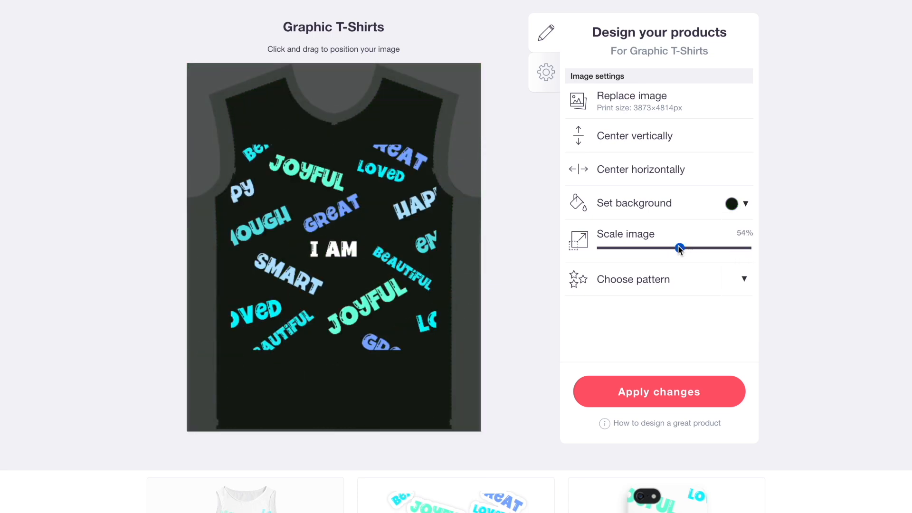
{"action": "left_click", "coordinate": [643, 280]}
{"action": "left_click", "coordinate": [683, 303]}
{"action": "left_click_drag", "start_coordinate": [392, 251], "coordinate": [445, 326]}
{"action": "left_click_drag", "start_coordinate": [432, 236], "coordinate": [423, 254]}
{"action": "scroll", "coordinate": [423, 255], "scroll_direction": "up", "scroll_amount": 9}
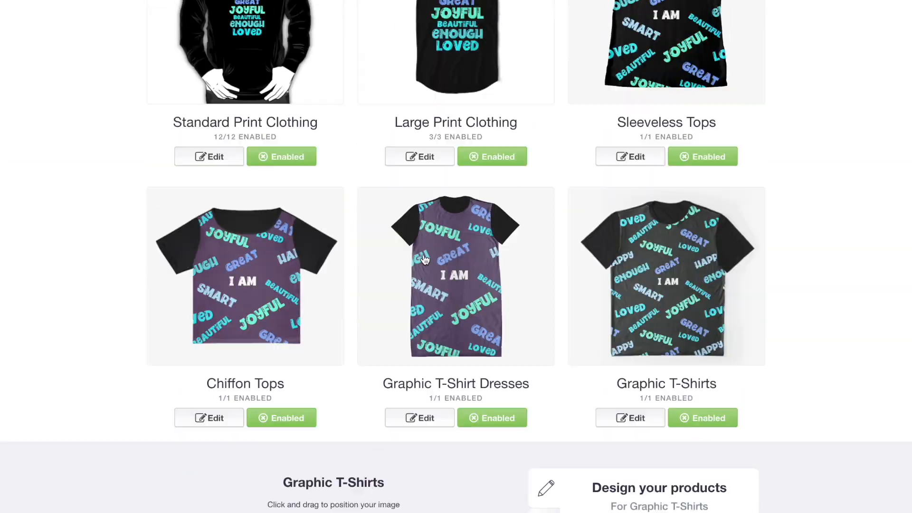
Enable A-Line Dresses and set the background to black
{"action": "scroll", "coordinate": [332, 209], "scroll_direction": "down", "scroll_amount": 8}
{"action": "left_click", "coordinate": [244, 175]}
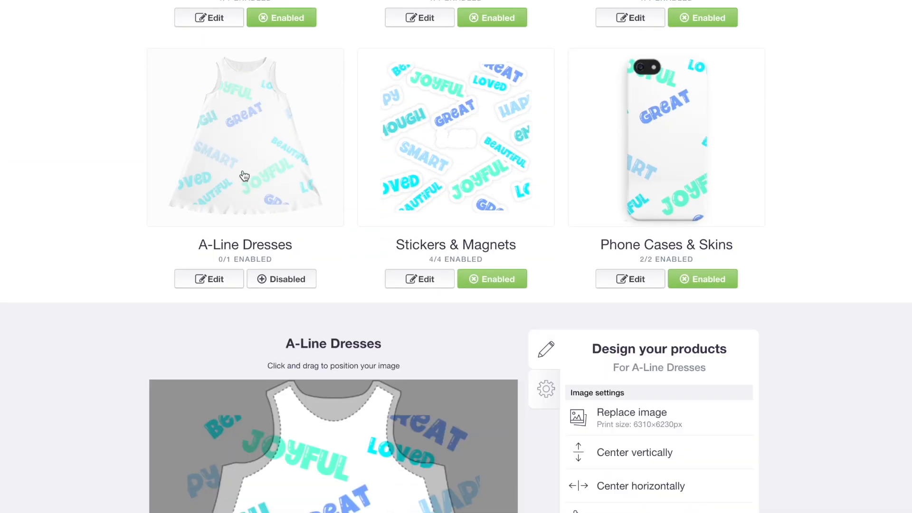
{"action": "left_click", "coordinate": [280, 278]}
{"action": "scroll", "coordinate": [280, 276], "scroll_direction": "down", "scroll_amount": 4}
{"action": "scroll", "coordinate": [280, 276], "scroll_direction": "down", "scroll_amount": 4}
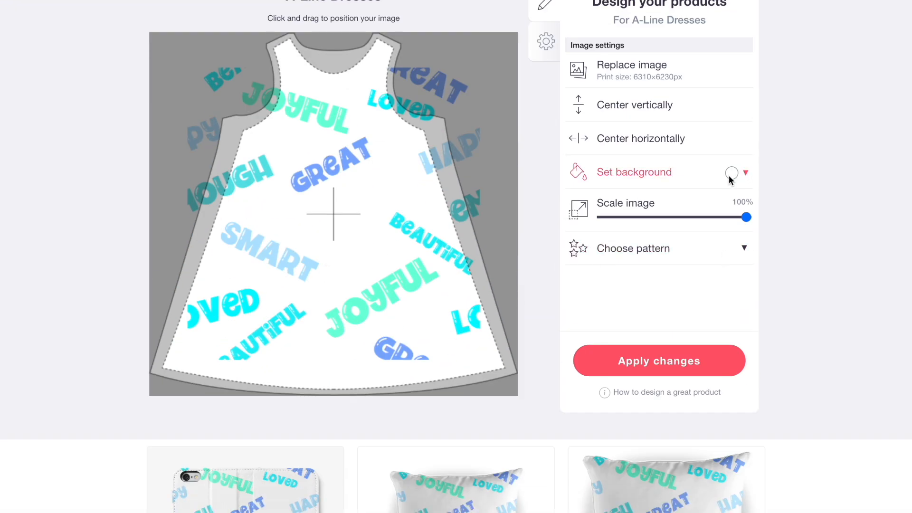
{"action": "left_click", "coordinate": [731, 173]}
{"action": "left_click_drag", "start_coordinate": [763, 229], "coordinate": [716, 304]}
Scale the A-Line Dresses image to 75%, tile it in a regular grid, and move it so "I AM" sits on the centre mark
{"action": "left_click", "coordinate": [709, 216]}
{"action": "left_click", "coordinate": [703, 248]}
{"action": "left_click", "coordinate": [719, 272]}
{"action": "scroll", "coordinate": [347, 333], "scroll_direction": "up", "scroll_amount": 5}
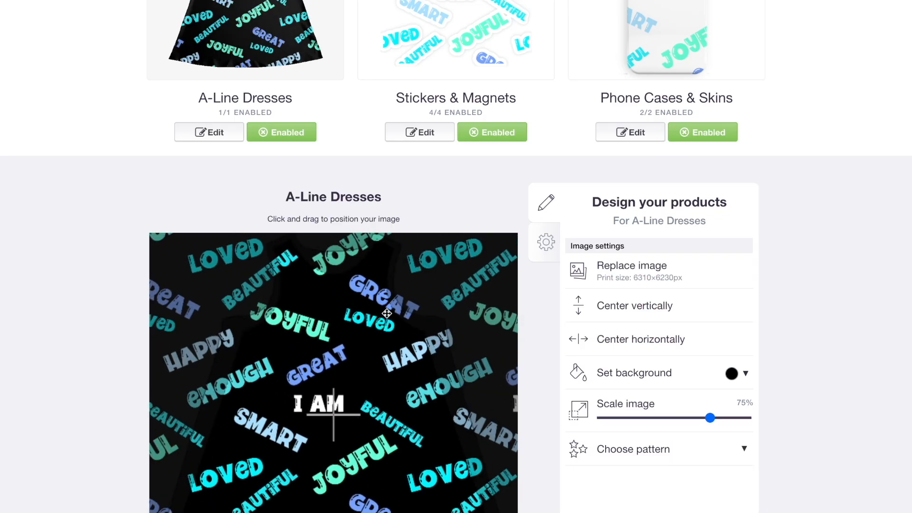
{"action": "scroll", "coordinate": [346, 372], "scroll_direction": "up", "scroll_amount": 2}
{"action": "left_click_drag", "start_coordinate": [345, 372], "coordinate": [353, 391]}
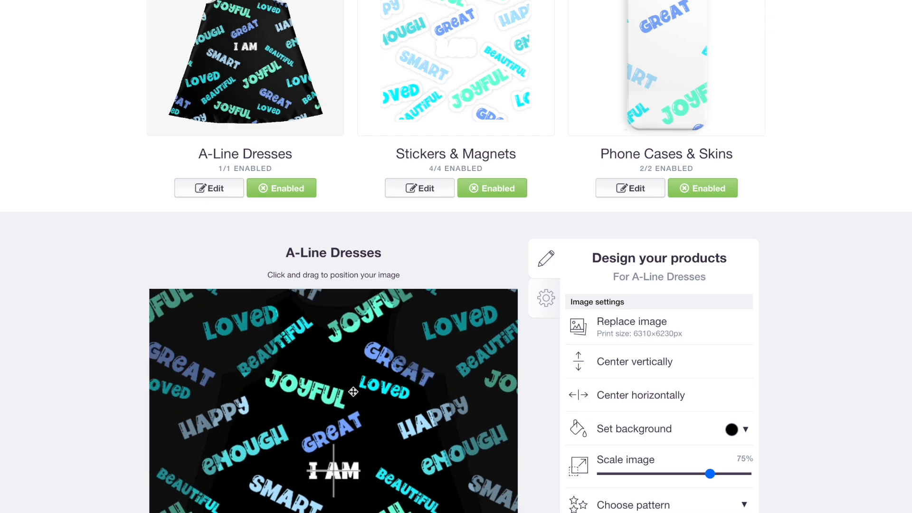
Replace the Stickers & Magnets image with 7.png
{"action": "scroll", "coordinate": [353, 391], "scroll_direction": "up", "scroll_amount": 5}
{"action": "left_click", "coordinate": [464, 232]}
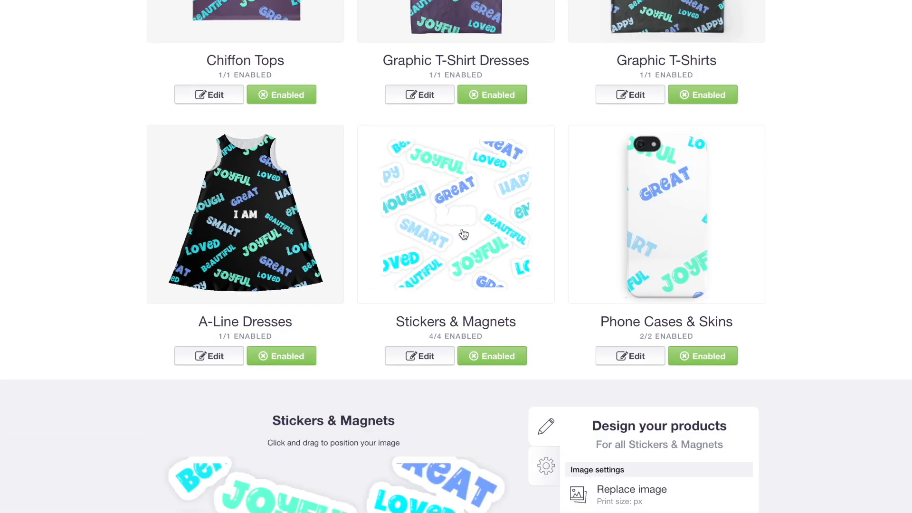
{"action": "scroll", "coordinate": [462, 230], "scroll_direction": "down", "scroll_amount": 6}
{"action": "left_click", "coordinate": [639, 246]}
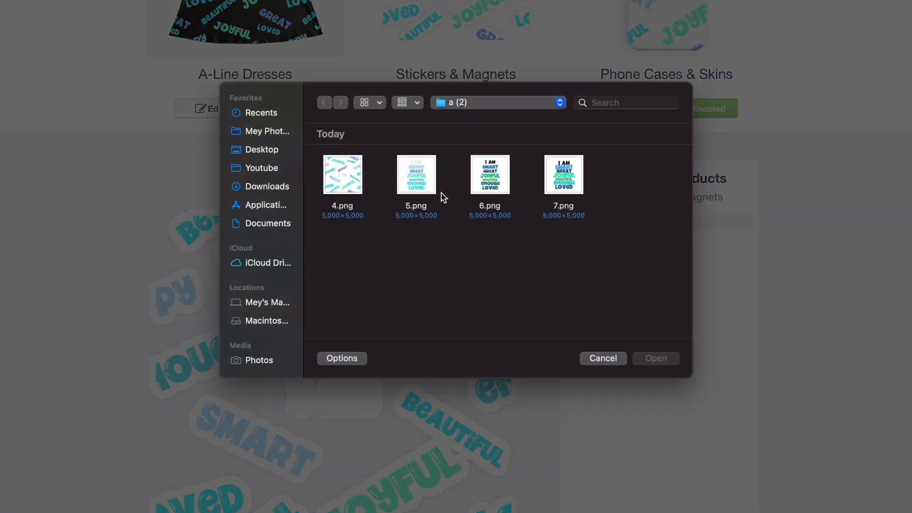
{"action": "double_click", "coordinate": [561, 175]}
Scale the Phone Cases & Skins image to 20% and tile it in a regular grid
{"action": "scroll", "coordinate": [668, 124], "scroll_direction": "up", "scroll_amount": 3}
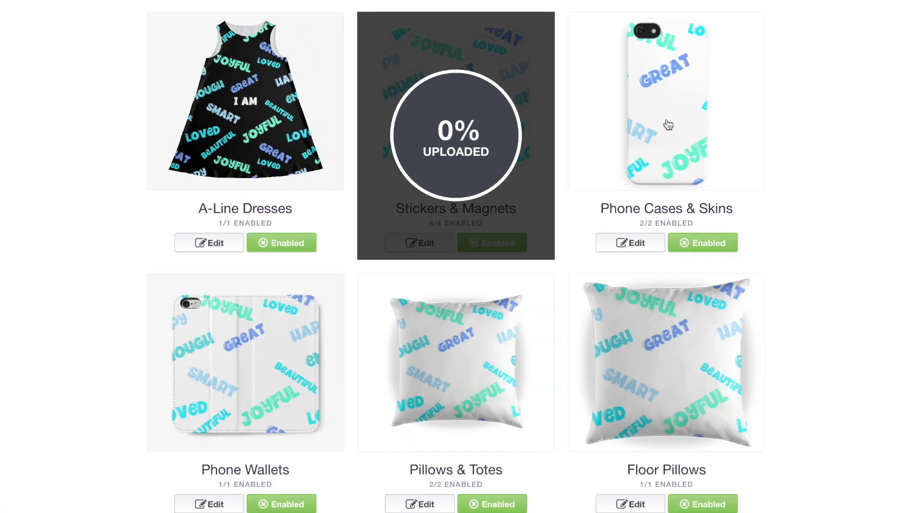
{"action": "left_click", "coordinate": [669, 124]}
{"action": "scroll", "coordinate": [668, 125], "scroll_direction": "down", "scroll_amount": 6}
{"action": "left_click_drag", "start_coordinate": [655, 217], "coordinate": [630, 218]}
{"action": "left_click", "coordinate": [637, 247]}
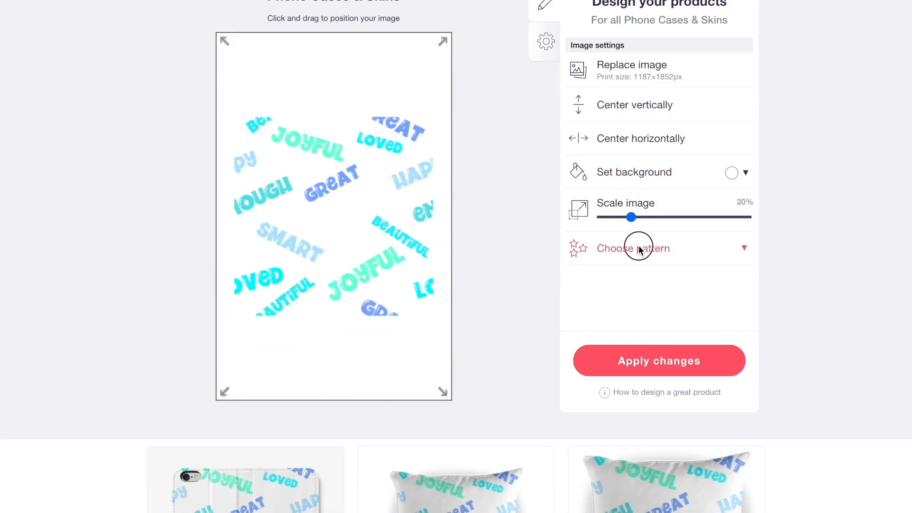
{"action": "left_click", "coordinate": [684, 273]}
Set the Phone Cases & Skins background to black and move the pattern so "I AM" sits in the centre
{"action": "left_click", "coordinate": [730, 173]}
{"action": "left_click_drag", "start_coordinate": [767, 252], "coordinate": [762, 285]}
{"action": "left_click", "coordinate": [701, 325]}
{"action": "left_click_drag", "start_coordinate": [413, 199], "coordinate": [423, 283]}
{"action": "scroll", "coordinate": [422, 237], "scroll_direction": "up", "scroll_amount": 2}
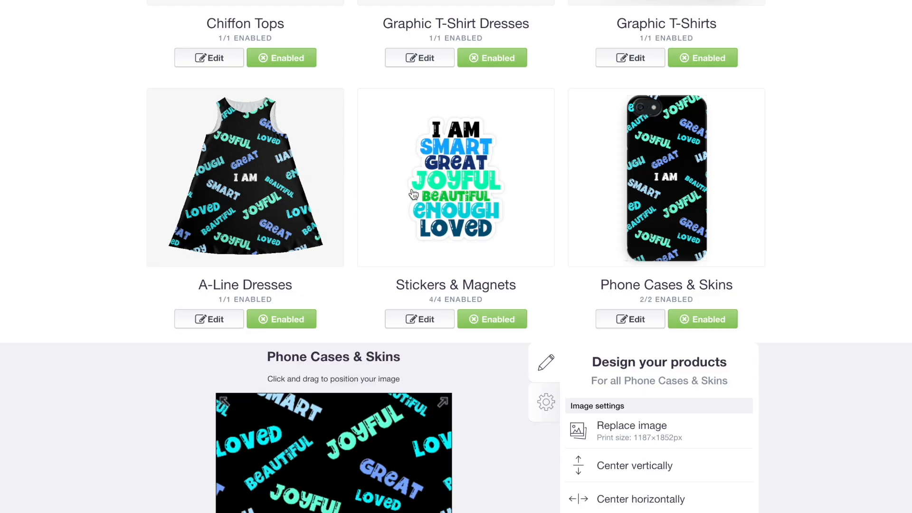
Set the Phone Wallets background to black
{"action": "scroll", "coordinate": [413, 194], "scroll_direction": "down", "scroll_amount": 5}
{"action": "left_click", "coordinate": [285, 187]}
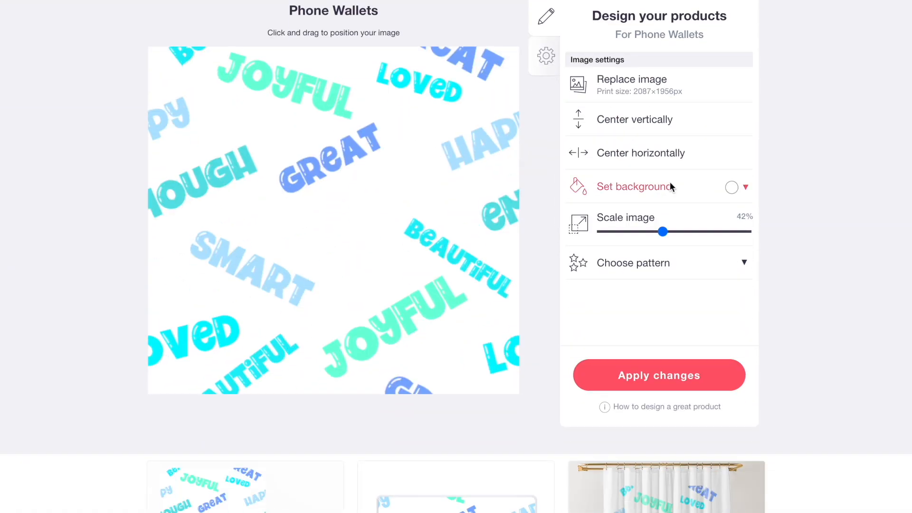
{"action": "left_click", "coordinate": [732, 187]}
{"action": "left_click", "coordinate": [729, 295]}
{"action": "left_click", "coordinate": [708, 341]}
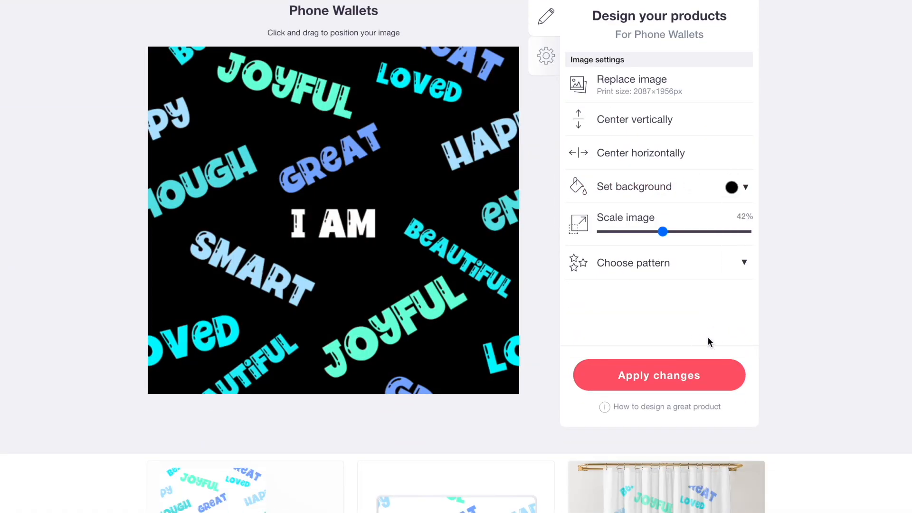
Set the Pillows & Totes background to black
{"action": "scroll", "coordinate": [477, 283], "scroll_direction": "up", "scroll_amount": 8}
{"action": "left_click", "coordinate": [463, 224]}
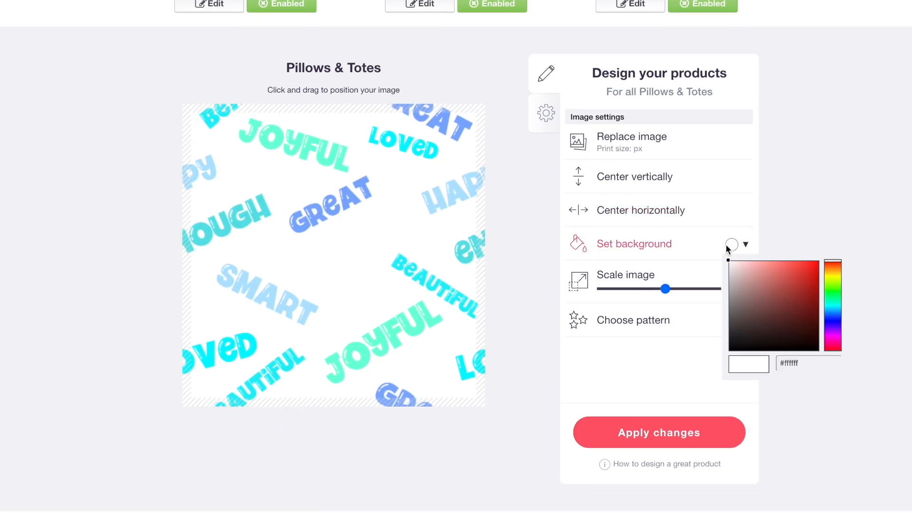
{"action": "left_click_drag", "start_coordinate": [775, 313], "coordinate": [715, 409]}
{"action": "left_click", "coordinate": [684, 397]}
{"action": "scroll", "coordinate": [508, 271], "scroll_direction": "up", "scroll_amount": 6}
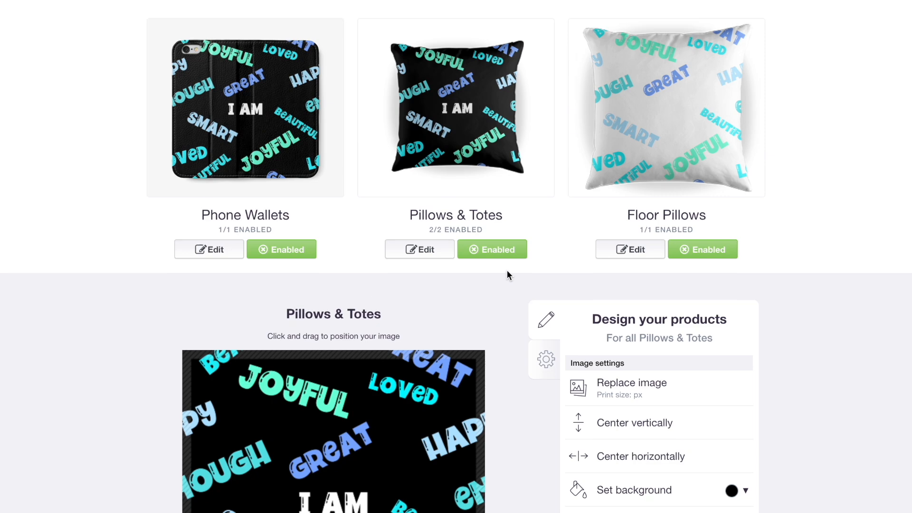
Scale the Pillows & Totes image to 34%, tile it in a regular grid, and move it so "I AM" sits in the centre
{"action": "scroll", "coordinate": [509, 277], "scroll_direction": "down", "scroll_amount": 6}
{"action": "left_click", "coordinate": [650, 304]}
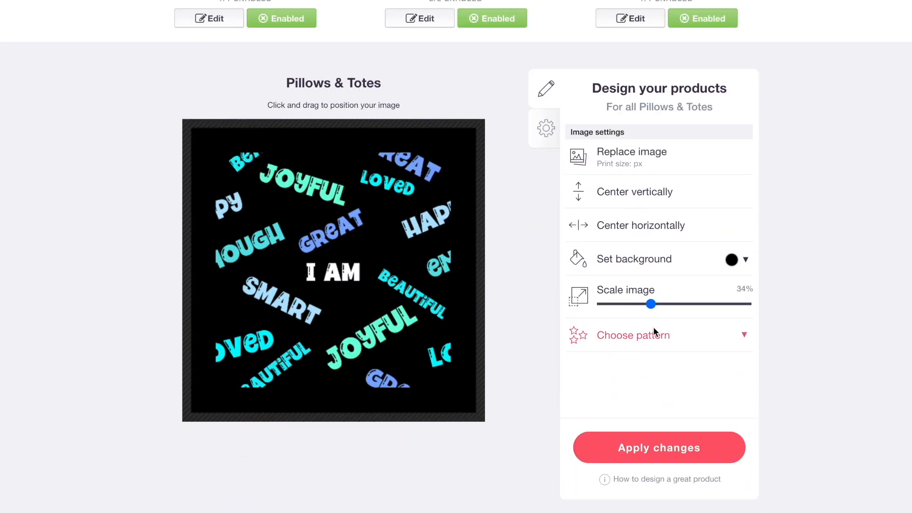
{"action": "left_click", "coordinate": [653, 327]}
{"action": "left_click", "coordinate": [718, 359]}
{"action": "left_click_drag", "start_coordinate": [413, 273], "coordinate": [430, 297]}
{"action": "scroll", "coordinate": [460, 181], "scroll_direction": "up", "scroll_amount": 6}
Replace the Floor Pillows image with 5.png
{"action": "left_click", "coordinate": [632, 147]}
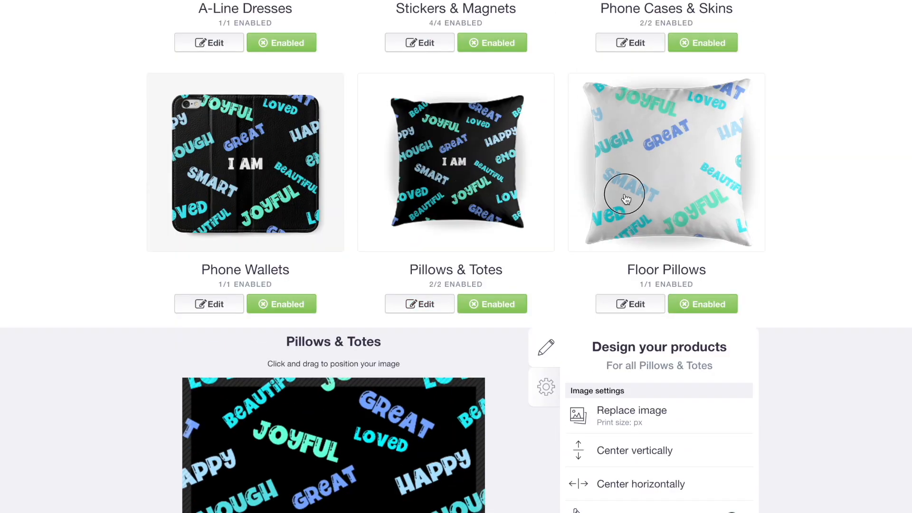
{"action": "scroll", "coordinate": [626, 194], "scroll_direction": "down", "scroll_amount": 6}
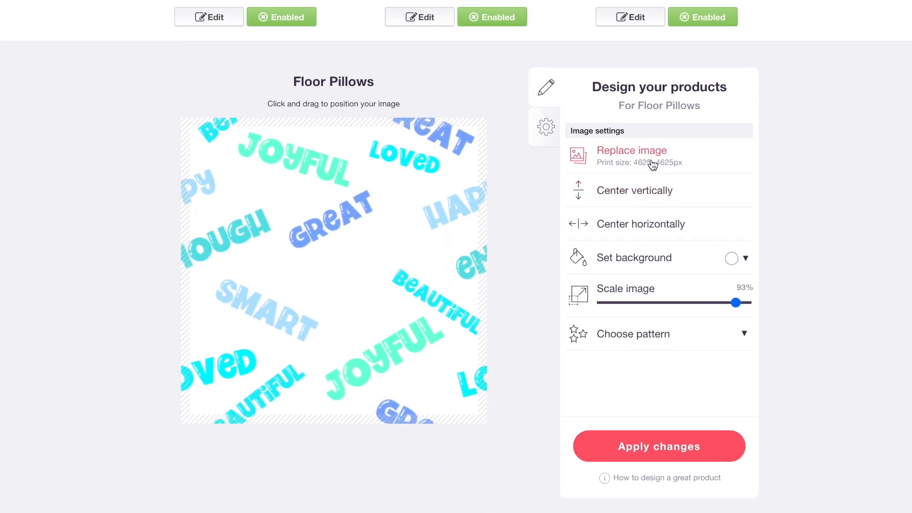
{"action": "left_click", "coordinate": [652, 164]}
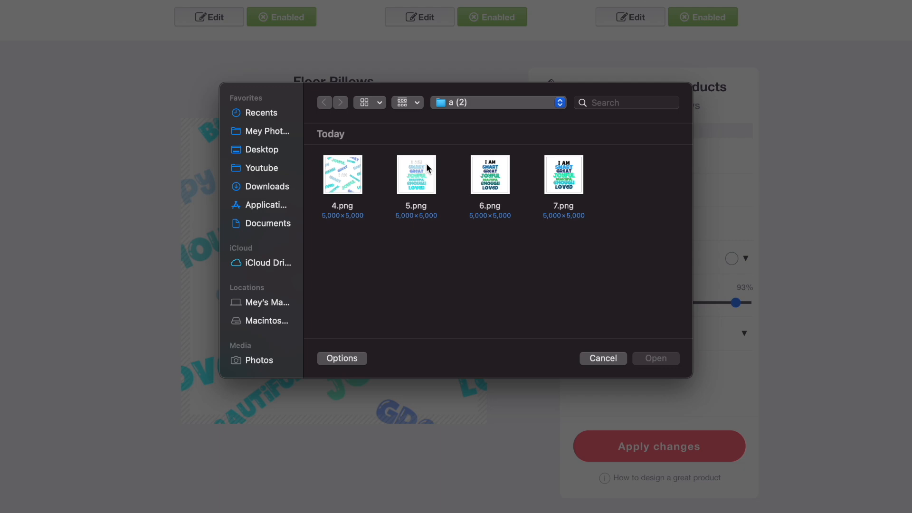
{"action": "double_click", "coordinate": [415, 178]}
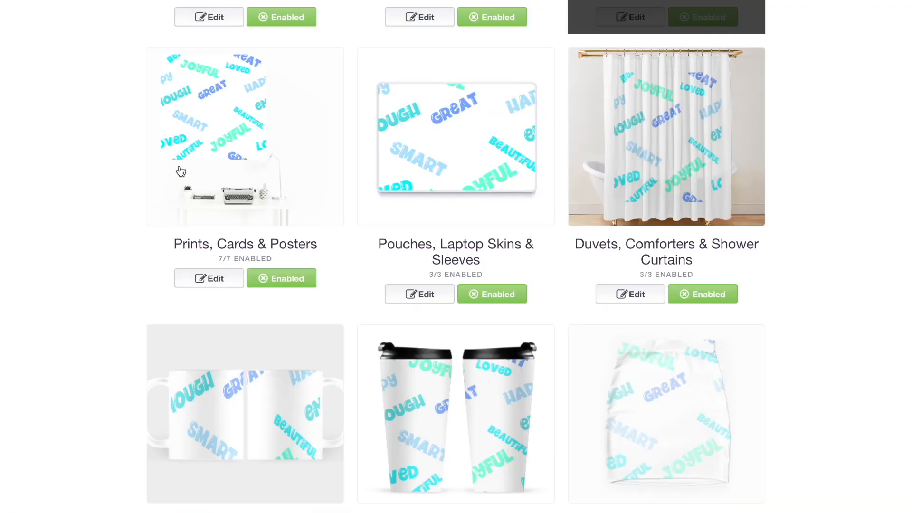
Replace the Prints, Cards & Posters image with 7.png
{"action": "left_click", "coordinate": [267, 149]}
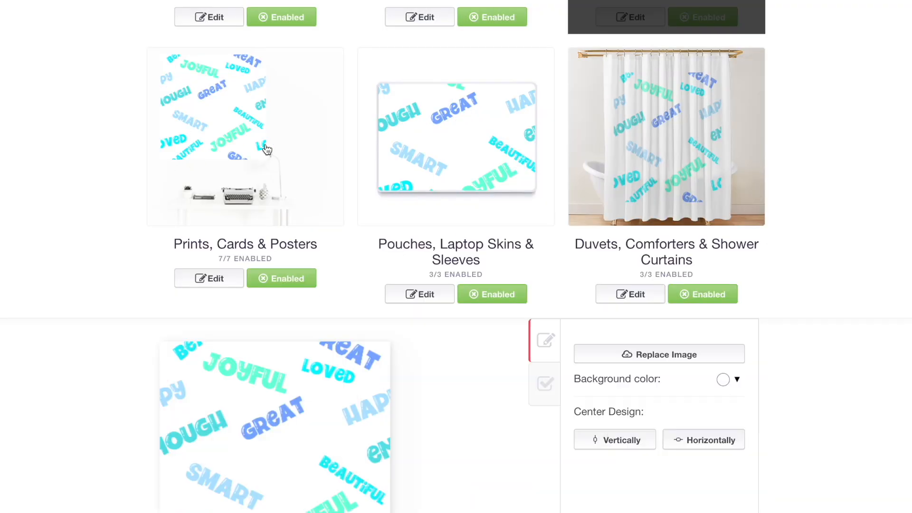
{"action": "scroll", "coordinate": [298, 288], "scroll_direction": "down", "scroll_amount": 4}
{"action": "left_click", "coordinate": [692, 167]}
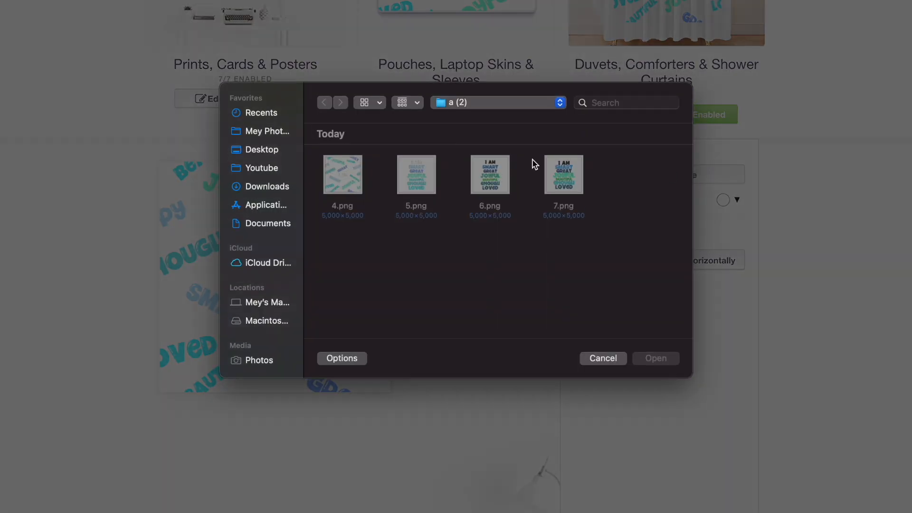
{"action": "double_click", "coordinate": [562, 178]}
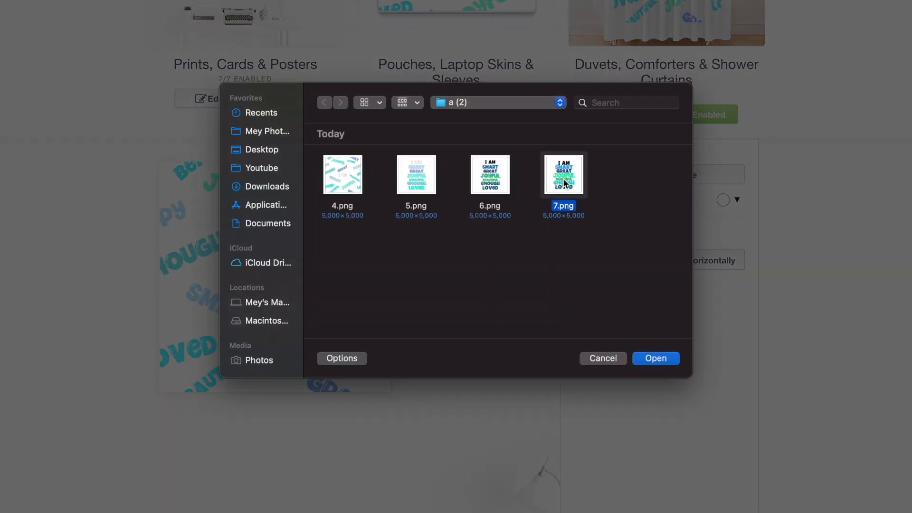
Scale the Pouches, Laptop Skins & Sleeves image to 59% and tile it in a regular grid
{"action": "scroll", "coordinate": [556, 176], "scroll_direction": "up", "scroll_amount": 4}
{"action": "left_click", "coordinate": [488, 166]}
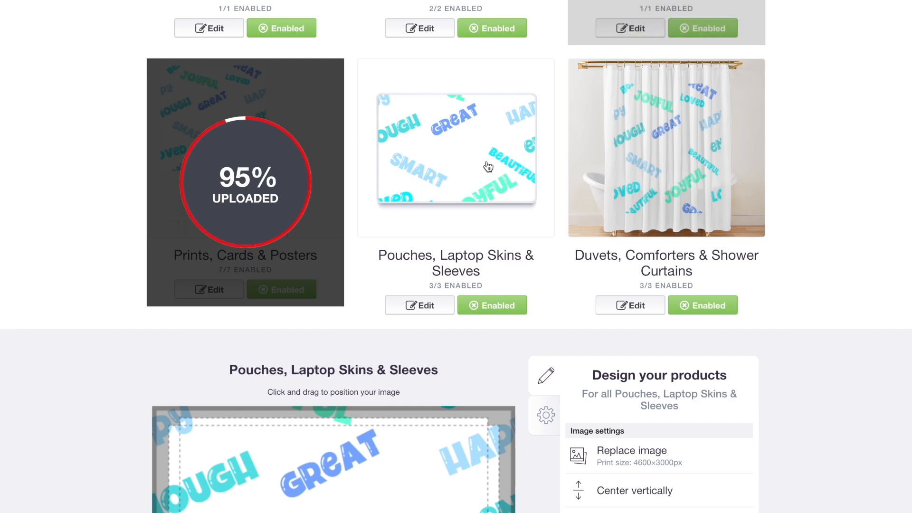
{"action": "scroll", "coordinate": [496, 164], "scroll_direction": "down", "scroll_amount": 5}
{"action": "left_click", "coordinate": [687, 266]}
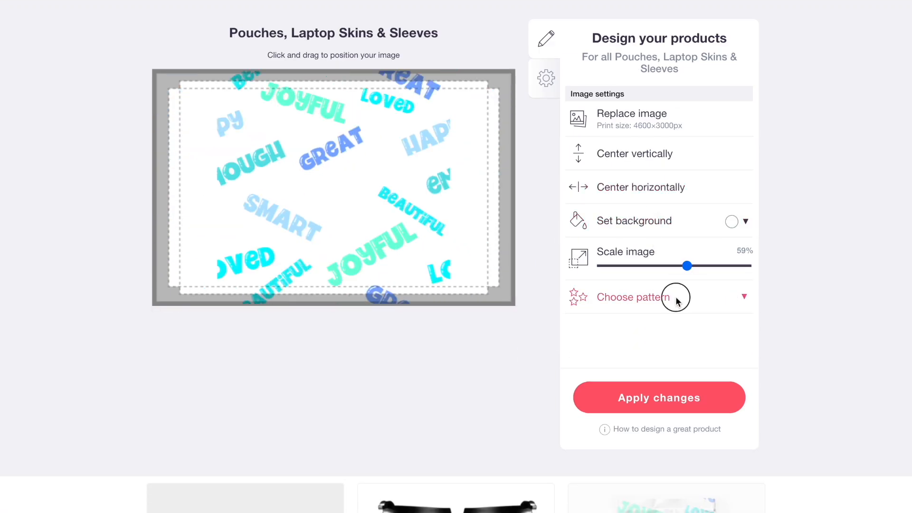
{"action": "left_click", "coordinate": [711, 321]}
Set the Pouches, Laptop Skins & Sleeves background to black and move the pattern so "I AM" sits in the centre
{"action": "left_click", "coordinate": [732, 222]}
{"action": "left_click", "coordinate": [740, 319]}
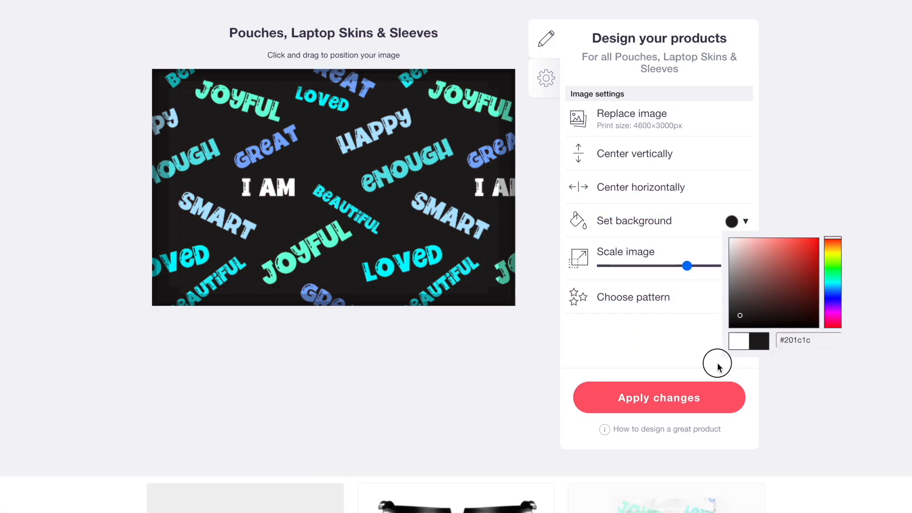
{"action": "left_click", "coordinate": [773, 363]}
{"action": "left_click_drag", "start_coordinate": [327, 199], "coordinate": [390, 200]}
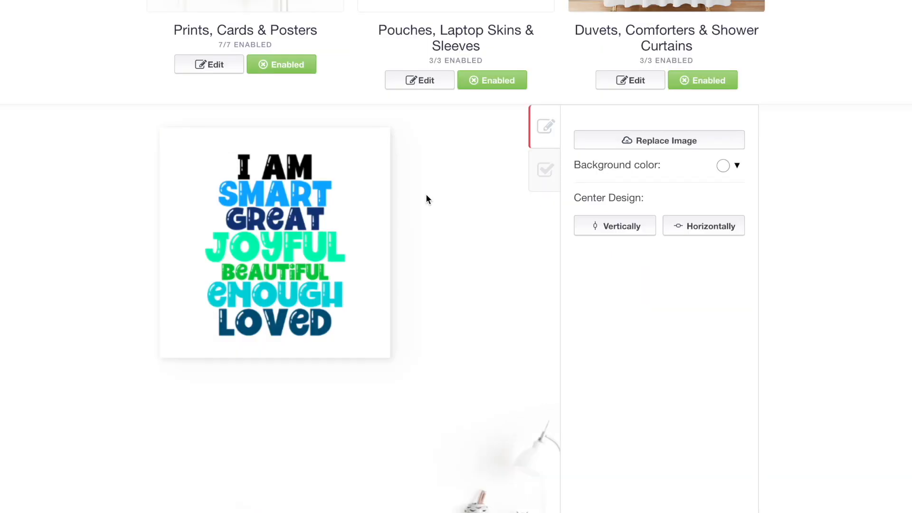
Set the Floor Pillows background to black
{"action": "scroll", "coordinate": [427, 195], "scroll_direction": "up", "scroll_amount": 4}
{"action": "left_click", "coordinate": [267, 79]}
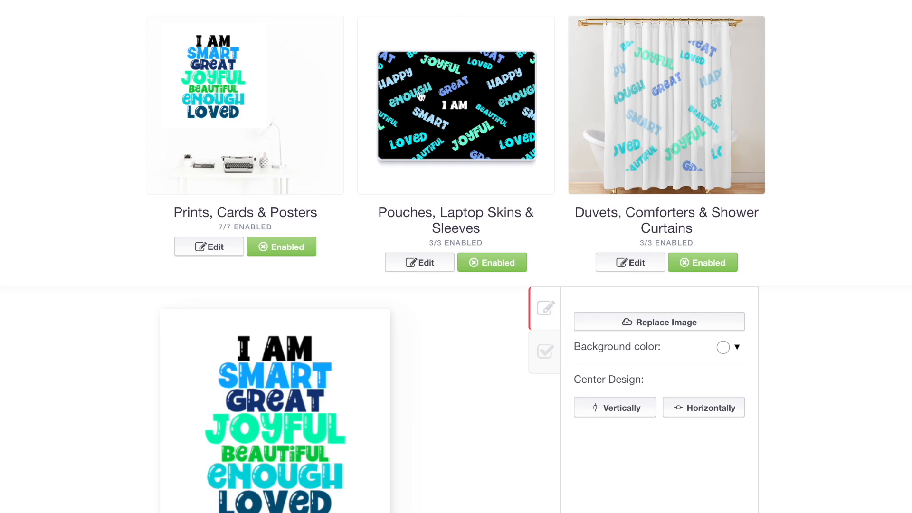
{"action": "scroll", "coordinate": [523, 114], "scroll_direction": "up", "scroll_amount": 5}
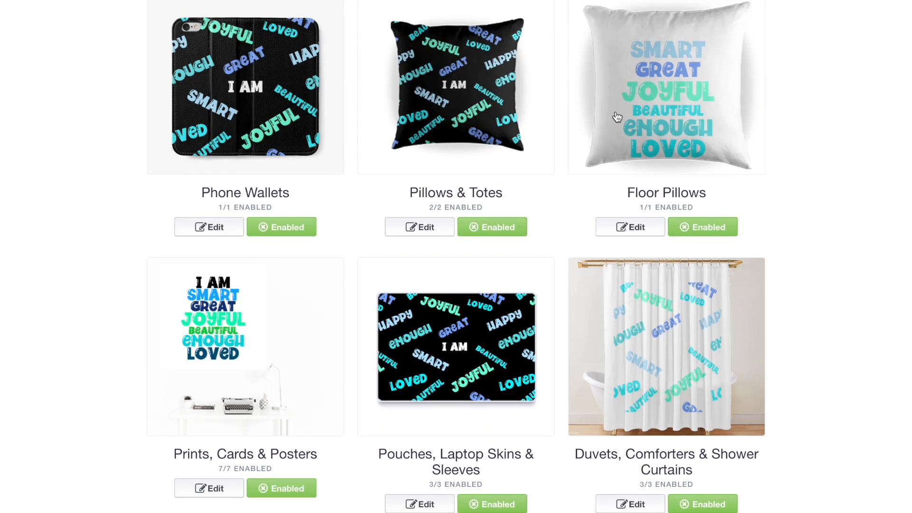
{"action": "left_click", "coordinate": [562, 116]}
{"action": "scroll", "coordinate": [668, 114], "scroll_direction": "down", "scroll_amount": 8}
{"action": "left_click", "coordinate": [731, 83]}
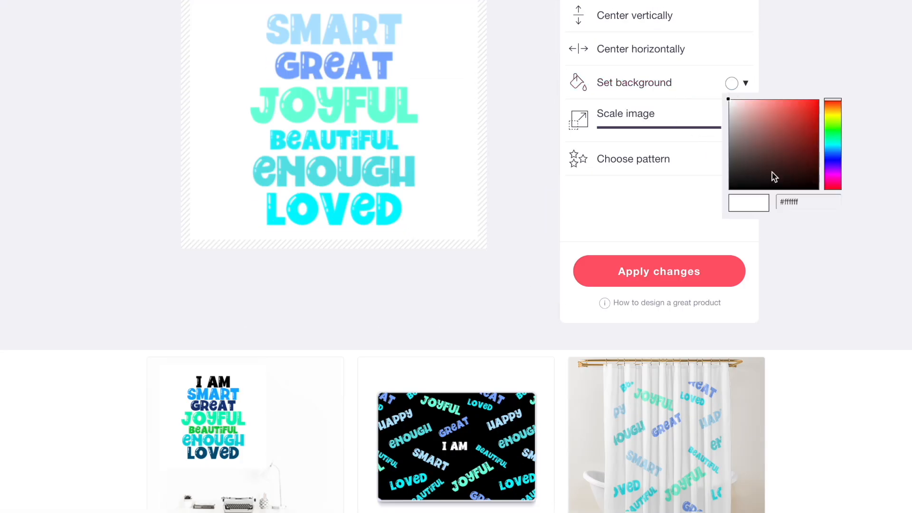
{"action": "left_click", "coordinate": [751, 210]}
Scale the Floor Pillows image to 71% and centre it vertically
{"action": "left_click", "coordinate": [704, 127]}
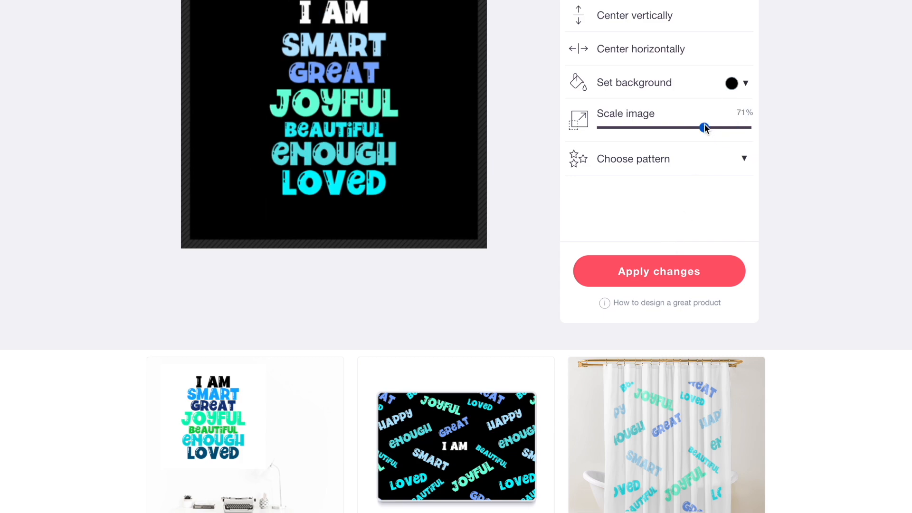
{"action": "scroll", "coordinate": [702, 133], "scroll_direction": "up", "scroll_amount": 4}
{"action": "left_click", "coordinate": [648, 203]}
{"action": "scroll", "coordinate": [647, 204], "scroll_direction": "up", "scroll_amount": 6}
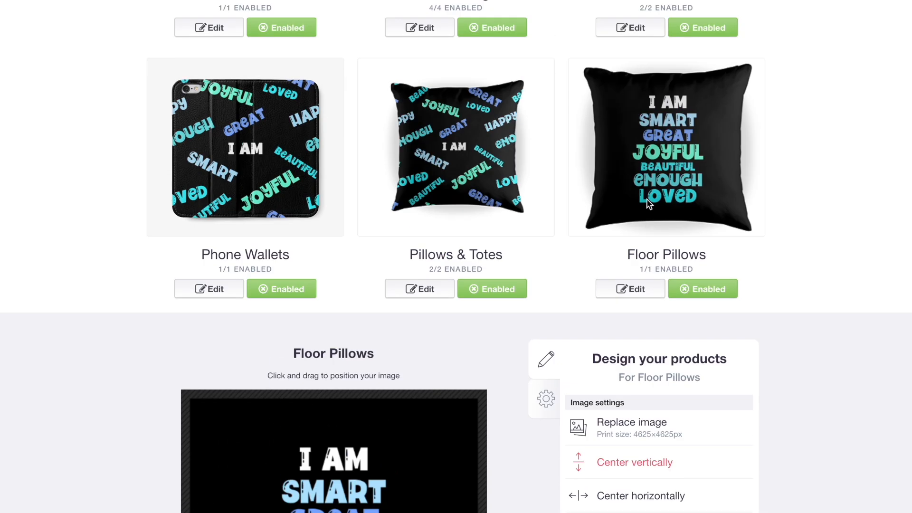
{"action": "left_click", "coordinate": [628, 216]}
Scale the Duvets, Comforters & Shower Curtains image to 57% and set its background to black
{"action": "scroll", "coordinate": [628, 216], "scroll_direction": "down", "scroll_amount": 4}
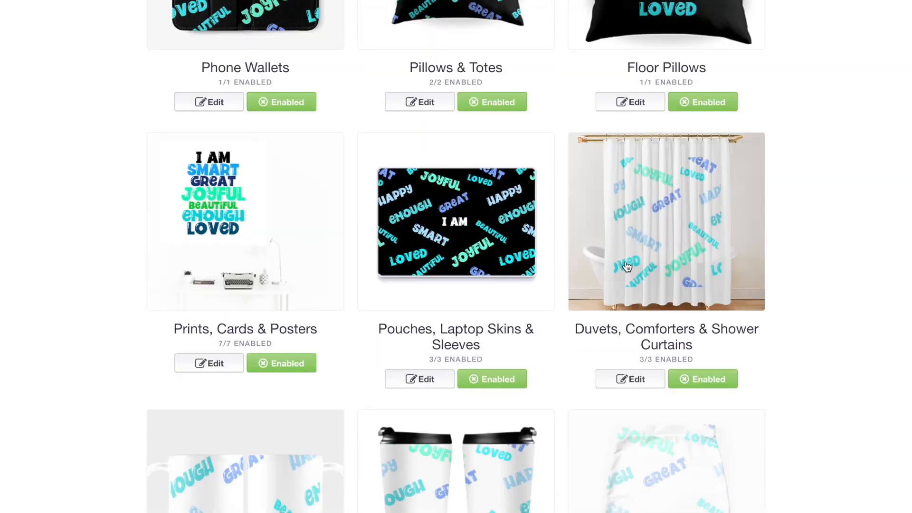
{"action": "left_click", "coordinate": [625, 261]}
{"action": "scroll", "coordinate": [625, 260], "scroll_direction": "down", "scroll_amount": 5}
{"action": "left_click_drag", "start_coordinate": [704, 354], "coordinate": [683, 354]}
{"action": "left_click", "coordinate": [733, 312]}
{"action": "left_click_drag", "start_coordinate": [733, 335], "coordinate": [707, 457]}
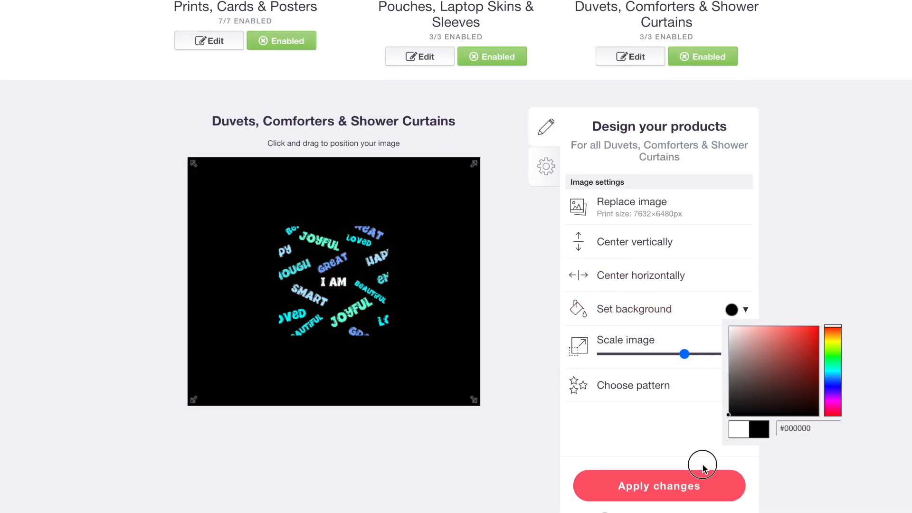
Tile the Duvets, Comforters & Shower Curtains image in a regular grid at 75% scale, with "I AM" near the centre
{"action": "left_click", "coordinate": [654, 395]}
{"action": "left_click", "coordinate": [691, 409]}
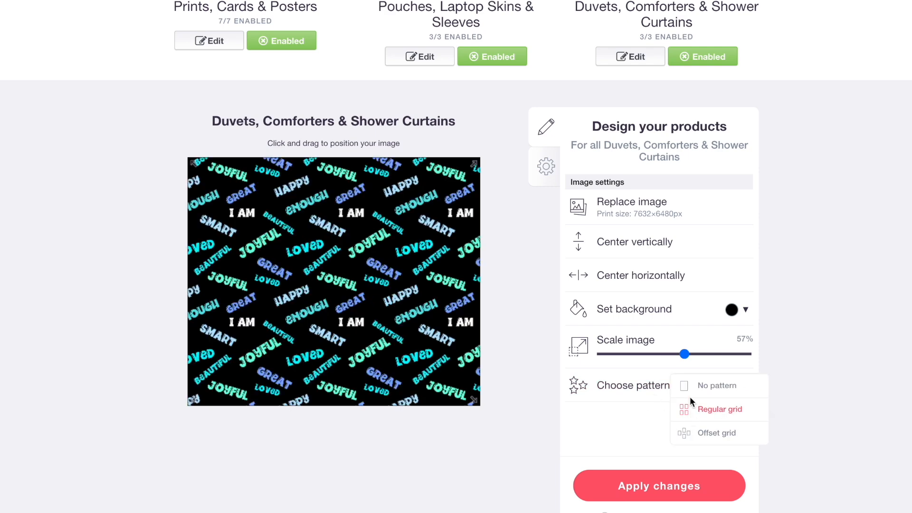
{"action": "left_click_drag", "start_coordinate": [684, 354], "coordinate": [710, 354]}
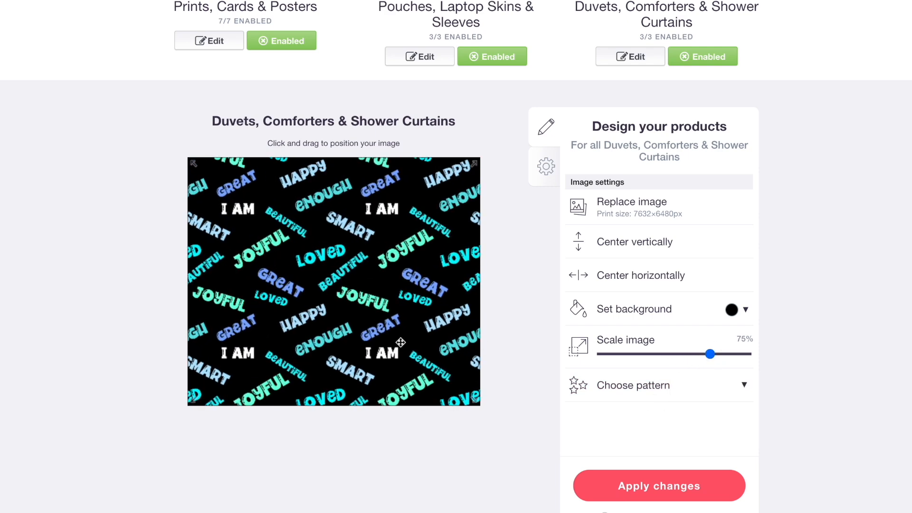
{"action": "left_click_drag", "start_coordinate": [381, 353], "coordinate": [326, 287]}
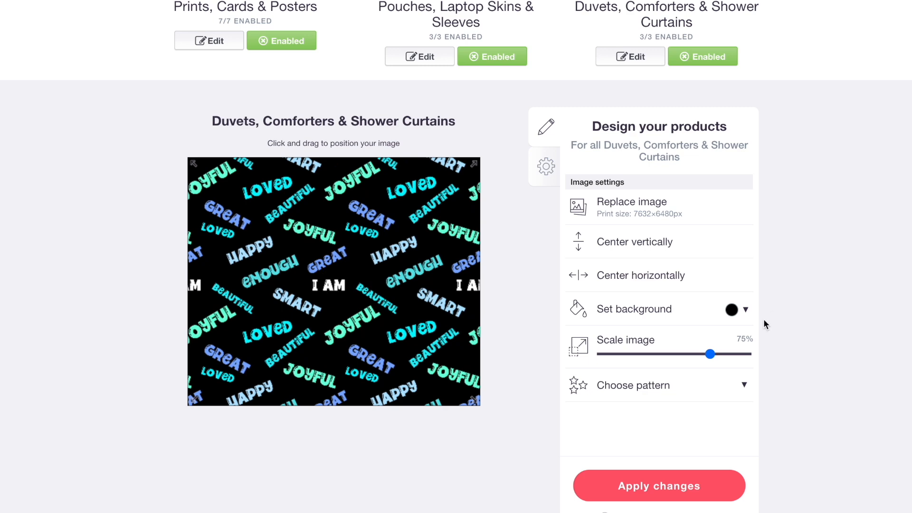
Enlarge the Duvets, Comforters & Shower Curtains image to 86% and shift it so "I AM" is centred again
{"action": "left_click_drag", "start_coordinate": [710, 357], "coordinate": [726, 356]}
{"action": "left_click_drag", "start_coordinate": [416, 332], "coordinate": [437, 323]}
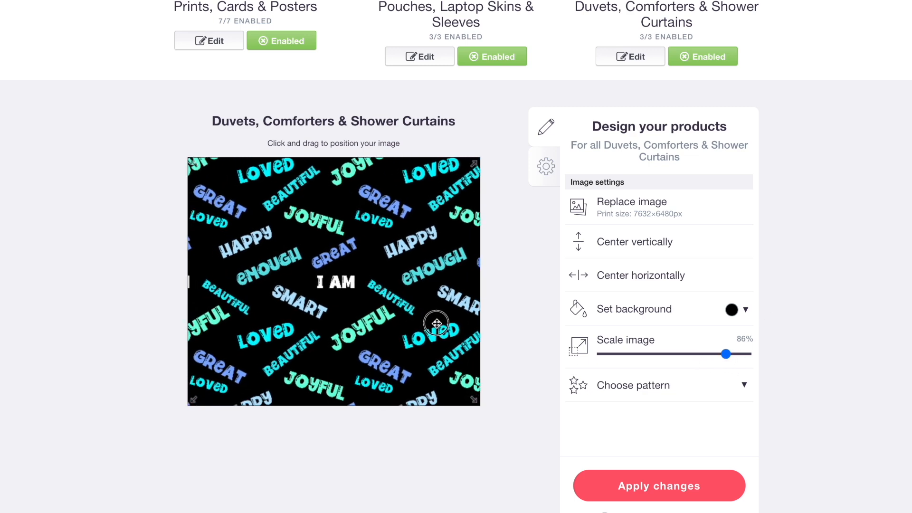
{"action": "scroll", "coordinate": [436, 323], "scroll_direction": "up", "scroll_amount": 5}
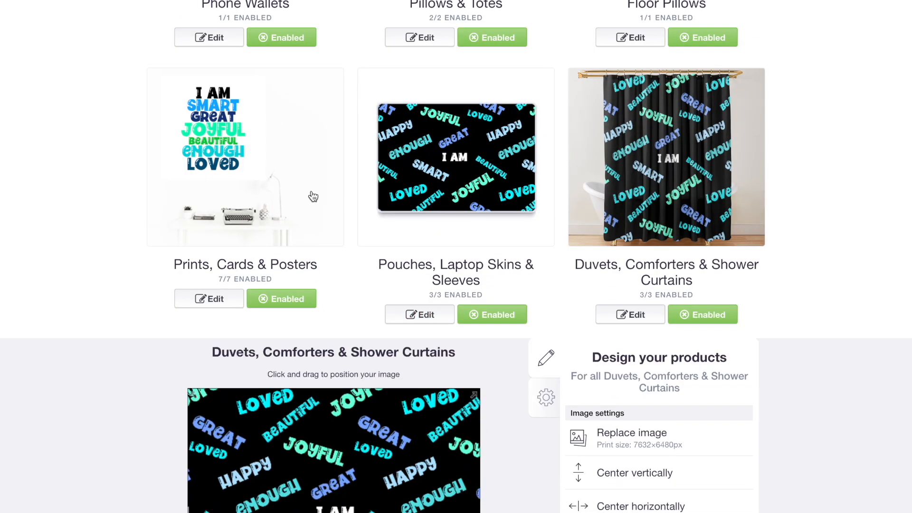
Set the mug image's size on product to 16%
{"action": "left_click", "coordinate": [313, 196]}
{"action": "scroll", "coordinate": [255, 218], "scroll_direction": "down", "scroll_amount": 6}
{"action": "left_click", "coordinate": [275, 137]}
{"action": "scroll", "coordinate": [620, 173], "scroll_direction": "down", "scroll_amount": 8}
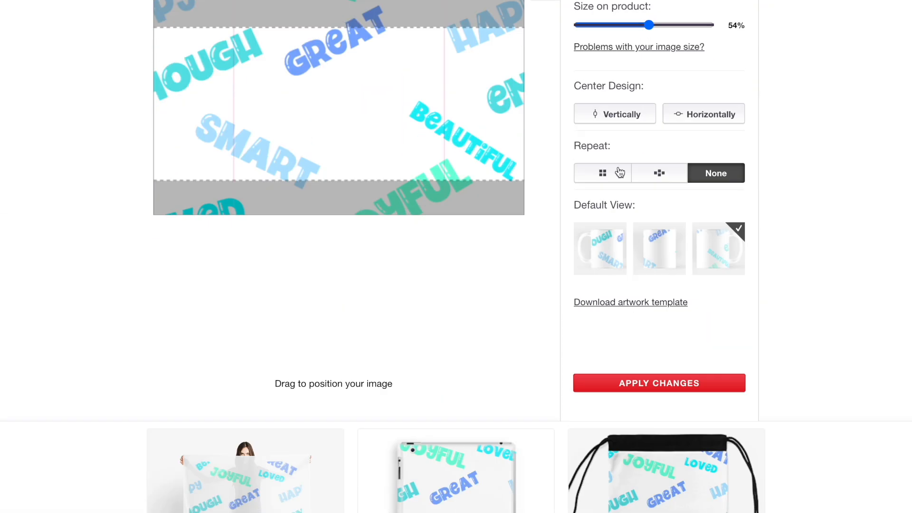
{"action": "left_click_drag", "start_coordinate": [600, 25], "coordinate": [601, 27]}
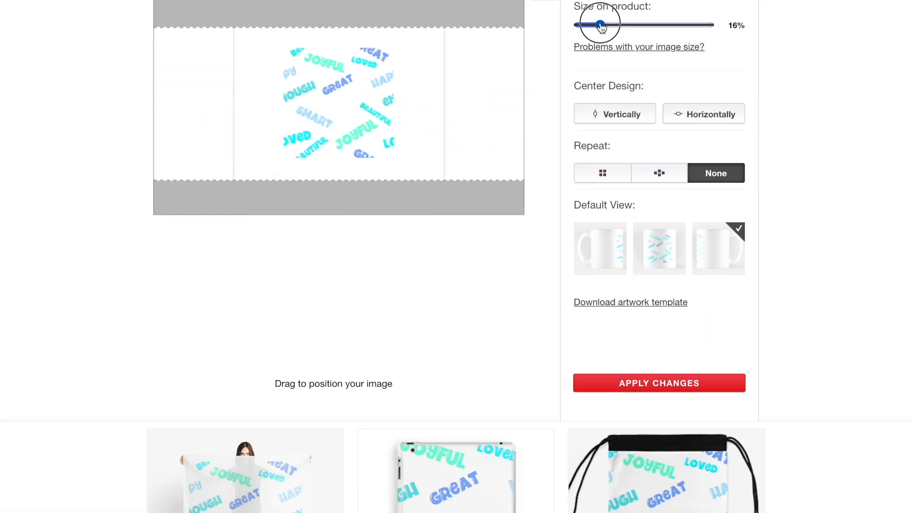
Set the mug background to black and repeat the image in a regular grid
{"action": "scroll", "coordinate": [650, 151], "scroll_direction": "up", "scroll_amount": 3}
{"action": "left_click", "coordinate": [721, 106]}
{"action": "left_click_drag", "start_coordinate": [749, 169], "coordinate": [717, 218]}
{"action": "left_click", "coordinate": [694, 250]}
{"action": "left_click", "coordinate": [602, 302]}
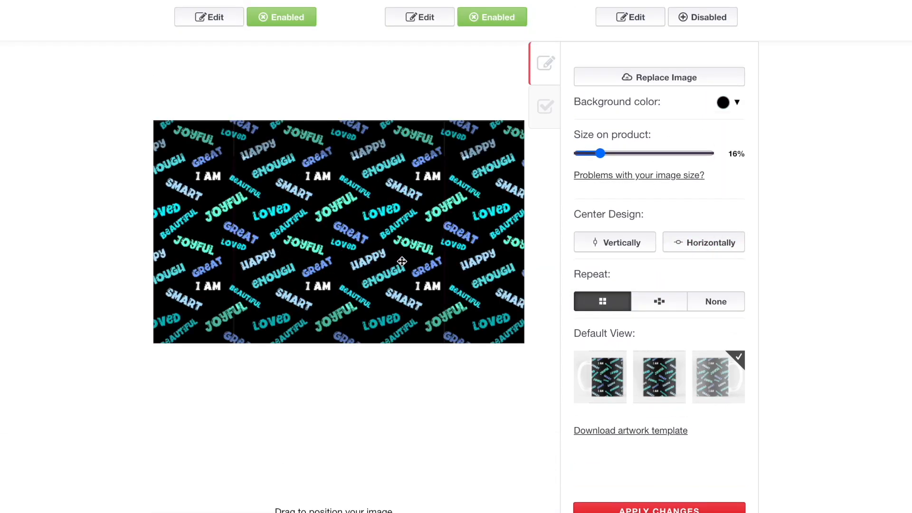
Set the travel mug image's size on product to 28% and repeat it in a regular grid
{"action": "scroll", "coordinate": [402, 261], "scroll_direction": "up", "scroll_amount": 5}
{"action": "left_click", "coordinate": [451, 159]}
{"action": "scroll", "coordinate": [450, 159], "scroll_direction": "down", "scroll_amount": 4}
{"action": "scroll", "coordinate": [450, 159], "scroll_direction": "down", "scroll_amount": 2}
{"action": "left_click_drag", "start_coordinate": [641, 105], "coordinate": [617, 105]}
{"action": "left_click", "coordinate": [603, 249]}
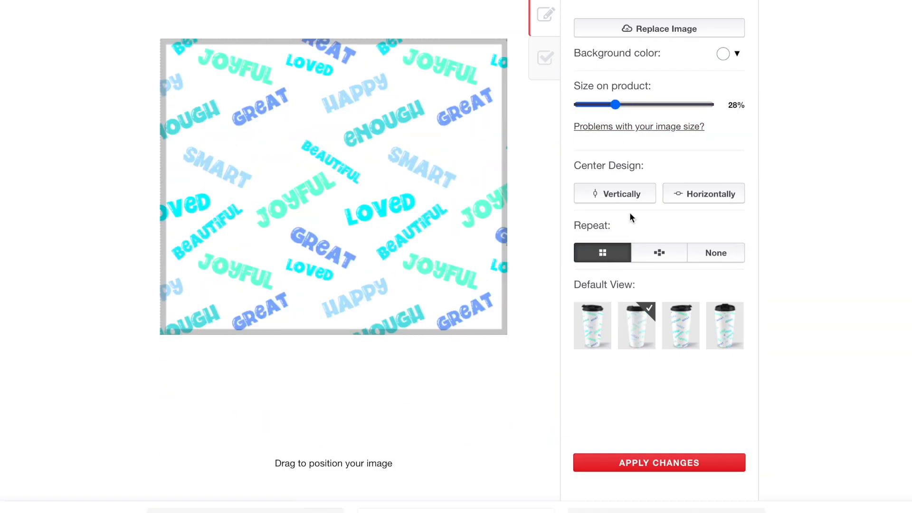
Set the Travel Mugs background colour to black
{"action": "left_click", "coordinate": [727, 60]}
{"action": "left_click_drag", "start_coordinate": [749, 116], "coordinate": [664, 226]}
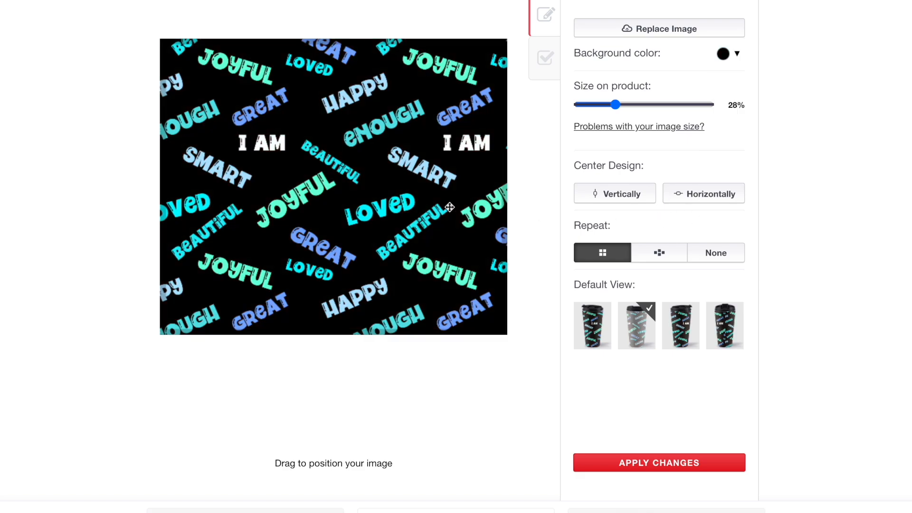
{"action": "scroll", "coordinate": [450, 206], "scroll_direction": "up", "scroll_amount": 7}
Start editing the Mini Skirts product and set its background to black
{"action": "left_click", "coordinate": [604, 190]}
{"action": "scroll", "coordinate": [672, 205], "scroll_direction": "down", "scroll_amount": 4}
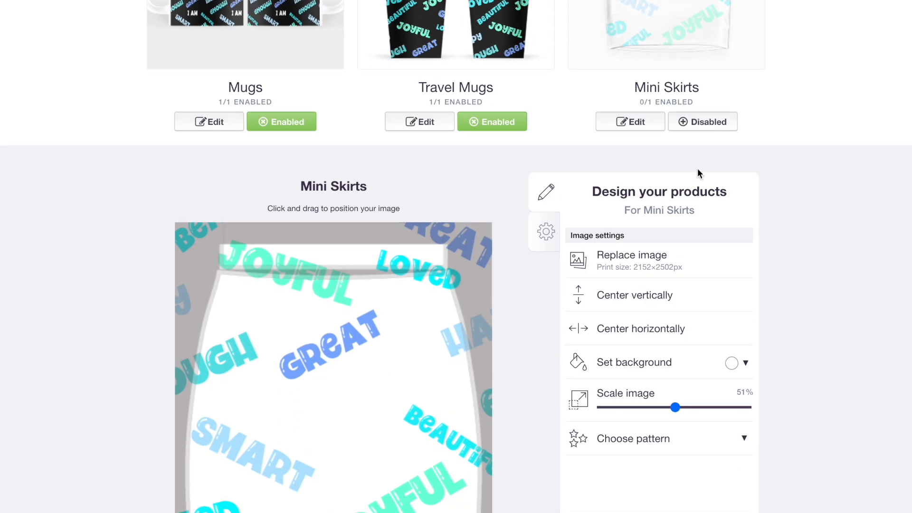
{"action": "left_click", "coordinate": [734, 369]}
{"action": "left_click_drag", "start_coordinate": [765, 449], "coordinate": [684, 510]}
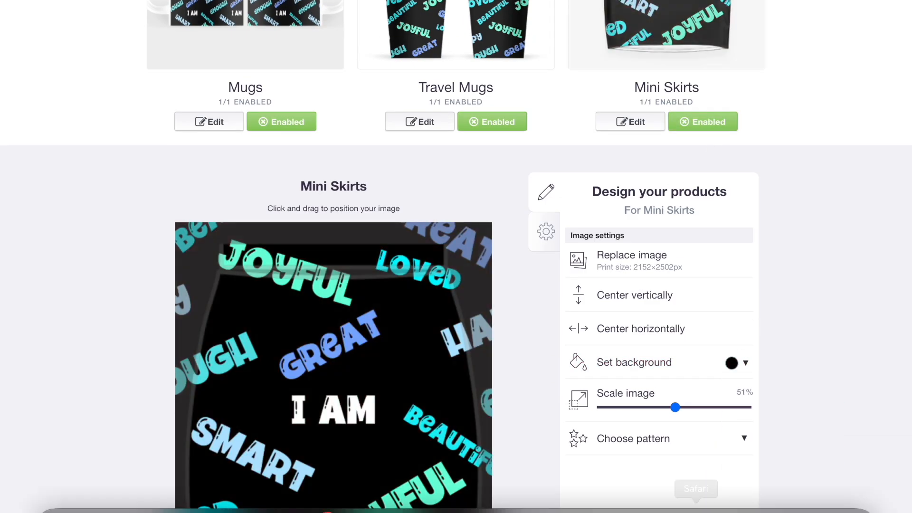
Scale the Mini Skirts image to 31% and repeat it in a regular grid
{"action": "left_click", "coordinate": [647, 408]}
{"action": "left_click", "coordinate": [703, 464]}
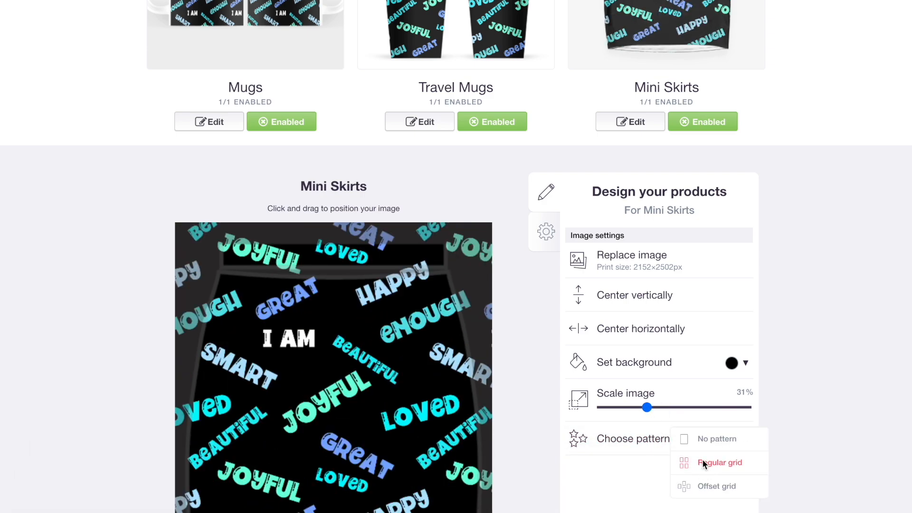
{"action": "scroll", "coordinate": [647, 343], "scroll_direction": "up", "scroll_amount": 5}
Start editing the Scarves product and set its background to black
{"action": "scroll", "coordinate": [355, 201], "scroll_direction": "down", "scroll_amount": 6}
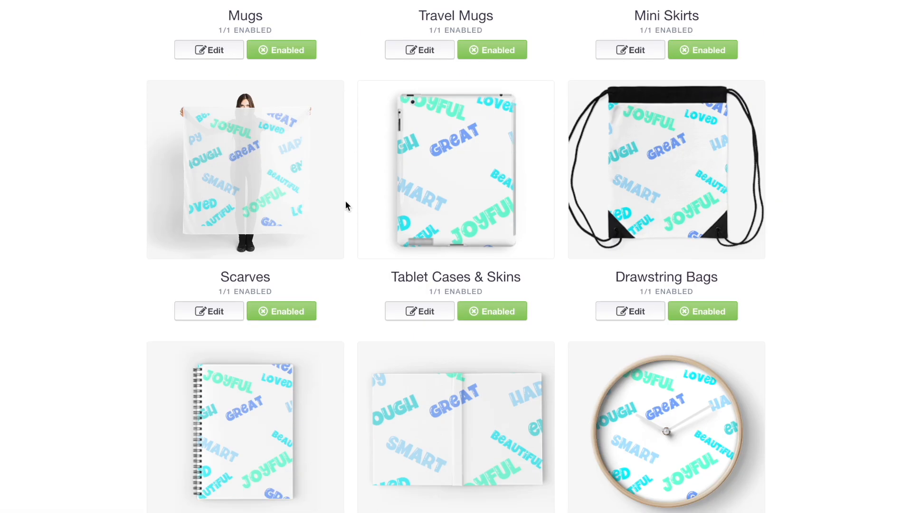
{"action": "left_click", "coordinate": [290, 197]}
{"action": "scroll", "coordinate": [384, 183], "scroll_direction": "down", "scroll_amount": 8}
{"action": "left_click", "coordinate": [732, 183]}
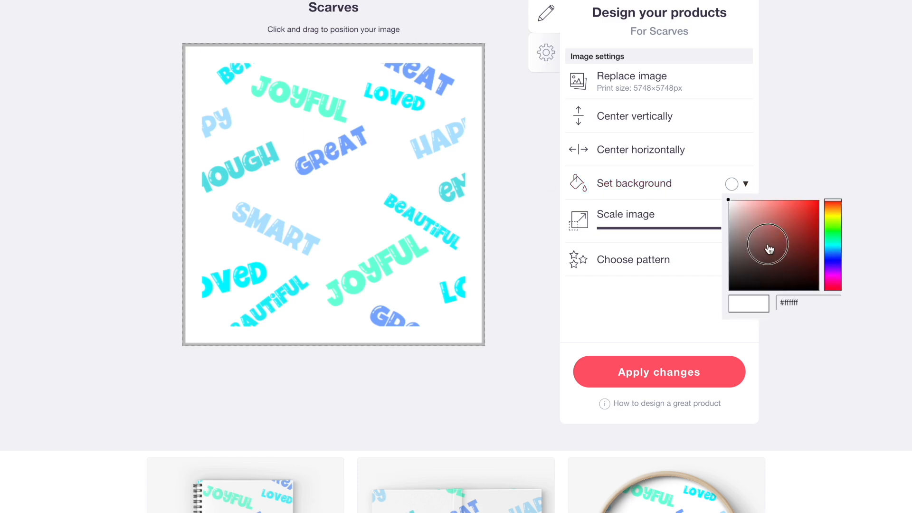
{"action": "left_click_drag", "start_coordinate": [768, 246], "coordinate": [715, 326]}
{"action": "left_click", "coordinate": [714, 326]}
Scale the Scarves image to 51% and repeat it in a regular grid
{"action": "left_click", "coordinate": [675, 229]}
{"action": "left_click", "coordinate": [670, 261]}
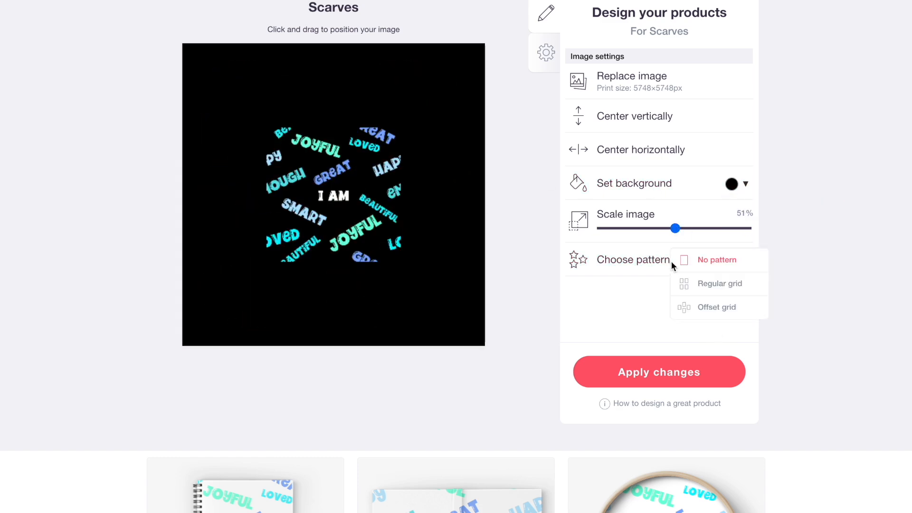
{"action": "left_click", "coordinate": [697, 288]}
{"action": "scroll", "coordinate": [310, 271], "scroll_direction": "up", "scroll_amount": 8}
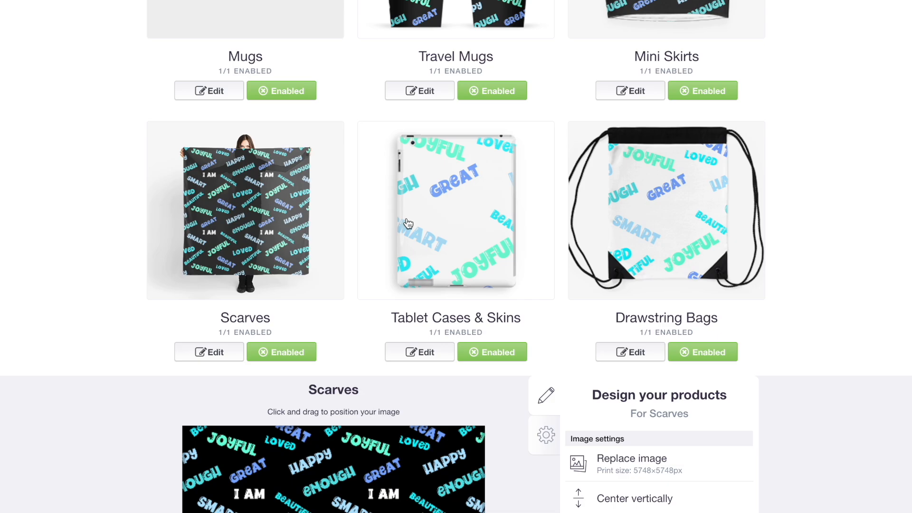
Replace the Tablet Cases & Skins image with 5.png
{"action": "left_click", "coordinate": [409, 224]}
{"action": "scroll", "coordinate": [612, 171], "scroll_direction": "down", "scroll_amount": 7}
{"action": "left_click", "coordinate": [655, 163]}
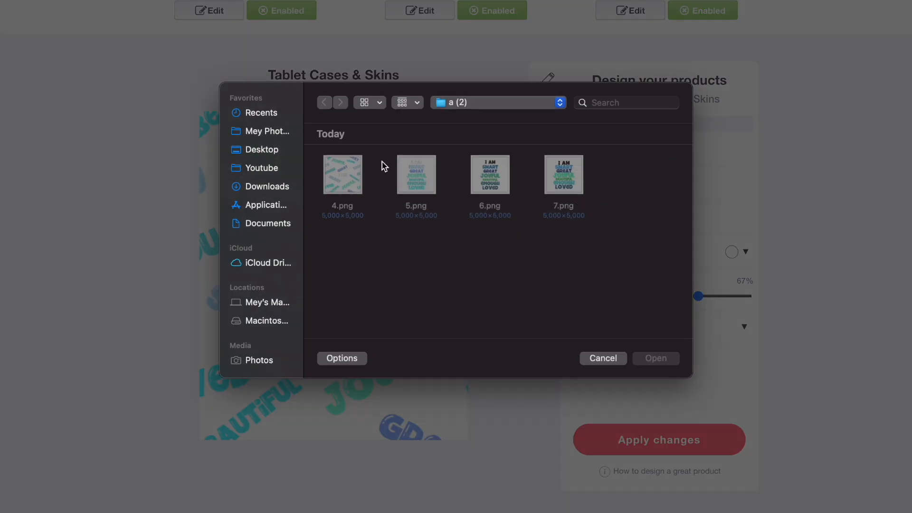
{"action": "double_click", "coordinate": [416, 185]}
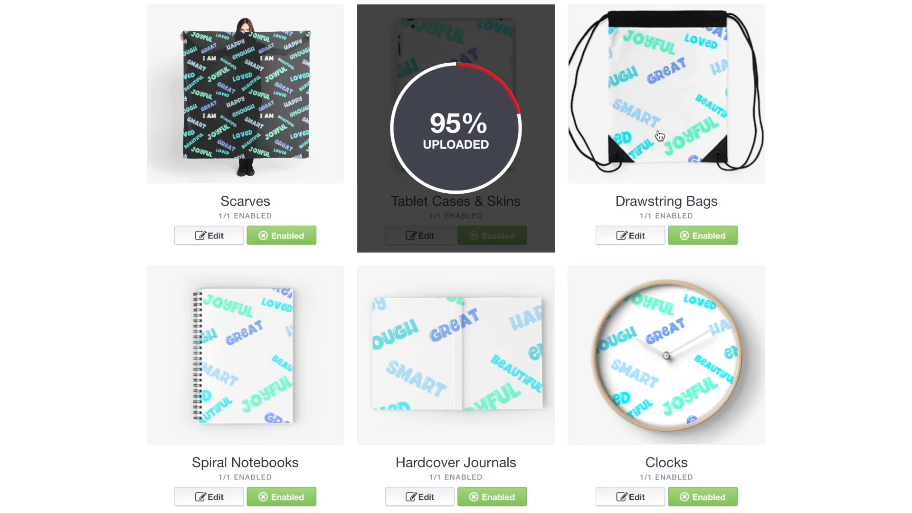
Set the Drawstring Bags background to the very dark red #270000
{"action": "left_click", "coordinate": [658, 129]}
{"action": "scroll", "coordinate": [659, 205], "scroll_direction": "down", "scroll_amount": 3}
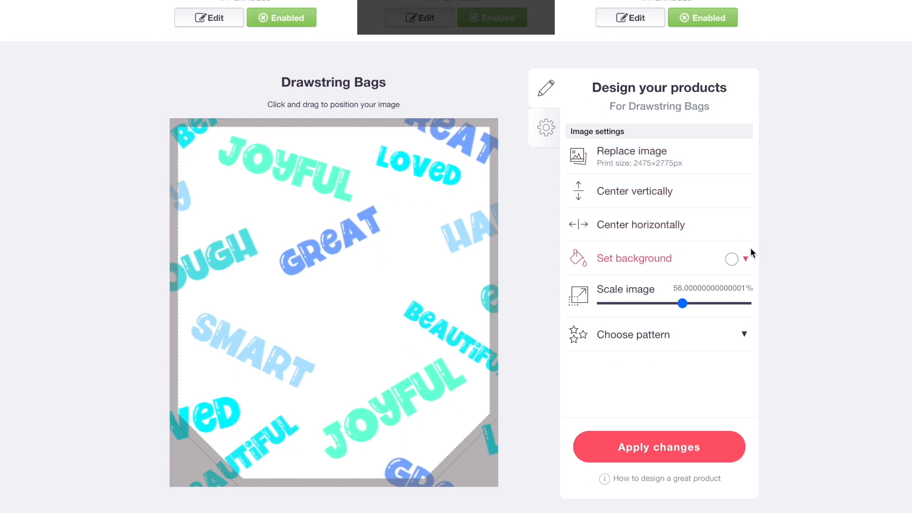
{"action": "left_click", "coordinate": [733, 259]}
{"action": "left_click_drag", "start_coordinate": [760, 314], "coordinate": [818, 354]}
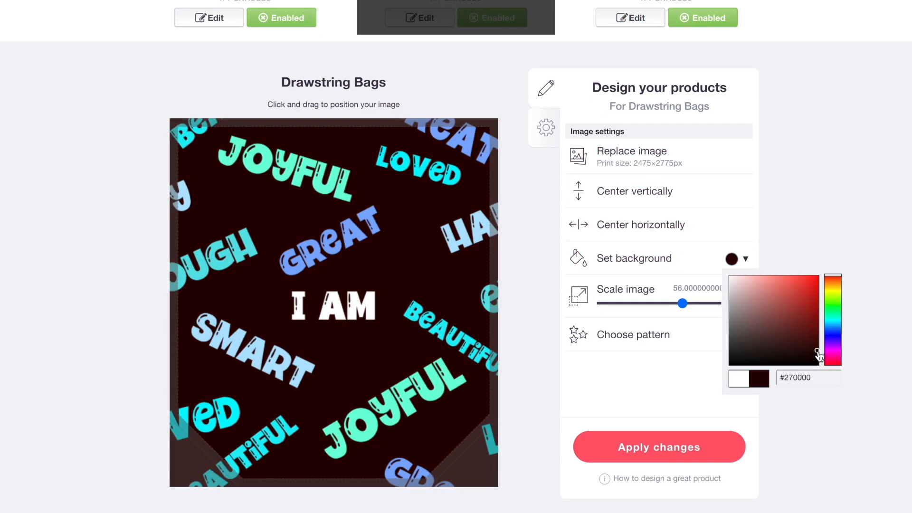
Repeat a smaller Drawstring Bags image in a regular grid and shift it so "I AM" sits near the bag's centre
{"action": "left_click", "coordinate": [661, 304]}
{"action": "left_click", "coordinate": [715, 359]}
{"action": "left_click_drag", "start_coordinate": [466, 347], "coordinate": [457, 366]}
{"action": "scroll", "coordinate": [457, 366], "scroll_direction": "up", "scroll_amount": 5}
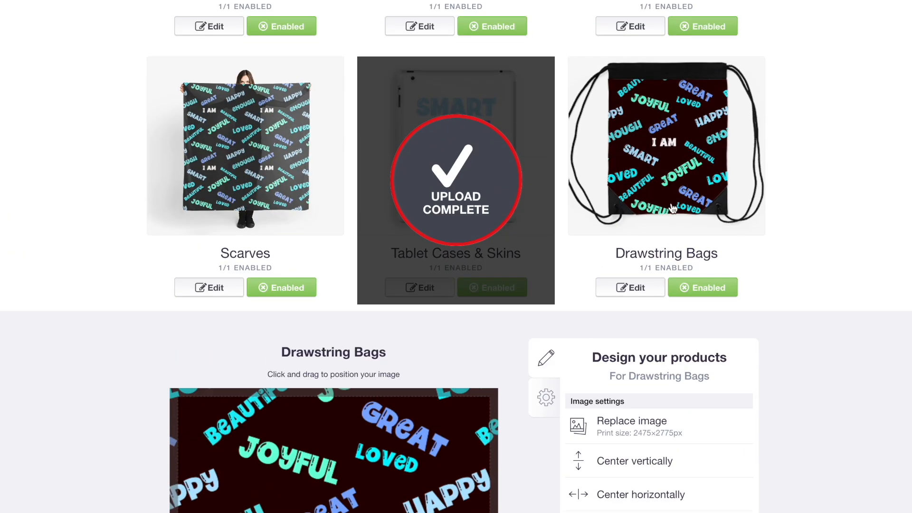
Return to the Tablet Cases & Skins product and set its background to black
{"action": "left_click", "coordinate": [457, 164]}
{"action": "scroll", "coordinate": [456, 164], "scroll_direction": "down", "scroll_amount": 6}
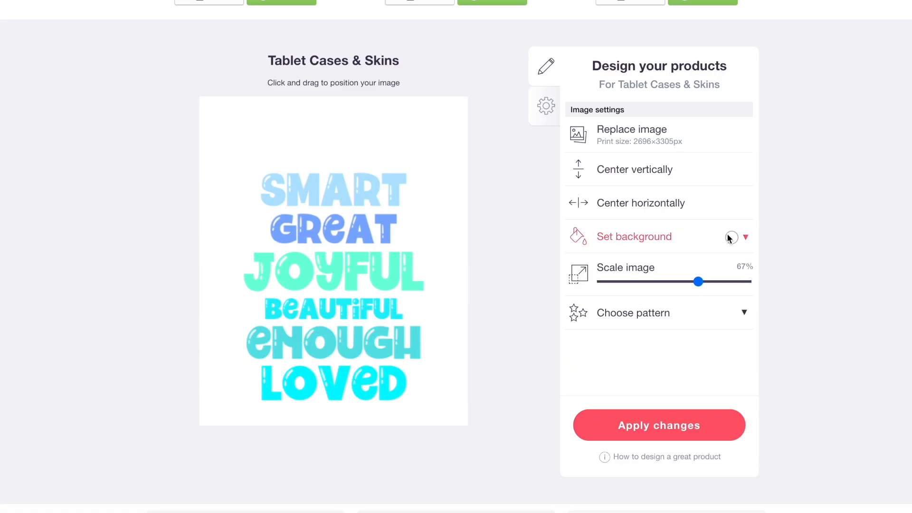
{"action": "left_click", "coordinate": [735, 237]}
{"action": "left_click_drag", "start_coordinate": [731, 255], "coordinate": [713, 377]}
Scale the Tablet Cases & Skins image to 45% and centre it horizontally and vertically
{"action": "left_click_drag", "start_coordinate": [698, 281], "coordinate": [667, 281]}
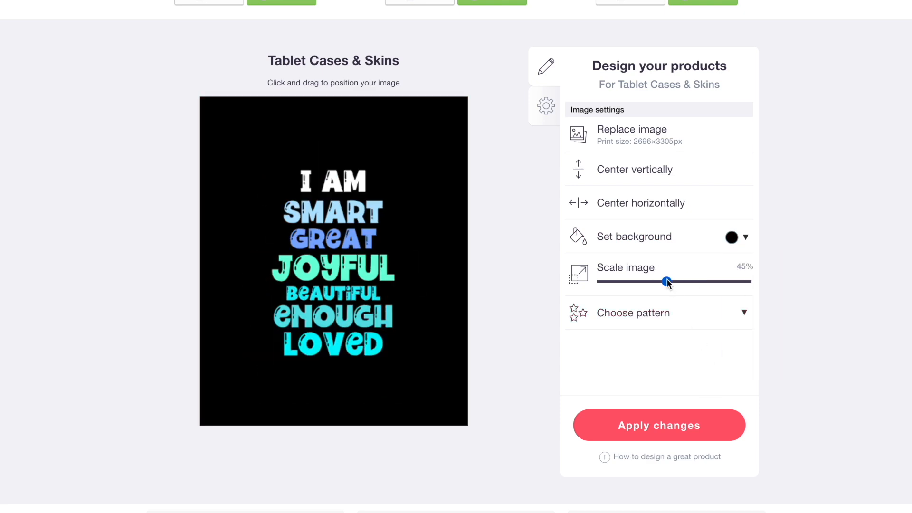
{"action": "left_click", "coordinate": [676, 307]}
{"action": "left_click", "coordinate": [642, 244]}
{"action": "left_click", "coordinate": [634, 210]}
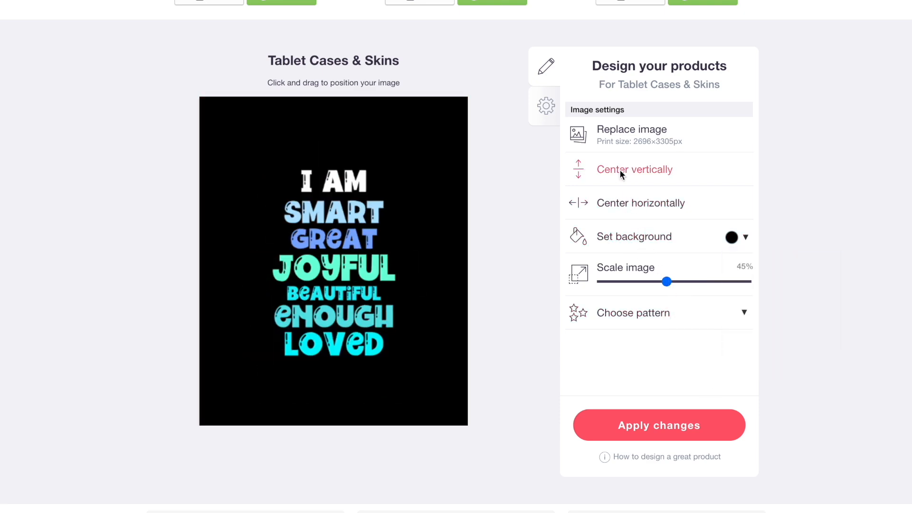
{"action": "left_click", "coordinate": [620, 170]}
{"action": "scroll", "coordinate": [619, 170], "scroll_direction": "up", "scroll_amount": 5}
Replace the Spiral Notebooks image with 5.png
{"action": "scroll", "coordinate": [446, 142], "scroll_direction": "up", "scroll_amount": 10}
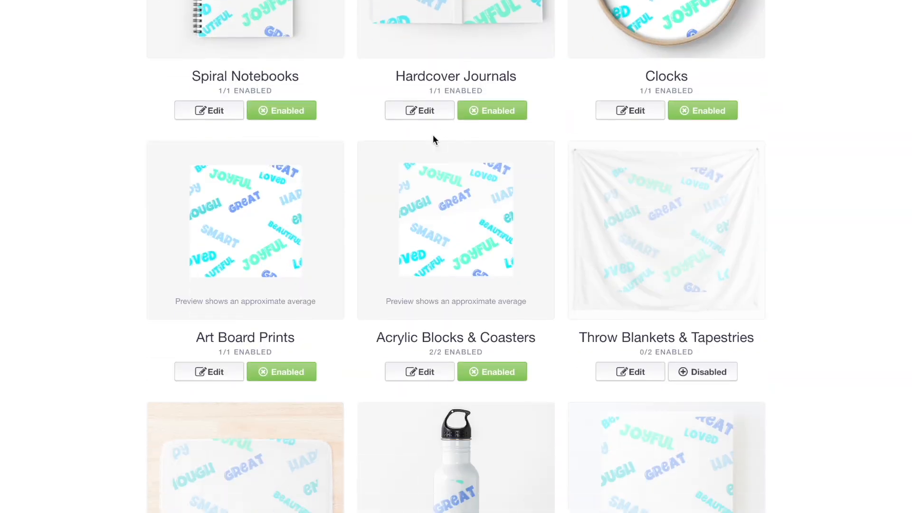
{"action": "left_click", "coordinate": [255, 115]}
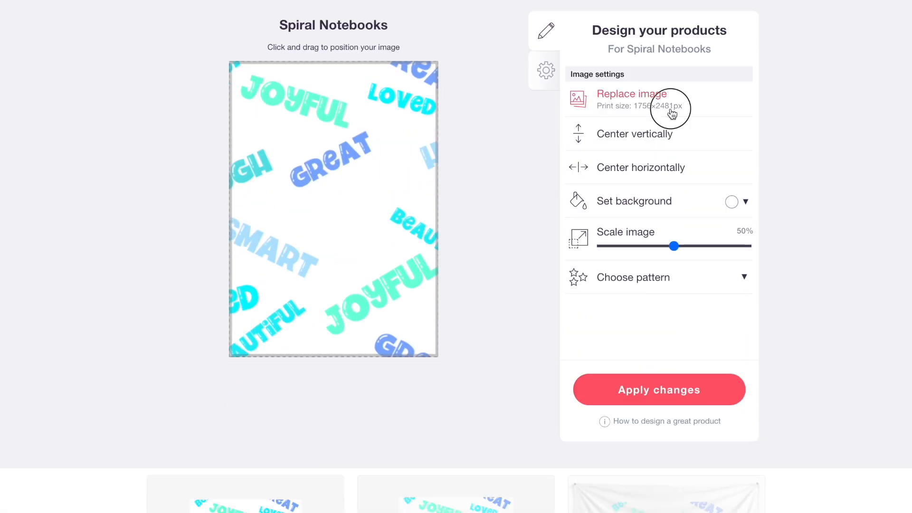
{"action": "left_click", "coordinate": [668, 110]}
{"action": "double_click", "coordinate": [425, 174]}
Scale the Hardcover Journals image to 32% and repeat it in a regular grid
{"action": "scroll", "coordinate": [456, 190], "scroll_direction": "up", "scroll_amount": 5}
{"action": "left_click", "coordinate": [459, 128]}
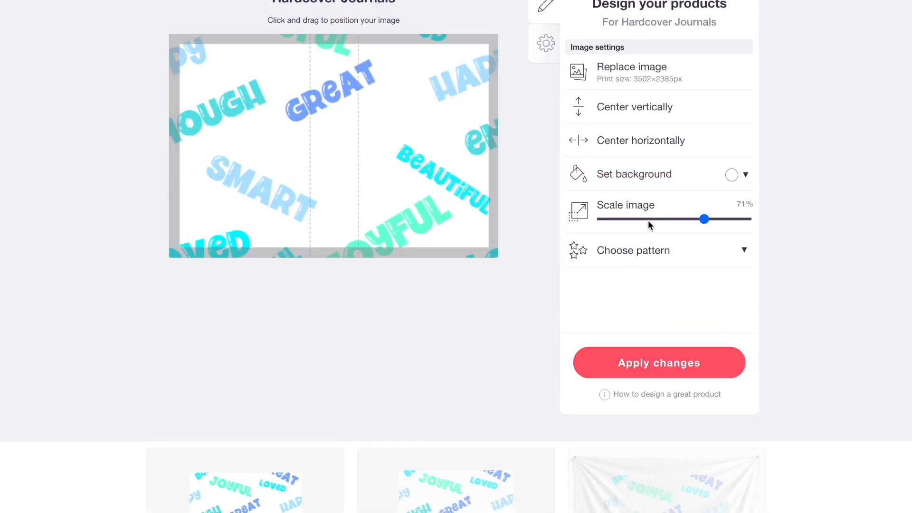
{"action": "left_click", "coordinate": [649, 220]}
{"action": "left_click", "coordinate": [650, 250]}
{"action": "left_click", "coordinate": [717, 275]}
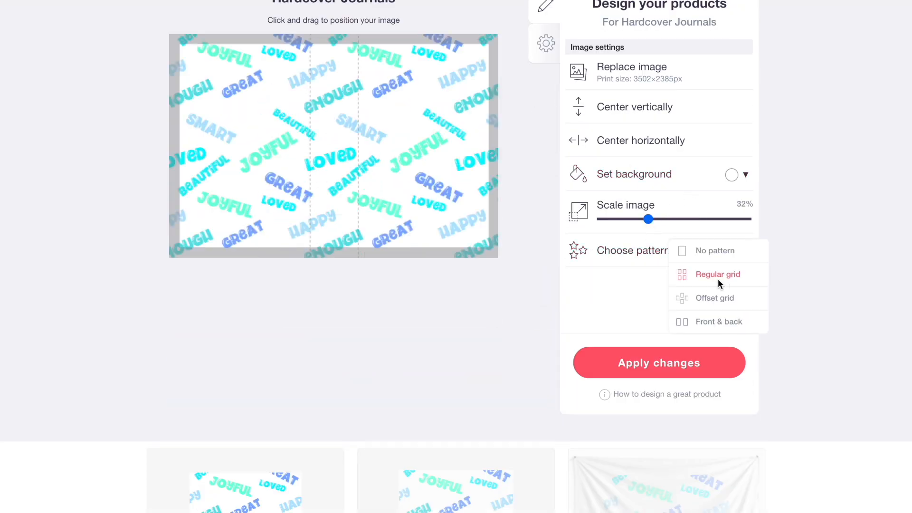
Set the Hardcover Journals background to black
{"action": "left_click", "coordinate": [733, 176]}
{"action": "left_click_drag", "start_coordinate": [768, 241], "coordinate": [731, 285]}
{"action": "left_click", "coordinate": [670, 353]}
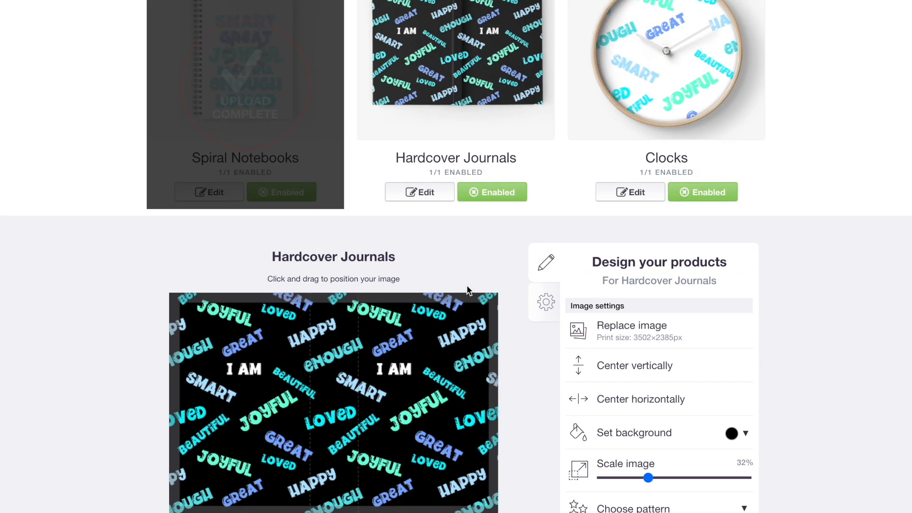
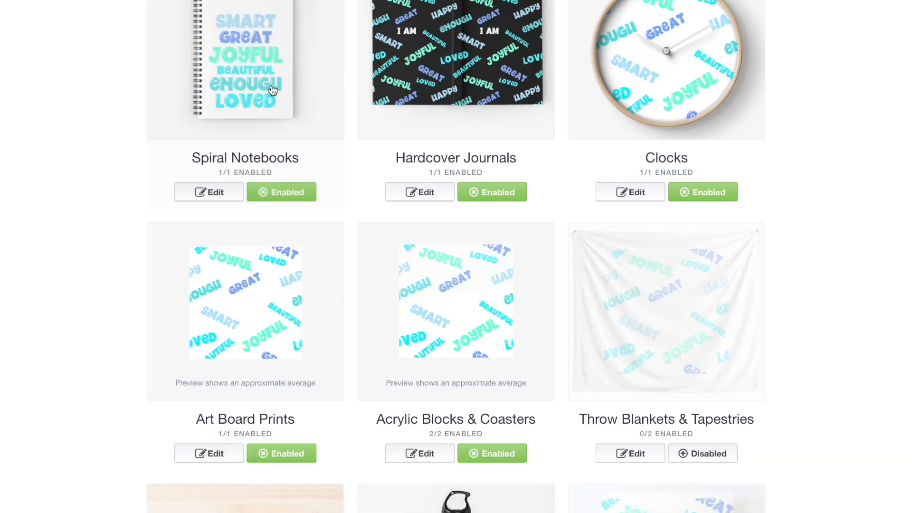
Set the Spiral Notebooks background to black and close that product's editor
{"action": "left_click", "coordinate": [271, 90]}
{"action": "left_click", "coordinate": [743, 435]}
{"action": "left_click", "coordinate": [736, 392]}
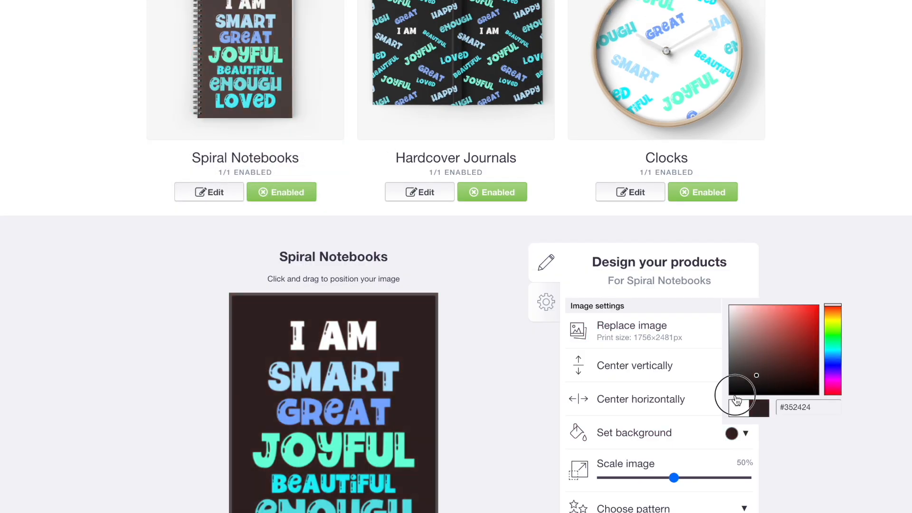
{"action": "left_click", "coordinate": [671, 460]}
{"action": "scroll", "coordinate": [495, 342], "scroll_direction": "up", "scroll_amount": 2}
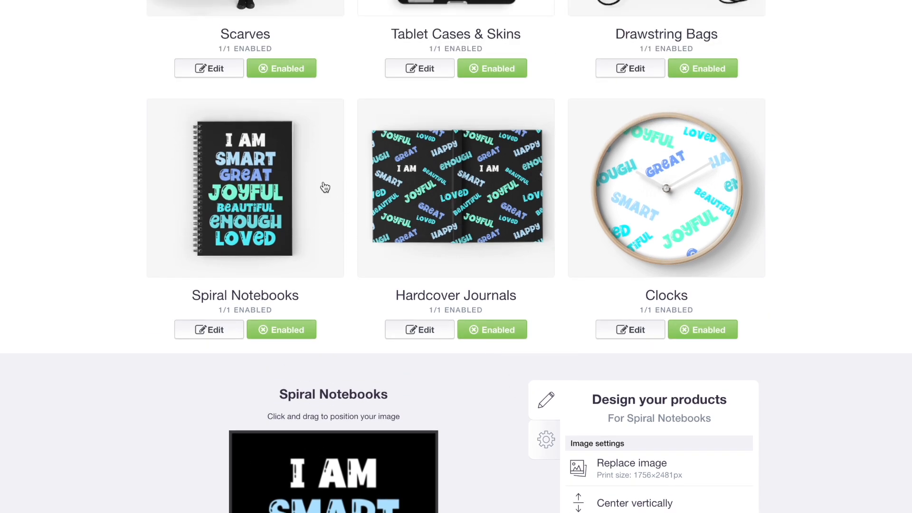
{"action": "left_click", "coordinate": [267, 203]}
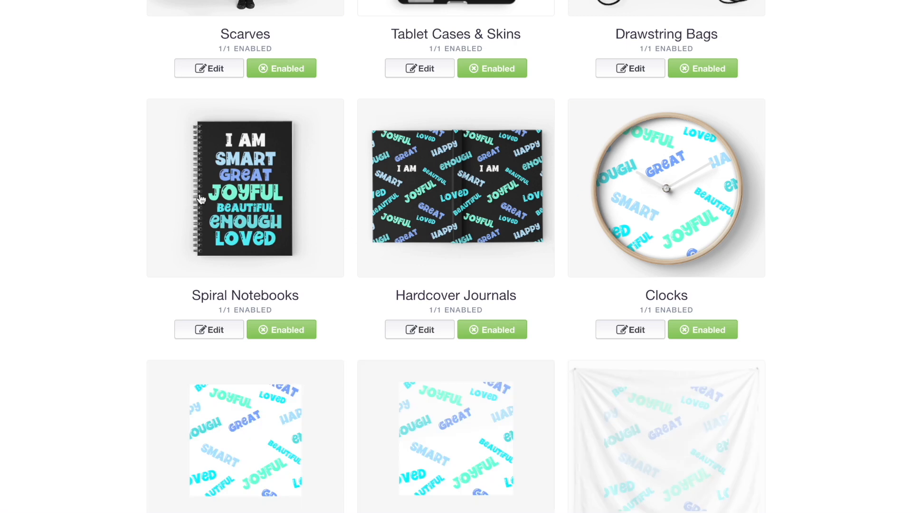
Set the Clocks background colour to black
{"action": "left_click", "coordinate": [692, 158]}
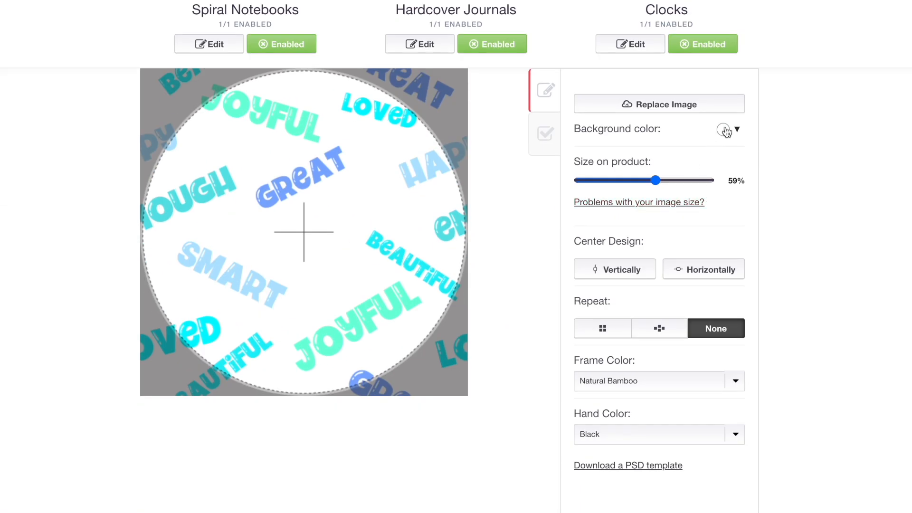
{"action": "left_click", "coordinate": [724, 130]}
{"action": "left_click_drag", "start_coordinate": [737, 178], "coordinate": [698, 273]}
{"action": "left_click", "coordinate": [693, 277]}
{"action": "scroll", "coordinate": [692, 279], "scroll_direction": "up", "scroll_amount": 6}
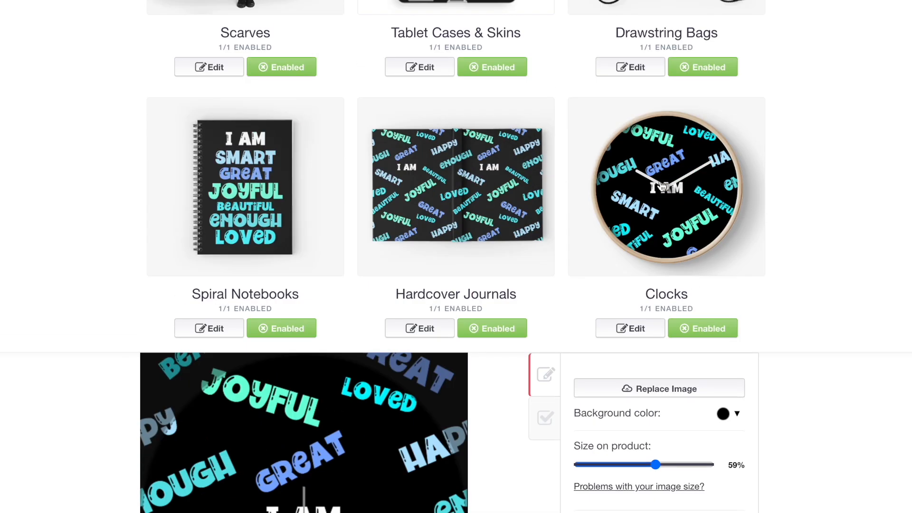
Open the Art Board Prints product for editing
{"action": "scroll", "coordinate": [398, 203], "scroll_direction": "down", "scroll_amount": 5}
{"action": "left_click", "coordinate": [257, 211]}
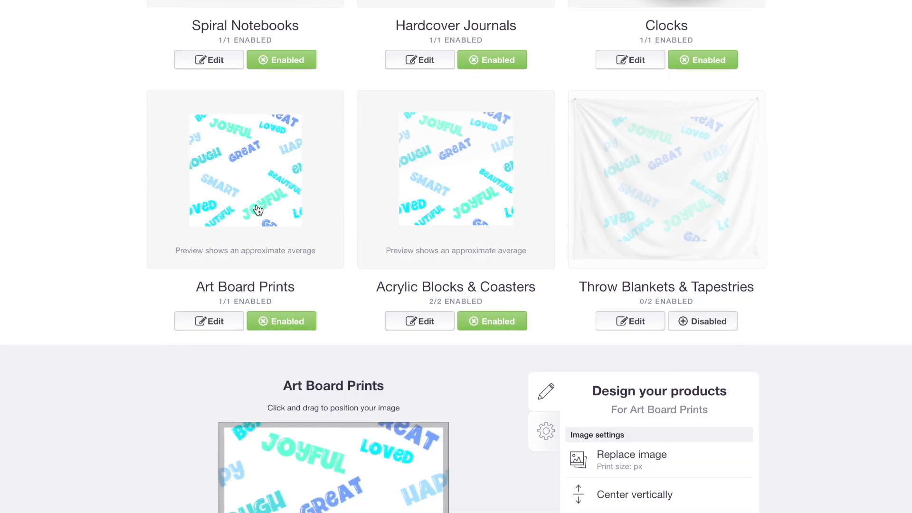
Set the Art Board Prints background to black (#000000)
{"action": "left_click", "coordinate": [733, 343]}
{"action": "left_click_drag", "start_coordinate": [765, 400], "coordinate": [723, 475]}
{"action": "left_click", "coordinate": [722, 480]}
Tile the Art Board Prints image in a regular grid at 82% scale, with "I AM" positioned at the centre
{"action": "left_click", "coordinate": [731, 387]}
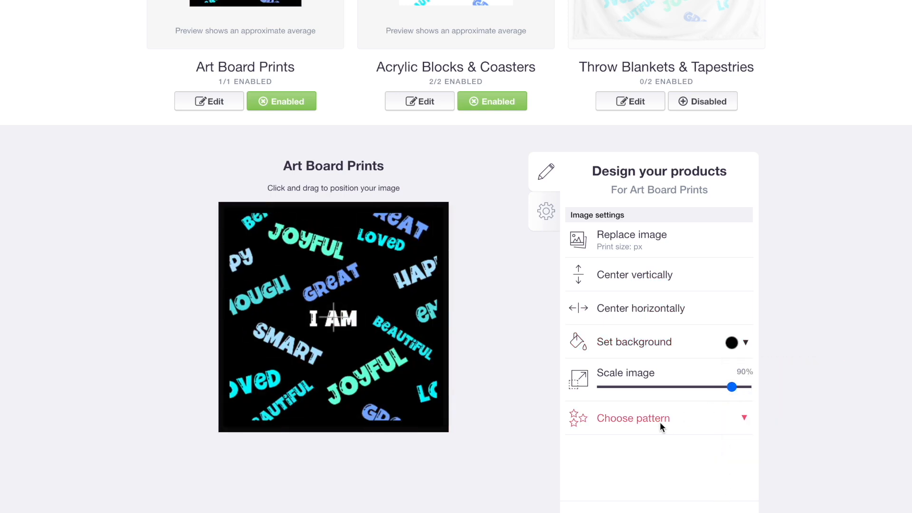
{"action": "left_click", "coordinate": [719, 387]}
{"action": "left_click", "coordinate": [709, 437]}
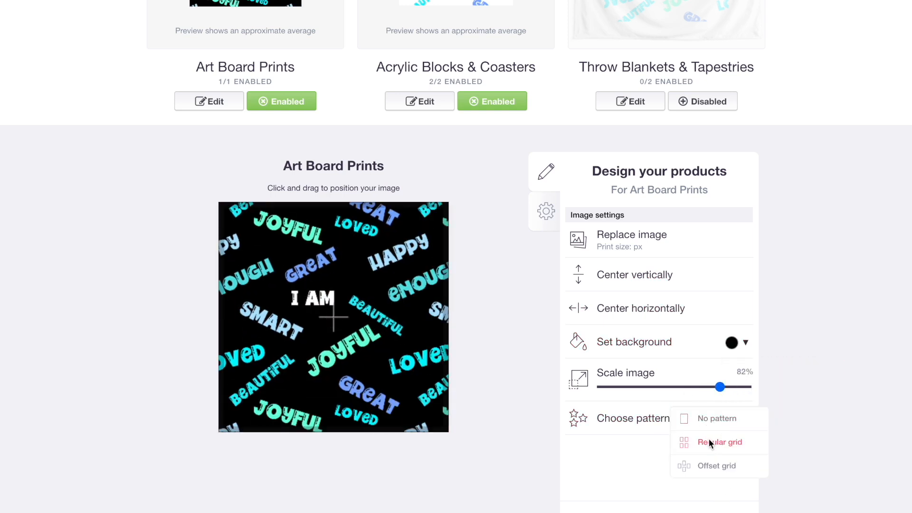
{"action": "left_click_drag", "start_coordinate": [377, 309], "coordinate": [397, 333]}
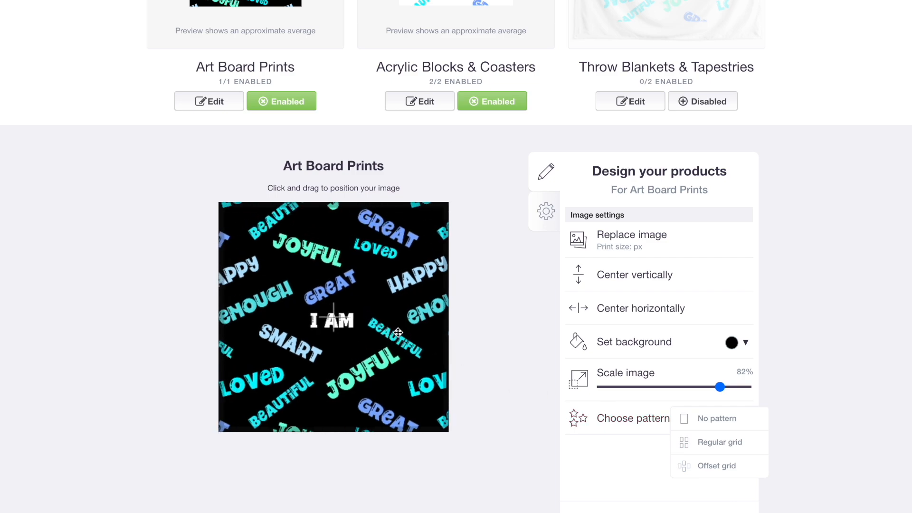
Replace the Acrylic Blocks & Coasters image with 5.png
{"action": "scroll", "coordinate": [270, 232], "scroll_direction": "up", "scroll_amount": 6}
{"action": "left_click", "coordinate": [449, 261]}
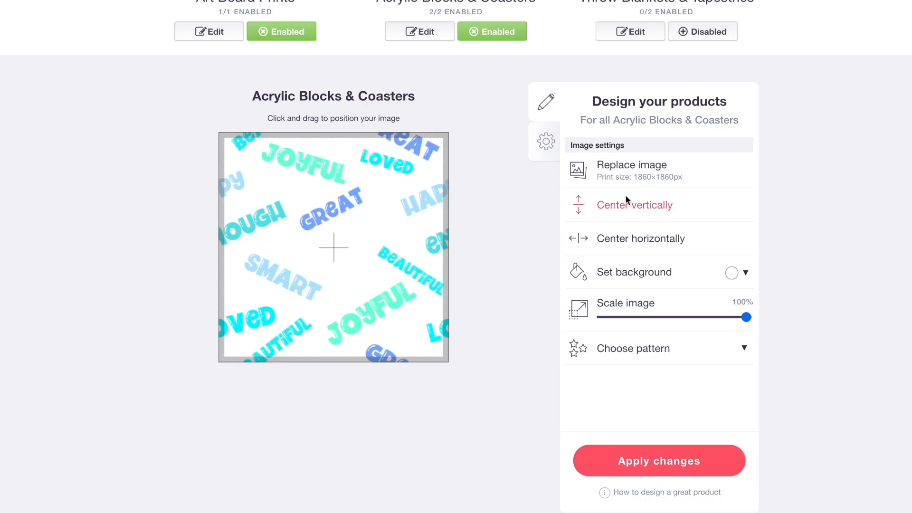
{"action": "left_click", "coordinate": [627, 177]}
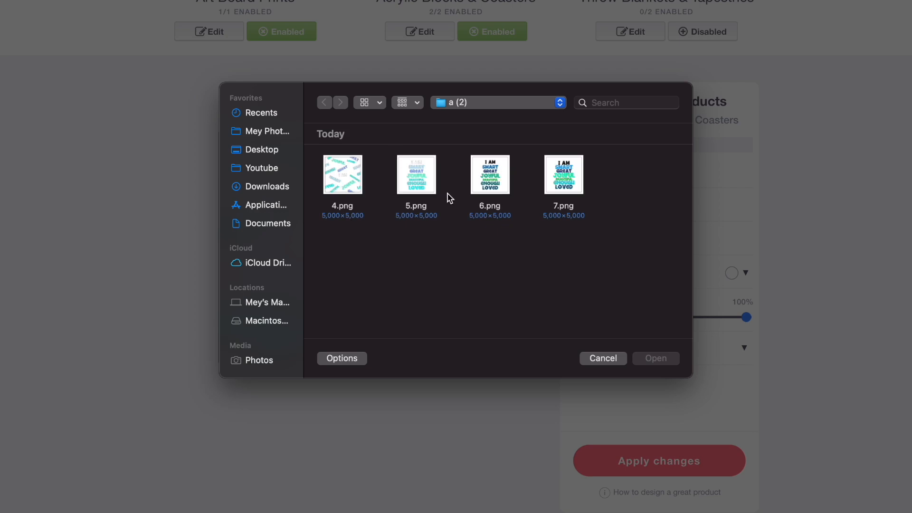
{"action": "double_click", "coordinate": [421, 181]}
Open Throw Blankets & Tapestries for editing and enable both of its products
{"action": "scroll", "coordinate": [483, 246], "scroll_direction": "up", "scroll_amount": 5}
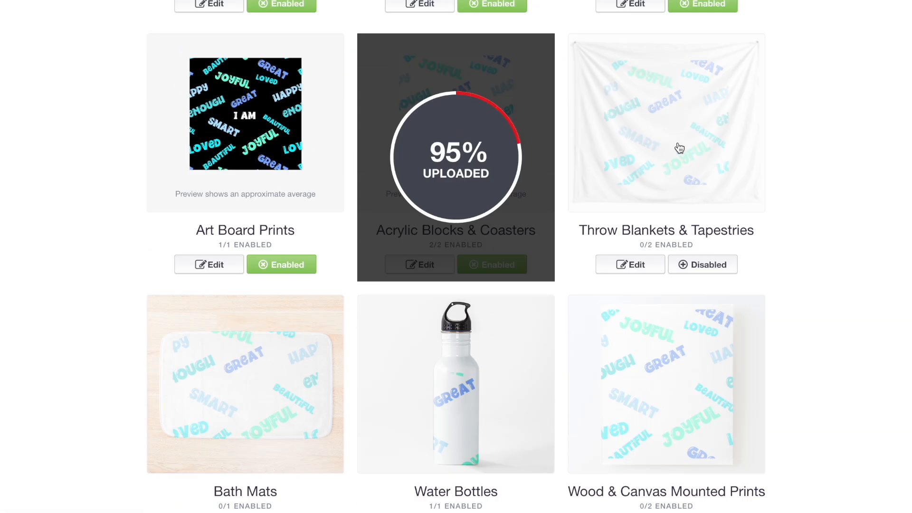
{"action": "left_click", "coordinate": [679, 148]}
{"action": "scroll", "coordinate": [679, 148], "scroll_direction": "down", "scroll_amount": 4}
{"action": "left_click", "coordinate": [711, 104]}
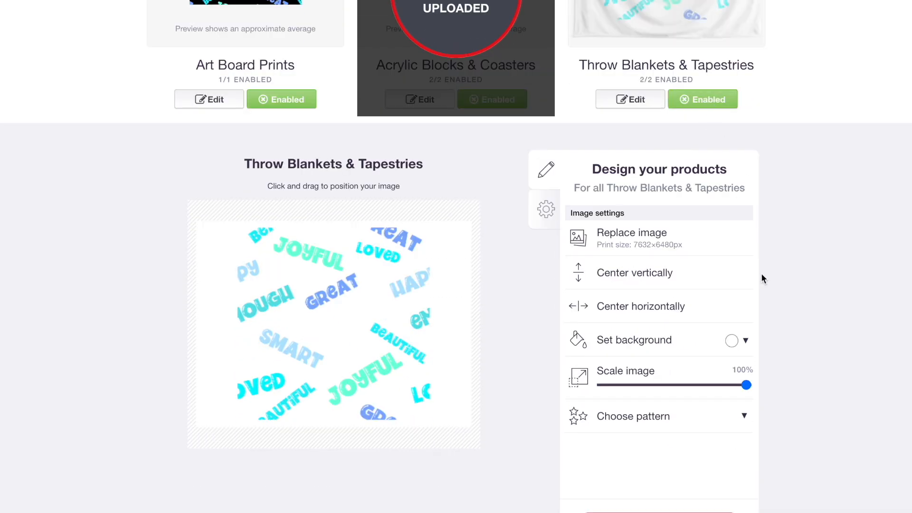
Scale the Throw Blankets & Tapestries image to 76% and repeat it in a regular grid
{"action": "scroll", "coordinate": [762, 274], "scroll_direction": "down", "scroll_amount": 2}
{"action": "left_click_drag", "start_coordinate": [746, 295], "coordinate": [712, 295]}
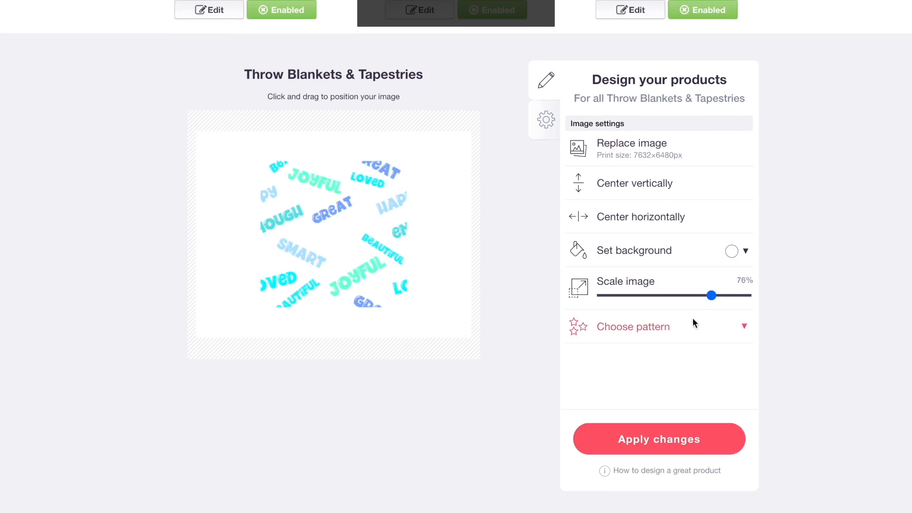
{"action": "left_click", "coordinate": [725, 349]}
Set the Throw Blankets & Tapestries background to black and move the pattern so "I AM" sits near the centre
{"action": "left_click", "coordinate": [732, 251]}
{"action": "left_click", "coordinate": [754, 293]}
{"action": "left_click", "coordinate": [729, 356]}
{"action": "left_click", "coordinate": [709, 419]}
{"action": "left_click_drag", "start_coordinate": [364, 266], "coordinate": [435, 310]}
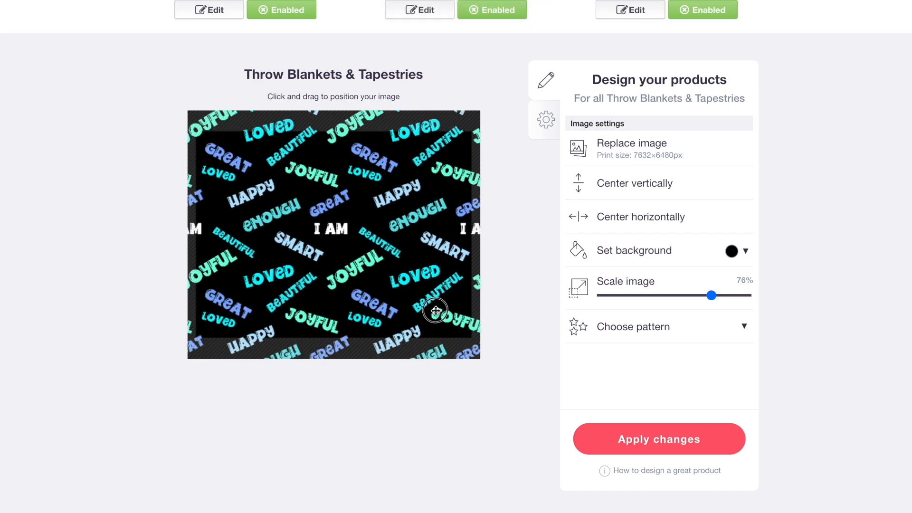
Set the Acrylic Blocks & Coasters background to black and close its editor
{"action": "scroll", "coordinate": [435, 310], "scroll_direction": "up", "scroll_amount": 1}
{"action": "scroll", "coordinate": [435, 310], "scroll_direction": "up", "scroll_amount": 5}
{"action": "left_click", "coordinate": [415, 273]}
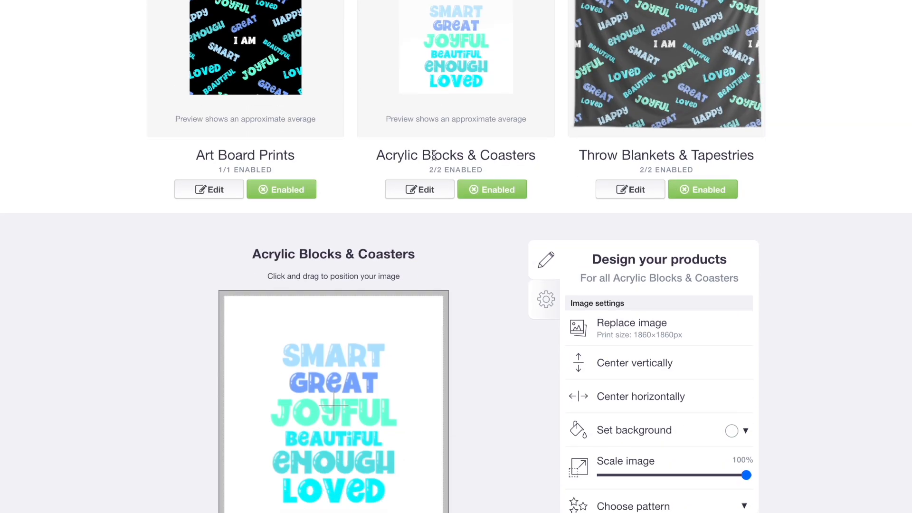
{"action": "left_click", "coordinate": [731, 272]}
{"action": "left_click_drag", "start_coordinate": [762, 342], "coordinate": [746, 378]}
{"action": "left_click", "coordinate": [686, 409]}
{"action": "scroll", "coordinate": [478, 275], "scroll_direction": "up", "scroll_amount": 1}
{"action": "scroll", "coordinate": [478, 275], "scroll_direction": "up", "scroll_amount": 6}
{"action": "left_click", "coordinate": [451, 180]}
Enable Bath Mats and set their background to black
{"action": "scroll", "coordinate": [263, 209], "scroll_direction": "down", "scroll_amount": 5}
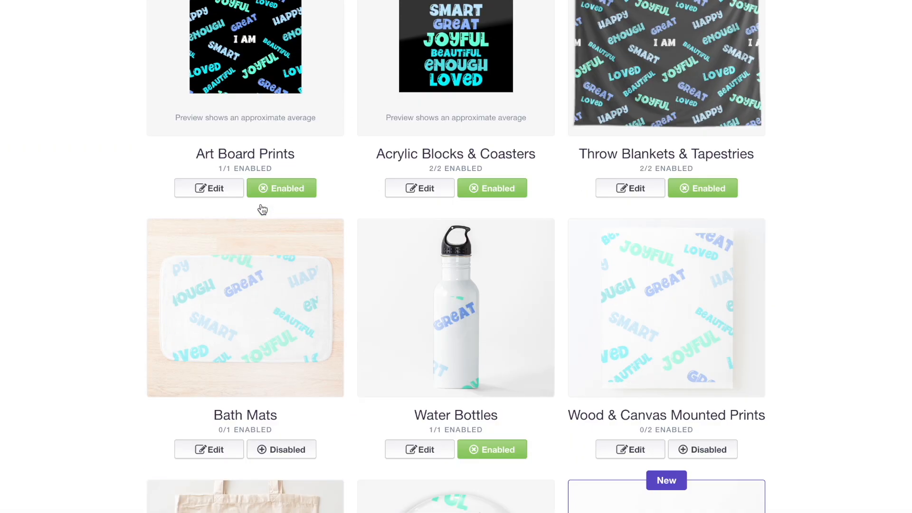
{"action": "left_click", "coordinate": [252, 253]}
{"action": "scroll", "coordinate": [299, 227], "scroll_direction": "down", "scroll_amount": 6}
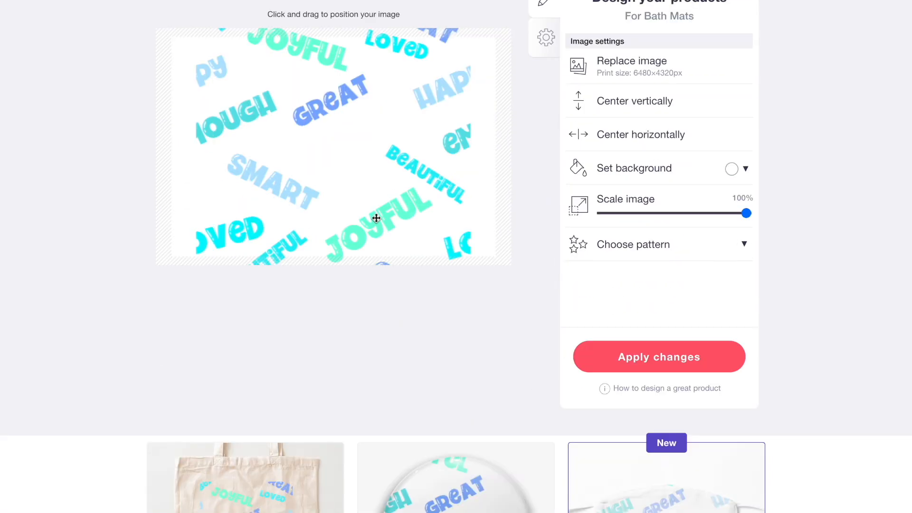
{"action": "left_click", "coordinate": [728, 166]}
{"action": "left_click_drag", "start_coordinate": [765, 240], "coordinate": [747, 280]}
{"action": "left_click", "coordinate": [681, 323]}
Tile the Bath Mats image in a regular grid at 86% scale, with "I AM" near the centre
{"action": "left_click", "coordinate": [685, 272]}
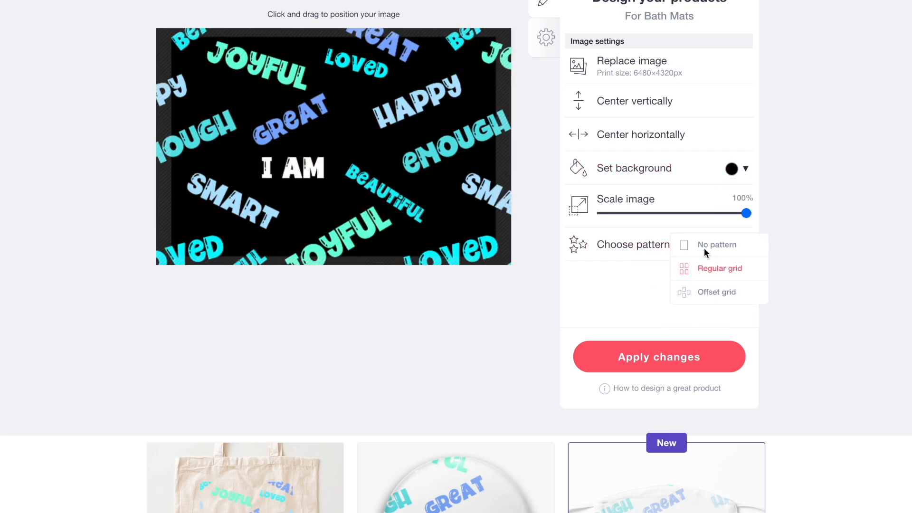
{"action": "left_click", "coordinate": [725, 212]}
{"action": "mouse_move", "coordinate": [404, 163]}
{"action": "left_mouse_down"}
{"action": "mouse_move", "coordinate": [420, 145]}
{"action": "mouse_move", "coordinate": [419, 158]}
{"action": "left_mouse_up"}
{"action": "scroll", "coordinate": [419, 158], "scroll_direction": "up", "scroll_amount": 5}
{"action": "scroll", "coordinate": [418, 158], "scroll_direction": "up", "scroll_amount": 1}
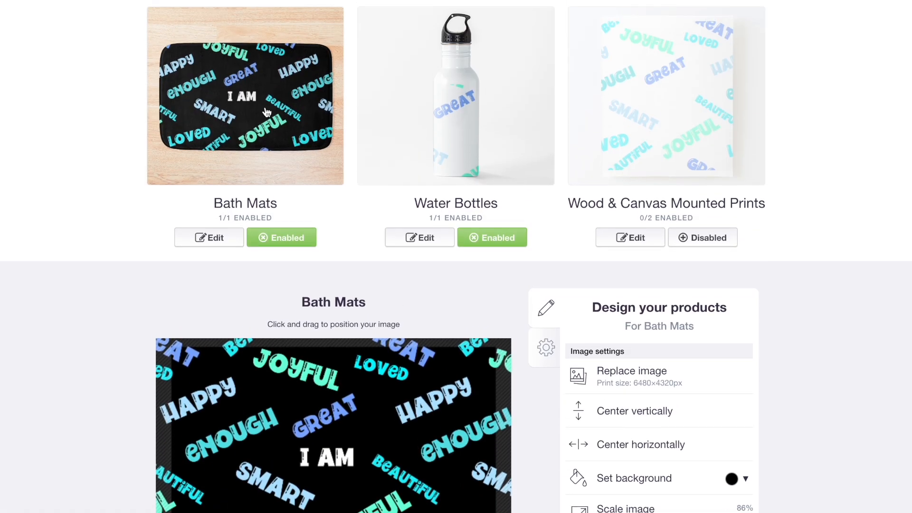
{"action": "left_click", "coordinate": [267, 113]}
Replace the Water Bottles image with 6.png
{"action": "left_click", "coordinate": [492, 99]}
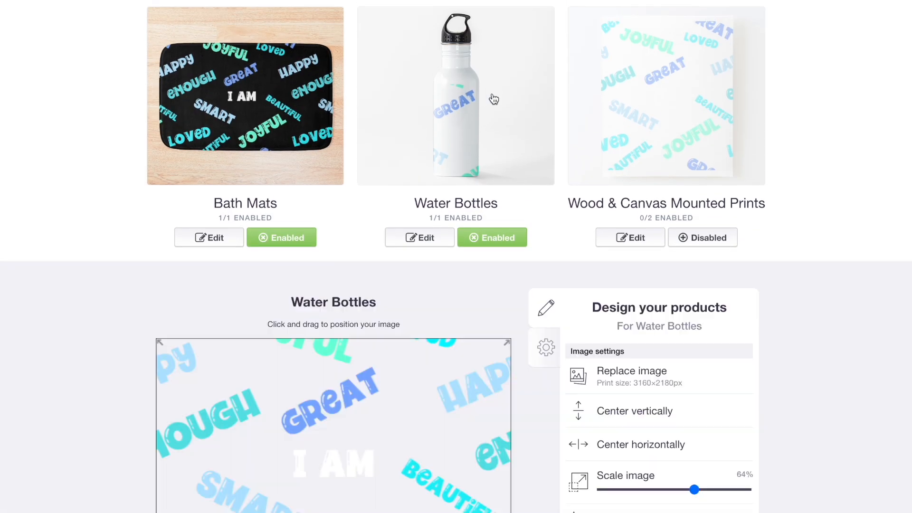
{"action": "scroll", "coordinate": [492, 95], "scroll_direction": "down", "scroll_amount": 7}
{"action": "scroll", "coordinate": [636, 101], "scroll_direction": "up", "scroll_amount": 6}
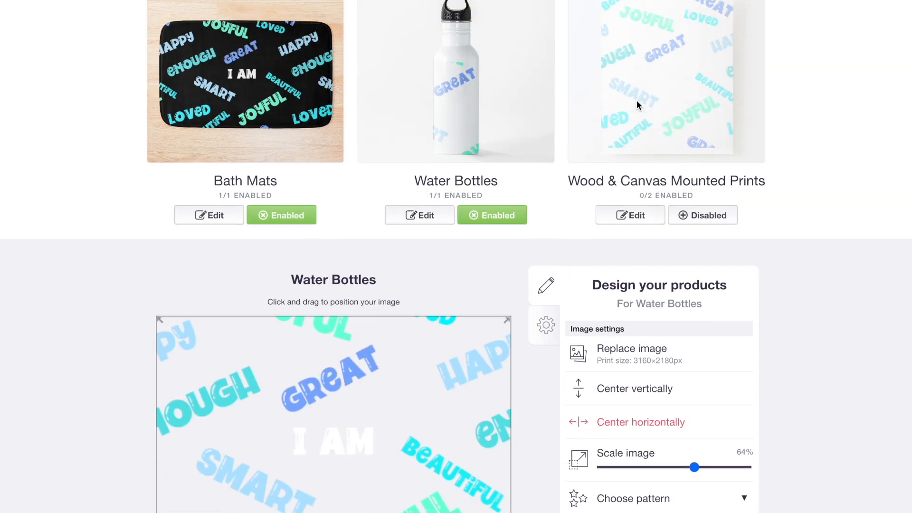
{"action": "scroll", "coordinate": [509, 121], "scroll_direction": "down", "scroll_amount": 4}
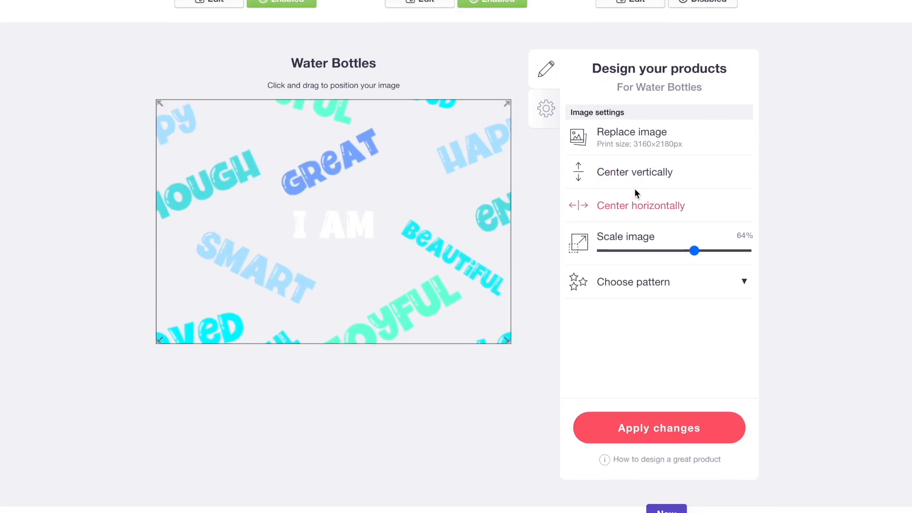
{"action": "scroll", "coordinate": [563, 191], "scroll_direction": "up", "scroll_amount": 2}
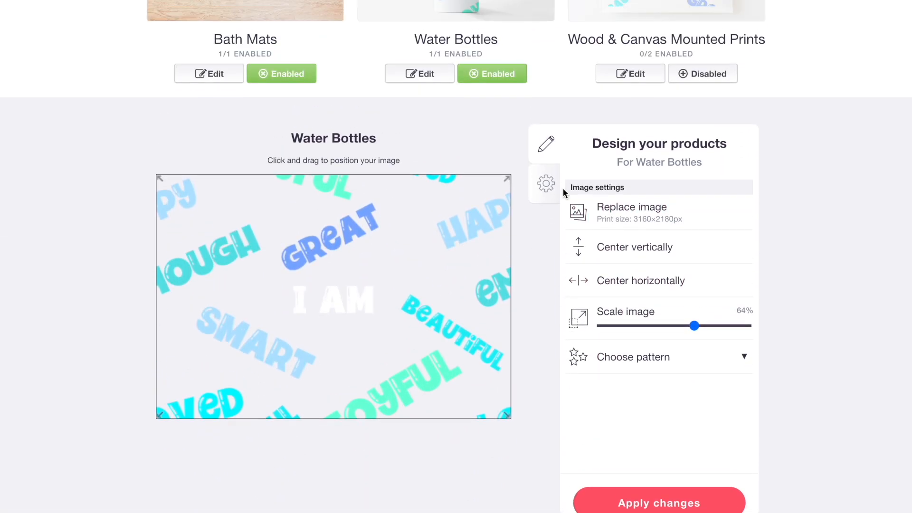
{"action": "left_click", "coordinate": [625, 218]}
{"action": "double_click", "coordinate": [494, 175]}
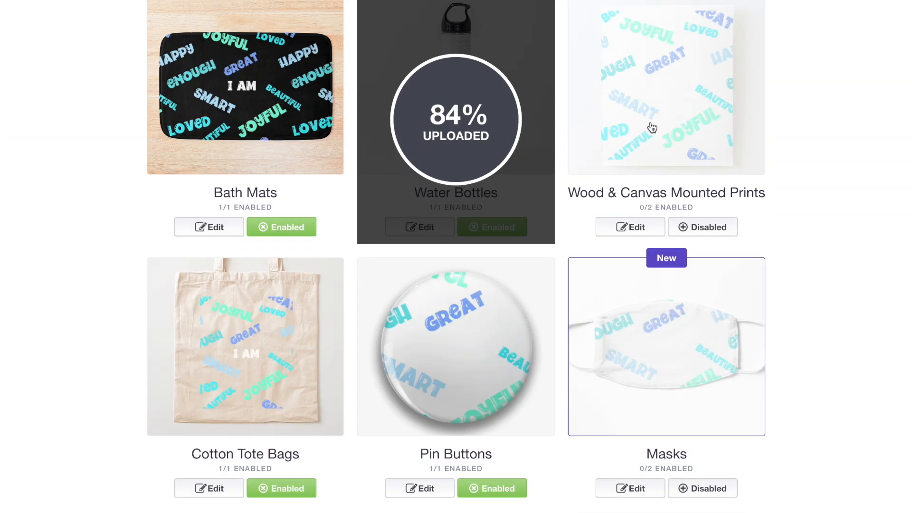
Open Wood & Canvas Mounted Prints for editing and enable both of its products
{"action": "left_click", "coordinate": [652, 127]}
{"action": "scroll", "coordinate": [652, 127], "scroll_direction": "down", "scroll_amount": 3}
{"action": "left_click", "coordinate": [696, 103]}
{"action": "scroll", "coordinate": [696, 104], "scroll_direction": "down", "scroll_amount": 1}
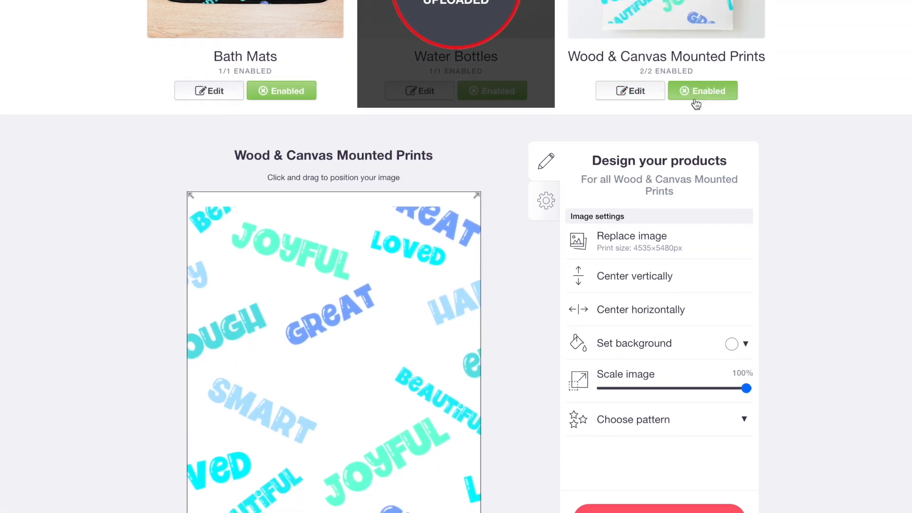
Scale the Wood & Canvas Mounted Prints image to 59% and repeat it in a regular grid
{"action": "scroll", "coordinate": [695, 128], "scroll_direction": "down", "scroll_amount": 5}
{"action": "left_click", "coordinate": [687, 159]}
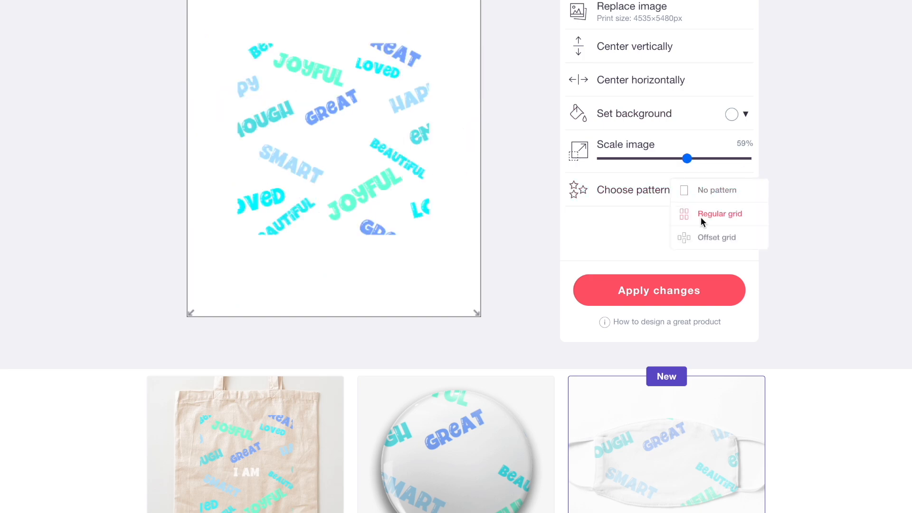
{"action": "left_click", "coordinate": [701, 220]}
Set the Wood & Canvas Mounted Prints background to black (#000000) and move the pattern so "I AM" is centred
{"action": "left_click", "coordinate": [732, 115]}
{"action": "left_click_drag", "start_coordinate": [738, 216], "coordinate": [717, 245]}
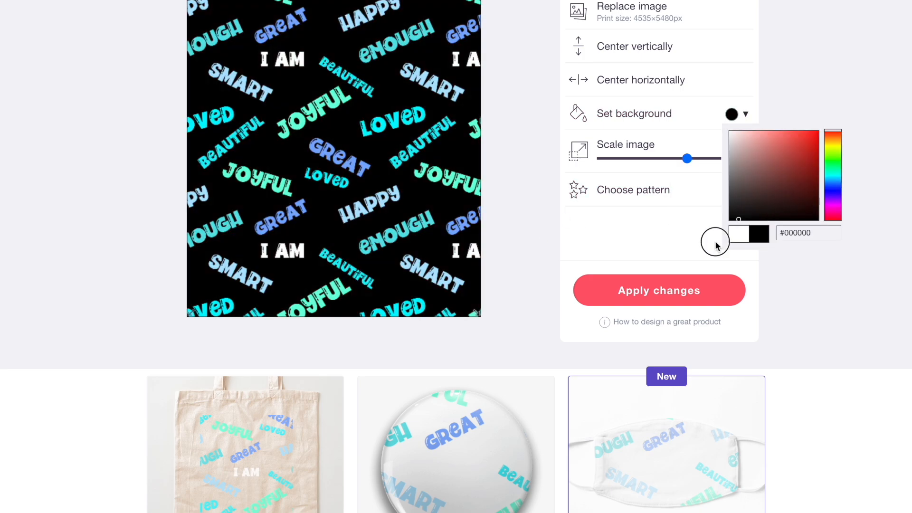
{"action": "left_click", "coordinate": [716, 243]}
{"action": "scroll", "coordinate": [685, 267], "scroll_direction": "up", "scroll_amount": 7}
{"action": "scroll", "coordinate": [397, 292], "scroll_direction": "down", "scroll_amount": 3}
{"action": "left_click_drag", "start_coordinate": [328, 299], "coordinate": [373, 378]}
{"action": "scroll", "coordinate": [374, 377], "scroll_direction": "down", "scroll_amount": 2}
{"action": "left_click_drag", "start_coordinate": [396, 261], "coordinate": [394, 267]}
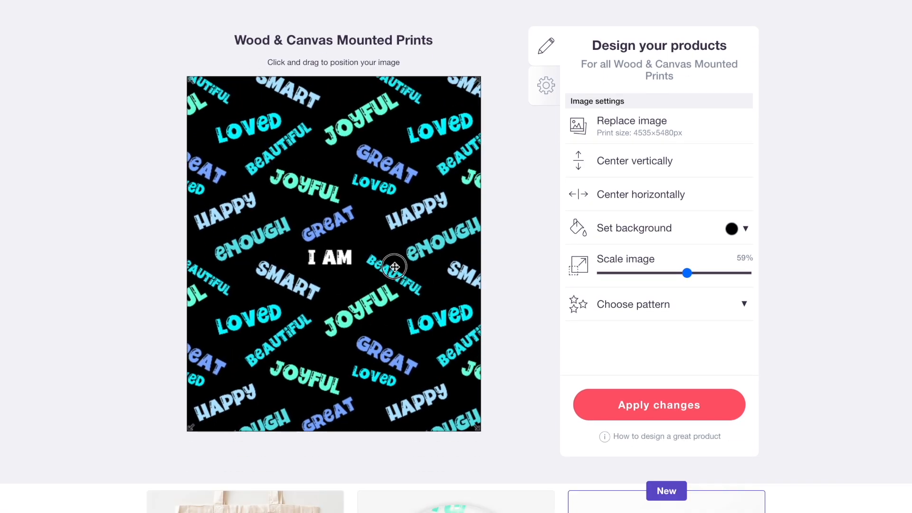
Scale the Water Bottles image to 40% and close its editor
{"action": "scroll", "coordinate": [431, 245], "scroll_direction": "up", "scroll_amount": 7}
{"action": "left_click", "coordinate": [419, 273]}
{"action": "scroll", "coordinate": [693, 91], "scroll_direction": "down", "scroll_amount": 10}
{"action": "left_click_drag", "start_coordinate": [693, 91], "coordinate": [659, 90]}
{"action": "scroll", "coordinate": [659, 93], "scroll_direction": "up", "scroll_amount": 6}
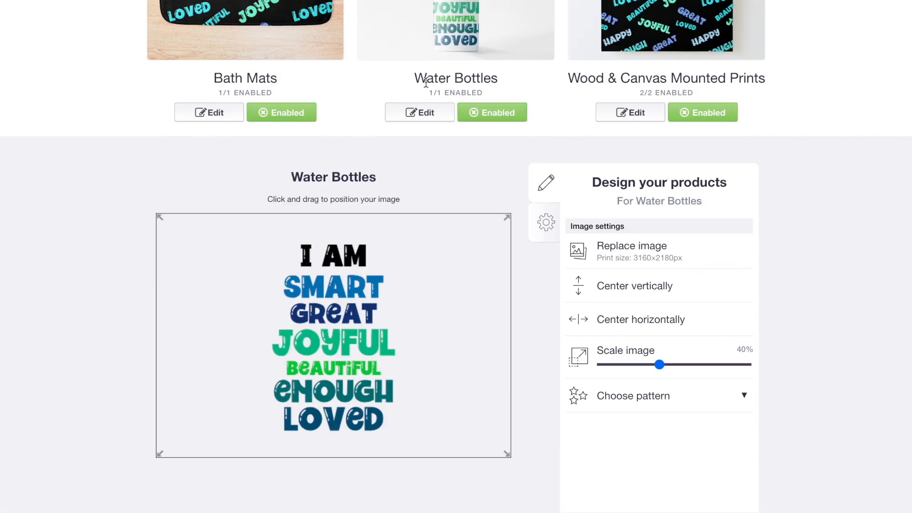
{"action": "left_click", "coordinate": [436, 46]}
Replace the Cotton Tote Bags image with 7.png
{"action": "left_click", "coordinate": [278, 246]}
{"action": "scroll", "coordinate": [276, 241], "scroll_direction": "down", "scroll_amount": 3}
{"action": "left_click", "coordinate": [651, 113]}
{"action": "left_click", "coordinate": [568, 179]}
{"action": "double_click", "coordinate": [568, 178]}
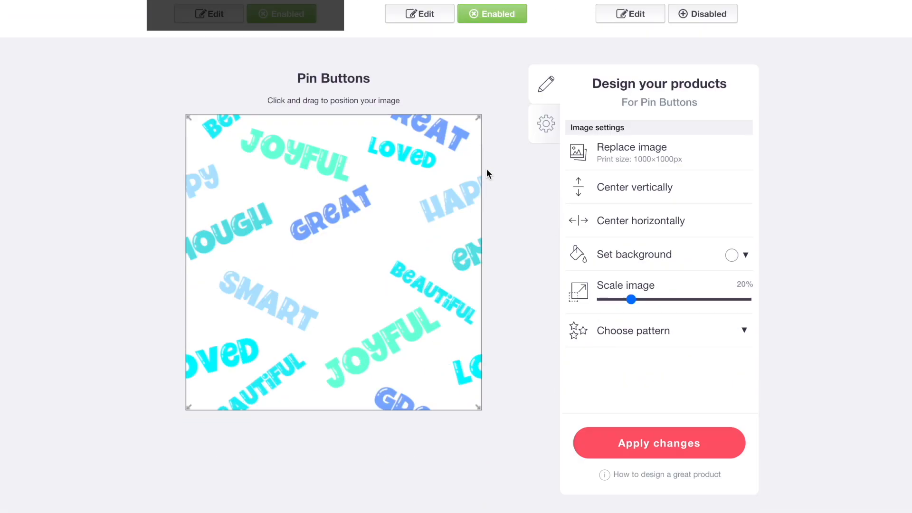
Set the Pin Buttons background to black
{"action": "scroll", "coordinate": [487, 169], "scroll_direction": "down", "scroll_amount": 2}
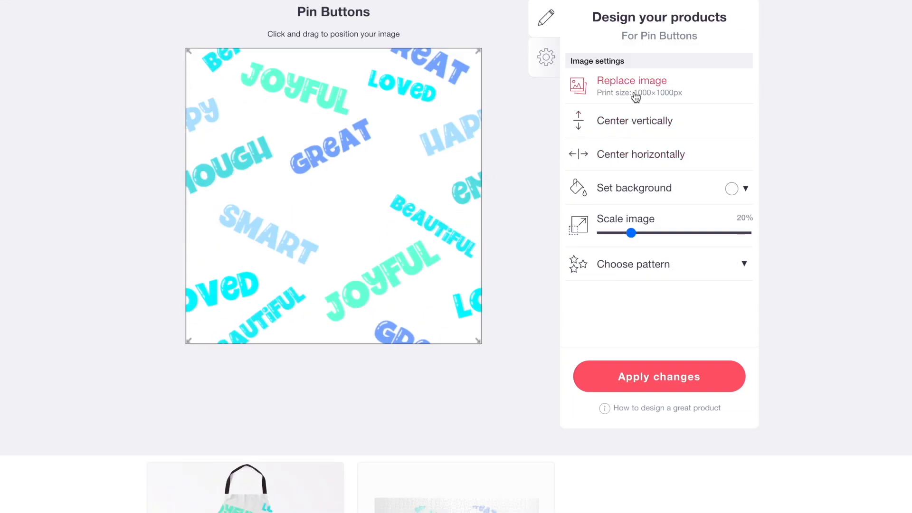
{"action": "left_click", "coordinate": [732, 189]}
{"action": "left_click_drag", "start_coordinate": [764, 270], "coordinate": [677, 332]}
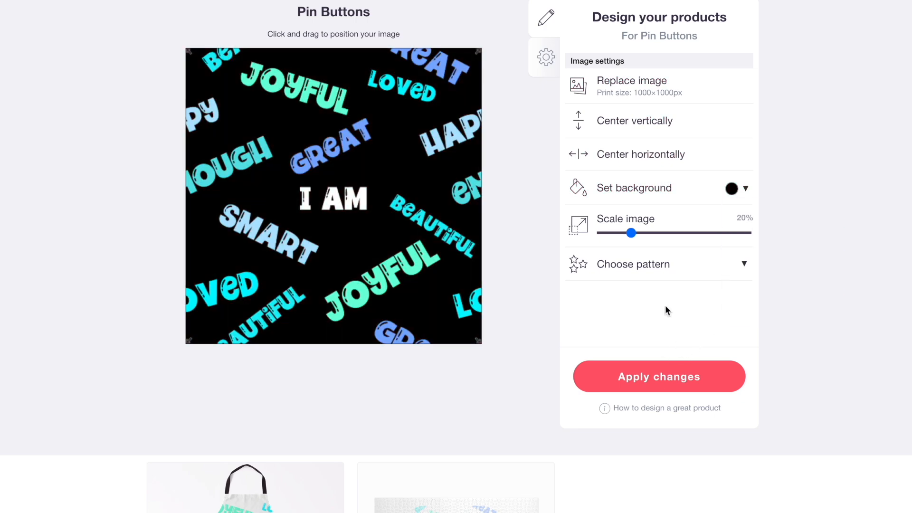
Tile the Pin Buttons image in a regular grid at 11% scale, with "I AM" positioned at the centre
{"action": "left_click_drag", "start_coordinate": [630, 233], "coordinate": [617, 233]}
{"action": "left_click", "coordinate": [689, 288]}
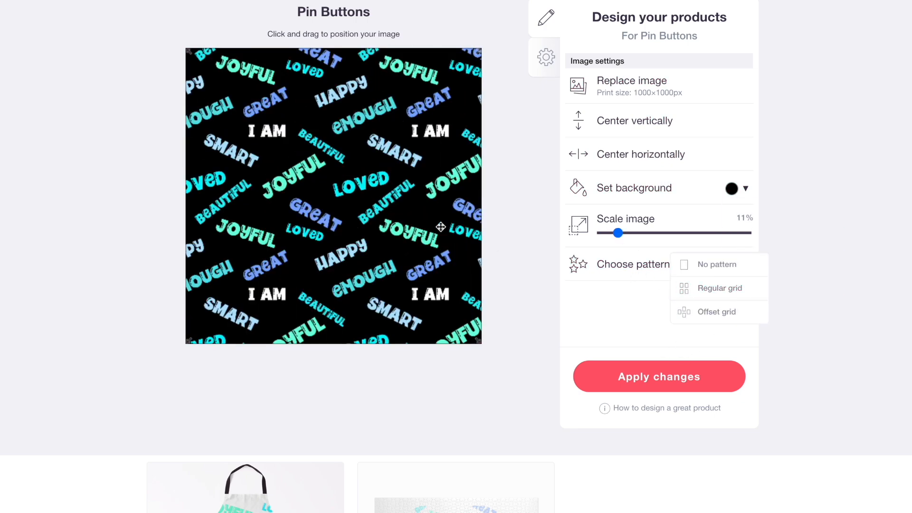
{"action": "left_click_drag", "start_coordinate": [436, 188], "coordinate": [341, 248]}
{"action": "scroll", "coordinate": [341, 248], "scroll_direction": "up", "scroll_amount": 7}
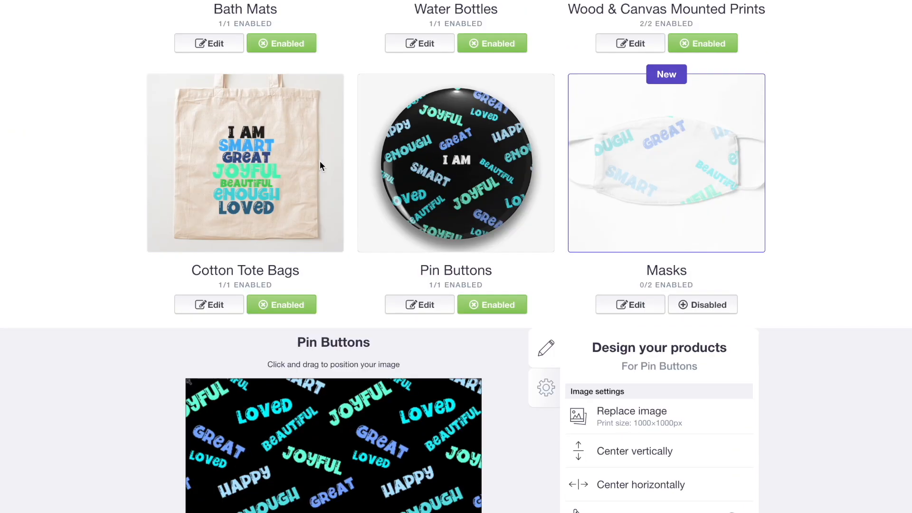
Replace the Cotton Tote Bags image with 6.png
{"action": "left_click", "coordinate": [255, 168]}
{"action": "scroll", "coordinate": [272, 162], "scroll_direction": "down", "scroll_amount": 6}
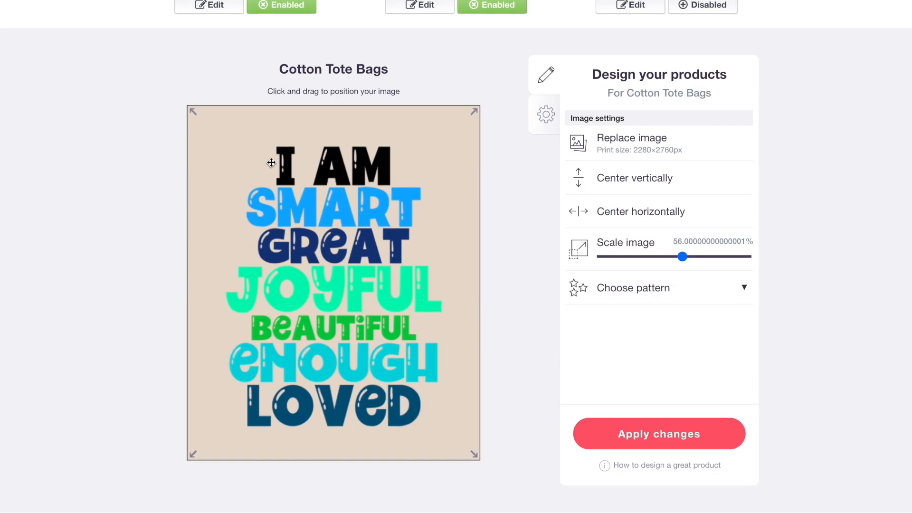
{"action": "left_click", "coordinate": [638, 148]}
{"action": "double_click", "coordinate": [492, 187]}
Enable both Masks products and set their background to black
{"action": "scroll", "coordinate": [491, 188], "scroll_direction": "down", "scroll_amount": 1}
{"action": "scroll", "coordinate": [492, 187], "scroll_direction": "up", "scroll_amount": 4}
{"action": "left_click", "coordinate": [682, 55]}
{"action": "left_click", "coordinate": [701, 210]}
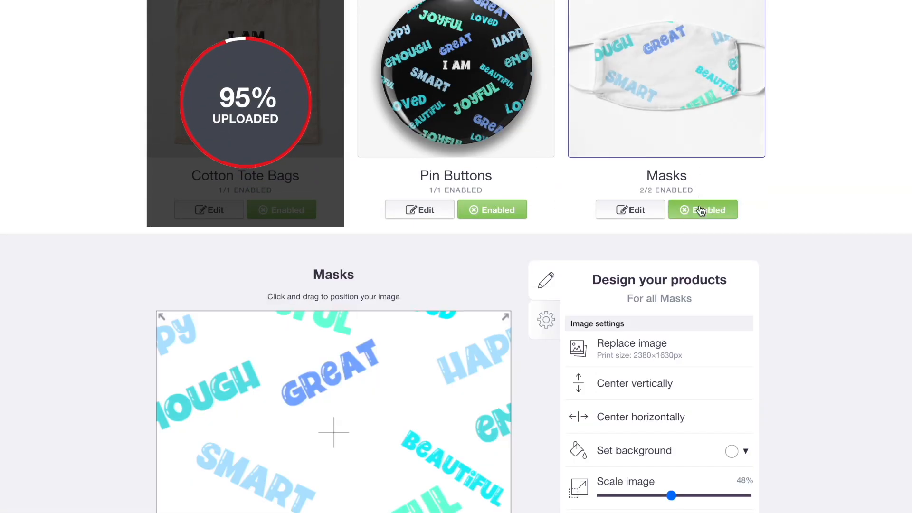
{"action": "scroll", "coordinate": [700, 209], "scroll_direction": "down", "scroll_amount": 4}
{"action": "left_click", "coordinate": [731, 256]}
{"action": "left_click", "coordinate": [749, 336]}
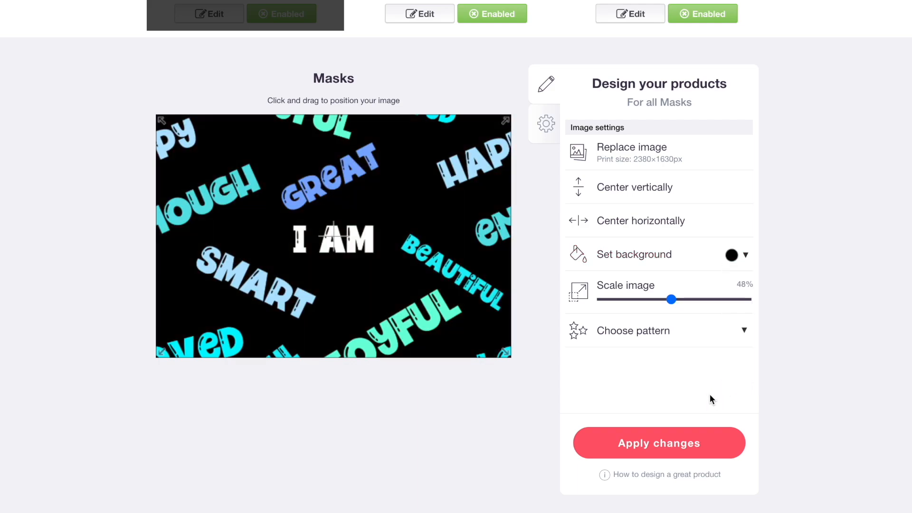
Shrink the Masks image, repeat it in a regular grid with "I AM" near the centre, and apply the changes
{"action": "left_click", "coordinate": [646, 297]}
{"action": "left_click", "coordinate": [719, 355]}
{"action": "left_click_drag", "start_coordinate": [436, 275], "coordinate": [434, 273]}
{"action": "left_click", "coordinate": [659, 442]}
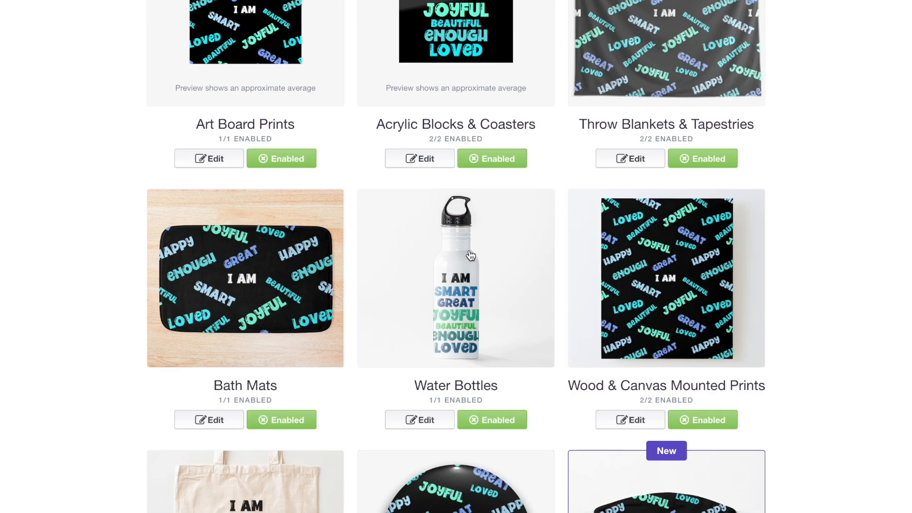
{"action": "scroll", "coordinate": [471, 256], "scroll_direction": "down", "scroll_amount": 7}
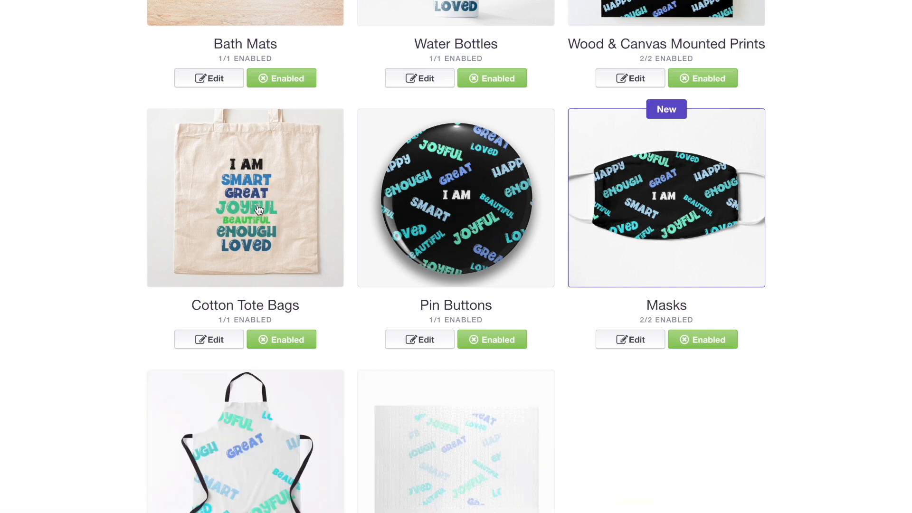
{"action": "scroll", "coordinate": [215, 175], "scroll_direction": "down", "scroll_amount": 6}
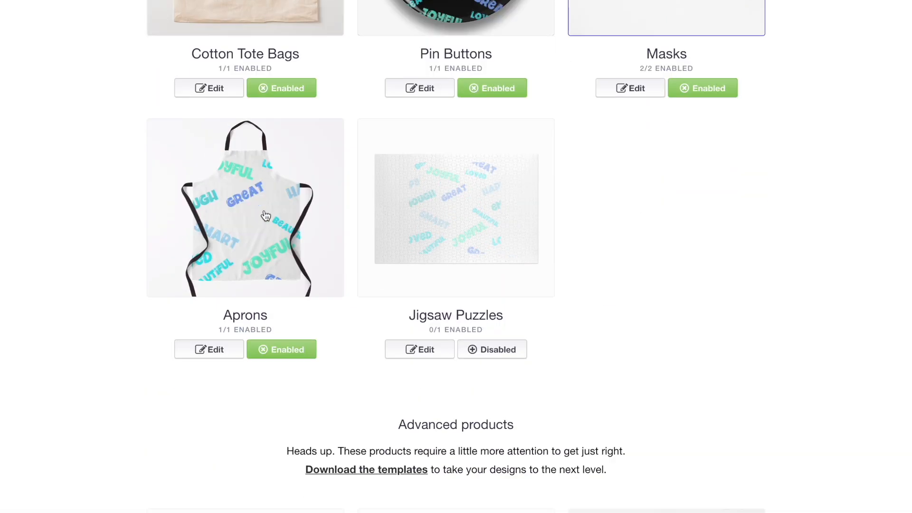
Scale the Aprons image to 58% and repeat it in a regular grid
{"action": "left_click", "coordinate": [264, 212]}
{"action": "left_click", "coordinate": [685, 261]}
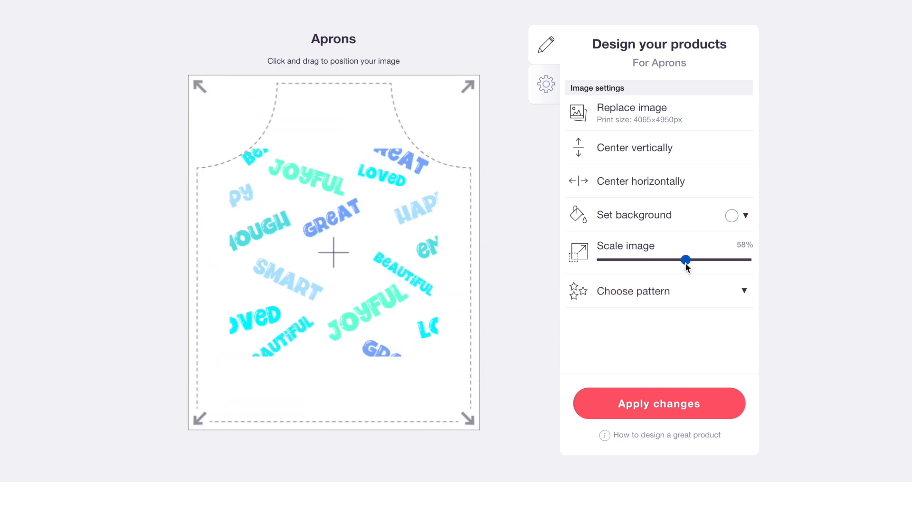
{"action": "left_click", "coordinate": [698, 291]}
{"action": "left_click", "coordinate": [720, 315]}
Set the Aprons background to black and reposition the pattern so "I AM" sits at the centre of the chest
{"action": "left_click", "coordinate": [736, 213]}
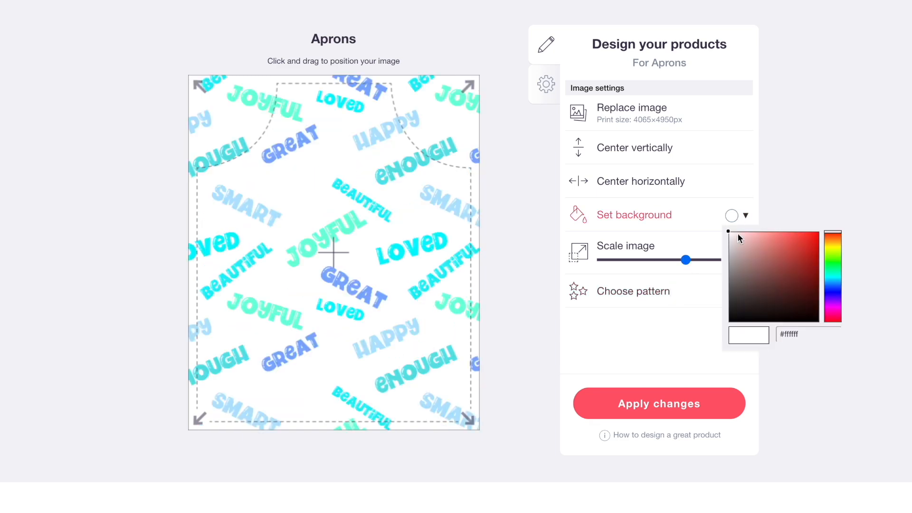
{"action": "left_click_drag", "start_coordinate": [737, 233], "coordinate": [733, 331]}
{"action": "left_click", "coordinate": [693, 361]}
{"action": "left_click_drag", "start_coordinate": [425, 206], "coordinate": [463, 281]}
{"action": "scroll", "coordinate": [434, 268], "scroll_direction": "up", "scroll_amount": 7}
Enable Leggings and repeat their image in a regular grid at 20% scale
{"action": "scroll", "coordinate": [254, 195], "scroll_direction": "down", "scroll_amount": 8}
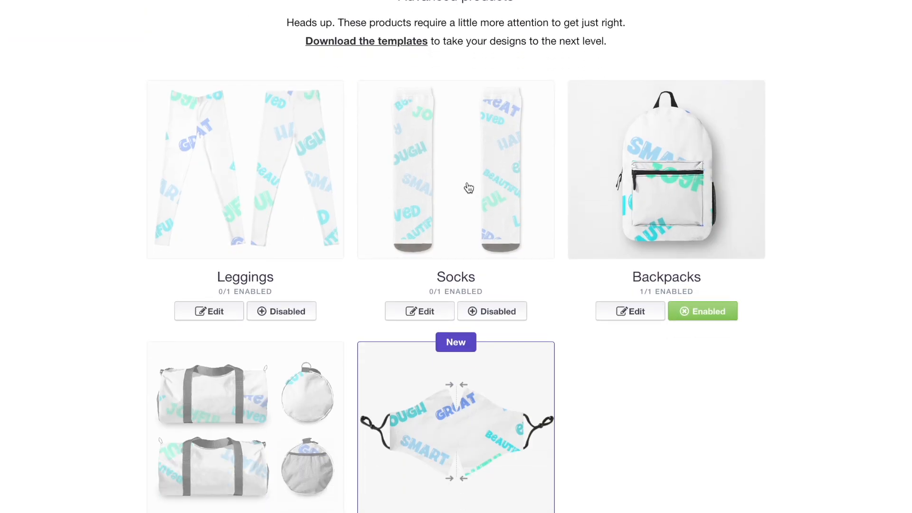
{"action": "left_click", "coordinate": [257, 160]}
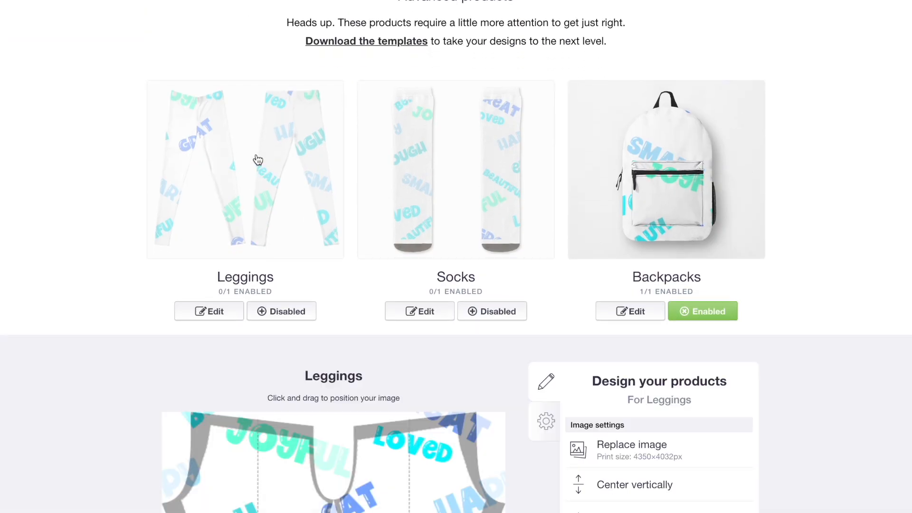
{"action": "scroll", "coordinate": [257, 187], "scroll_direction": "down", "scroll_amount": 3}
{"action": "left_click", "coordinate": [292, 195]}
{"action": "scroll", "coordinate": [292, 194], "scroll_direction": "down", "scroll_amount": 6}
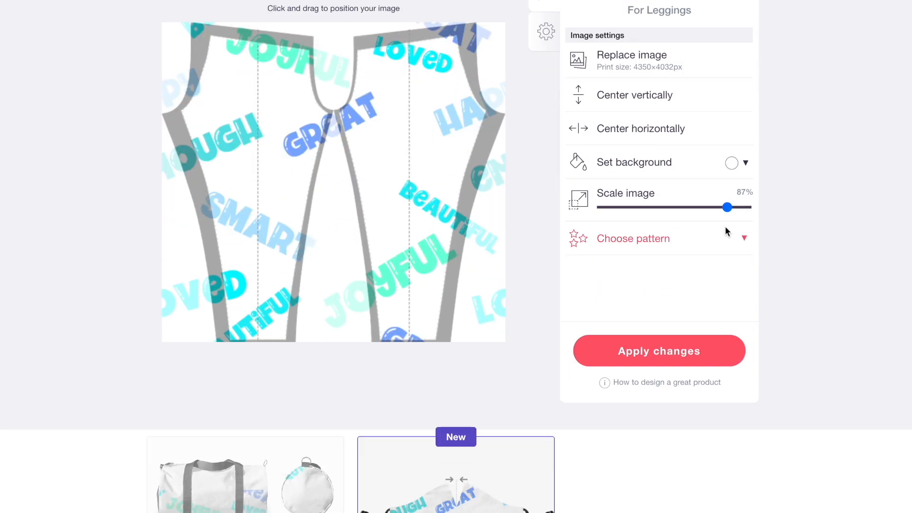
{"action": "left_click", "coordinate": [631, 207]}
{"action": "left_click", "coordinate": [646, 240]}
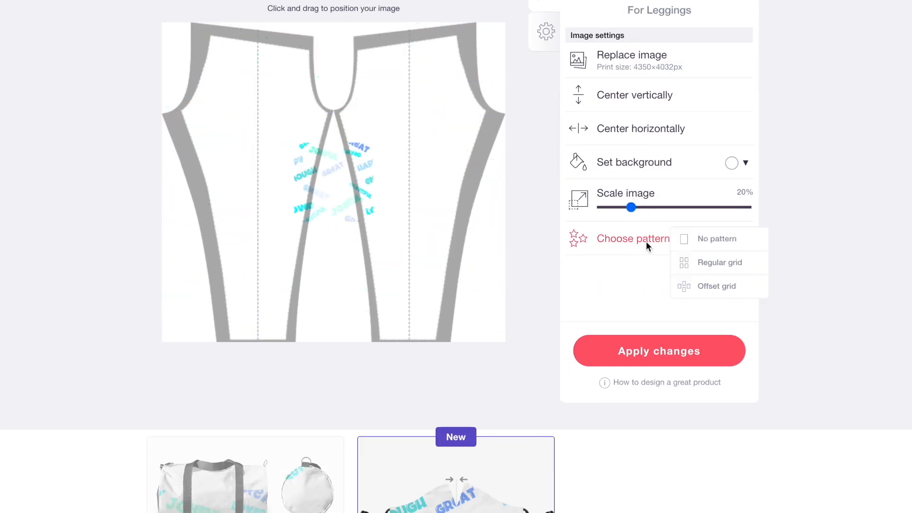
{"action": "left_click", "coordinate": [699, 265]}
Set the Leggings background to black and apply the changes
{"action": "left_click", "coordinate": [731, 163]}
{"action": "left_click", "coordinate": [728, 268]}
{"action": "left_click", "coordinate": [676, 349]}
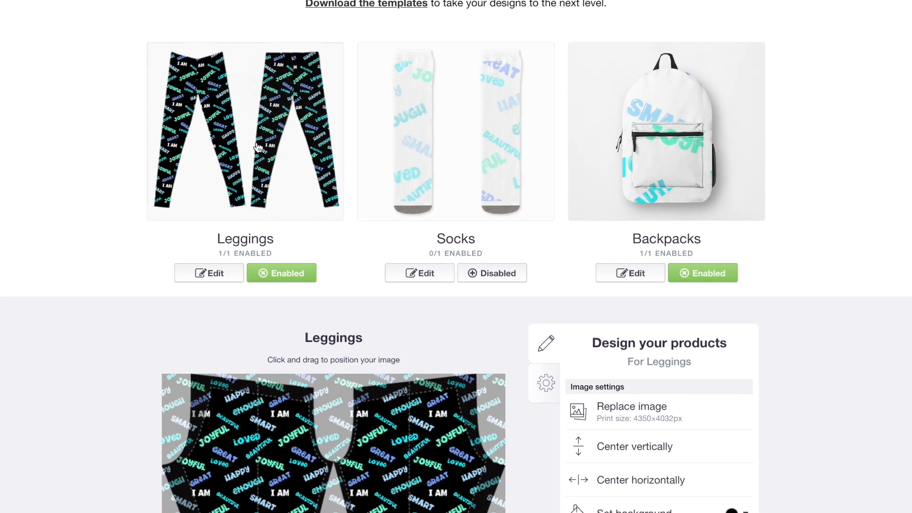
Enable Socks and repeat their image in a regular grid at 42% scale
{"action": "left_click", "coordinate": [459, 157]}
{"action": "left_click", "coordinate": [499, 273]}
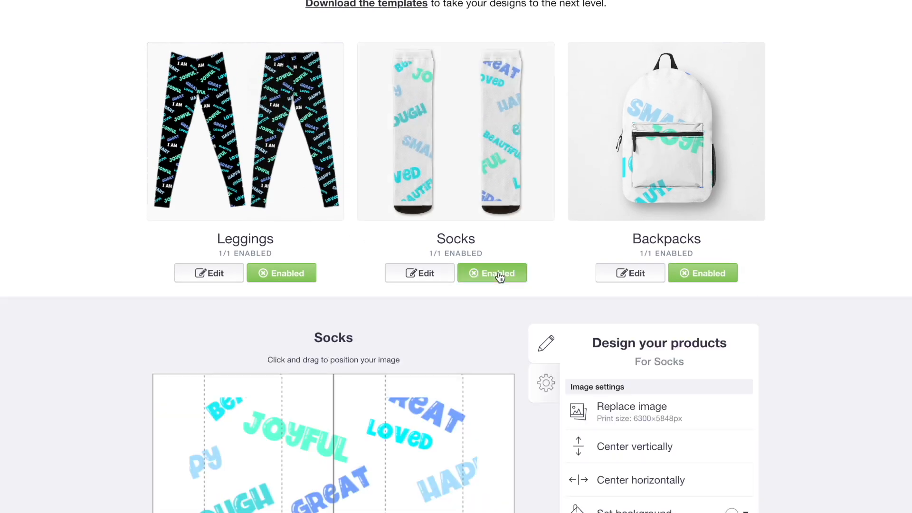
{"action": "scroll", "coordinate": [499, 278], "scroll_direction": "down", "scroll_amount": 7}
{"action": "left_click", "coordinate": [664, 211]}
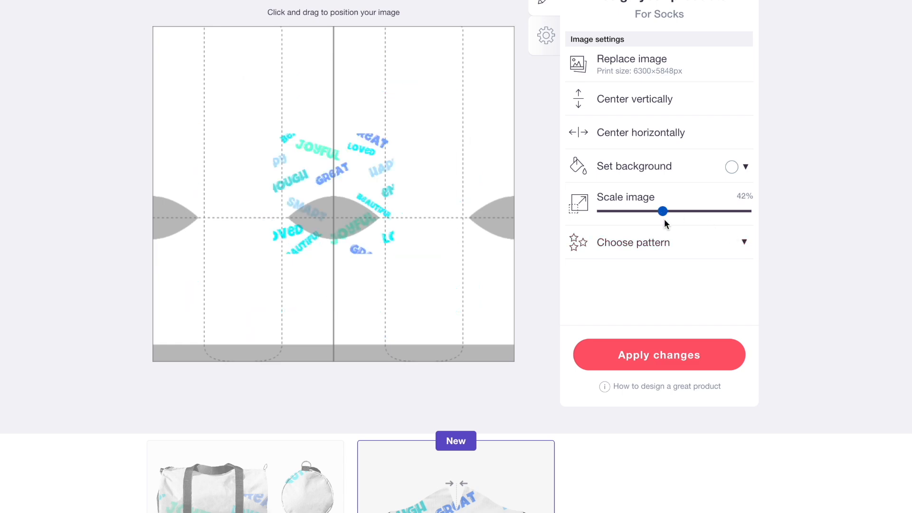
{"action": "left_click", "coordinate": [674, 241]}
{"action": "left_click", "coordinate": [718, 270]}
Try purple (#41094f, #532e5c) and green (#29741c, #0f3c08) background colours on the Socks
{"action": "left_click", "coordinate": [732, 166]}
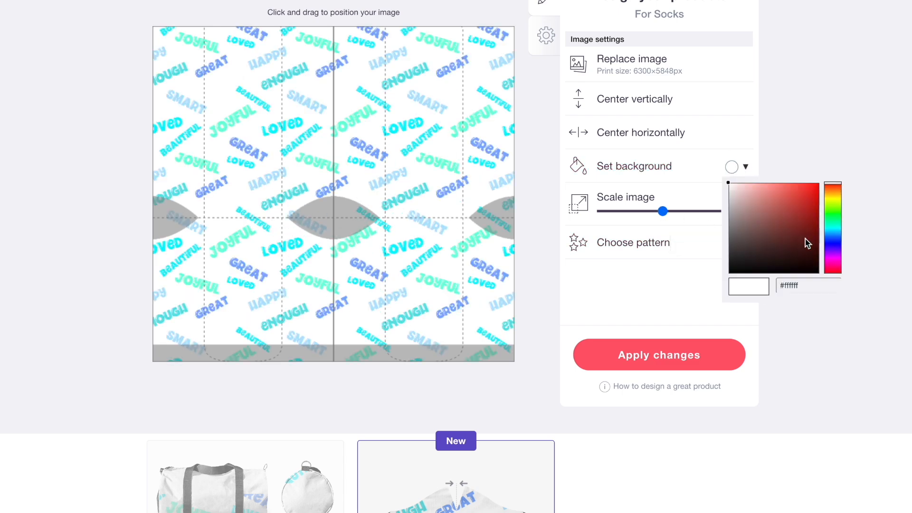
{"action": "left_click", "coordinate": [807, 245]}
{"action": "left_click_drag", "start_coordinate": [835, 251], "coordinate": [834, 258]}
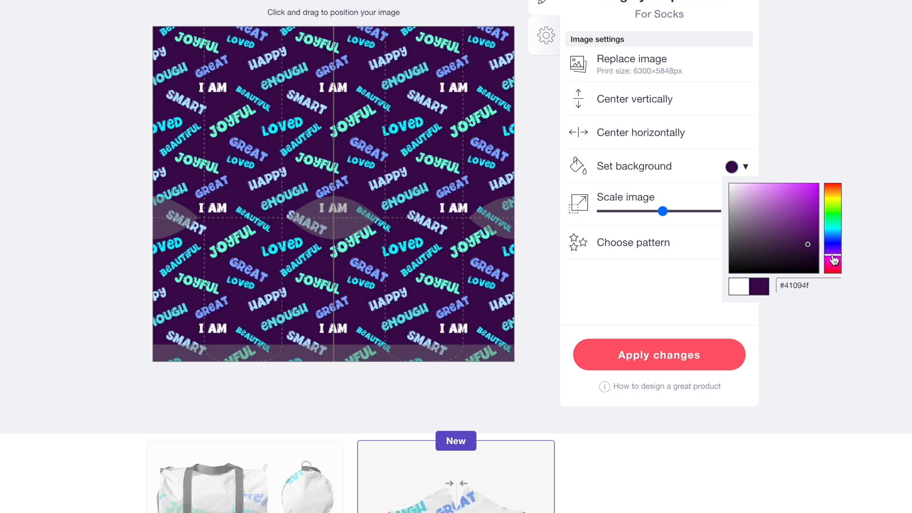
{"action": "left_click", "coordinate": [796, 223]}
{"action": "left_click", "coordinate": [773, 241]}
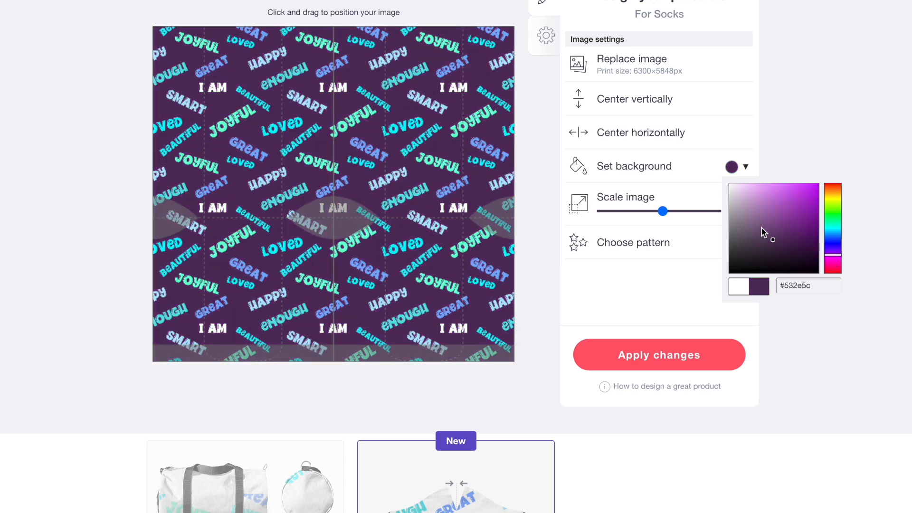
{"action": "left_click", "coordinate": [754, 237]}
{"action": "left_click", "coordinate": [833, 210]}
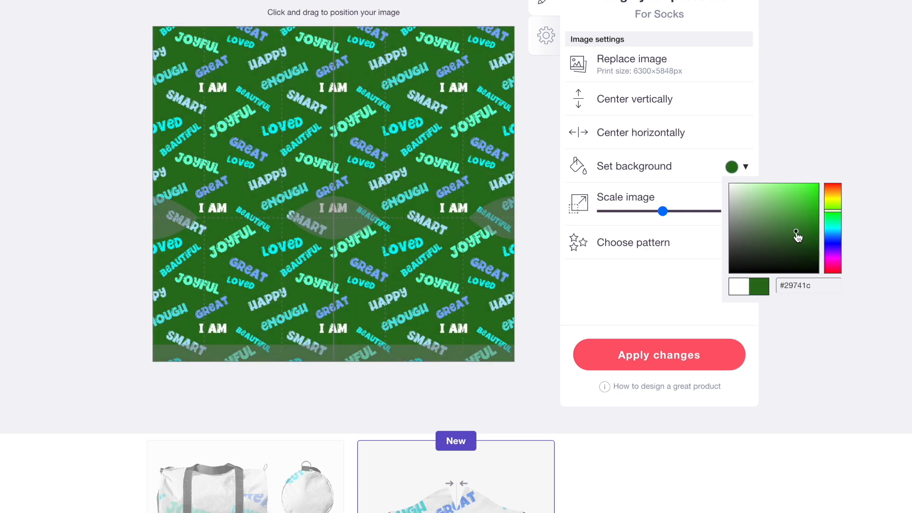
{"action": "left_click", "coordinate": [796, 252]}
{"action": "left_click", "coordinate": [806, 252]}
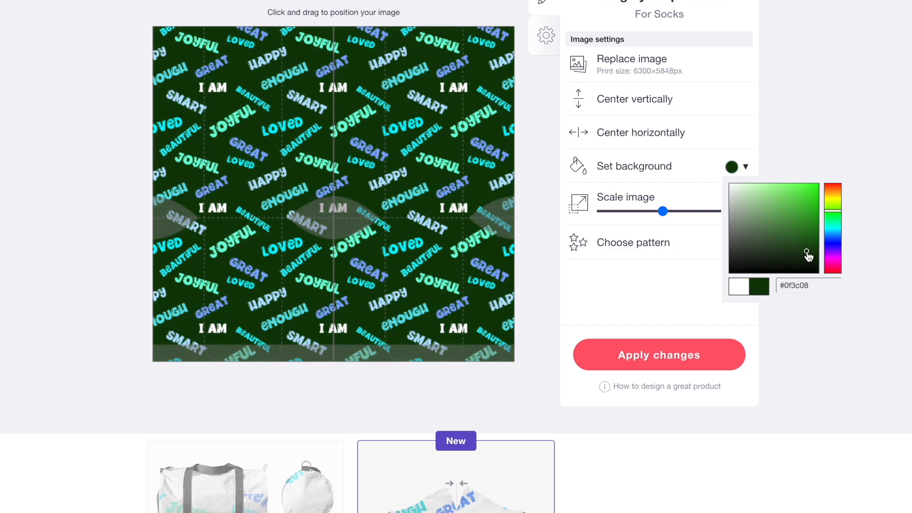
Set the Socks background to black
{"action": "left_click", "coordinate": [814, 265]}
{"action": "left_click_drag", "start_coordinate": [814, 265], "coordinate": [858, 308]}
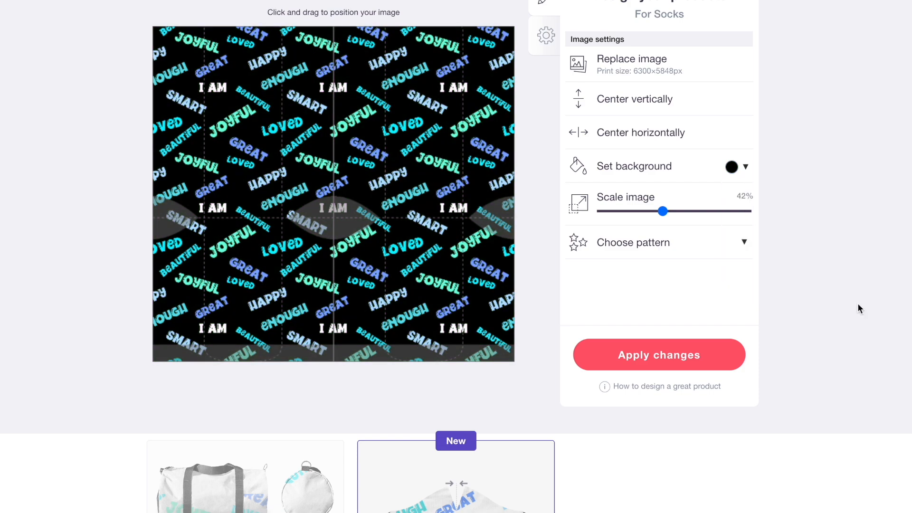
{"action": "scroll", "coordinate": [424, 234], "scroll_direction": "up", "scroll_amount": 7}
Give the Backpacks a black background and repeat the image in a regular grid at 22% scale
{"action": "left_click", "coordinate": [633, 185]}
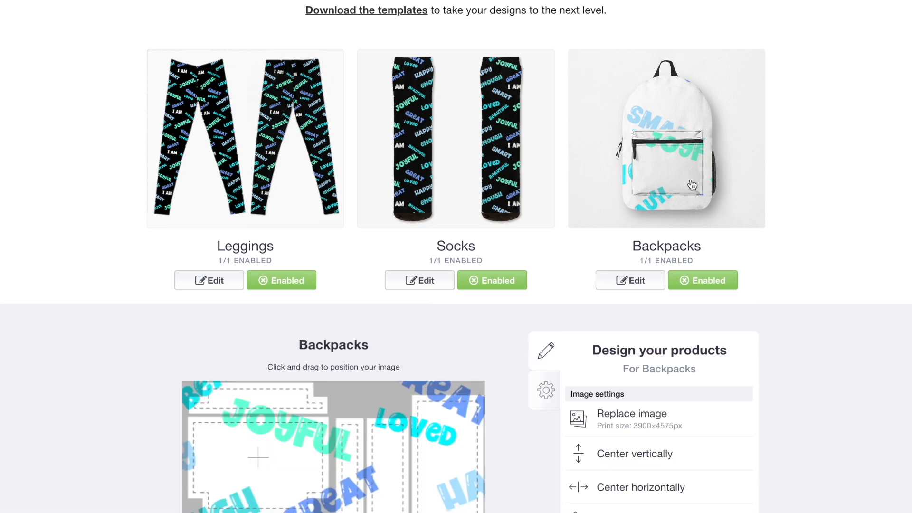
{"action": "scroll", "coordinate": [691, 183], "scroll_direction": "down", "scroll_amount": 8}
{"action": "left_click", "coordinate": [732, 131]}
{"action": "left_click_drag", "start_coordinate": [770, 213], "coordinate": [701, 280]}
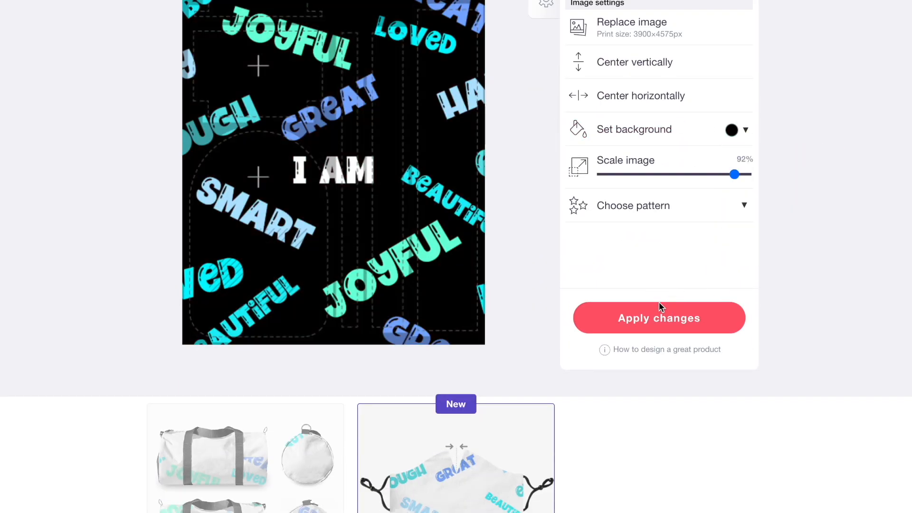
{"action": "left_click", "coordinate": [634, 174]}
{"action": "left_click", "coordinate": [705, 230]}
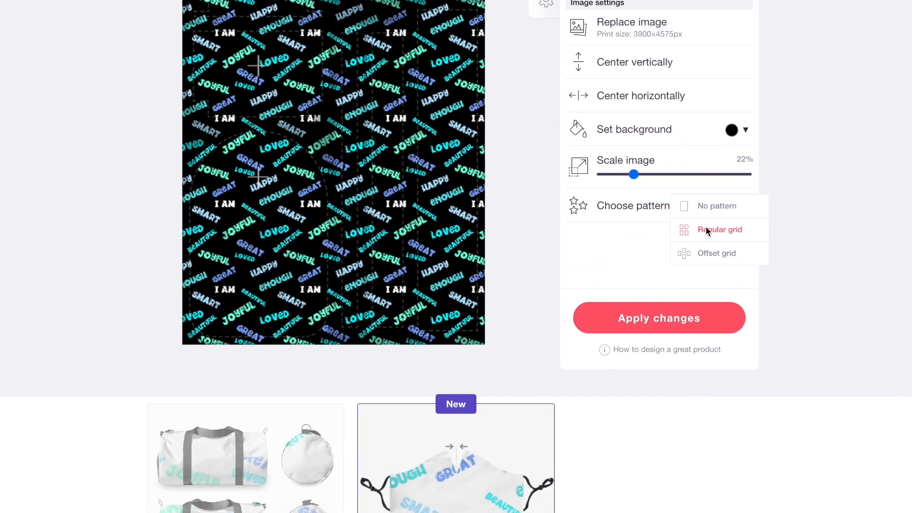
{"action": "scroll", "coordinate": [705, 228], "scroll_direction": "up", "scroll_amount": 7}
Enable Duffle Bags and repeat their image in a regular grid at 38% scale
{"action": "scroll", "coordinate": [370, 170], "scroll_direction": "down", "scroll_amount": 4}
{"action": "left_click", "coordinate": [251, 187]}
{"action": "scroll", "coordinate": [252, 192], "scroll_direction": "down", "scroll_amount": 2}
{"action": "left_click", "coordinate": [289, 203]}
{"action": "scroll", "coordinate": [287, 203], "scroll_direction": "down", "scroll_amount": 5}
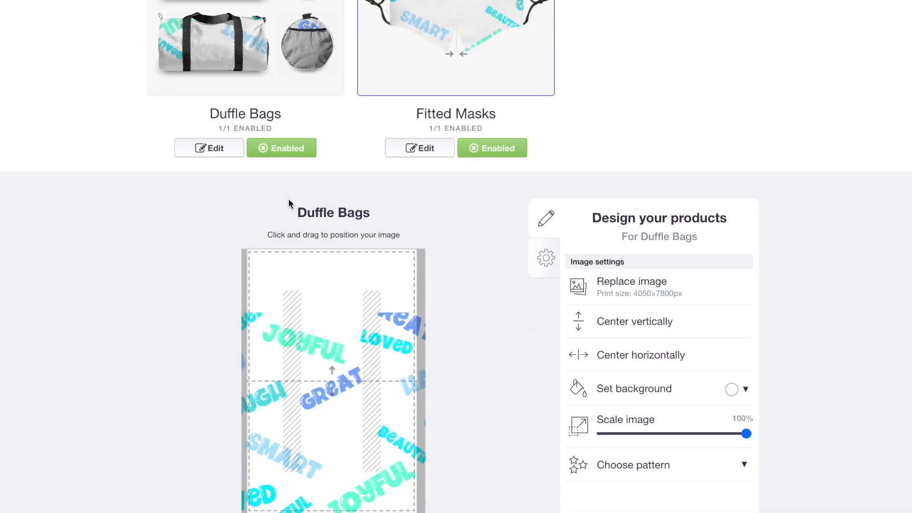
{"action": "left_click", "coordinate": [658, 265]}
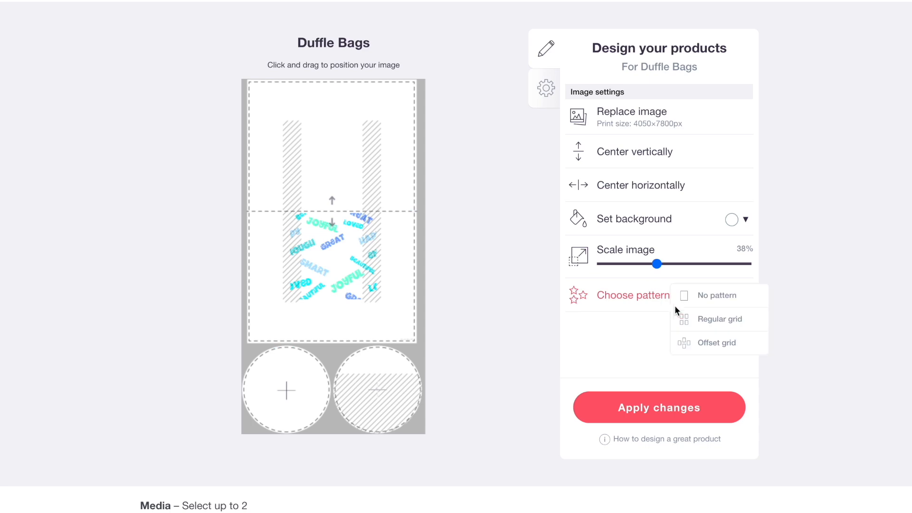
{"action": "left_click", "coordinate": [690, 319]}
Set the Duffle Bags background to black
{"action": "left_click", "coordinate": [734, 222]}
{"action": "left_click_drag", "start_coordinate": [737, 236], "coordinate": [704, 360]}
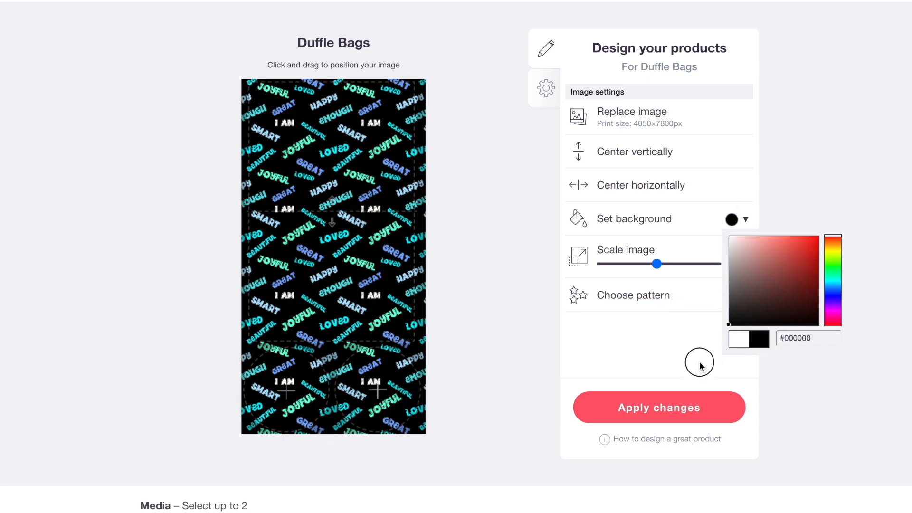
{"action": "left_click", "coordinate": [704, 360]}
{"action": "scroll", "coordinate": [421, 296], "scroll_direction": "up", "scroll_amount": 2}
{"action": "scroll", "coordinate": [420, 296], "scroll_direction": "up", "scroll_amount": 6}
Open the Fitted Masks design for editing and set its background to black
{"action": "left_click", "coordinate": [420, 307]}
{"action": "scroll", "coordinate": [661, 238], "scroll_direction": "down", "scroll_amount": 8}
{"action": "left_click", "coordinate": [730, 246]}
{"action": "left_click_drag", "start_coordinate": [757, 301], "coordinate": [769, 393]}
{"action": "left_click", "coordinate": [770, 393]}
Repeat the Fitted Masks image in a regular grid at 28% scale, positioned with "I AM" on each half
{"action": "left_click", "coordinate": [643, 291]}
{"action": "left_click", "coordinate": [635, 321]}
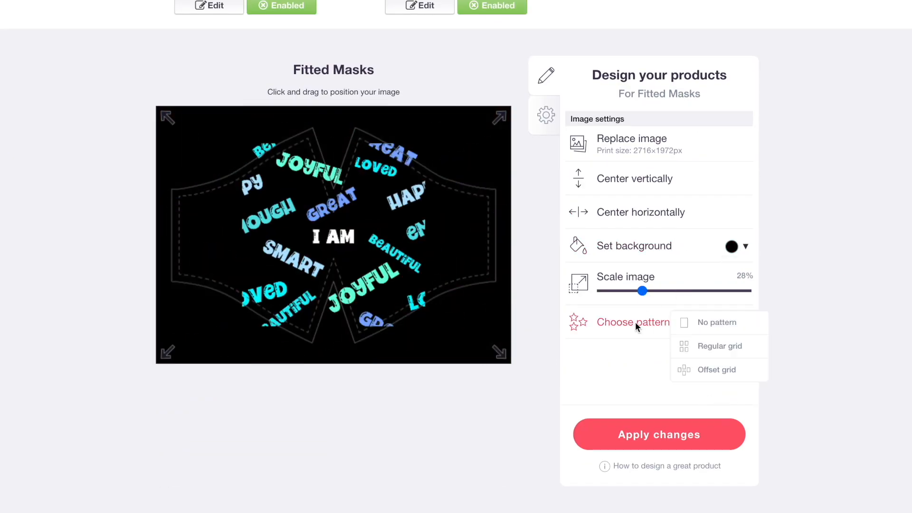
{"action": "left_click", "coordinate": [680, 345]}
{"action": "left_click_drag", "start_coordinate": [431, 218], "coordinate": [426, 257]}
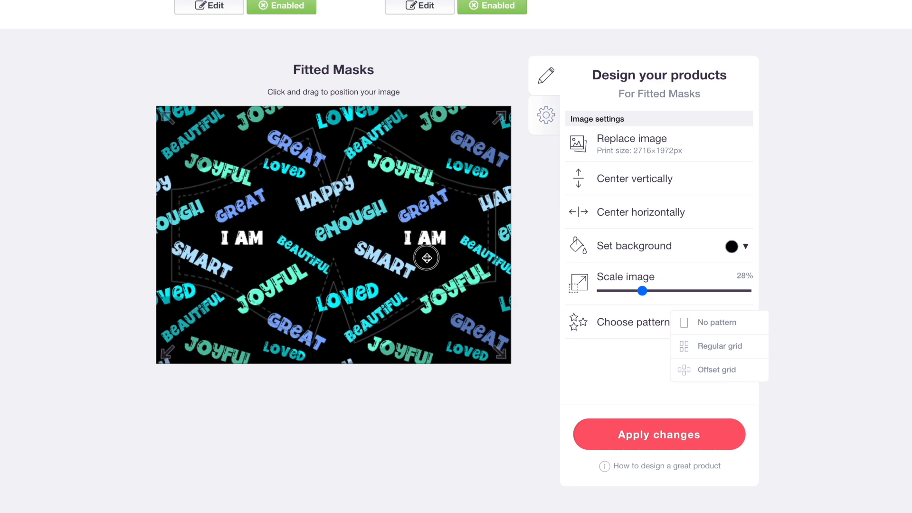
{"action": "scroll", "coordinate": [426, 257], "scroll_direction": "up", "scroll_amount": 8}
Choose Digital Art and Design & Illustration as media, and add the work to the Life in Patterns and WEIRD collections
{"action": "scroll", "coordinate": [238, 209], "scroll_direction": "down", "scroll_amount": 6}
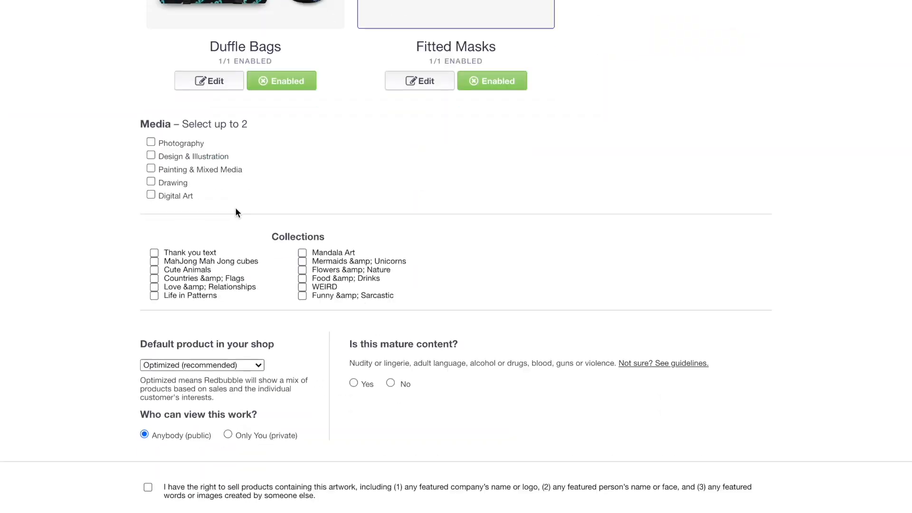
{"action": "left_click", "coordinate": [152, 194]}
{"action": "left_click", "coordinate": [150, 155]}
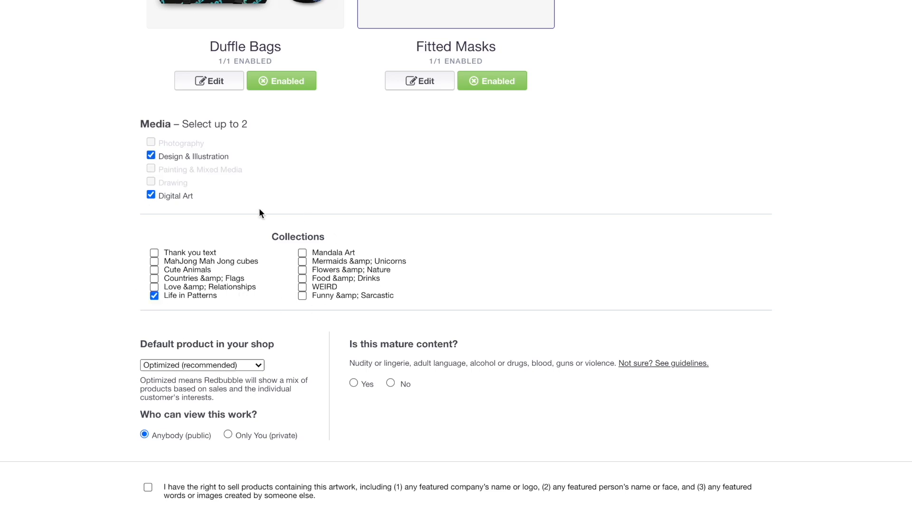
{"action": "left_click", "coordinate": [303, 288]}
Review all product previews, from the clothing to the Fitted Masks, checking their design, background and enabled state
{"action": "scroll", "coordinate": [376, 387], "scroll_direction": "up", "scroll_amount": 20}
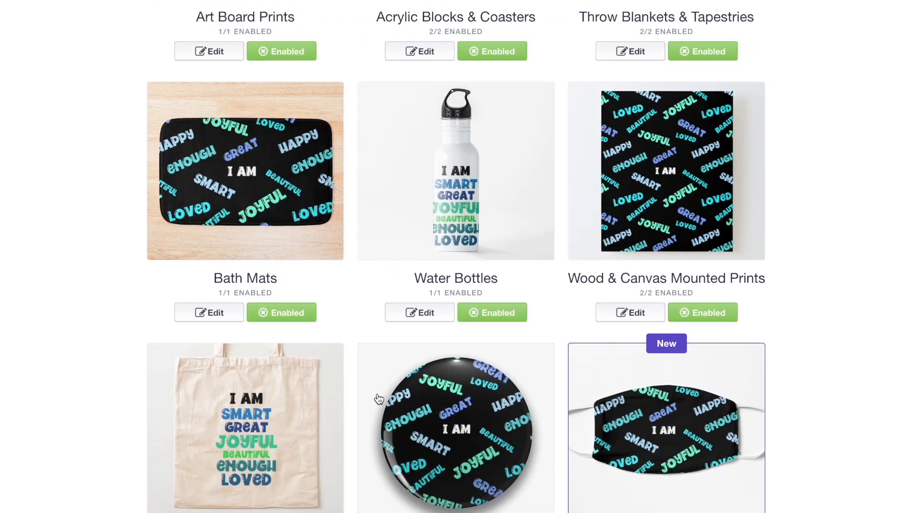
{"action": "scroll", "coordinate": [379, 398], "scroll_direction": "up", "scroll_amount": 20}
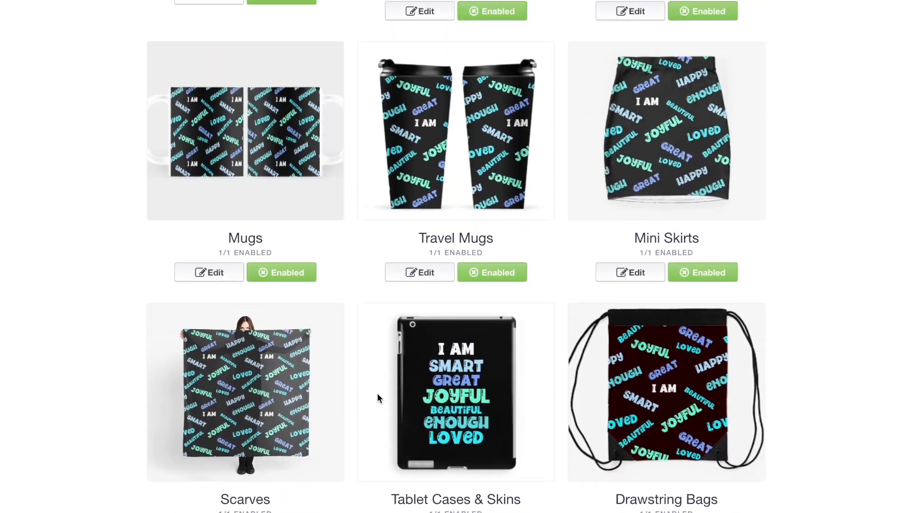
{"action": "scroll", "coordinate": [377, 398], "scroll_direction": "up", "scroll_amount": 10}
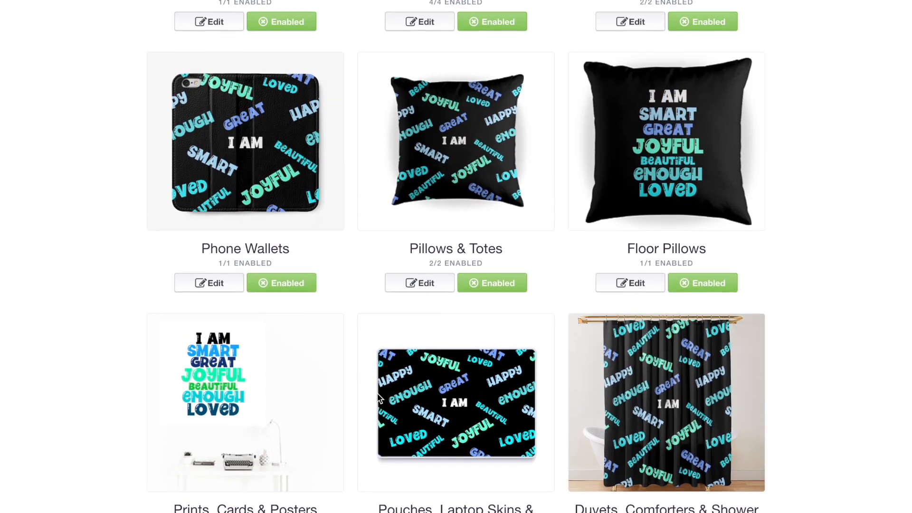
{"action": "scroll", "coordinate": [379, 398], "scroll_direction": "up", "scroll_amount": 8}
{"action": "scroll", "coordinate": [377, 398], "scroll_direction": "up", "scroll_amount": 8}
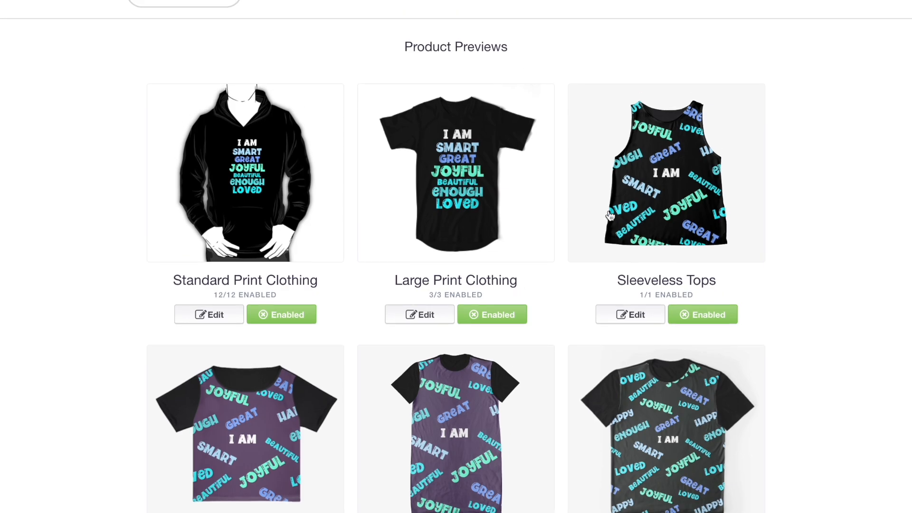
{"action": "scroll", "coordinate": [618, 204], "scroll_direction": "down", "scroll_amount": 20}
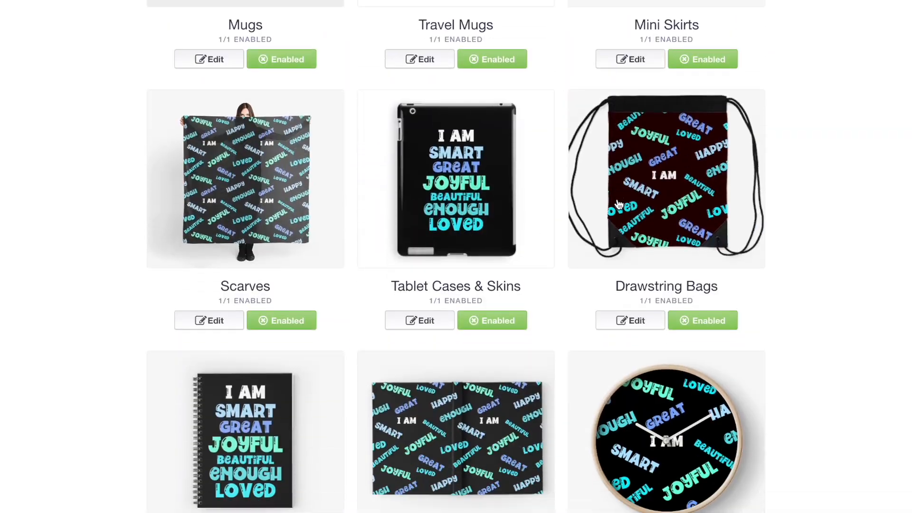
{"action": "scroll", "coordinate": [618, 204], "scroll_direction": "down", "scroll_amount": 20}
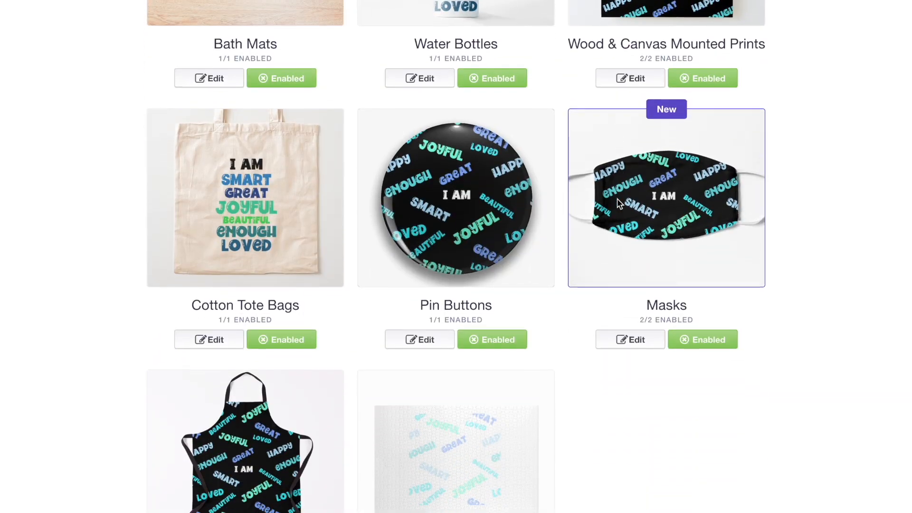
{"action": "scroll", "coordinate": [619, 204], "scroll_direction": "down", "scroll_amount": 18}
{"action": "scroll", "coordinate": [619, 204], "scroll_direction": "up", "scroll_amount": 8}
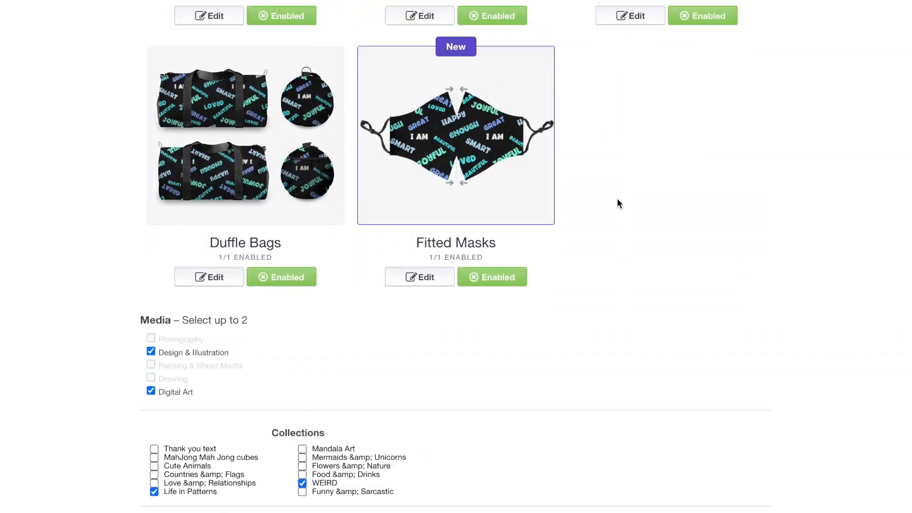
{"action": "scroll", "coordinate": [214, 232], "scroll_direction": "down", "scroll_amount": 10}
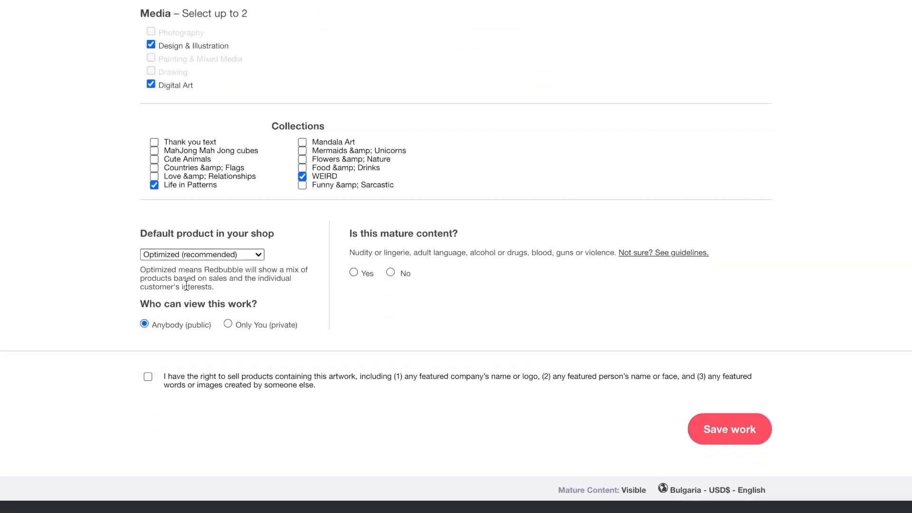
Set Sticker as the default shop product, mark the work as not mature content, and confirm the right to sell it
{"action": "left_click", "coordinate": [176, 254]}
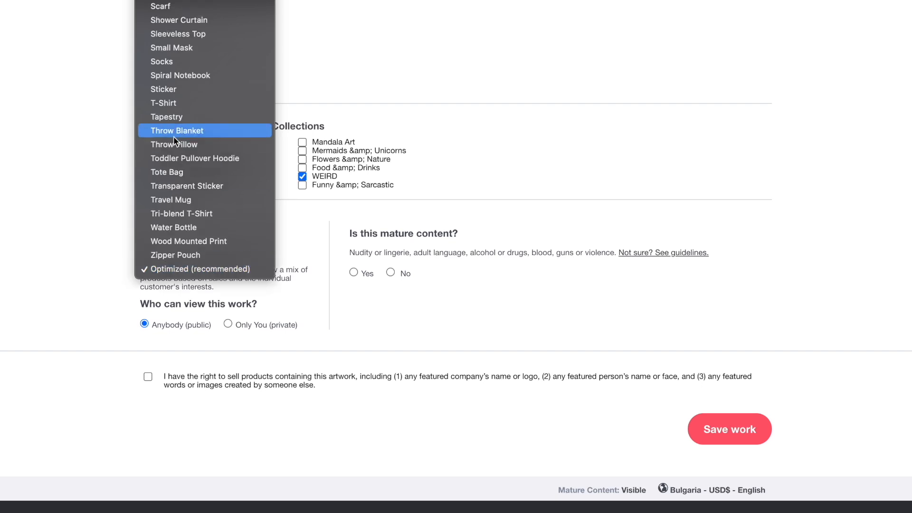
{"action": "left_click", "coordinate": [179, 107]}
{"action": "left_click", "coordinate": [391, 273]}
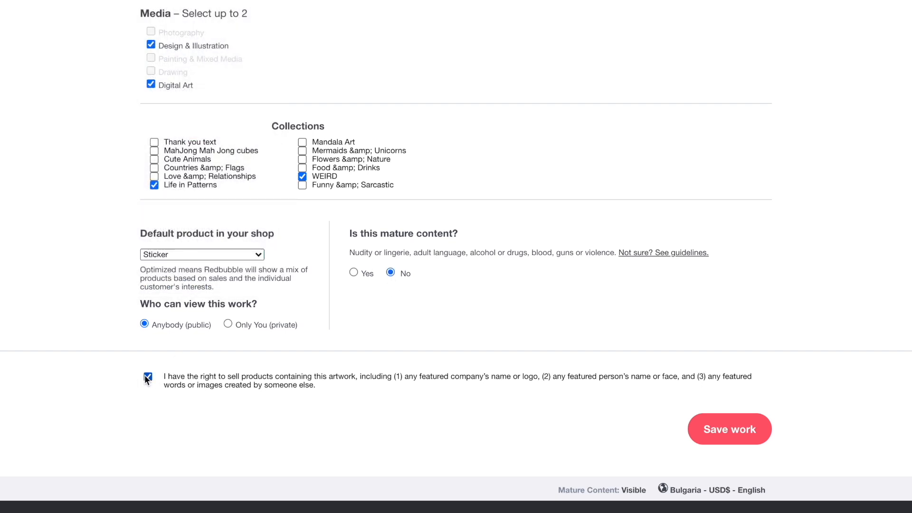
Save the work with the completed product and publishing settings
{"action": "left_click", "coordinate": [720, 435]}
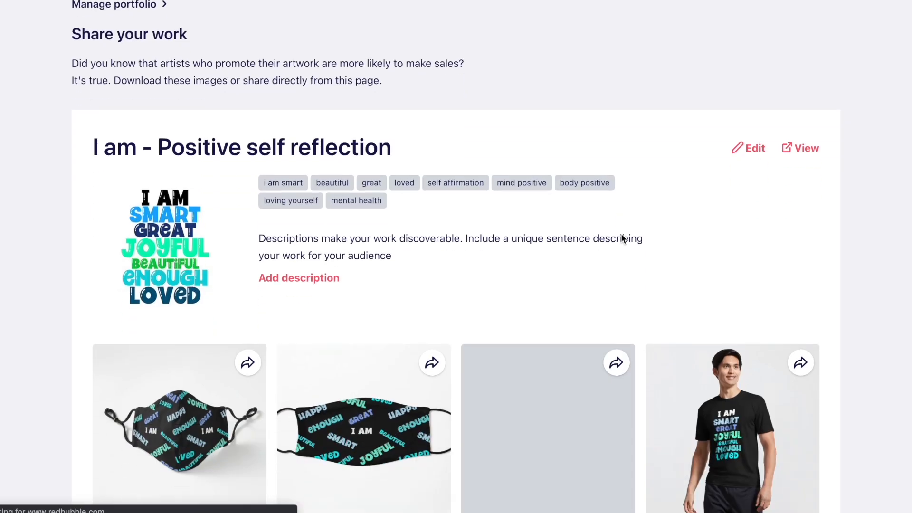
Review the published work's product images, from the masks and T-shirts to the phone cases, prints and home items
{"action": "scroll", "coordinate": [624, 239], "scroll_direction": "down", "scroll_amount": 2}
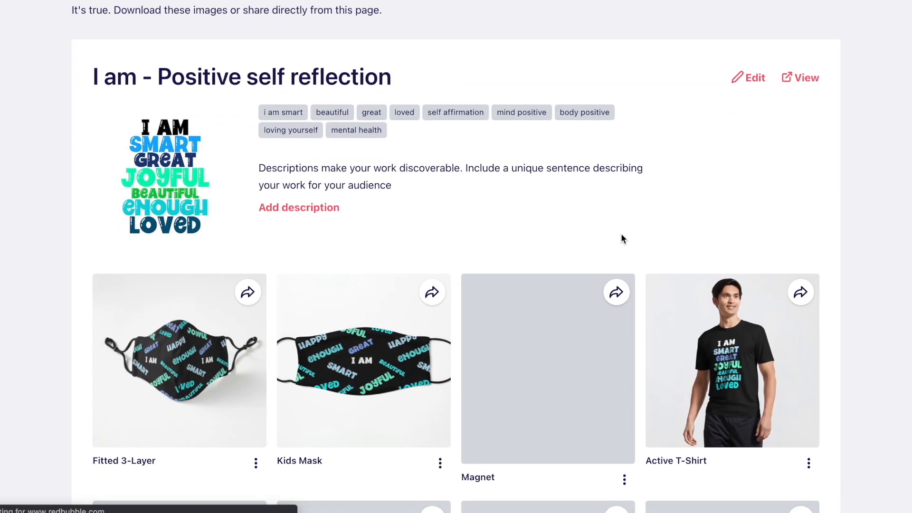
{"action": "scroll", "coordinate": [622, 237], "scroll_direction": "down", "scroll_amount": 4}
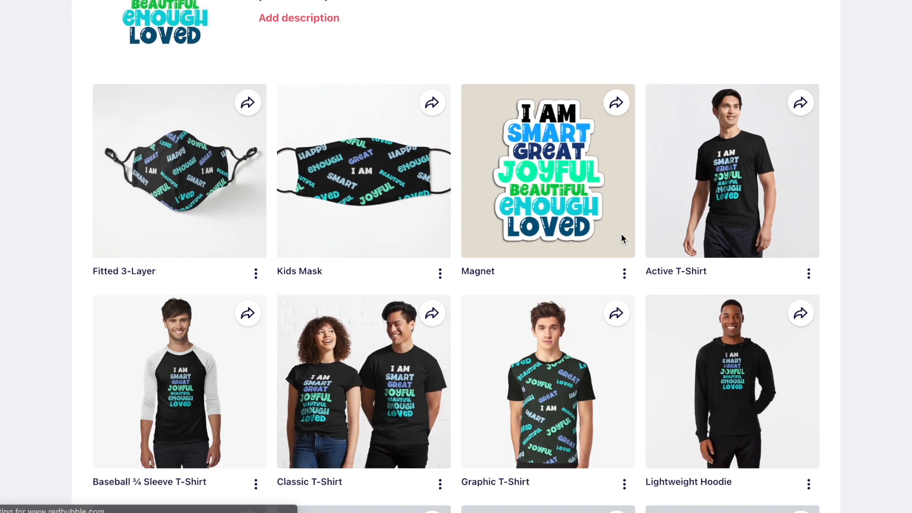
{"action": "scroll", "coordinate": [563, 133], "scroll_direction": "down", "scroll_amount": 7}
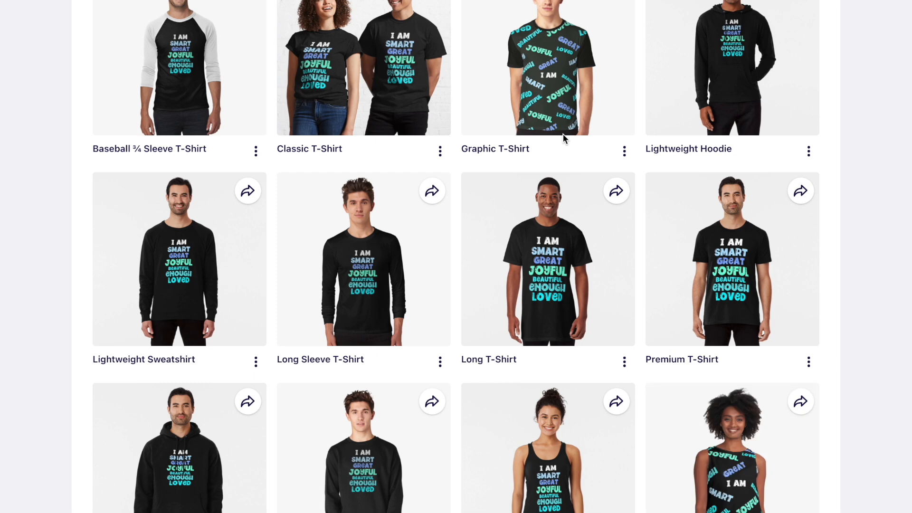
{"action": "scroll", "coordinate": [563, 134], "scroll_direction": "down", "scroll_amount": 9}
{"action": "scroll", "coordinate": [563, 135], "scroll_direction": "down", "scroll_amount": 6}
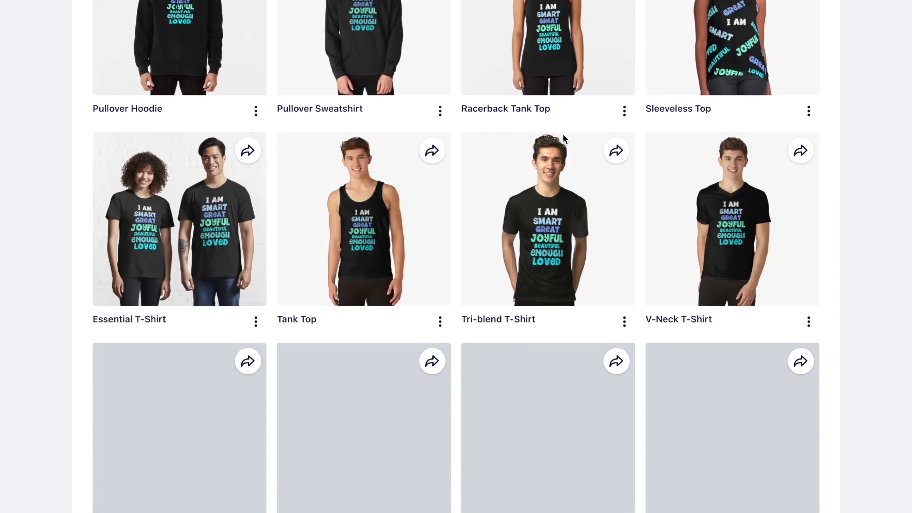
{"action": "scroll", "coordinate": [563, 134], "scroll_direction": "down", "scroll_amount": 5}
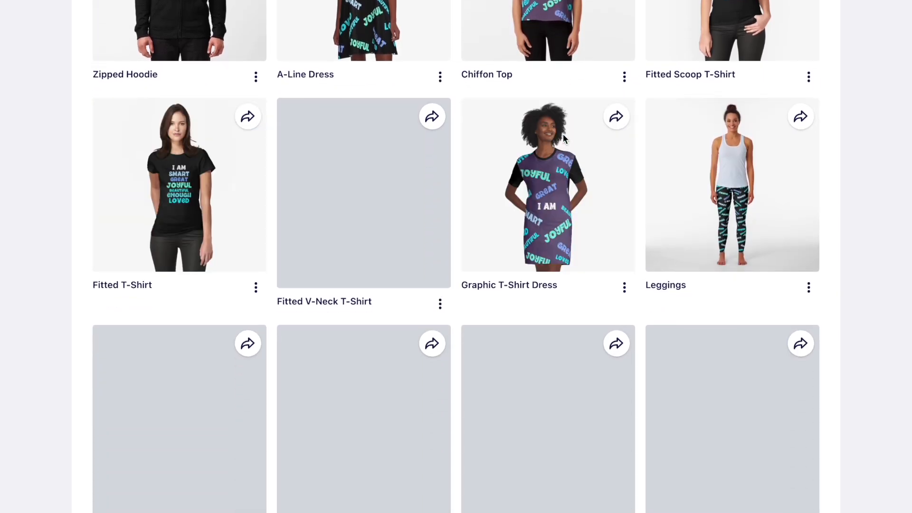
{"action": "scroll", "coordinate": [563, 137], "scroll_direction": "down", "scroll_amount": 5}
{"action": "scroll", "coordinate": [564, 138], "scroll_direction": "down", "scroll_amount": 8}
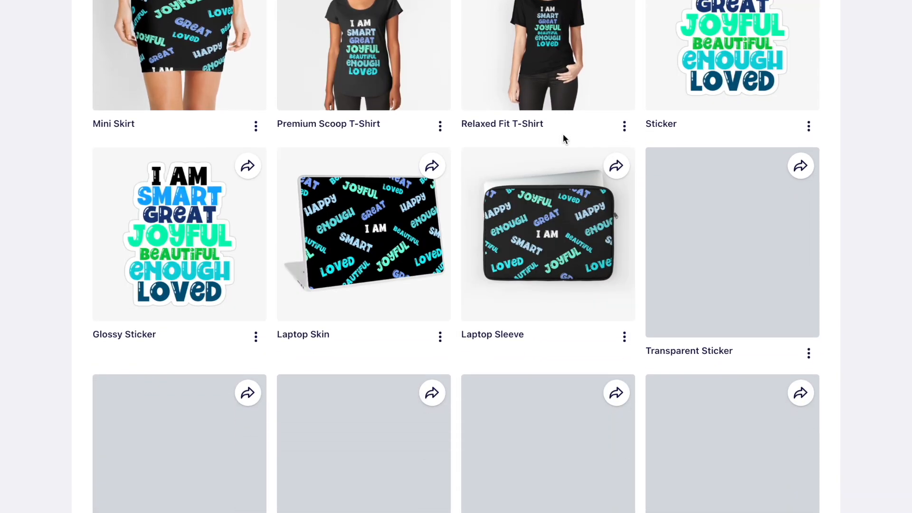
{"action": "scroll", "coordinate": [564, 138], "scroll_direction": "down", "scroll_amount": 5}
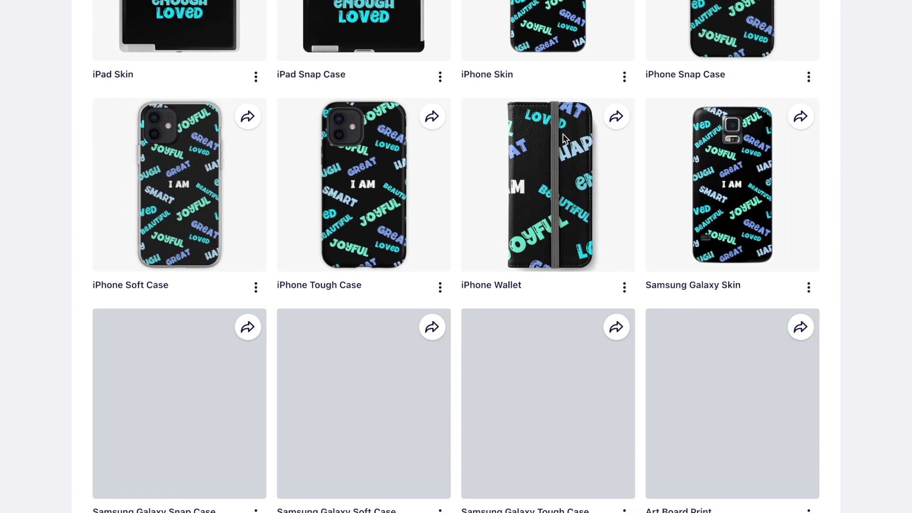
{"action": "scroll", "coordinate": [565, 138], "scroll_direction": "down", "scroll_amount": 5}
{"action": "scroll", "coordinate": [564, 137], "scroll_direction": "down", "scroll_amount": 4}
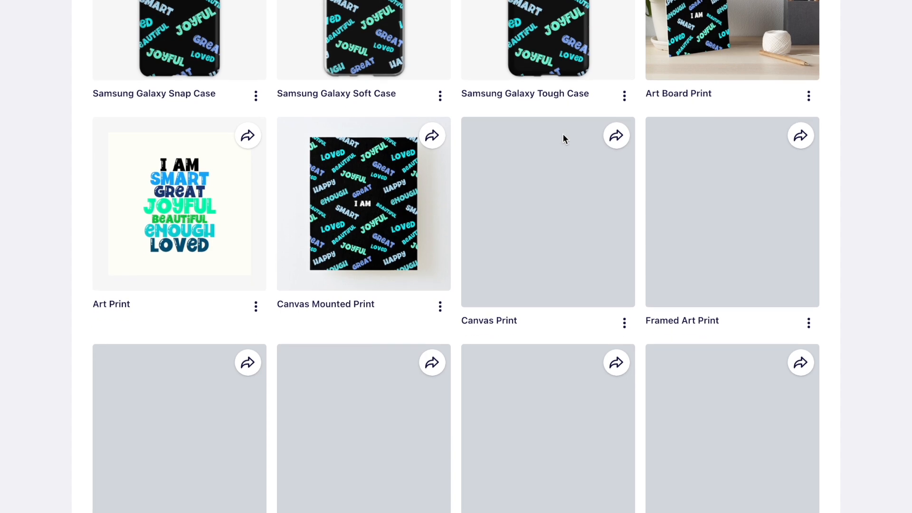
{"action": "scroll", "coordinate": [563, 138], "scroll_direction": "down", "scroll_amount": 3}
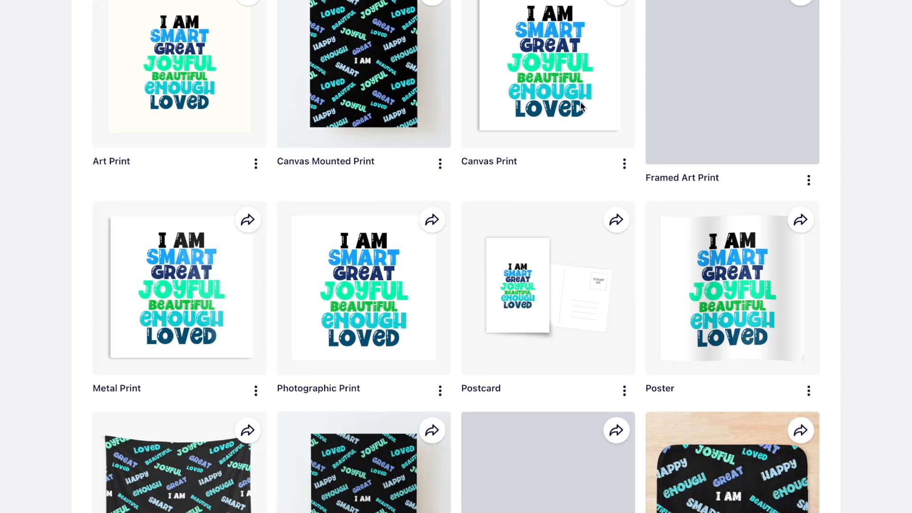
{"action": "scroll", "coordinate": [581, 106], "scroll_direction": "down", "scroll_amount": 12}
{"action": "scroll", "coordinate": [580, 105], "scroll_direction": "down", "scroll_amount": 13}
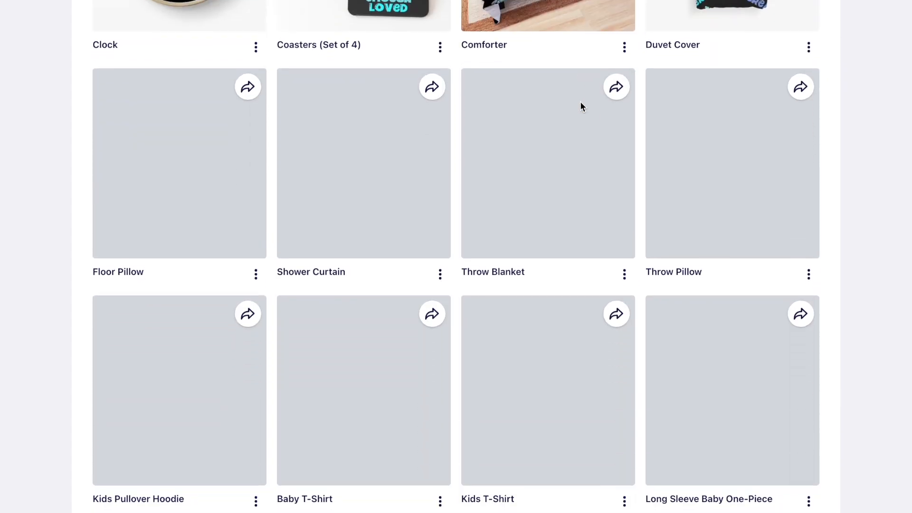
{"action": "scroll", "coordinate": [580, 101], "scroll_direction": "down", "scroll_amount": 7}
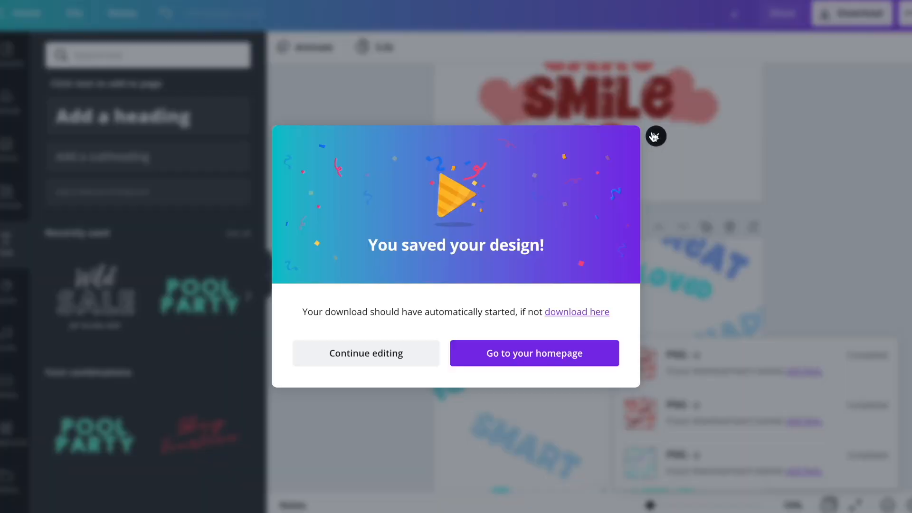
Switch to the Canva design, dismiss the download confirmation, and add a blank page 8 at the end
{"action": "left_click", "coordinate": [655, 137]}
{"action": "scroll", "coordinate": [807, 198], "scroll_direction": "down", "scroll_amount": 15}
{"action": "scroll", "coordinate": [807, 199], "scroll_direction": "down", "scroll_amount": 8}
{"action": "left_click", "coordinate": [580, 454]}
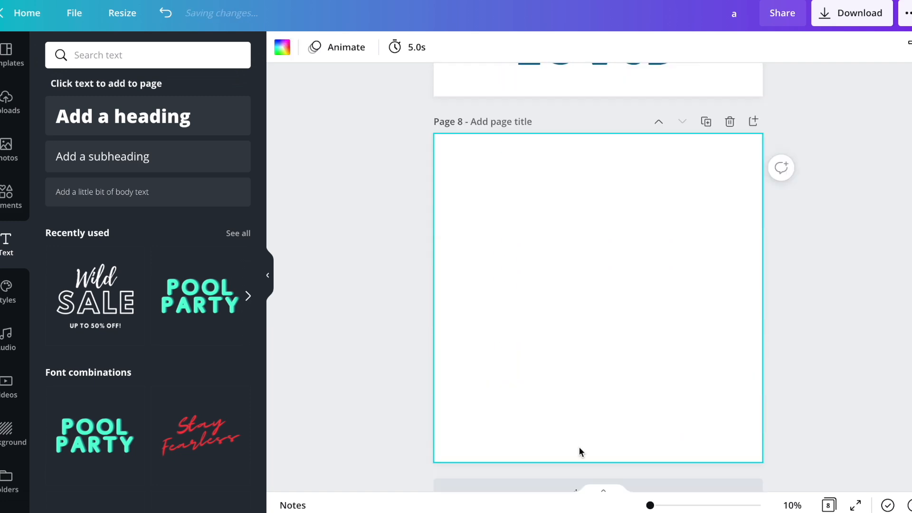
Copy the "ENOUGH" text from the "I AM" page onto the blank page 8
{"action": "scroll", "coordinate": [542, 243], "scroll_direction": "up", "scroll_amount": 6}
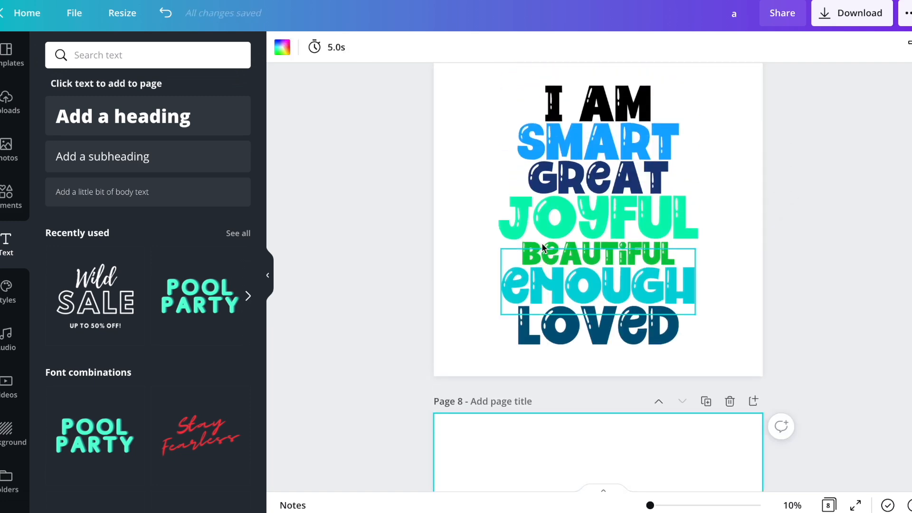
{"action": "left_click", "coordinate": [622, 277]}
{"action": "scroll", "coordinate": [622, 277], "scroll_direction": "down", "scroll_amount": 5}
{"action": "left_click", "coordinate": [602, 307]}
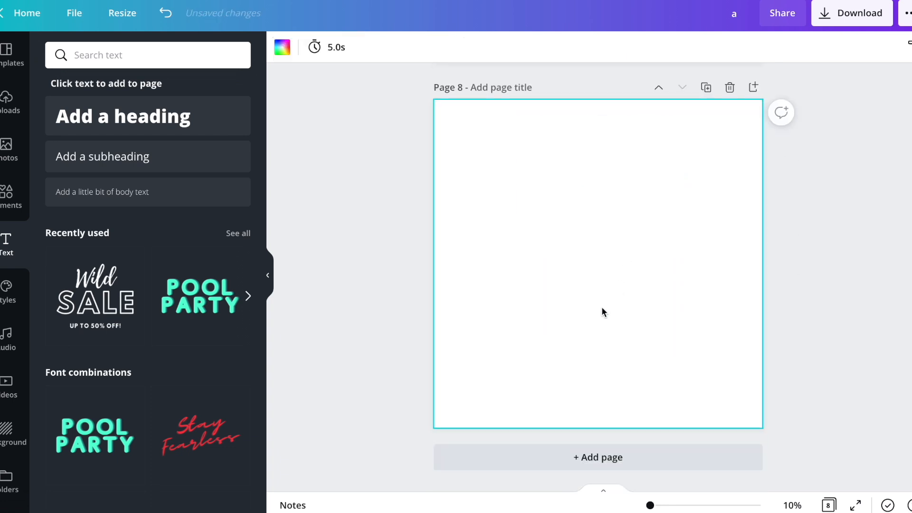
{"action": "key", "text": "ctrl+v"}
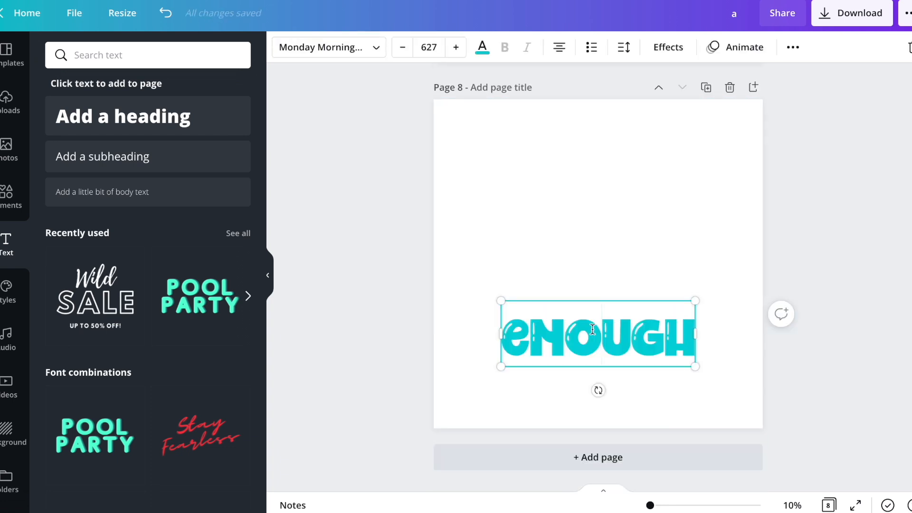
Change the copied "ENOUGH" text to the Fun Baking Shine font and set it in uppercase
{"action": "left_click", "coordinate": [312, 43]}
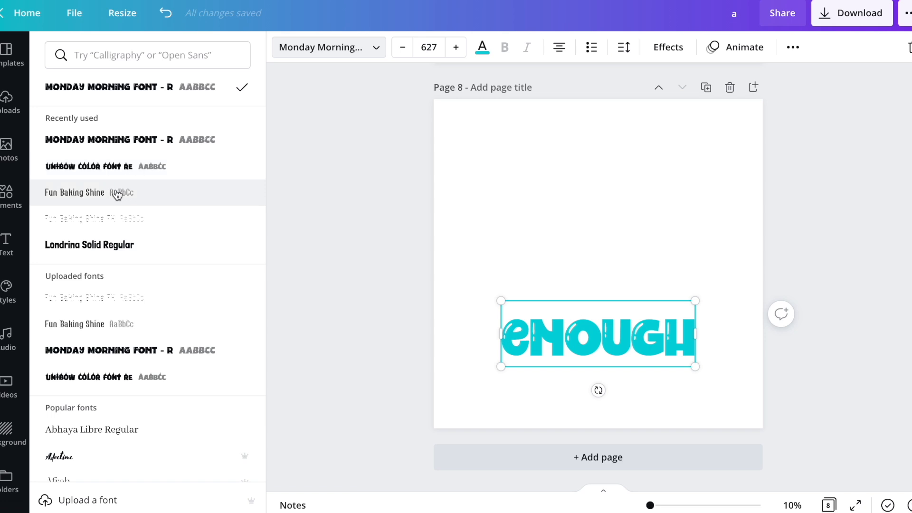
{"action": "left_click", "coordinate": [741, 314]}
{"action": "left_click", "coordinate": [699, 325]}
{"action": "left_click", "coordinate": [619, 336]}
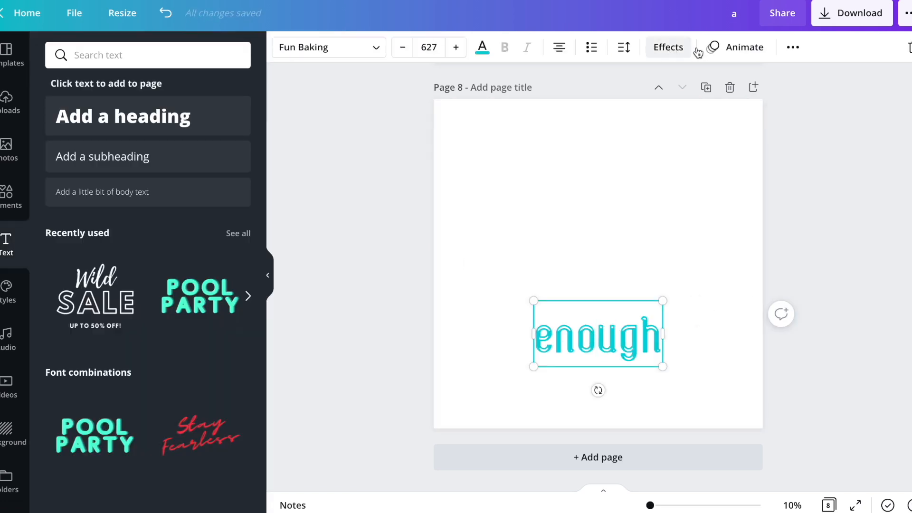
{"action": "left_click", "coordinate": [792, 48]}
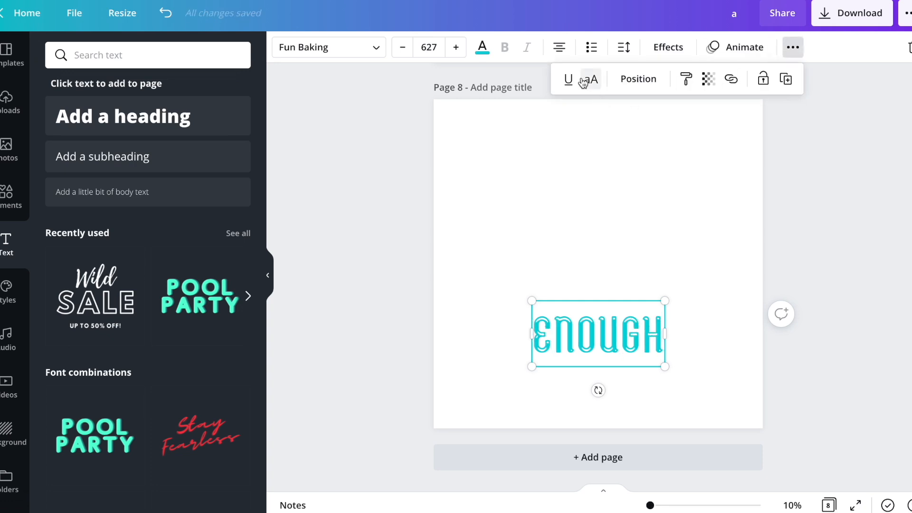
Enlarge the "ENOUGH" text to about 3,900 px wide and move it to the top of page 8
{"action": "left_click_drag", "start_coordinate": [671, 297], "coordinate": [787, 229]}
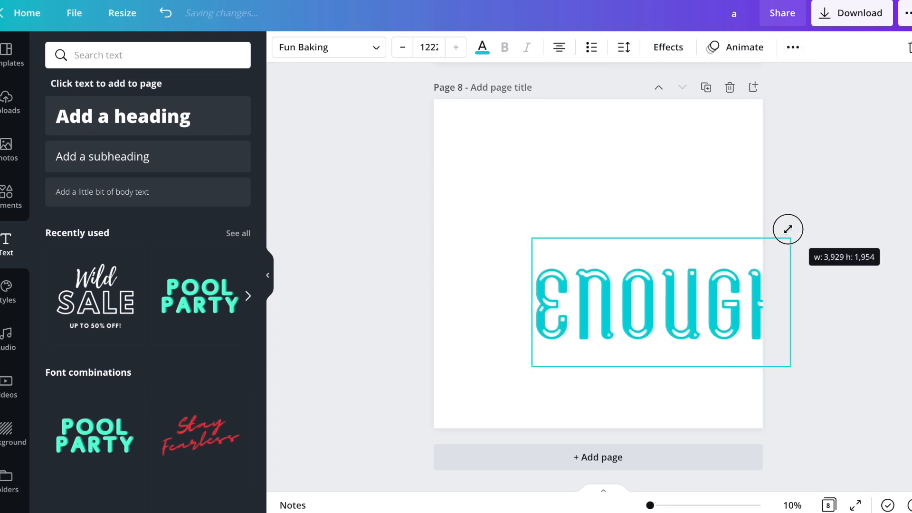
{"action": "left_click", "coordinate": [684, 181]}
{"action": "left_click_drag", "start_coordinate": [692, 308], "coordinate": [626, 168]}
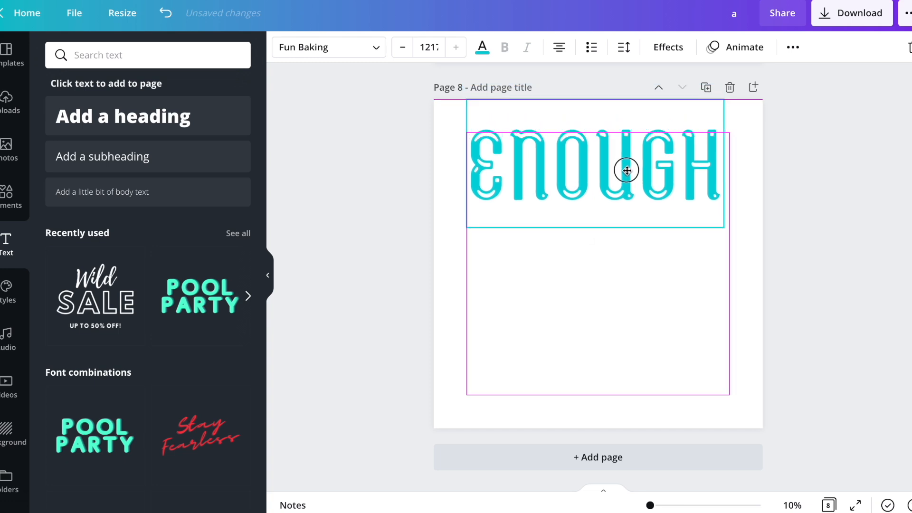
Replace the enlarged word's text with "FAMILY"
{"action": "double_click", "coordinate": [627, 173]}
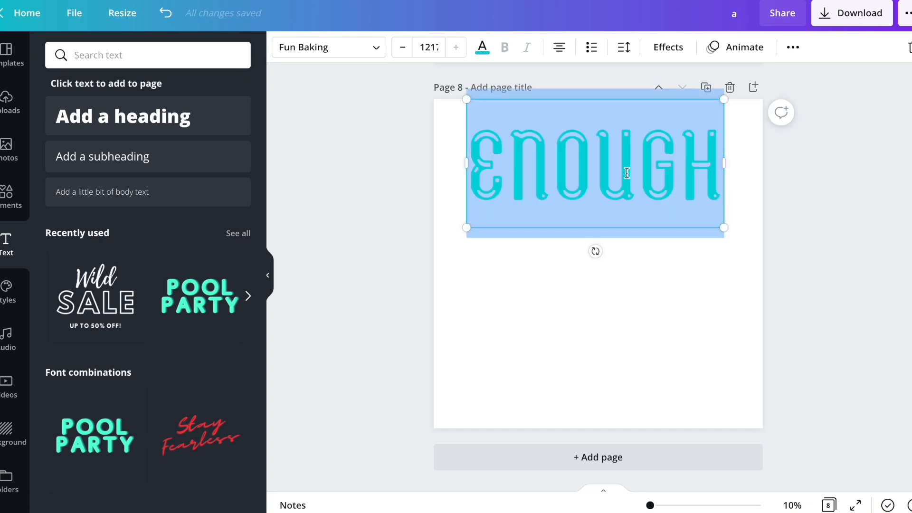
{"action": "type", "text": "FAM"}
{"action": "key", "text": "BackSpace"}
{"action": "key", "text": "BackSpace"}
{"action": "type", "text": "AMILY"}
Duplicate the "FAMILY" line downwards twice, changing the copies to "TOGETHER" and "HAPPINESS"
{"action": "left_click_drag", "start_coordinate": [645, 161], "coordinate": [641, 235]}
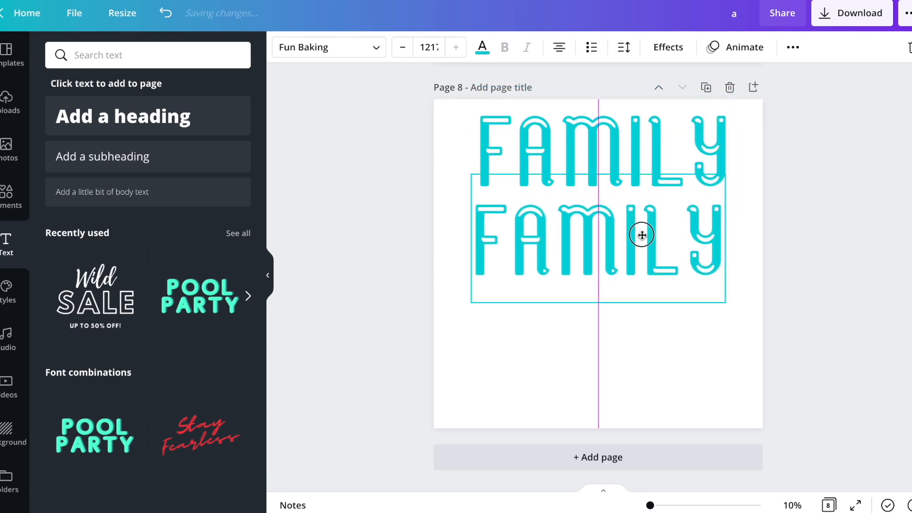
{"action": "double_click", "coordinate": [641, 234]}
{"action": "type", "text": "TOGETHER"}
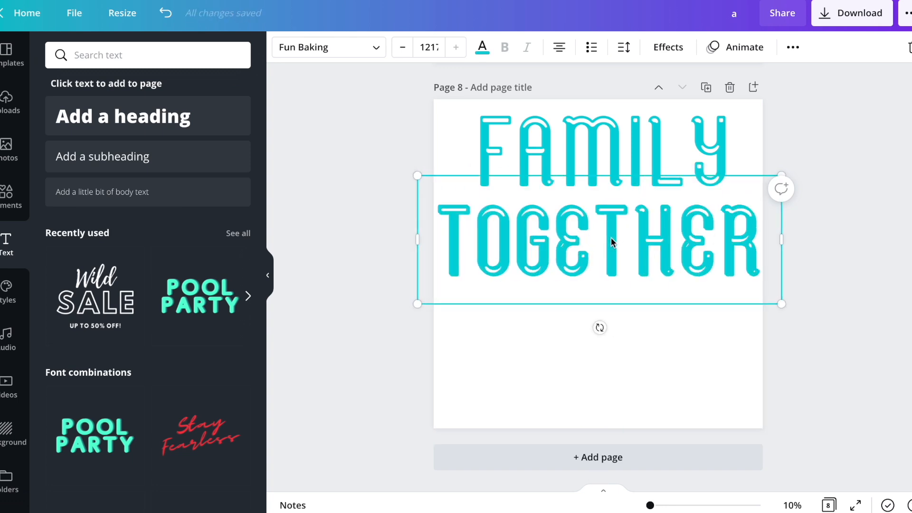
{"action": "left_click_drag", "start_coordinate": [611, 243], "coordinate": [608, 338], "text": "alt"}
{"action": "double_click", "coordinate": [608, 338]}
{"action": "type", "text": "HAPPINESS"}
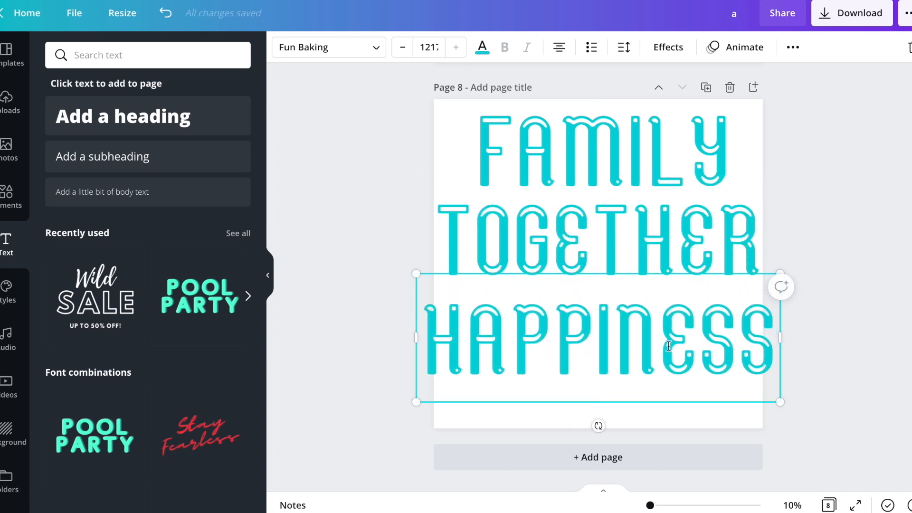
Scale "HAPPINESS" and "TOGETHER" down to the page width and place "TOGETHER" close above "HAPPINESS"
{"action": "left_click_drag", "start_coordinate": [783, 404], "coordinate": [769, 396]}
{"action": "left_click_drag", "start_coordinate": [411, 398], "coordinate": [429, 391]}
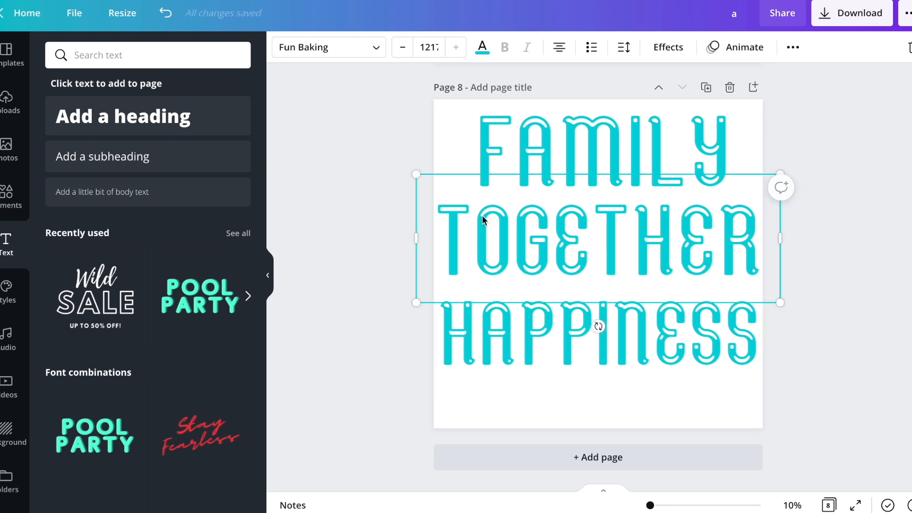
{"action": "left_click_drag", "start_coordinate": [421, 237], "coordinate": [442, 236]}
{"action": "left_click_drag", "start_coordinate": [606, 230], "coordinate": [605, 246]}
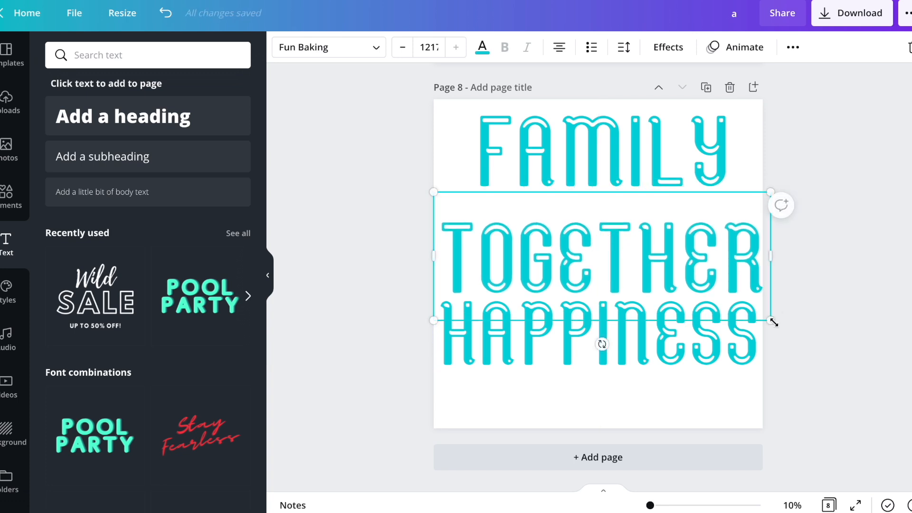
{"action": "left_click_drag", "start_coordinate": [771, 320], "coordinate": [768, 319]}
Enlarge "FAMILY" to the full page width and position it directly above "TOGETHER"
{"action": "left_click_drag", "start_coordinate": [641, 159], "coordinate": [598, 188]}
{"action": "left_click_drag", "start_coordinate": [686, 116], "coordinate": [766, 96]}
{"action": "left_click", "coordinate": [858, 251]}
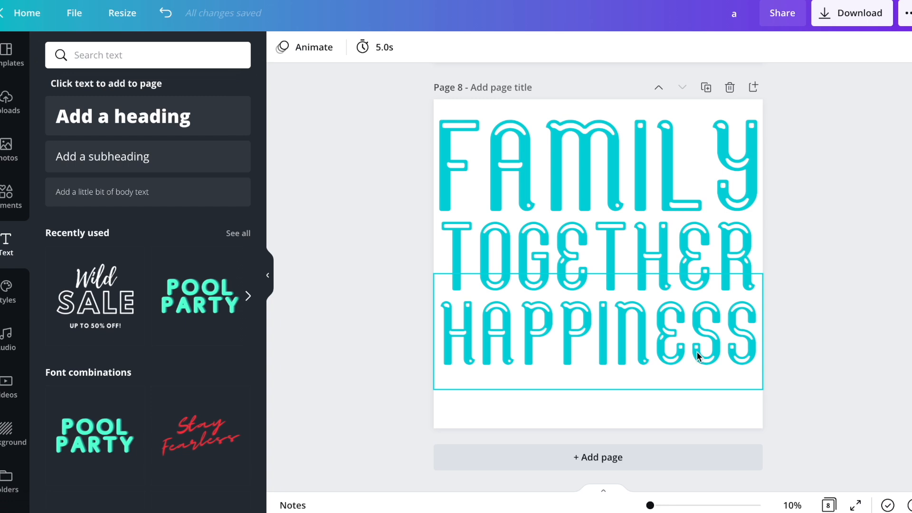
Move "HAPPINESS", "TOGETHER" and "FAMILY" down the page to make room for a line at the top
{"action": "left_click_drag", "start_coordinate": [659, 359], "coordinate": [658, 409]}
{"action": "left_click_drag", "start_coordinate": [631, 272], "coordinate": [632, 328]}
{"action": "left_click_drag", "start_coordinate": [620, 177], "coordinate": [622, 235]}
Duplicate "HAPPINESS" above "FAMILY", change its text to "COMMITMENT", and scale it to the page width at size 852
{"action": "left_click_drag", "start_coordinate": [662, 403], "coordinate": [666, 161]}
{"action": "left_click_drag", "start_coordinate": [862, 197], "coordinate": [760, 183]}
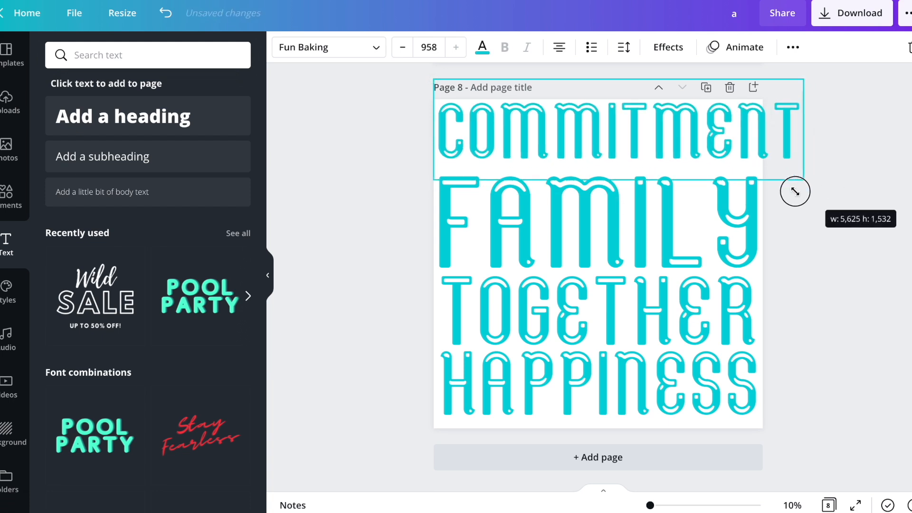
{"action": "left_click", "coordinate": [794, 183]}
{"action": "left_click", "coordinate": [692, 140]}
{"action": "left_click_drag", "start_coordinate": [682, 138], "coordinate": [682, 151]}
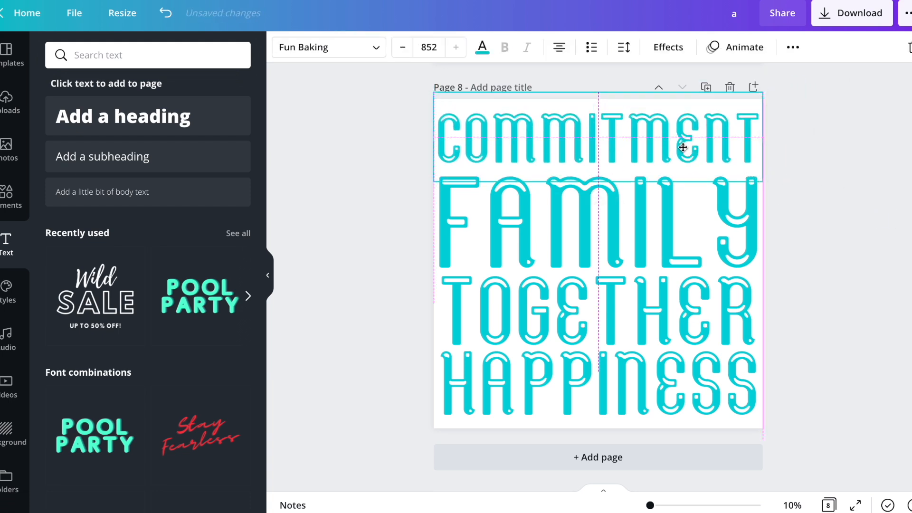
{"action": "left_click", "coordinate": [810, 237]}
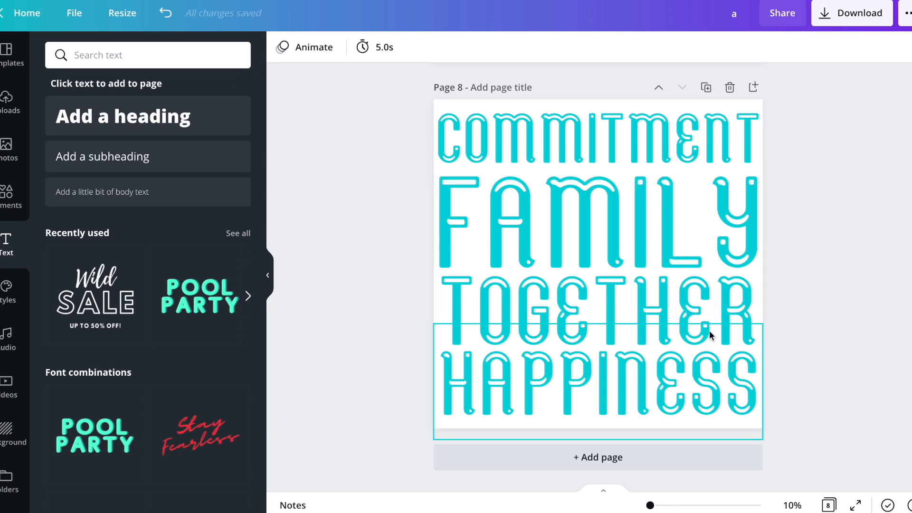
Even out the line spacing by shifting "HAPPINESS" slightly down and nudging "COMMITMENT" slightly up
{"action": "left_click", "coordinate": [682, 233]}
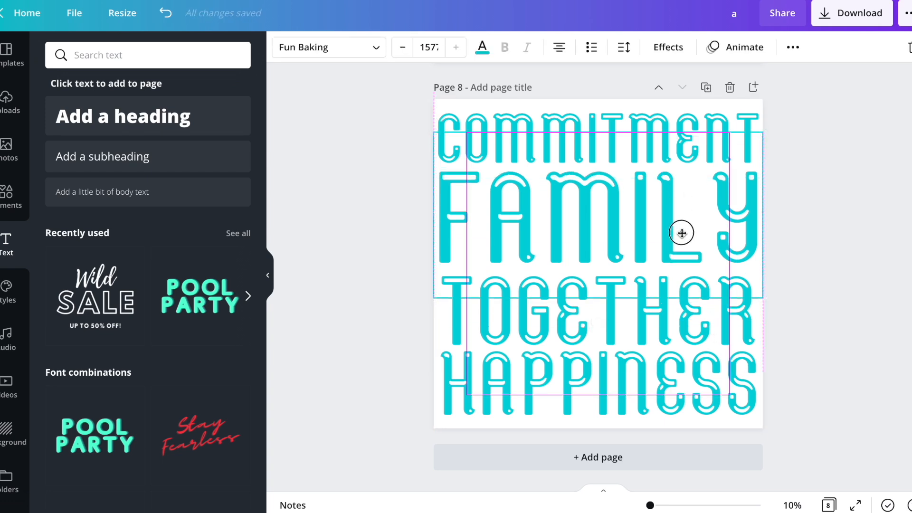
{"action": "left_click", "coordinate": [830, 276]}
{"action": "left_click", "coordinate": [644, 410]}
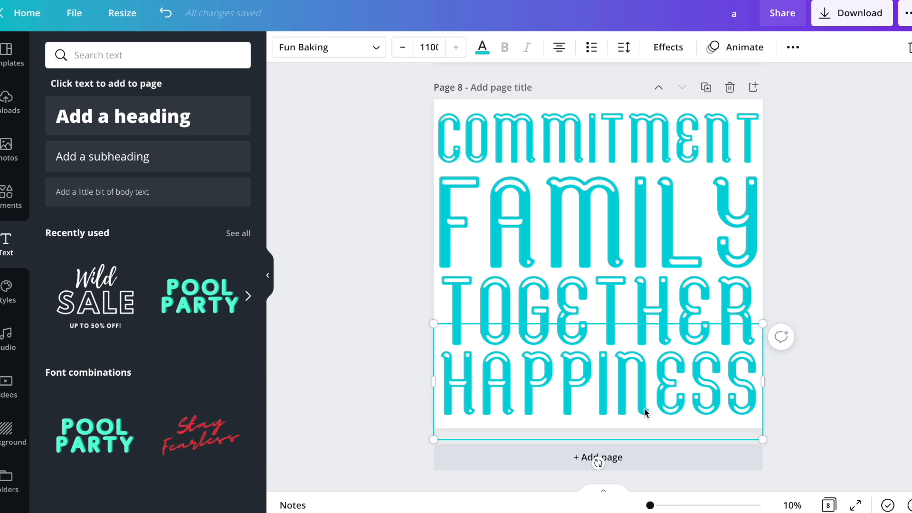
{"action": "left_click_drag", "start_coordinate": [644, 411], "coordinate": [644, 414]}
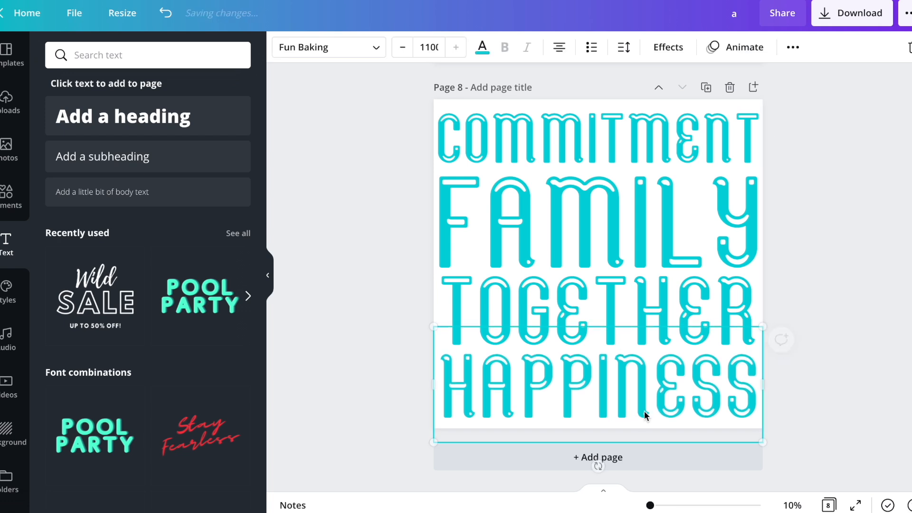
{"action": "left_click", "coordinate": [638, 150]}
{"action": "key", "text": "Up"}
{"action": "key", "text": "Up"}
{"action": "key", "text": "Up"}
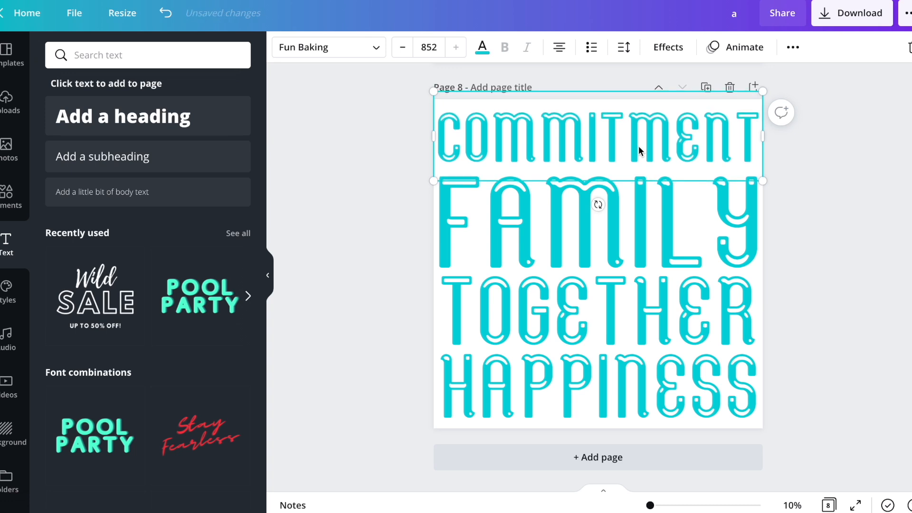
Even out the gaps between the four lines by nudging "FAMILY" slightly up, and clear the selection
{"action": "left_click", "coordinate": [656, 203]}
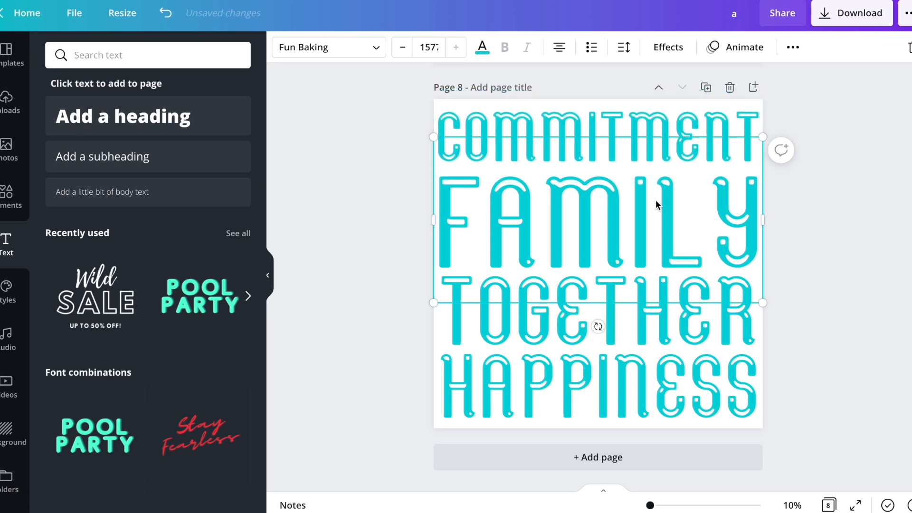
{"action": "left_click", "coordinate": [661, 308]}
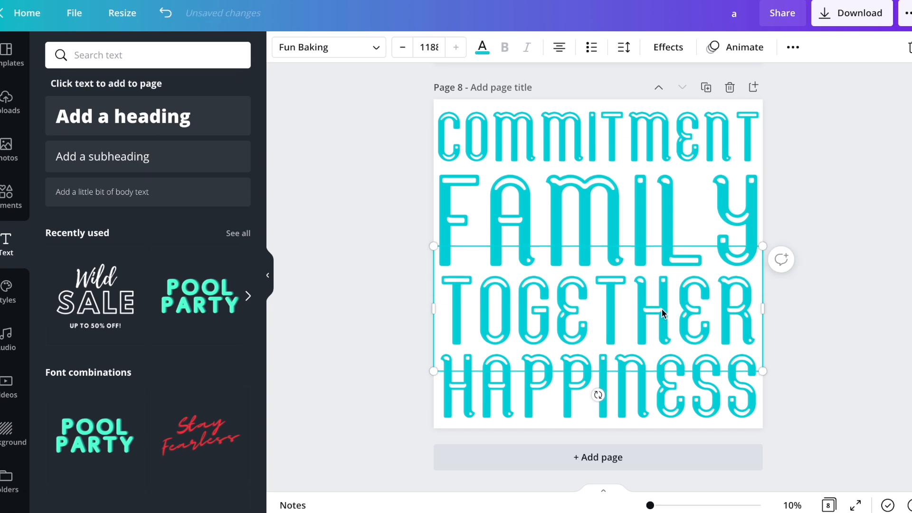
{"action": "left_click", "coordinate": [903, 81]}
{"action": "left_click", "coordinate": [748, 155]}
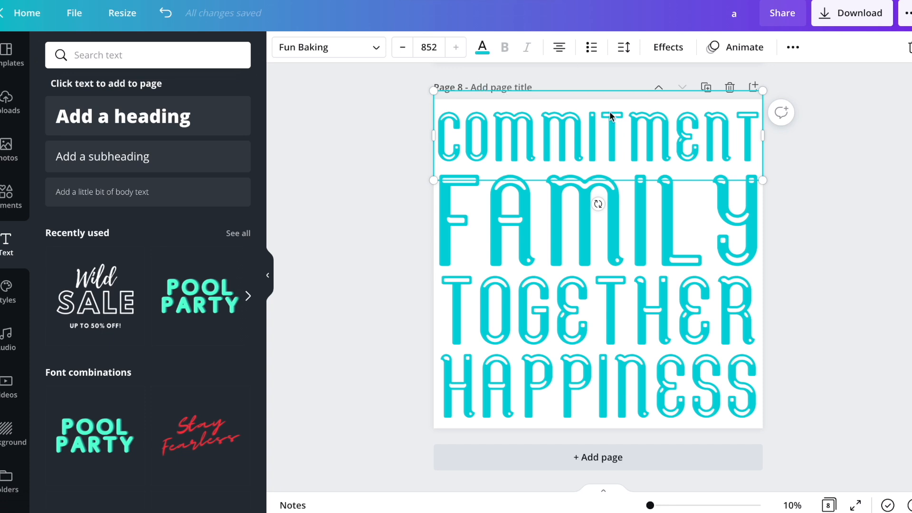
{"action": "left_click", "coordinate": [378, 180]}
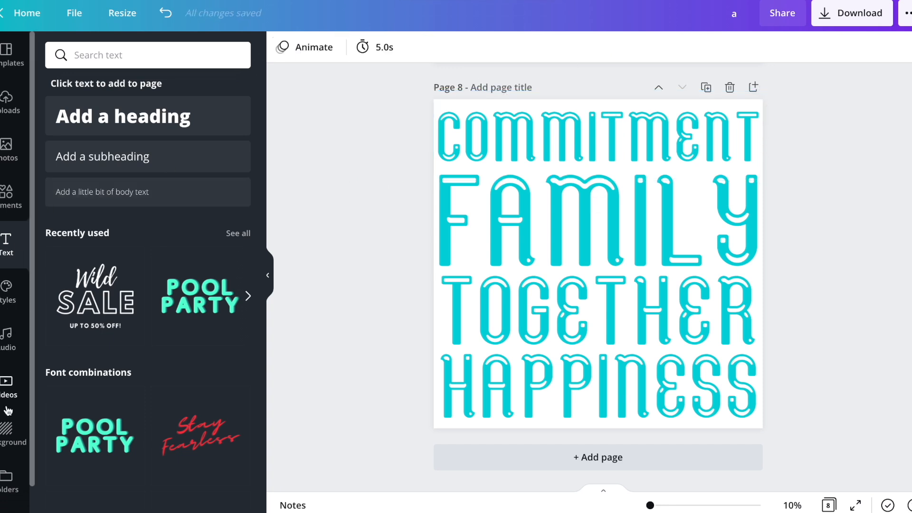
Set page 8's background to coral red, with "COMMITMENT" and "TOGETHER" in black and "FAMILY" and "HAPPINESS" in white
{"action": "left_click", "coordinate": [6, 433]}
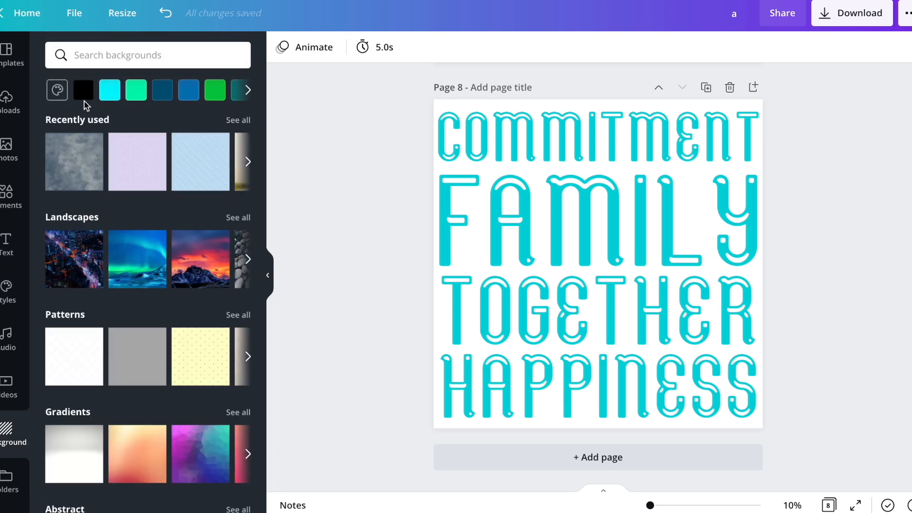
{"action": "left_click", "coordinate": [84, 93]}
{"action": "left_click", "coordinate": [58, 91]}
{"action": "left_click", "coordinate": [128, 245]}
{"action": "left_click", "coordinate": [391, 238]}
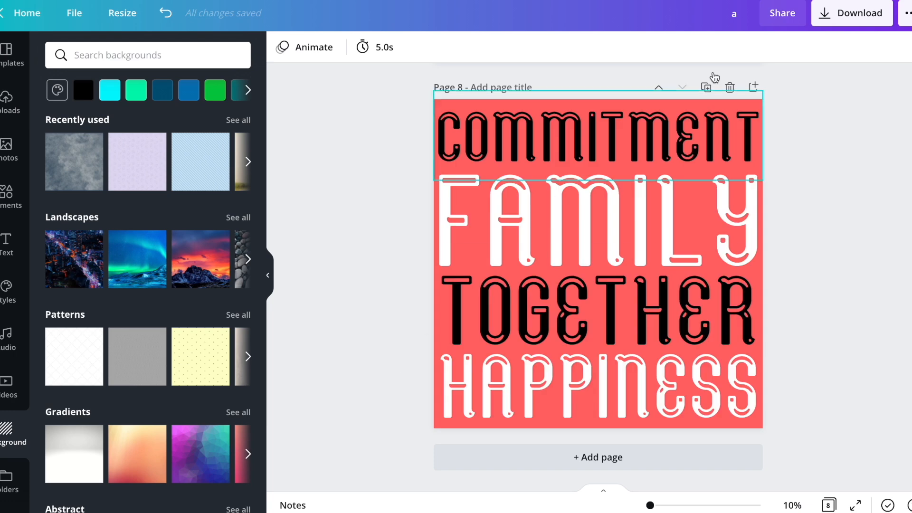
Duplicate page 8 and shift "COMMITMENT" on the copy sideways until only "TMENT" remains on the page
{"action": "left_click", "coordinate": [705, 88]}
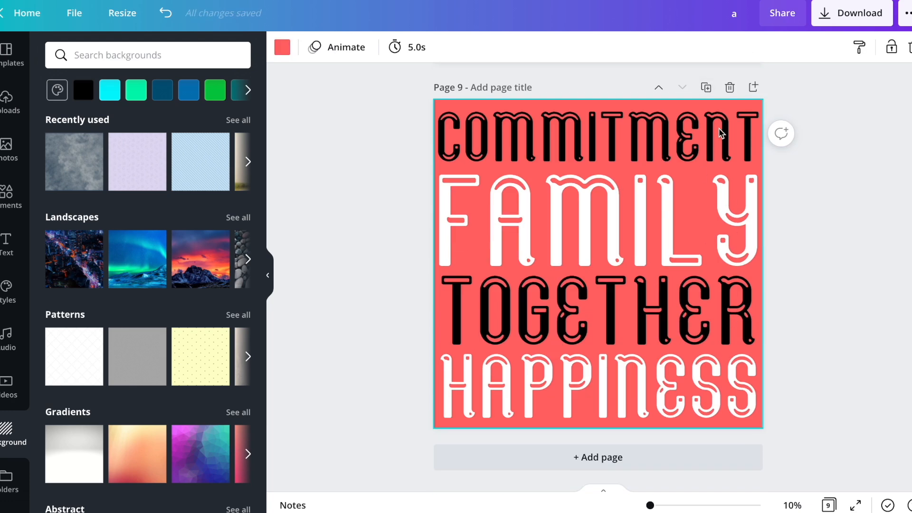
{"action": "left_click", "coordinate": [712, 133]}
{"action": "left_click_drag", "start_coordinate": [711, 134], "coordinate": [548, 130]}
Delete the coral background from page 9
{"action": "left_click", "coordinate": [655, 128]}
{"action": "left_click", "coordinate": [658, 122]}
{"action": "key", "text": "Delete"}
Place a copy of "COMMITMENT" directly after the shifted one on page 9 so the repeated word fills the line
{"action": "left_click", "coordinate": [512, 138]}
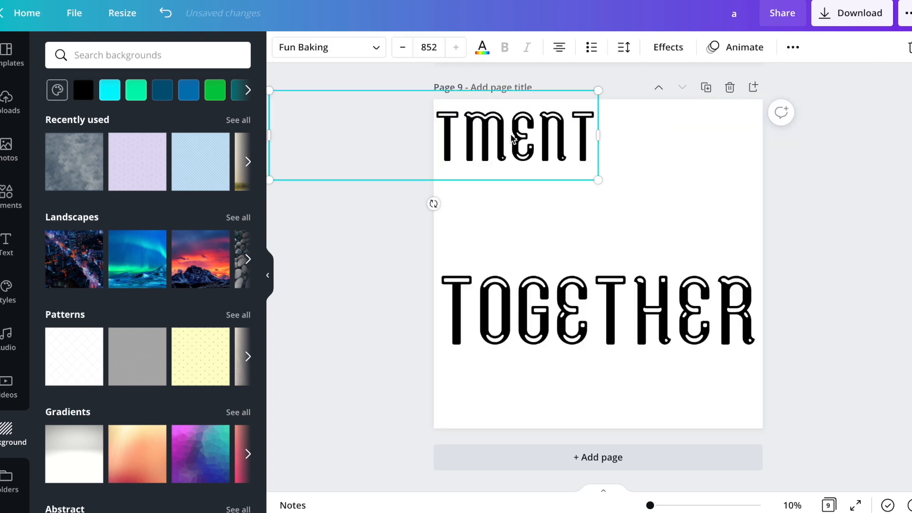
{"action": "left_click_drag", "start_coordinate": [512, 138], "coordinate": [812, 131]}
{"action": "left_click", "coordinate": [545, 130]}
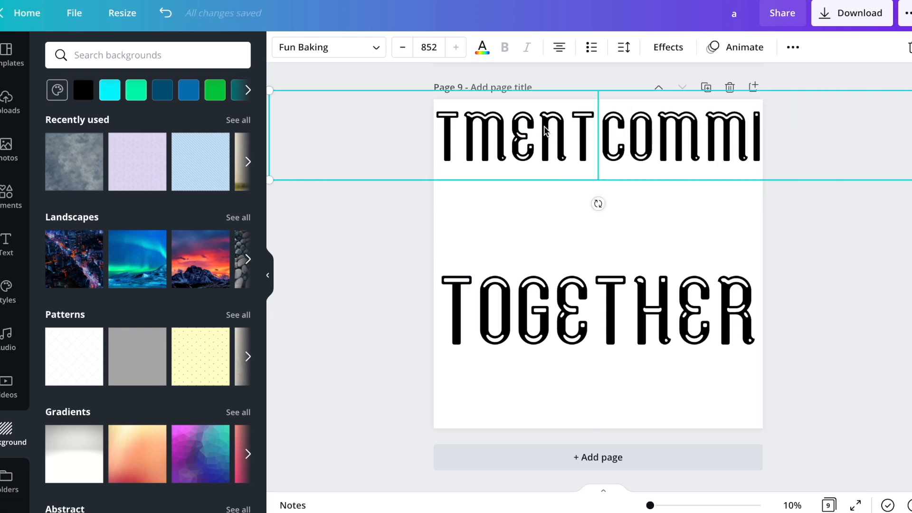
{"action": "left_click", "coordinate": [573, 215]}
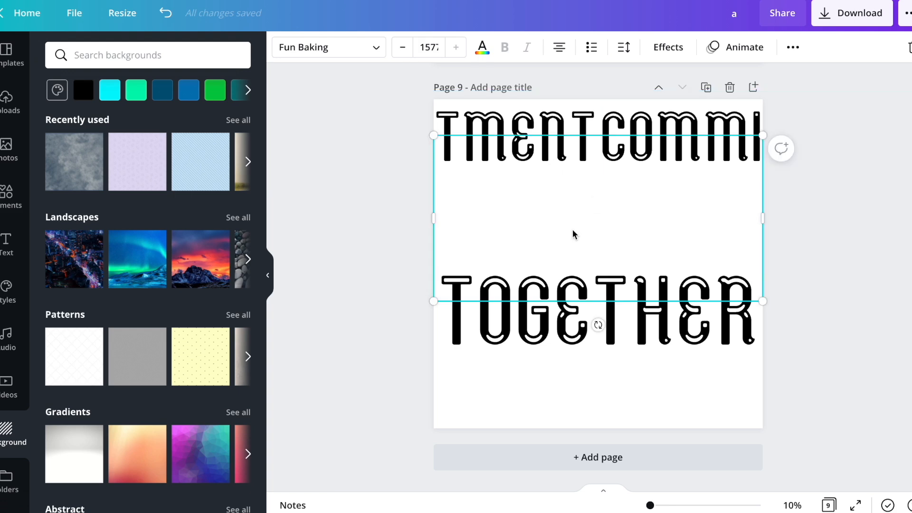
{"action": "left_click", "coordinate": [598, 423]}
{"action": "left_click", "coordinate": [292, 357]}
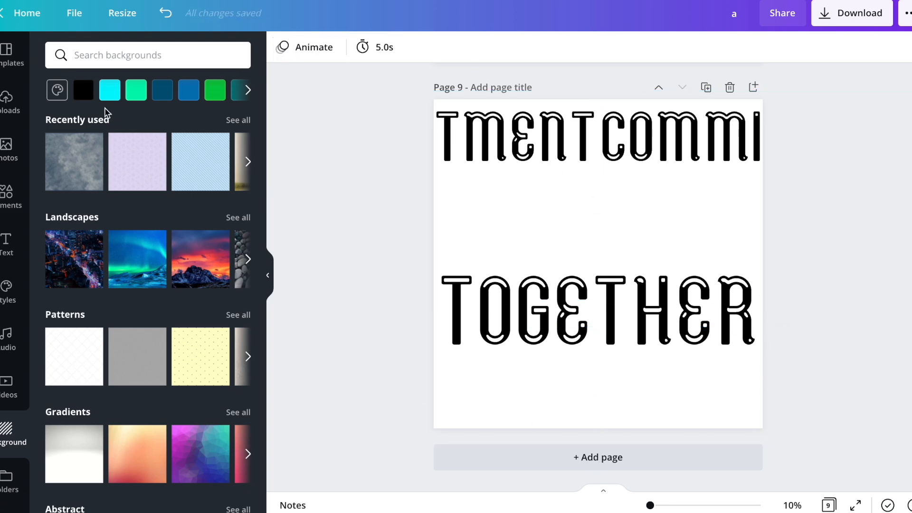
Give page 9 a cyan background and duplicate "FAMILY" and "HAPPINESS" side by side so both words run off the page edges
{"action": "left_click", "coordinate": [110, 90]}
{"action": "left_click", "coordinate": [579, 218]}
{"action": "left_click_drag", "start_coordinate": [578, 219], "coordinate": [789, 219]}
{"action": "key", "text": "super+d"}
{"action": "left_click", "coordinate": [567, 216], "text": "shift"}
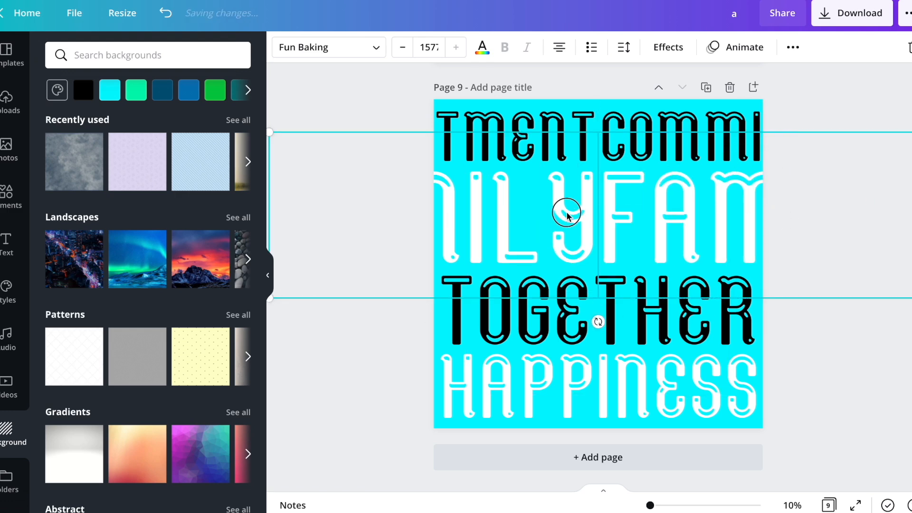
{"action": "left_click_drag", "start_coordinate": [562, 210], "coordinate": [515, 210]}
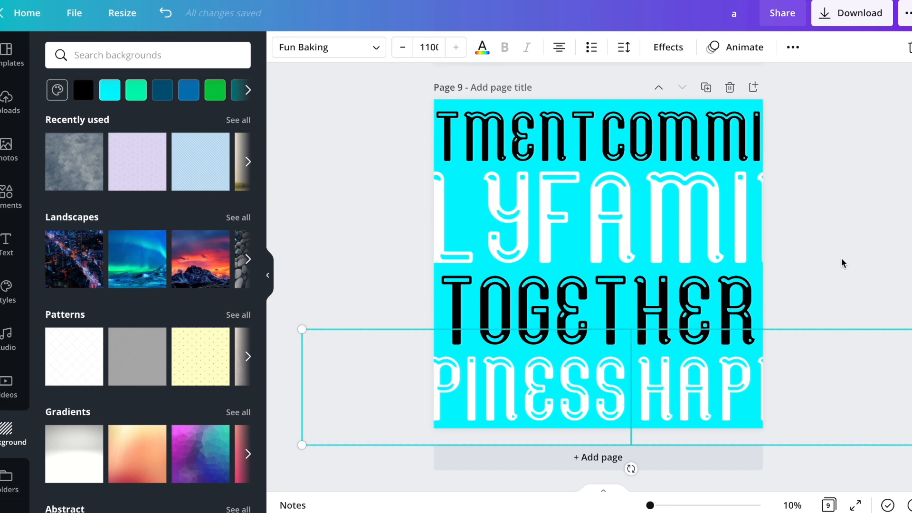
{"action": "left_click", "coordinate": [851, 255]}
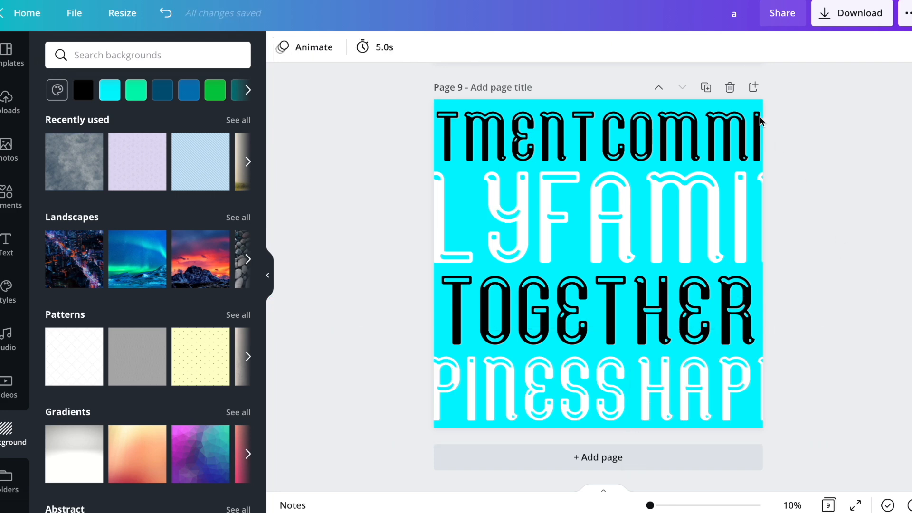
Remove the cyan background from page 9
{"action": "left_click", "coordinate": [57, 90]}
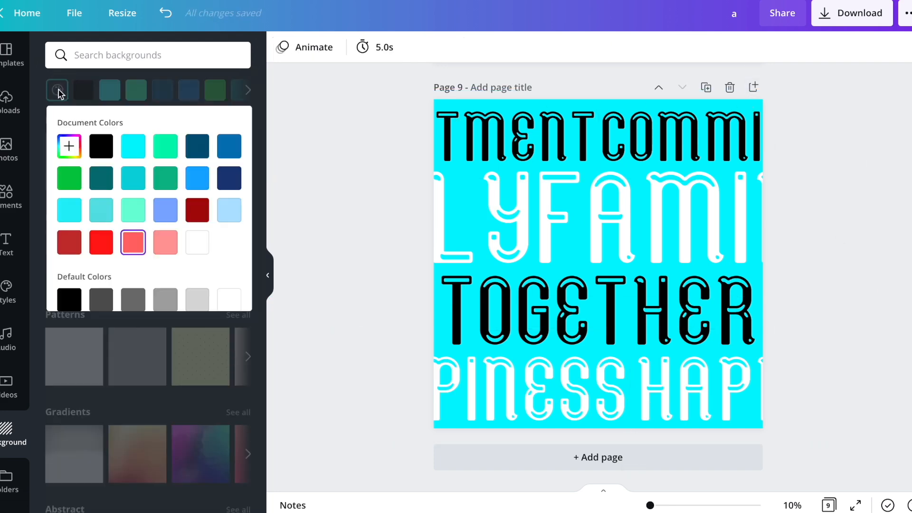
{"action": "left_click", "coordinate": [346, 238]}
{"action": "scroll", "coordinate": [346, 238], "scroll_direction": "up", "scroll_amount": 5}
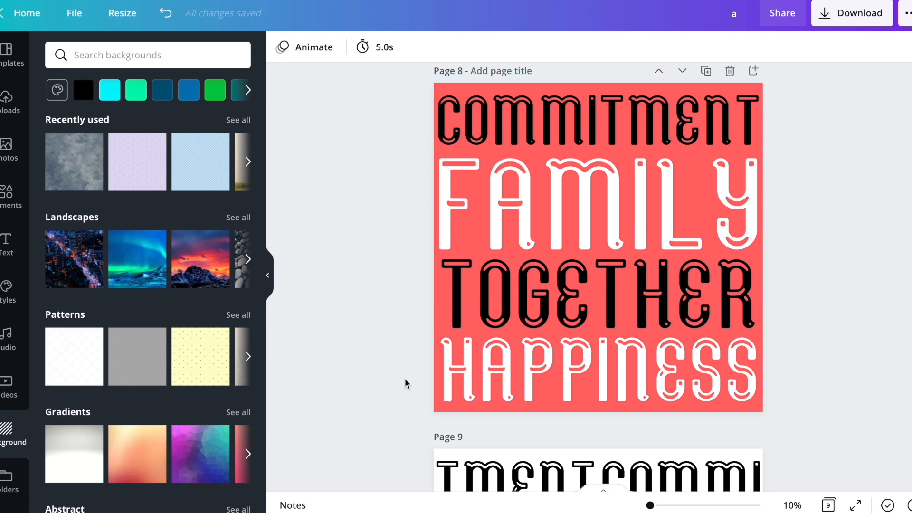
Delete the coral background from page 8 and align "COMMITMENT" back to the page's centre
{"action": "left_click", "coordinate": [441, 88]}
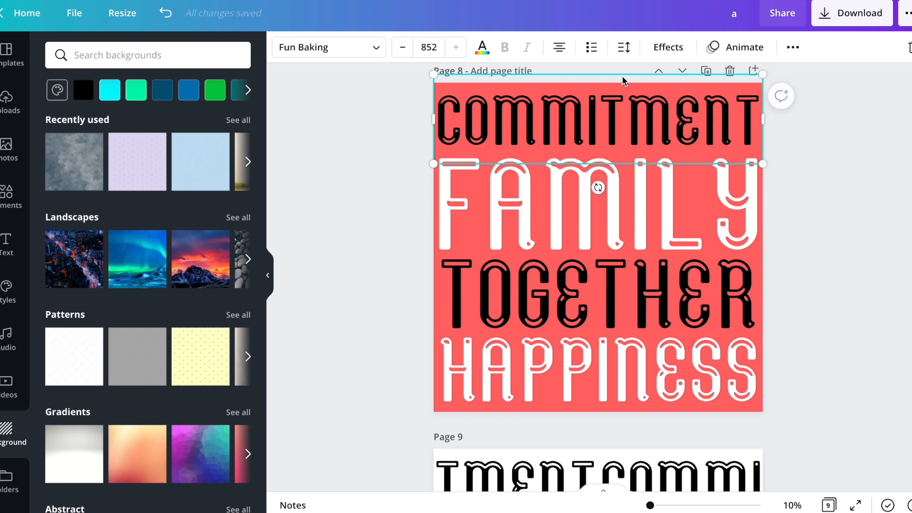
{"action": "left_click_drag", "start_coordinate": [601, 130], "coordinate": [647, 128]}
{"action": "left_click", "coordinate": [426, 117]}
{"action": "left_click", "coordinate": [437, 118]}
{"action": "left_click", "coordinate": [446, 95]}
{"action": "key", "text": "Delete"}
{"action": "left_click_drag", "start_coordinate": [611, 115], "coordinate": [565, 117]}
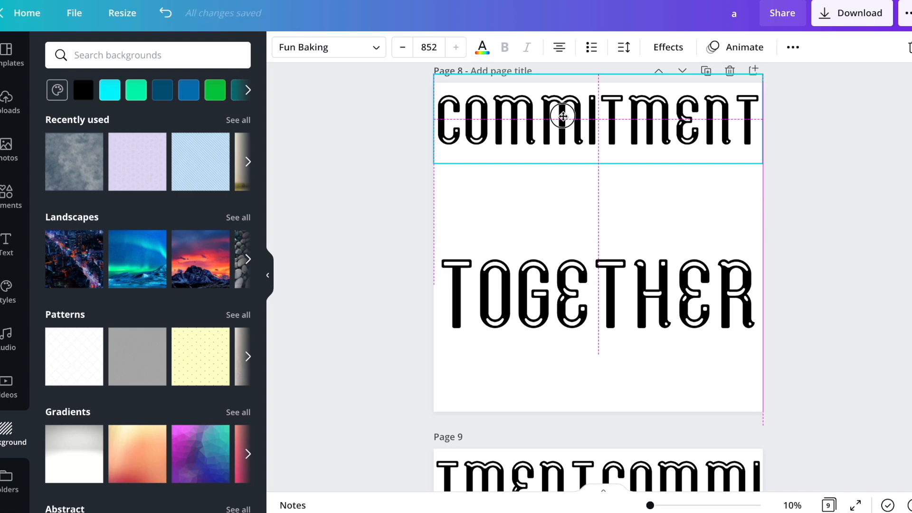
{"action": "left_click", "coordinate": [801, 188]}
Duplicate page 8 with its black and white words as a separate page
{"action": "scroll", "coordinate": [802, 187], "scroll_direction": "down", "scroll_amount": 7}
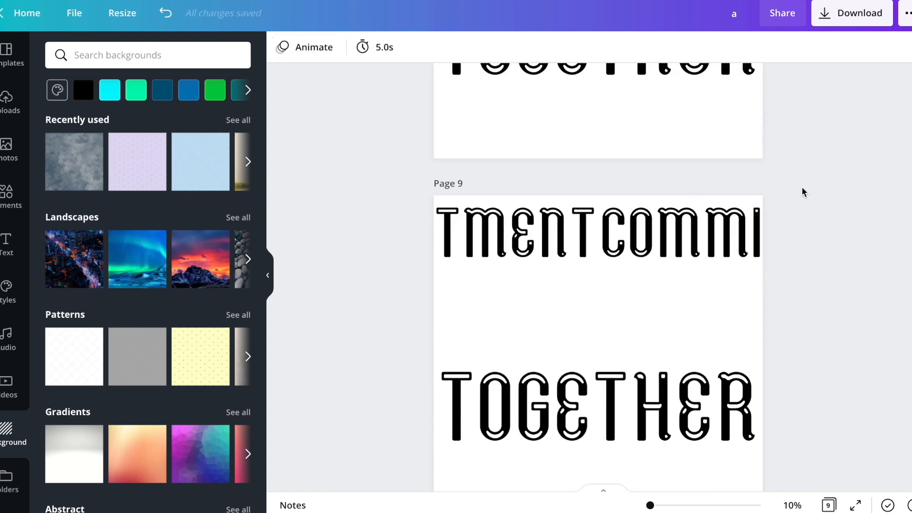
{"action": "left_click", "coordinate": [643, 238]}
{"action": "scroll", "coordinate": [642, 237], "scroll_direction": "up", "scroll_amount": 6}
{"action": "scroll", "coordinate": [641, 236], "scroll_direction": "up", "scroll_amount": 2}
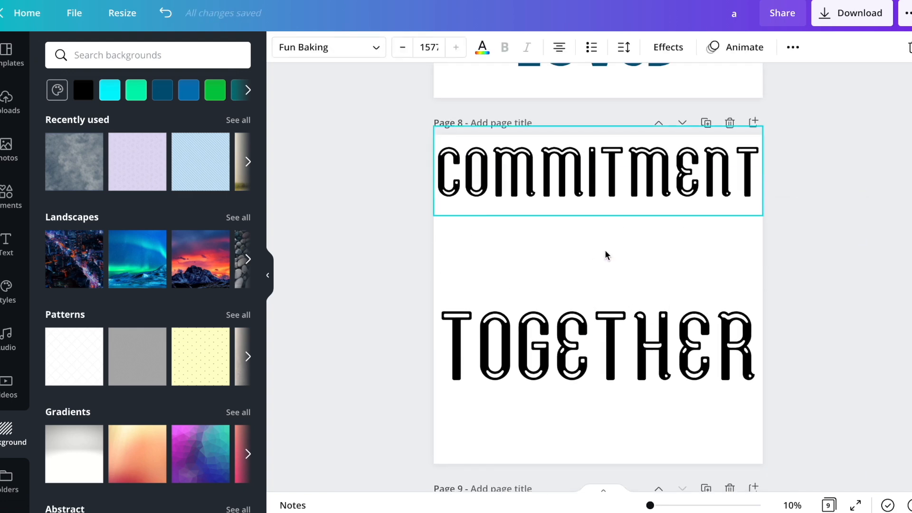
{"action": "left_click", "coordinate": [706, 123]}
Recolor "FAMILY" and "HAPPINESS" on page 8 from the document colors to coral red
{"action": "scroll", "coordinate": [666, 277], "scroll_direction": "up", "scroll_amount": 6}
{"action": "left_click", "coordinate": [608, 230]}
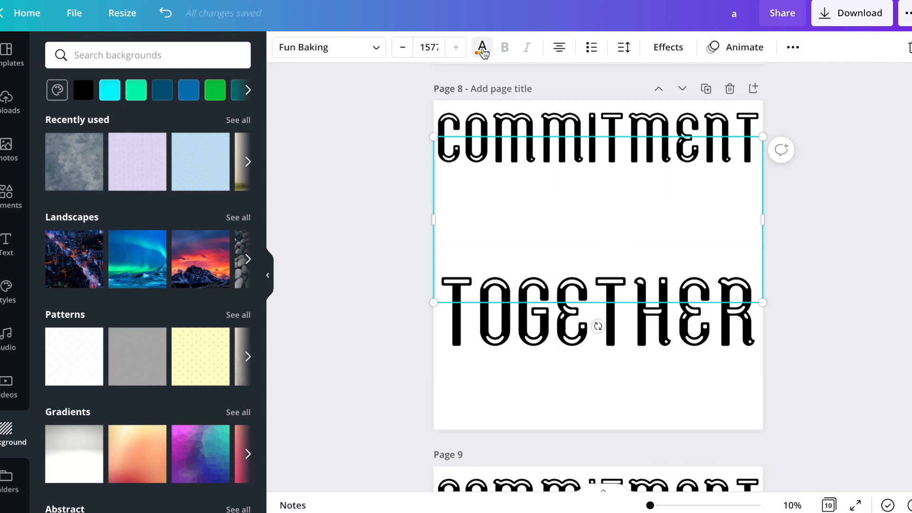
{"action": "left_click", "coordinate": [482, 50]}
{"action": "left_click", "coordinate": [129, 230]}
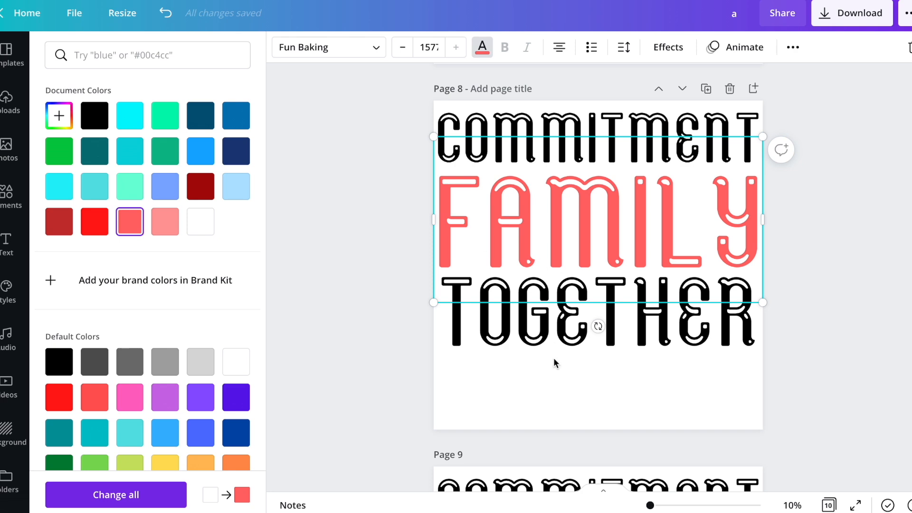
{"action": "left_click", "coordinate": [553, 370]}
{"action": "left_click", "coordinate": [142, 225]}
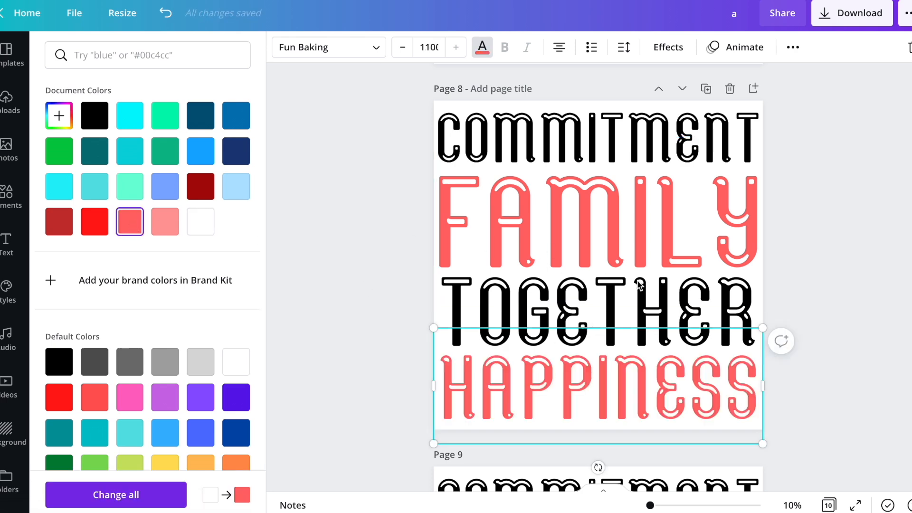
{"action": "left_click", "coordinate": [805, 235]}
Download only pages 8, 9 and 10 as PNG with a transparent background, and dismiss the saved-design message
{"action": "scroll", "coordinate": [804, 234], "scroll_direction": "down", "scroll_amount": 10}
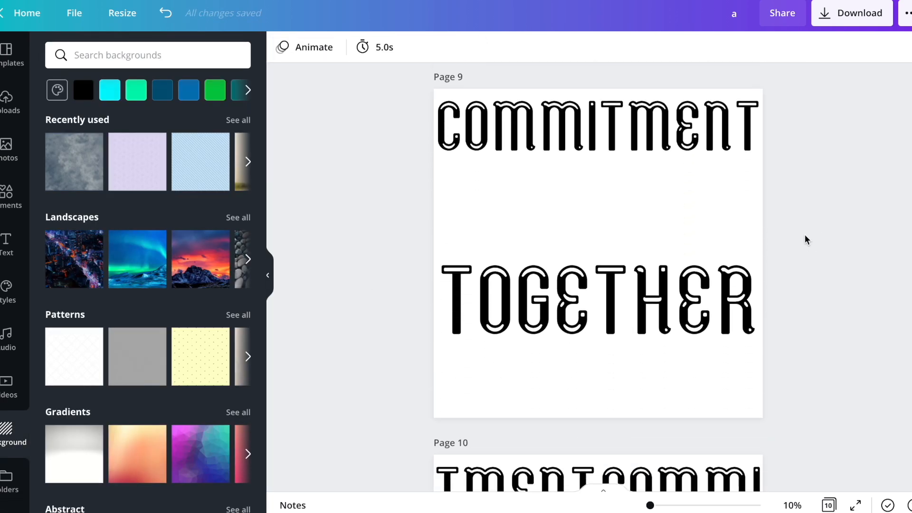
{"action": "left_click", "coordinate": [854, 13]}
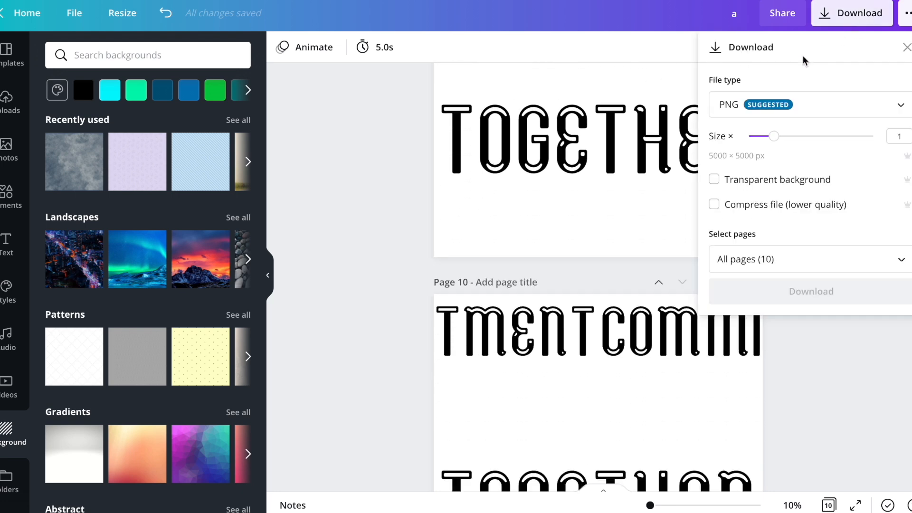
{"action": "left_click", "coordinate": [719, 262]}
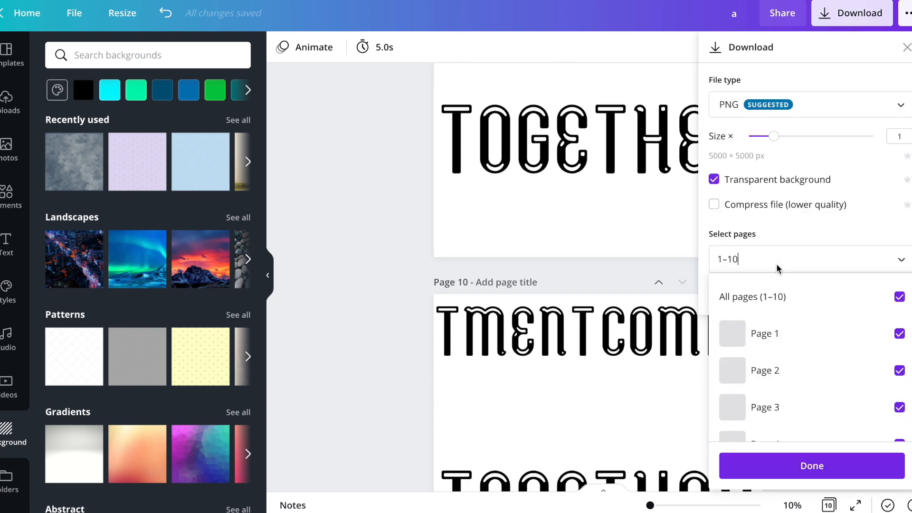
{"action": "left_click", "coordinate": [717, 297]}
{"action": "scroll", "coordinate": [772, 304], "scroll_direction": "down", "scroll_amount": 3}
{"action": "scroll", "coordinate": [772, 305], "scroll_direction": "down", "scroll_amount": 3}
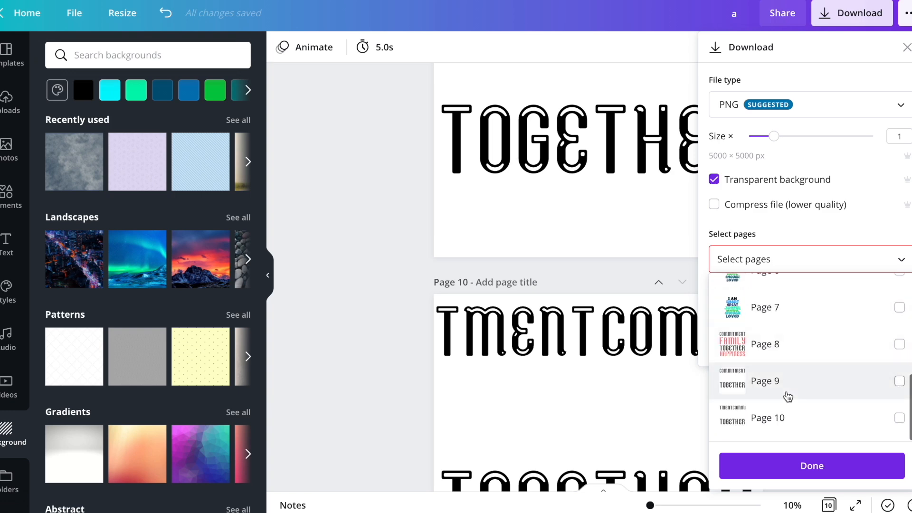
{"action": "left_click", "coordinate": [718, 345]}
{"action": "left_click", "coordinate": [751, 386]}
{"action": "left_click", "coordinate": [777, 413]}
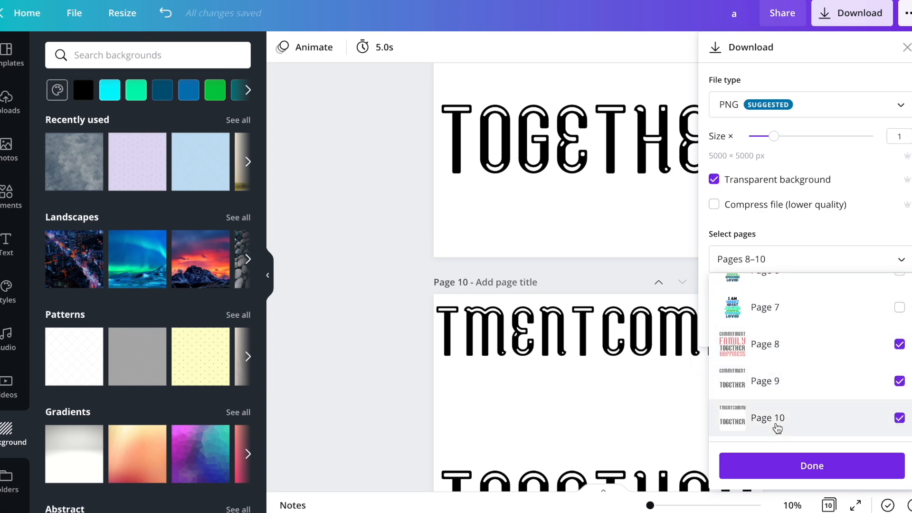
{"action": "left_click", "coordinate": [796, 467]}
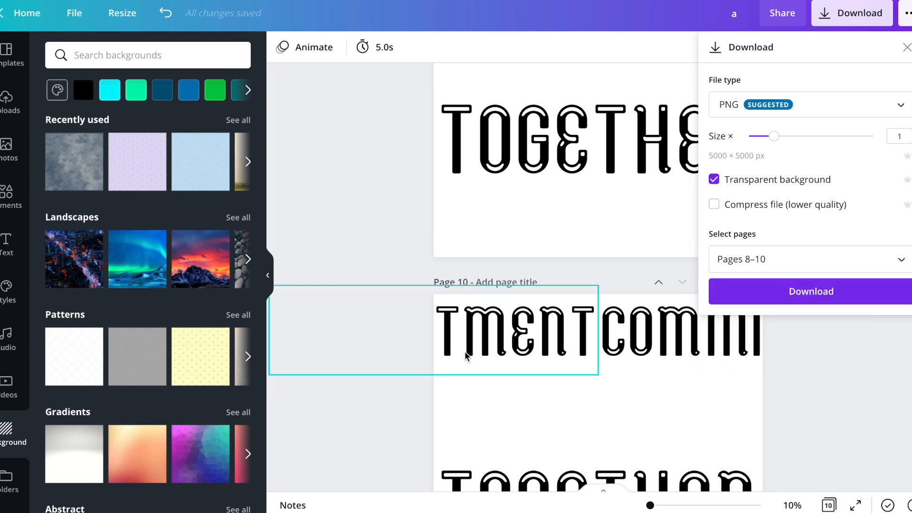
{"action": "left_click", "coordinate": [719, 291]}
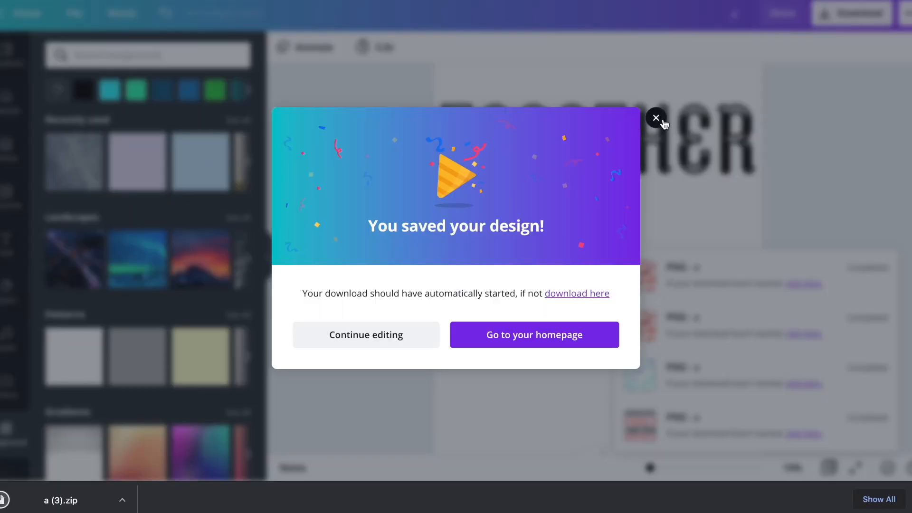
{"action": "left_click", "coordinate": [656, 118]}
Recolor "TOGETHER" on page 9 to coral red
{"action": "scroll", "coordinate": [800, 156], "scroll_direction": "up", "scroll_amount": 3}
{"action": "left_click", "coordinate": [629, 346]}
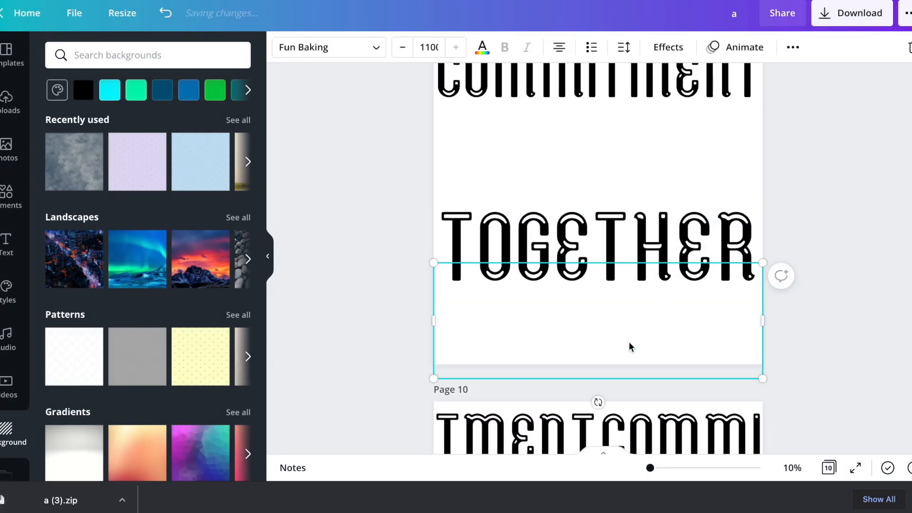
{"action": "left_click", "coordinate": [592, 239]}
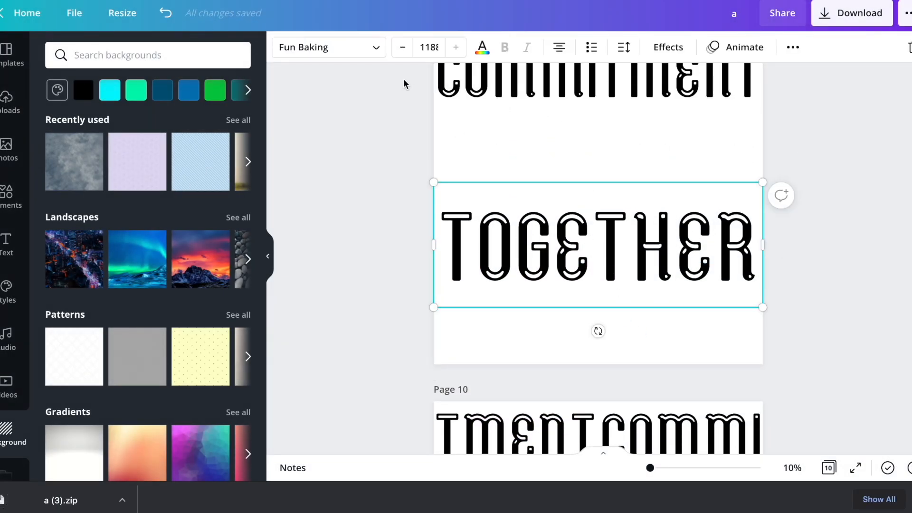
{"action": "left_click", "coordinate": [482, 47]}
{"action": "left_click", "coordinate": [128, 230]}
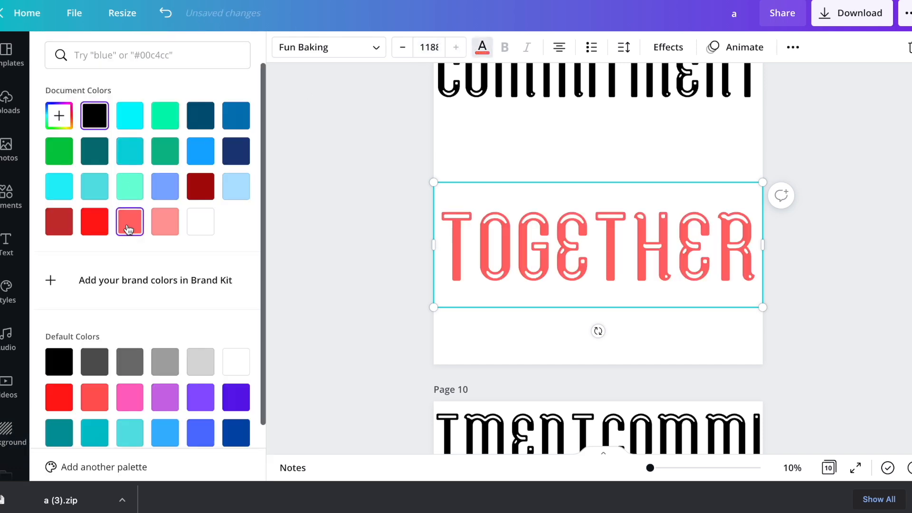
Try light coral and coral on "COMMITMENT" on page 9, and set it to bright red
{"action": "left_click", "coordinate": [525, 88]}
{"action": "left_click", "coordinate": [170, 232]}
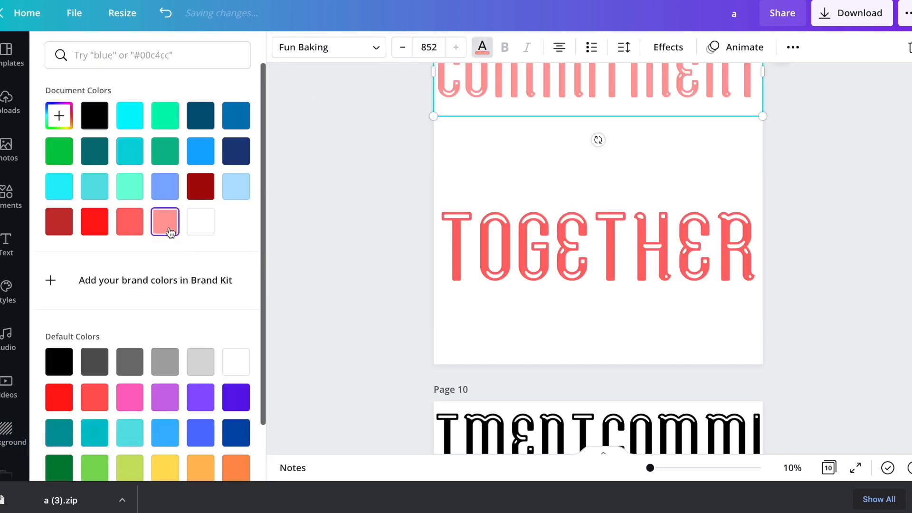
{"action": "left_click", "coordinate": [130, 228]}
{"action": "left_click", "coordinate": [94, 234]}
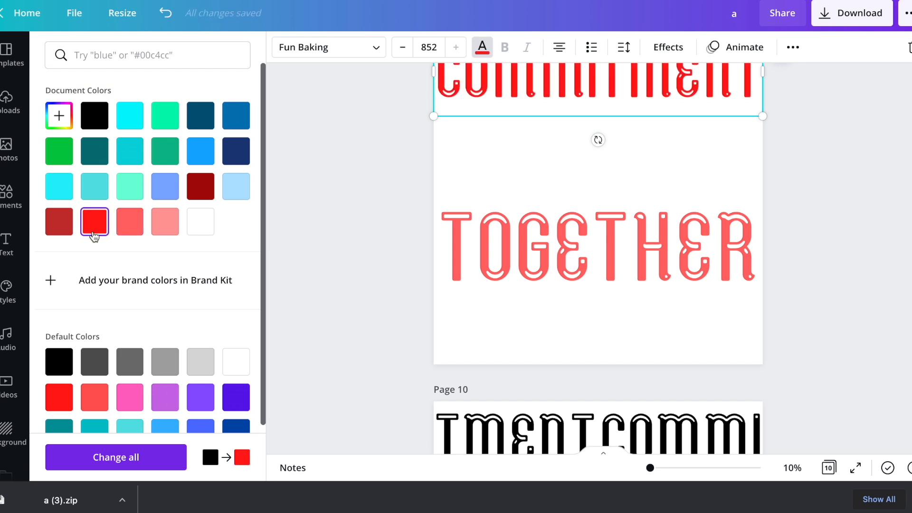
Recolor "TOGETHER" on page 9 to bright red and download that page as a PNG with a transparent background
{"action": "left_click", "coordinate": [487, 241]}
{"action": "left_click", "coordinate": [86, 232]}
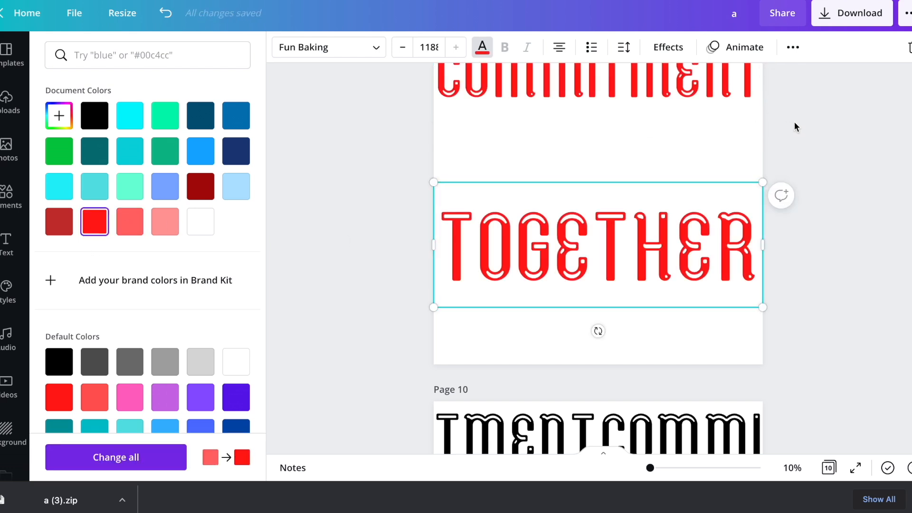
{"action": "left_click", "coordinate": [789, 126]}
{"action": "left_click", "coordinate": [852, 24]}
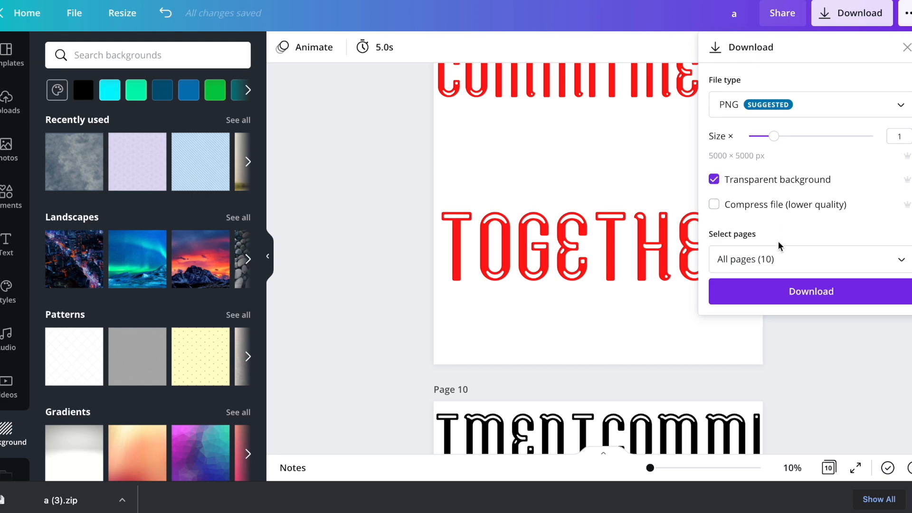
{"action": "left_click", "coordinate": [780, 257]}
Unpack the a (3).zip download, switch to Redbubble and upload 10.png from the a (3) folder as a new work
{"action": "left_click", "coordinate": [63, 502]}
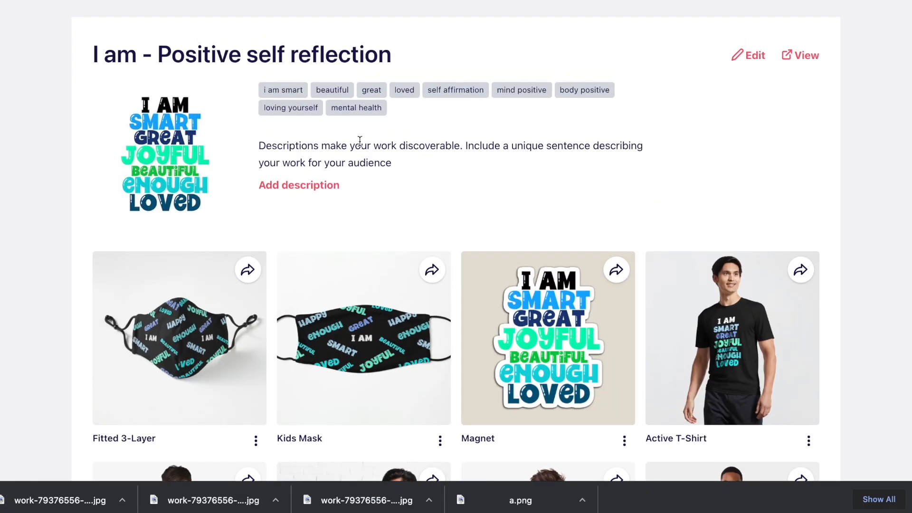
{"action": "scroll", "coordinate": [358, 138], "scroll_direction": "up", "scroll_amount": 4}
{"action": "left_click", "coordinate": [358, 43]}
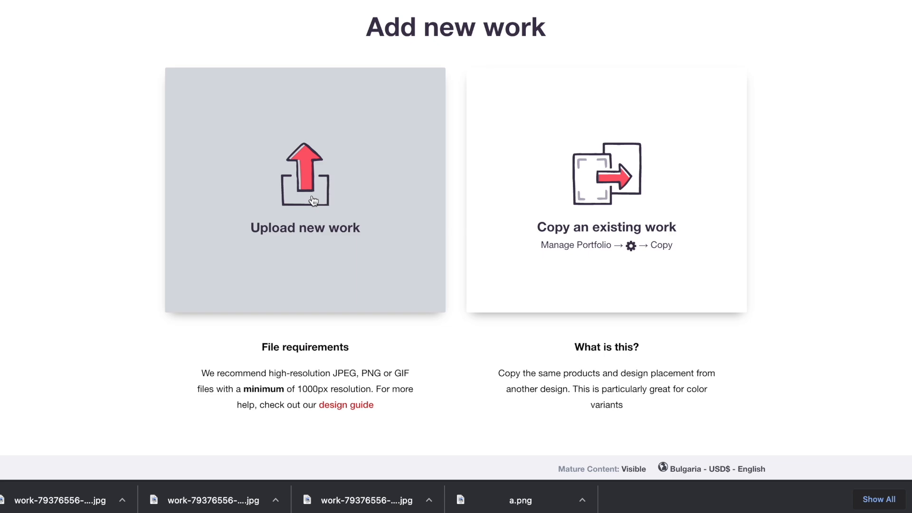
{"action": "left_click", "coordinate": [313, 197]}
{"action": "left_click", "coordinate": [413, 188]}
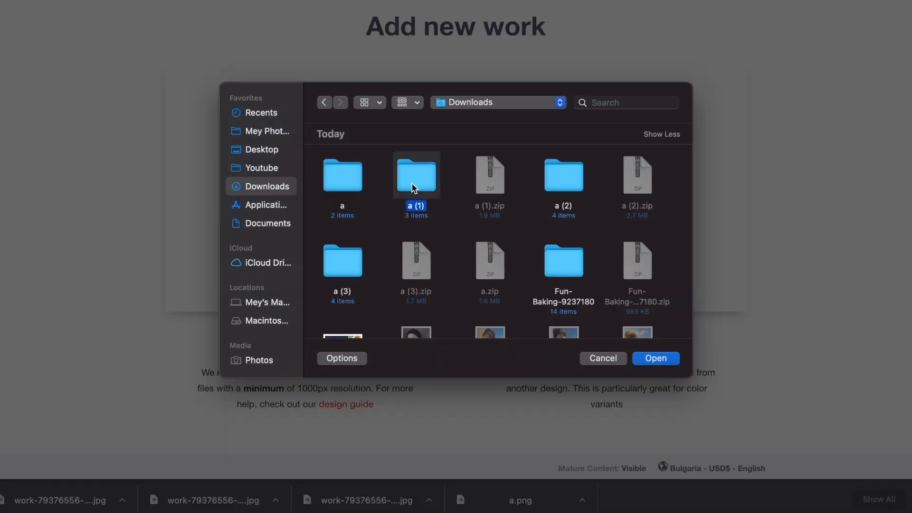
{"action": "double_click", "coordinate": [350, 272]}
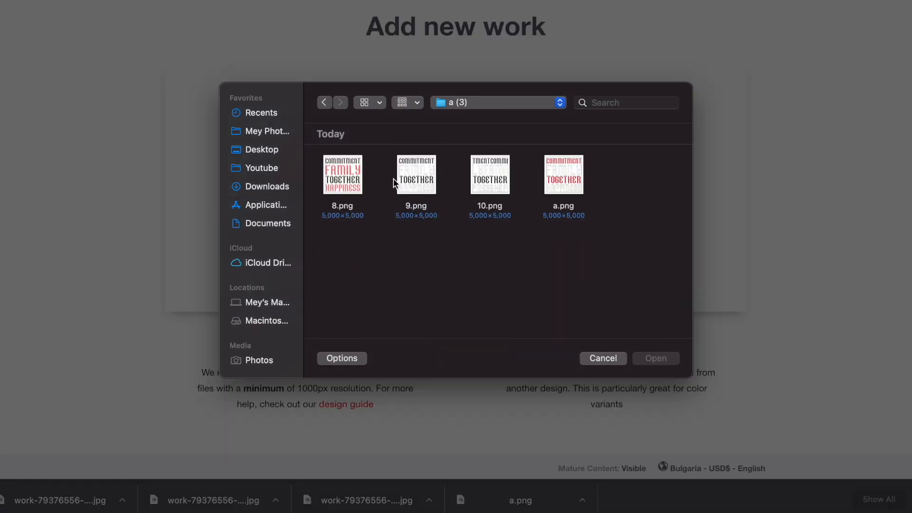
{"action": "double_click", "coordinate": [497, 176]}
{"action": "left_click", "coordinate": [456, 150]}
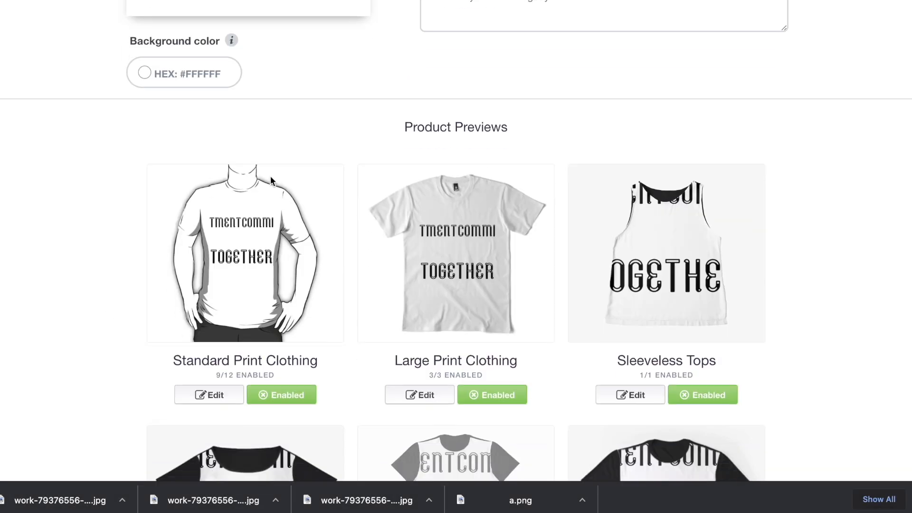
Open the Standard Print Clothing editor to check how the design sits on the T-shirt
{"action": "scroll", "coordinate": [269, 176], "scroll_direction": "down", "scroll_amount": 2}
{"action": "left_click", "coordinate": [206, 289]}
{"action": "scroll", "coordinate": [525, 120], "scroll_direction": "down", "scroll_amount": 4}
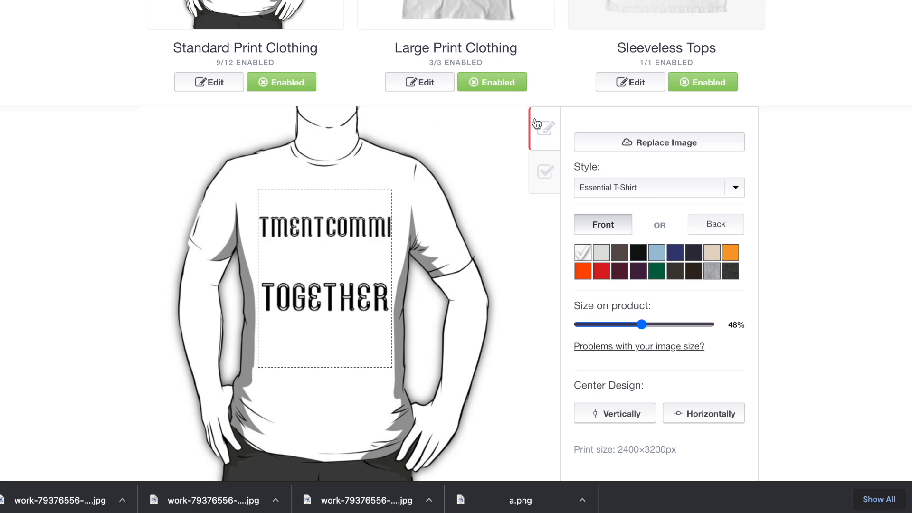
{"action": "scroll", "coordinate": [540, 244], "scroll_direction": "up", "scroll_amount": 6}
Scale the design on Sleeveless Tops to 32% and repeat it as a regular grid pattern
{"action": "scroll", "coordinate": [692, 209], "scroll_direction": "down", "scroll_amount": 1}
{"action": "left_click", "coordinate": [620, 325]}
{"action": "scroll", "coordinate": [638, 203], "scroll_direction": "down", "scroll_amount": 7}
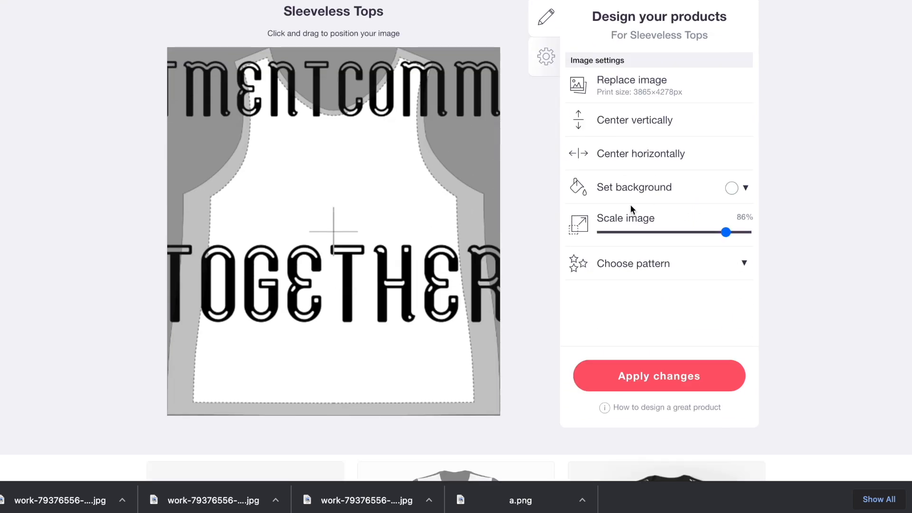
{"action": "left_click", "coordinate": [647, 231]}
{"action": "left_click", "coordinate": [649, 259]}
{"action": "left_click", "coordinate": [699, 284]}
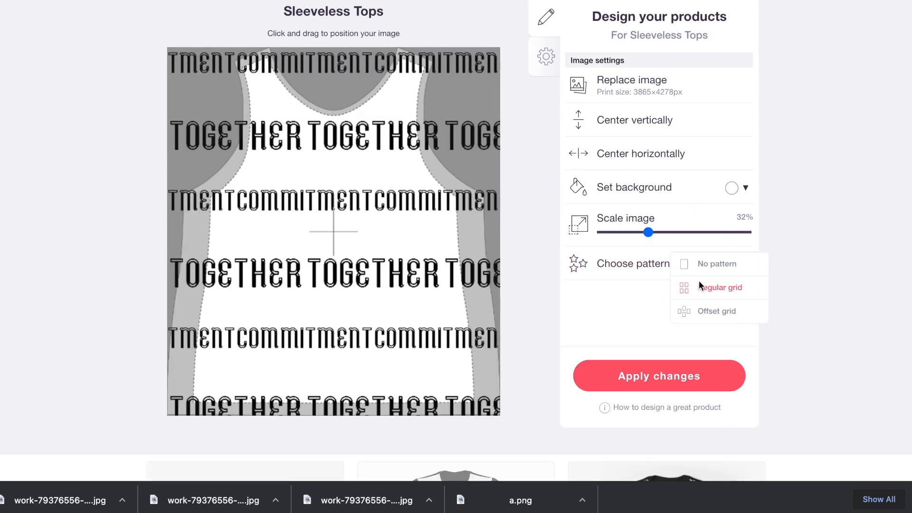
Set the Sleeveless Tops background to red #fb2b2b, shift the pattern on the top, and check the product preview
{"action": "left_click", "coordinate": [733, 189]}
{"action": "left_click_drag", "start_coordinate": [746, 230], "coordinate": [802, 206]}
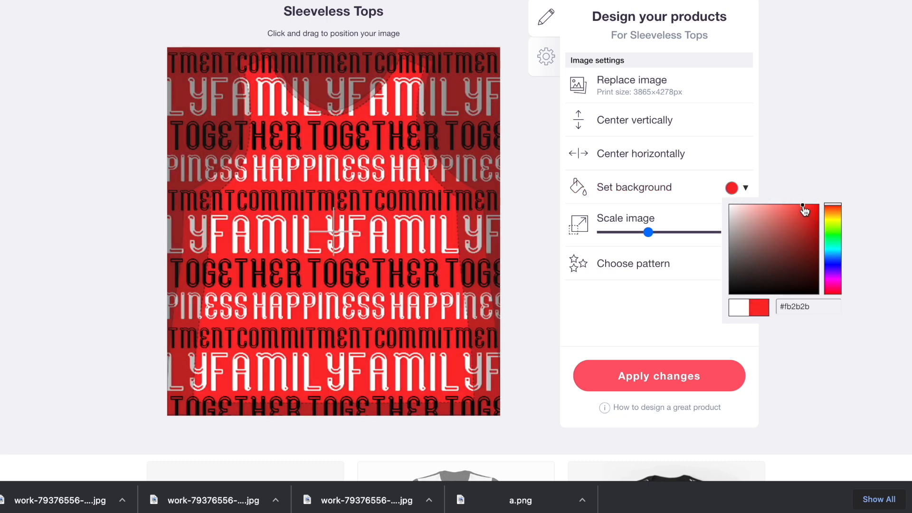
{"action": "left_click_drag", "start_coordinate": [445, 238], "coordinate": [326, 289]}
{"action": "scroll", "coordinate": [326, 288], "scroll_direction": "up", "scroll_amount": 8}
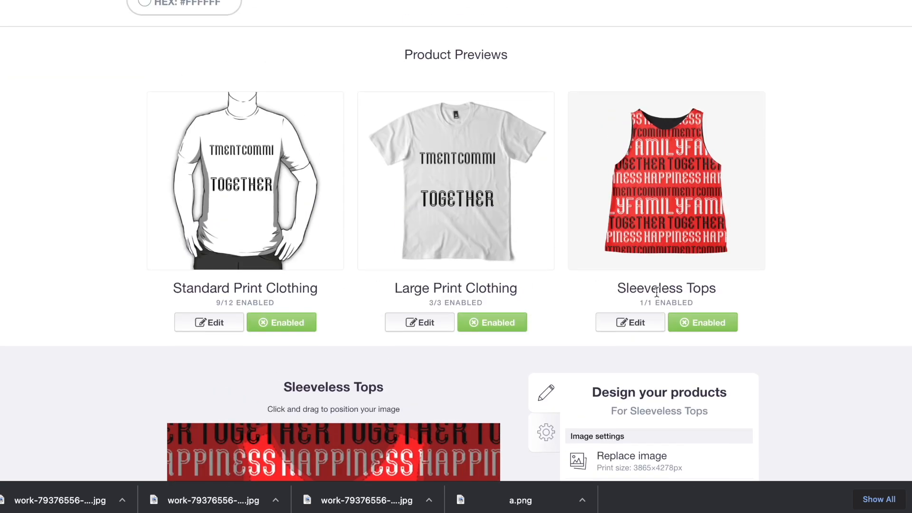
{"action": "scroll", "coordinate": [569, 269], "scroll_direction": "down", "scroll_amount": 3}
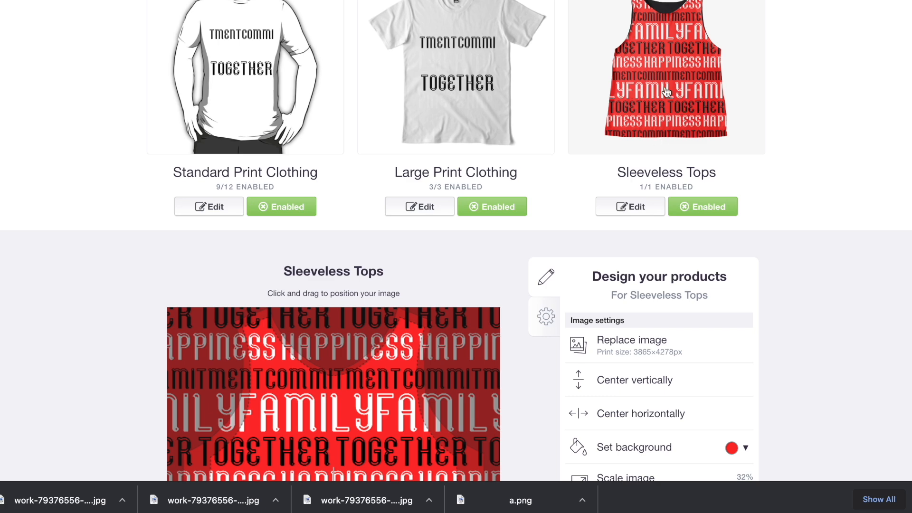
{"action": "scroll", "coordinate": [321, 163], "scroll_direction": "down", "scroll_amount": 4}
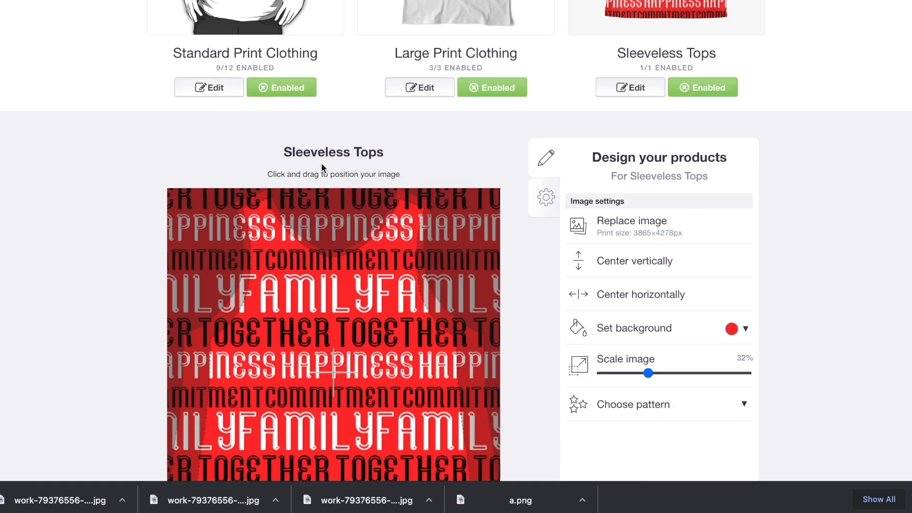
{"action": "scroll", "coordinate": [408, 271], "scroll_direction": "up", "scroll_amount": 7}
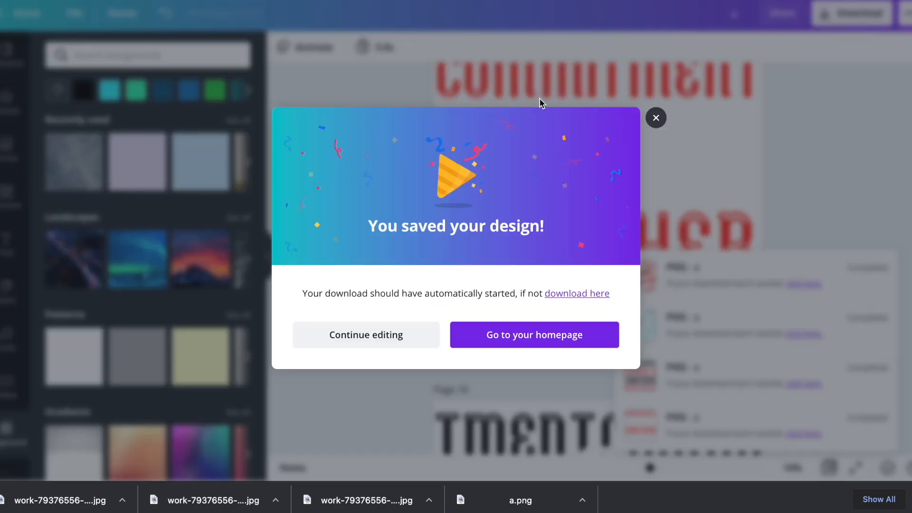
Return to Canva, dismiss the saved-design message and duplicate page 8
{"action": "left_click", "coordinate": [656, 117]}
{"action": "scroll", "coordinate": [749, 215], "scroll_direction": "down", "scroll_amount": 7}
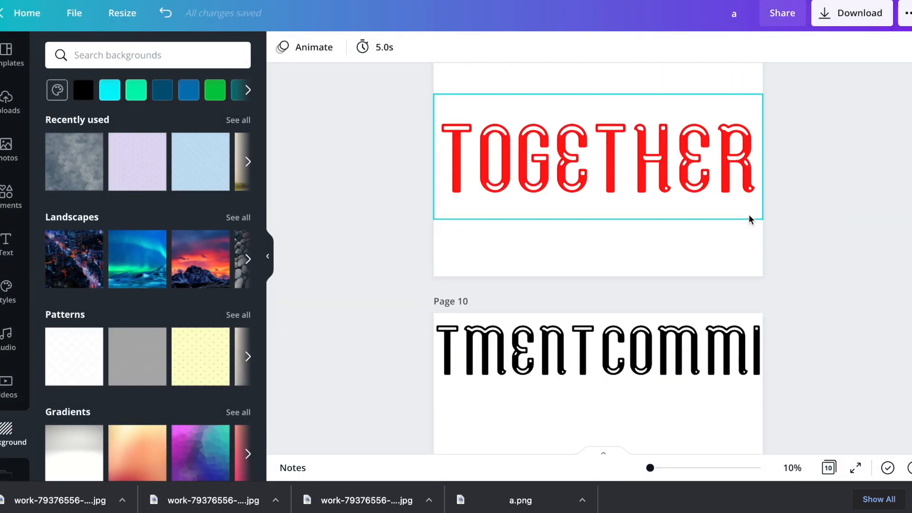
{"action": "left_click", "coordinate": [635, 206]}
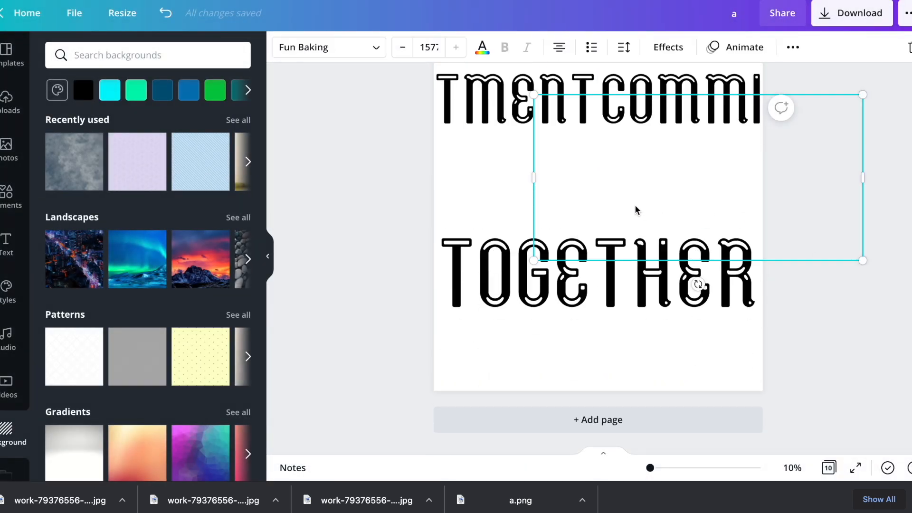
{"action": "scroll", "coordinate": [634, 205], "scroll_direction": "up", "scroll_amount": 10}
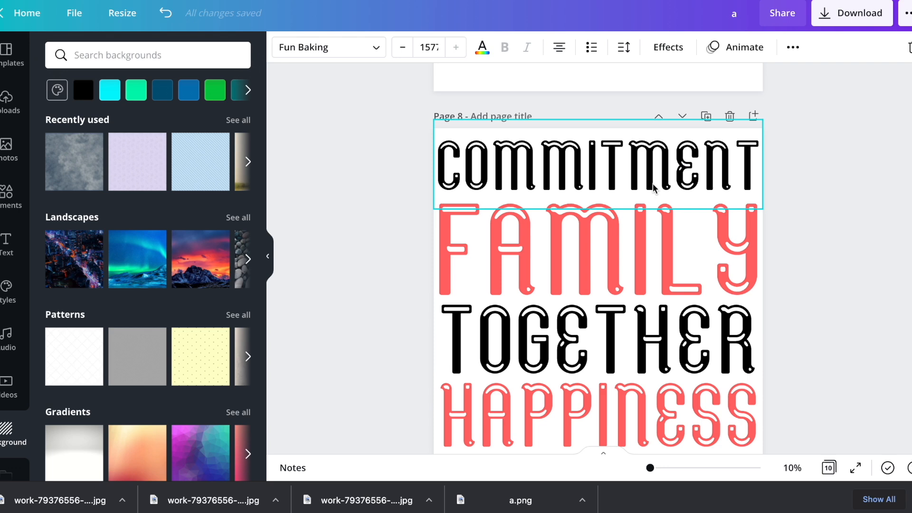
{"action": "left_click", "coordinate": [706, 116]}
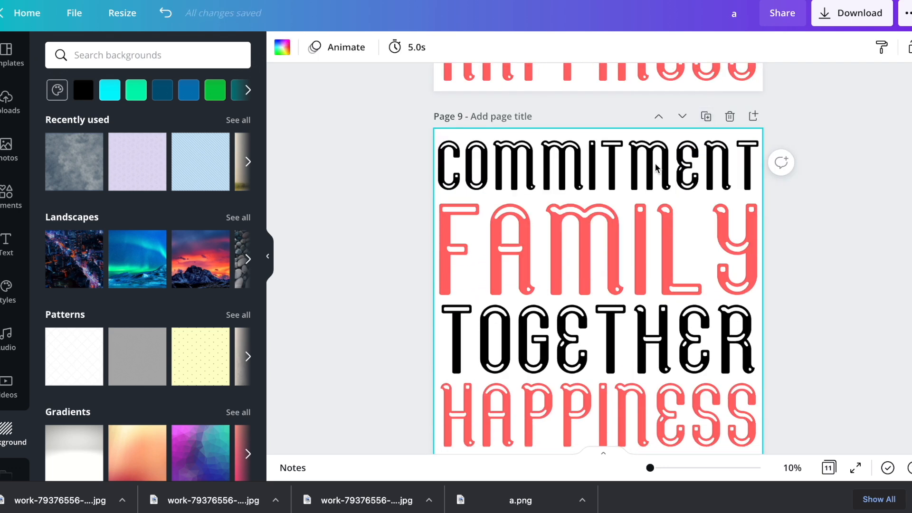
Scale down all four words together on the new page 9 and center them on the page
{"action": "left_click", "coordinate": [654, 164]}
{"action": "key", "text": "ctrl+a"}
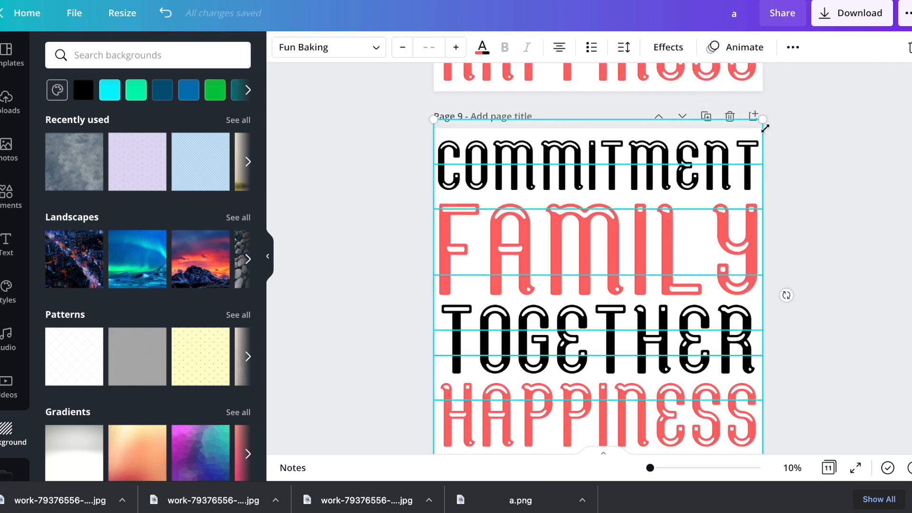
{"action": "left_click_drag", "start_coordinate": [761, 120], "coordinate": [738, 157]}
{"action": "left_click", "coordinate": [796, 224]}
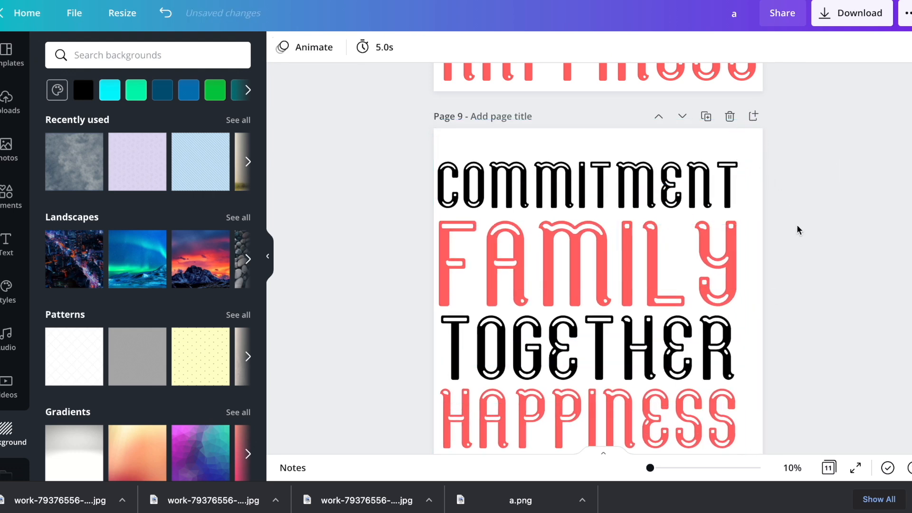
{"action": "scroll", "coordinate": [796, 225], "scroll_direction": "down", "scroll_amount": 2}
{"action": "left_click_drag", "start_coordinate": [780, 378], "coordinate": [475, 117]}
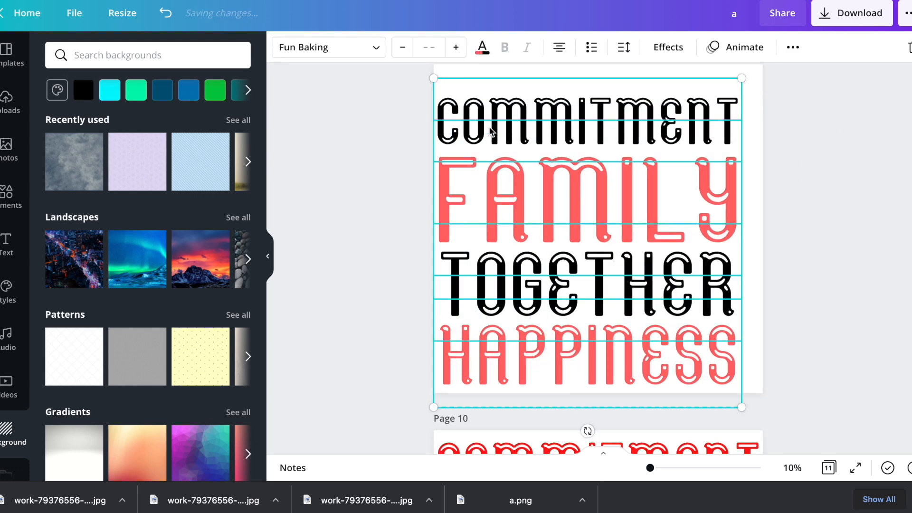
{"action": "left_click_drag", "start_coordinate": [534, 145], "coordinate": [526, 143]}
{"action": "left_click", "coordinate": [805, 186]}
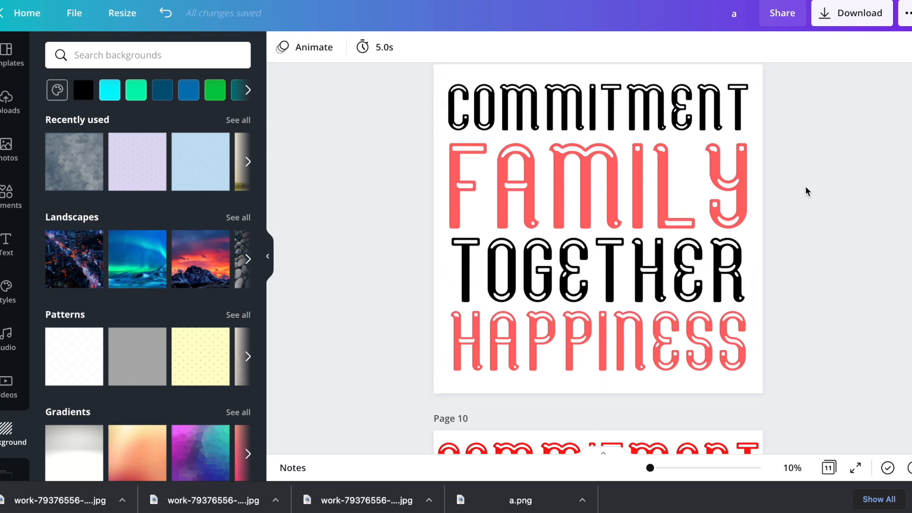
Shrink the four-word stack on page 9 further, leaving wider margins, and center it again
{"action": "left_click", "coordinate": [692, 192]}
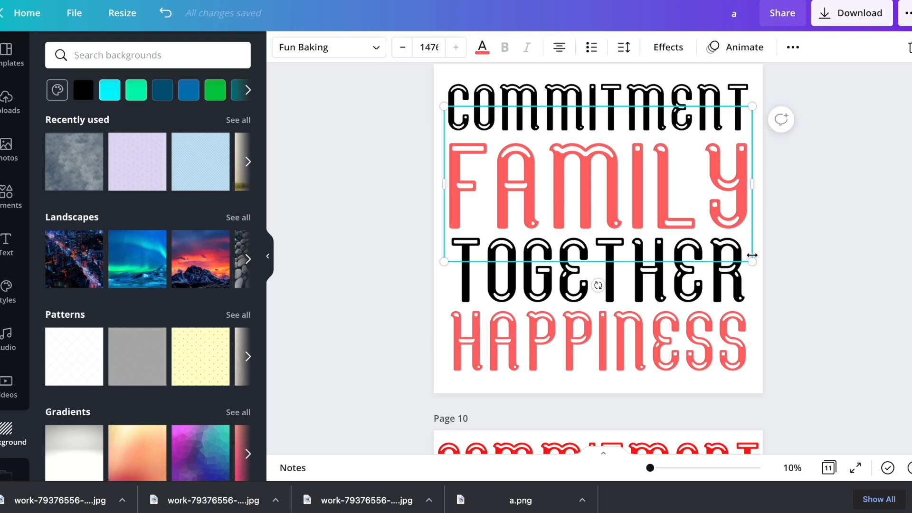
{"action": "key", "text": "ctrl+z"}
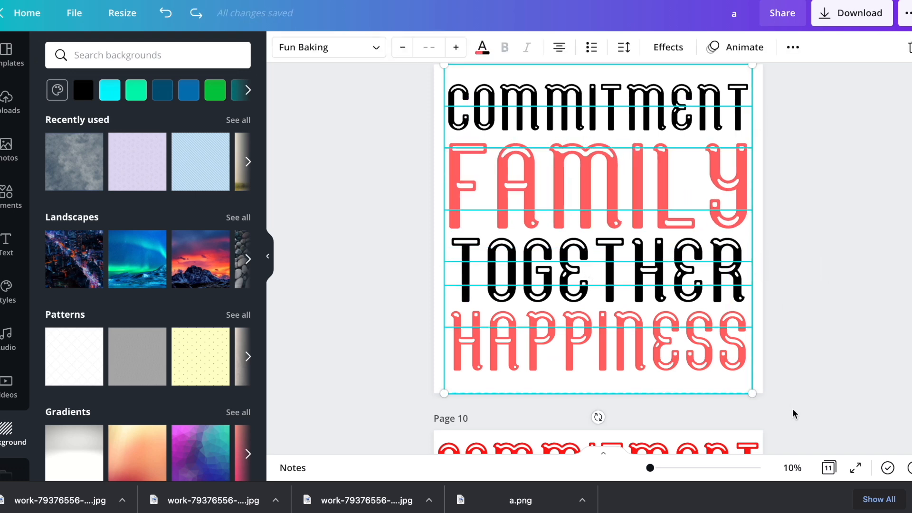
{"action": "left_click_drag", "start_coordinate": [753, 393], "coordinate": [728, 371]}
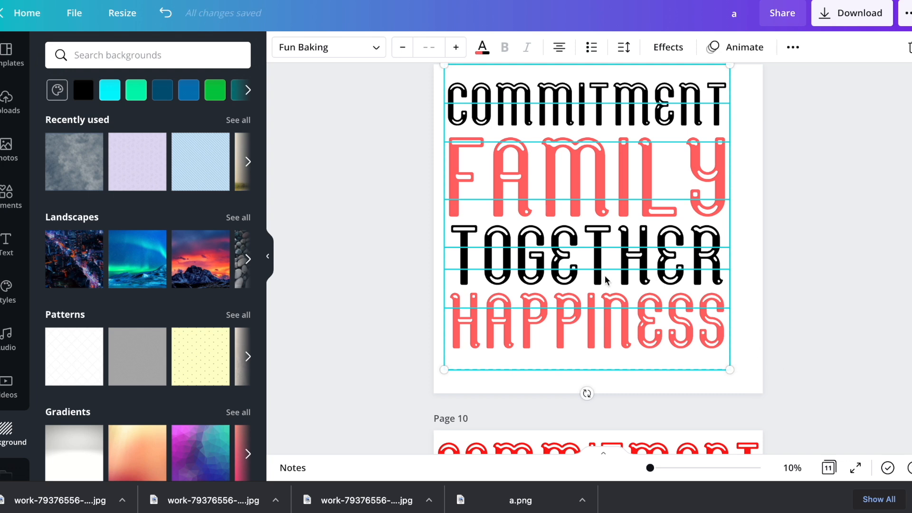
{"action": "left_click_drag", "start_coordinate": [608, 280], "coordinate": [613, 282]}
{"action": "left_click", "coordinate": [849, 265]}
{"action": "scroll", "coordinate": [790, 260], "scroll_direction": "up", "scroll_amount": 1}
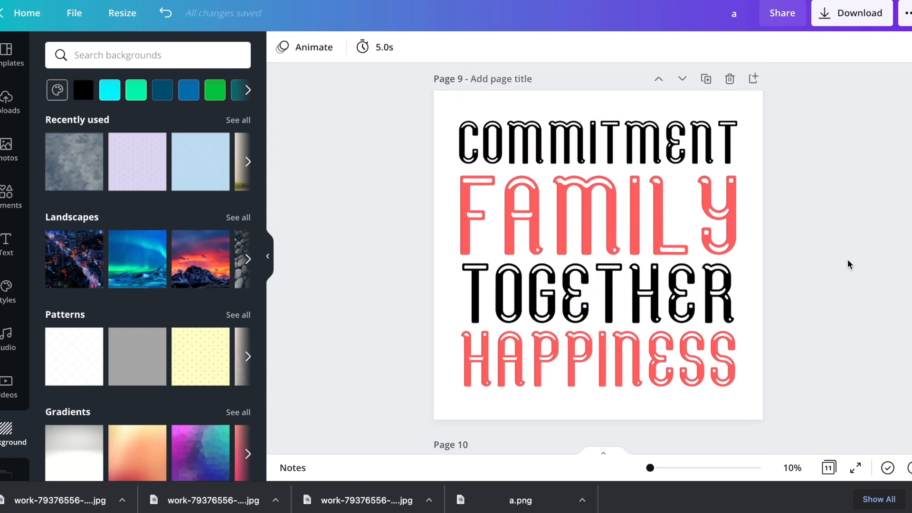
Spread the four words on page 9 vertically, leaving even gaps between "COMMITMENT", "FAMILY", "TOGETHER" and "HAPPINESS"
{"action": "left_click_drag", "start_coordinate": [685, 160], "coordinate": [686, 146]}
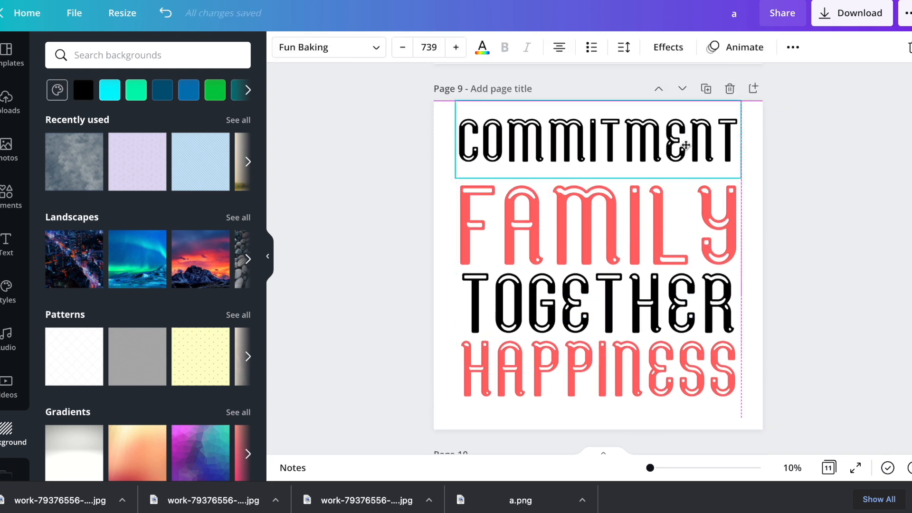
{"action": "left_click_drag", "start_coordinate": [682, 376], "coordinate": [682, 391]}
{"action": "left_click_drag", "start_coordinate": [666, 295], "coordinate": [666, 305]}
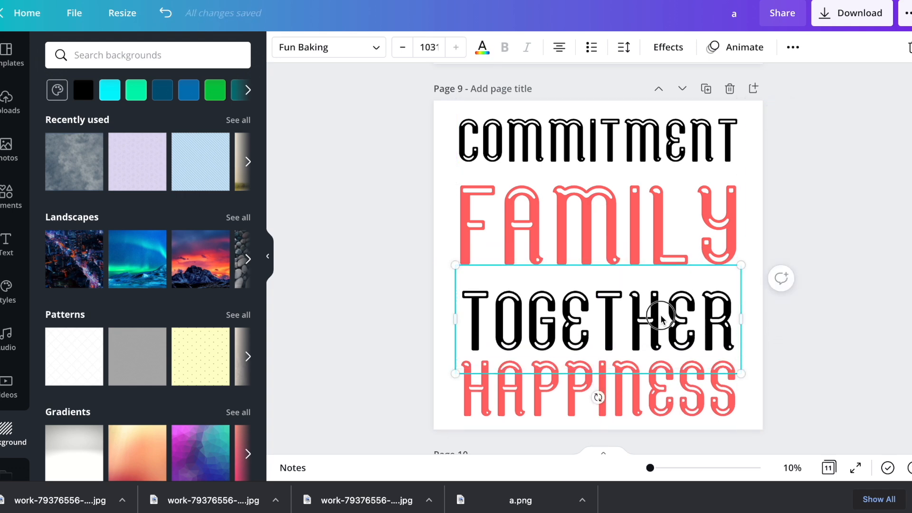
{"action": "left_click_drag", "start_coordinate": [656, 234], "coordinate": [657, 227]}
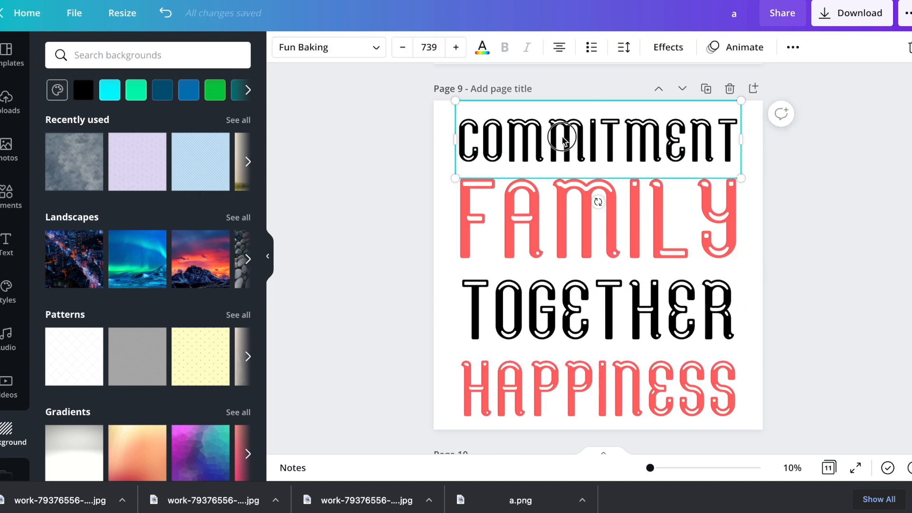
Offset "COMMITMENT", "TOGETHER" and "HAPPINESS" on page 9 with copies so each word runs off both page edges
{"action": "left_click_drag", "start_coordinate": [563, 138], "coordinate": [721, 140]}
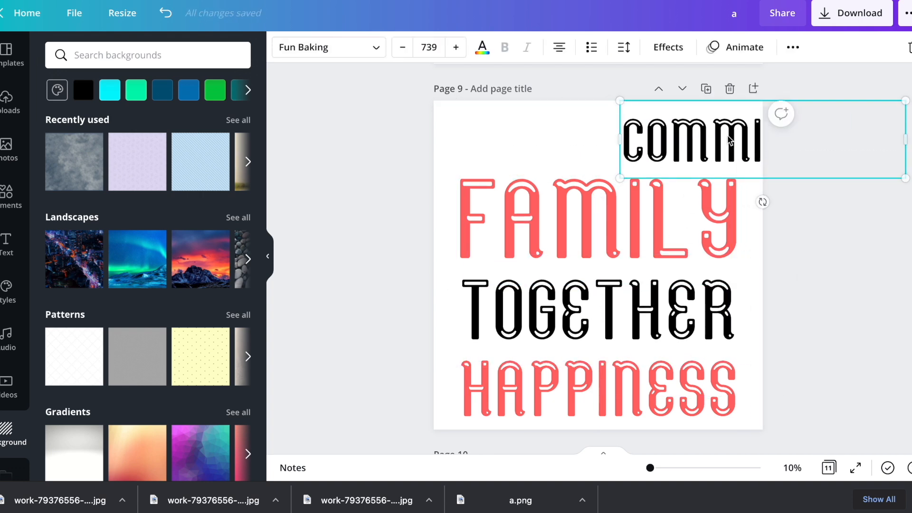
{"action": "left_click_drag", "start_coordinate": [735, 138], "coordinate": [416, 137]}
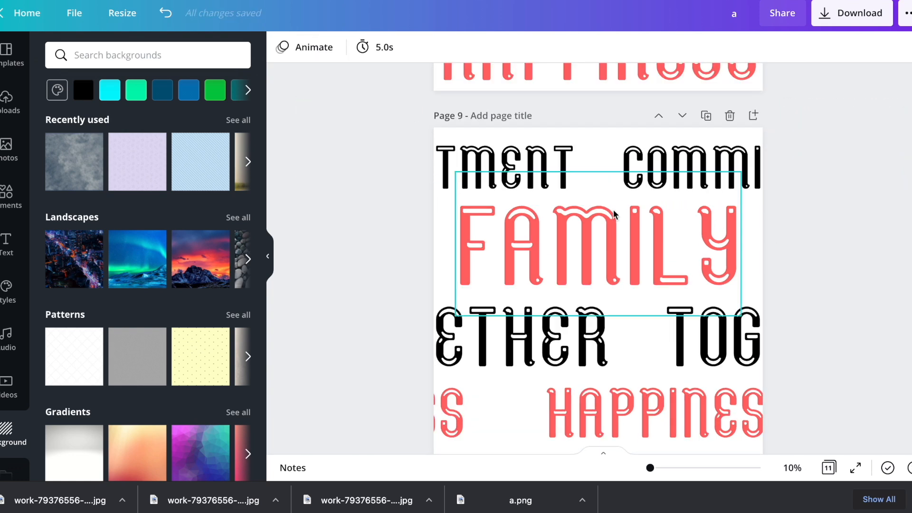
Recolor "FAMILY" on page 9 to white from the document colors
{"action": "scroll", "coordinate": [612, 211], "scroll_direction": "down", "scroll_amount": 3}
{"action": "left_click", "coordinate": [597, 169]}
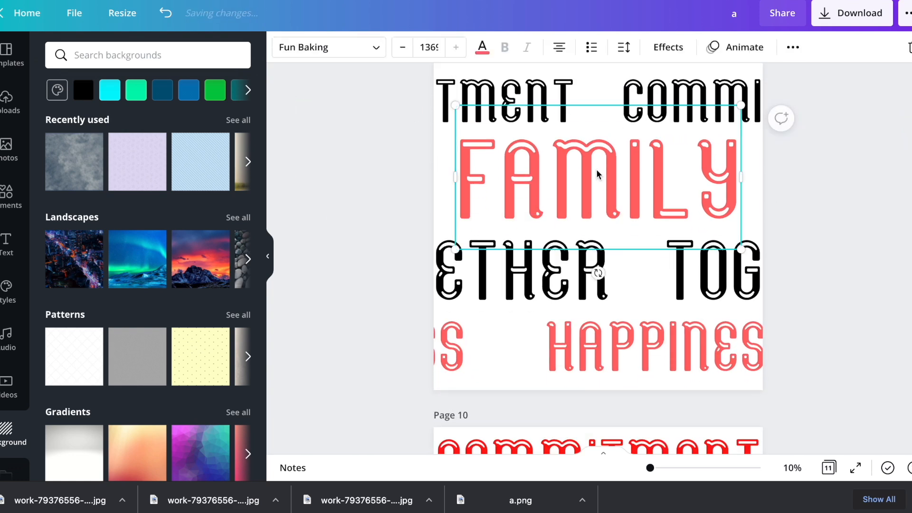
{"action": "left_click", "coordinate": [483, 48]}
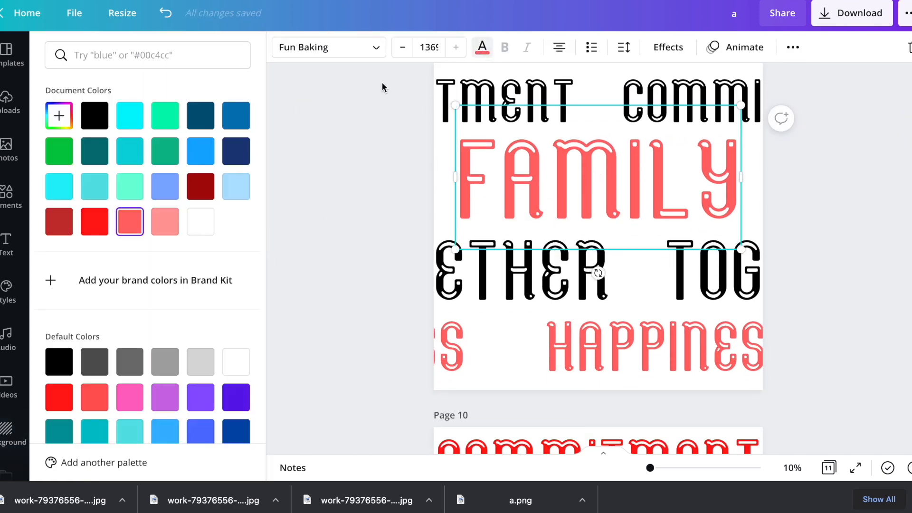
{"action": "left_click", "coordinate": [201, 236]}
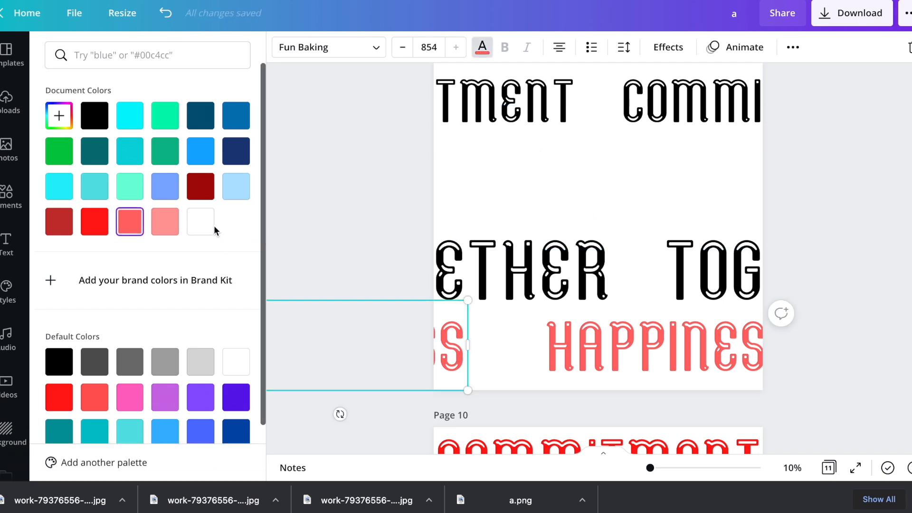
Recolor both "HAPPINESS" copies on page 9 to white from the document colors
{"action": "left_click", "coordinate": [576, 338]}
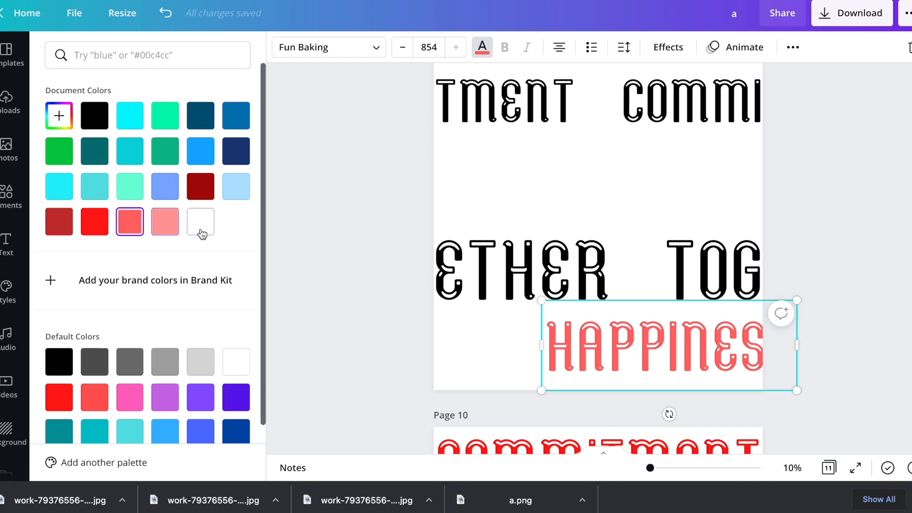
{"action": "left_click", "coordinate": [812, 184]}
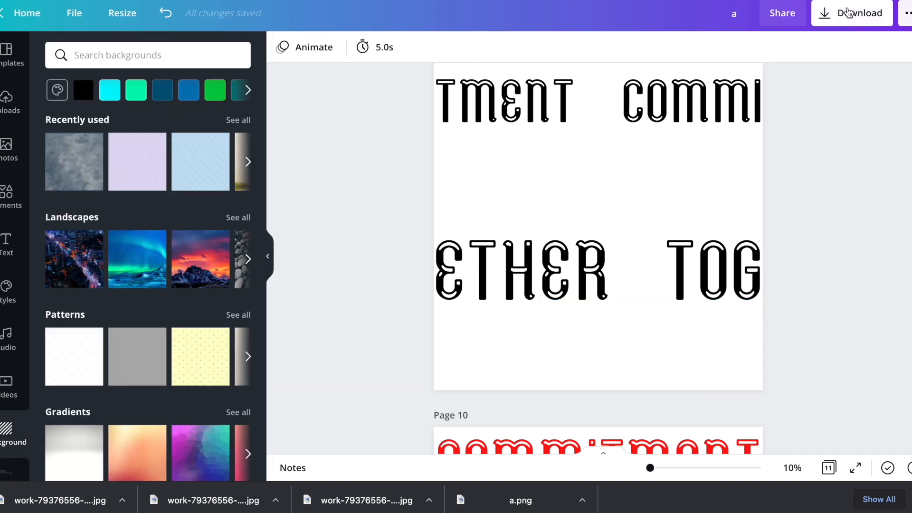
Download only page 9 as a 5000 × 5000 px PNG with a transparent background
{"action": "left_click", "coordinate": [848, 13]}
{"action": "left_click", "coordinate": [746, 258]}
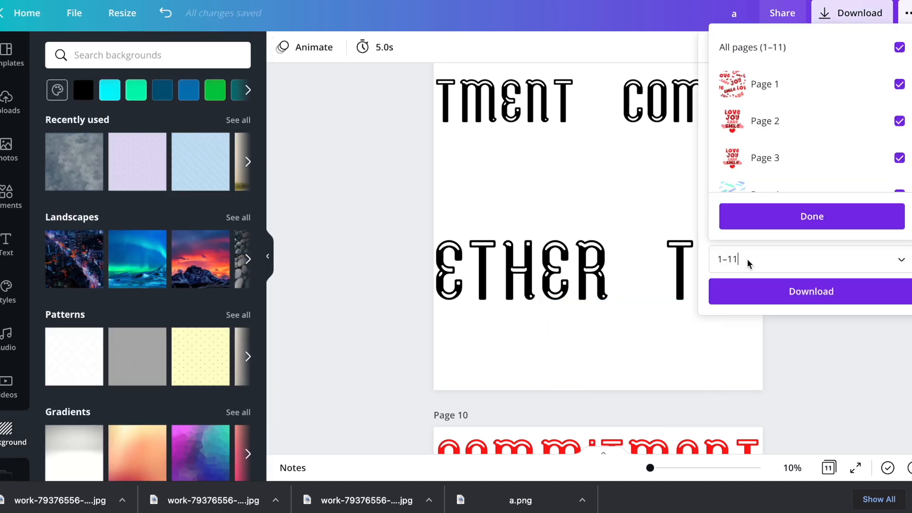
{"action": "left_click", "coordinate": [733, 48]}
{"action": "scroll", "coordinate": [760, 124], "scroll_direction": "down", "scroll_amount": 5}
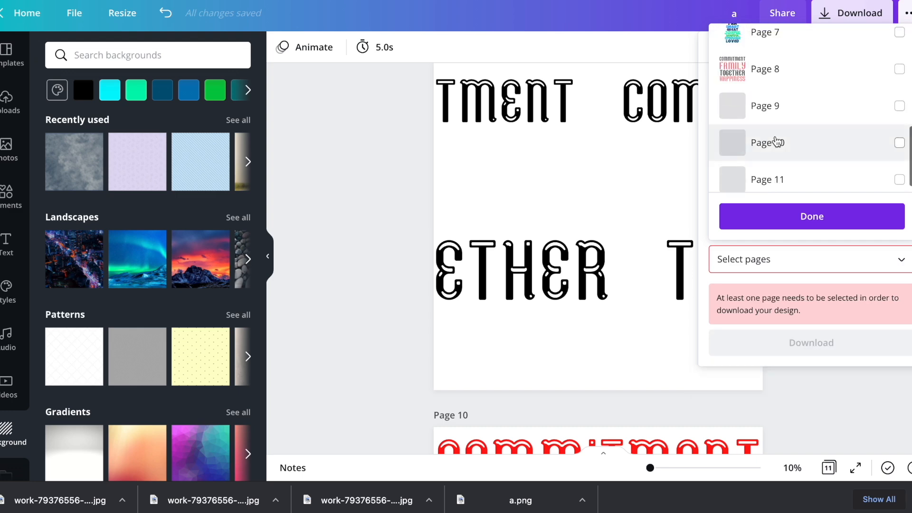
{"action": "left_click", "coordinate": [774, 107]}
{"action": "left_click", "coordinate": [781, 218]}
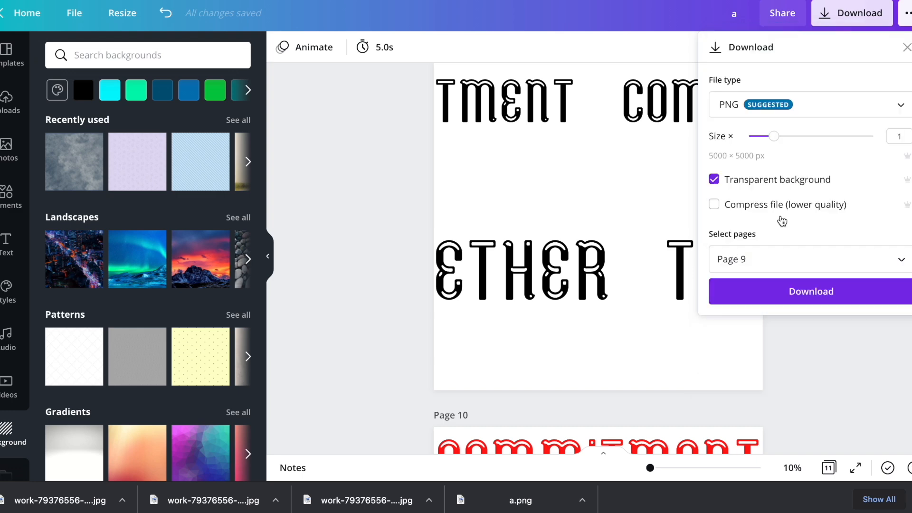
{"action": "left_click", "coordinate": [821, 292]}
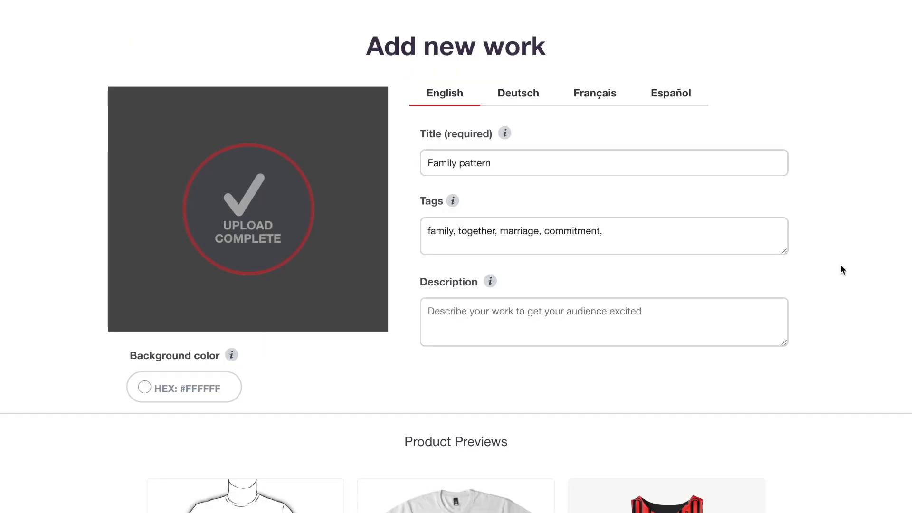
On Redbubble's Add new work page, edit Sleeveless Tops and scale its image to 33%
{"action": "scroll", "coordinate": [836, 309], "scroll_direction": "down", "scroll_amount": 6}
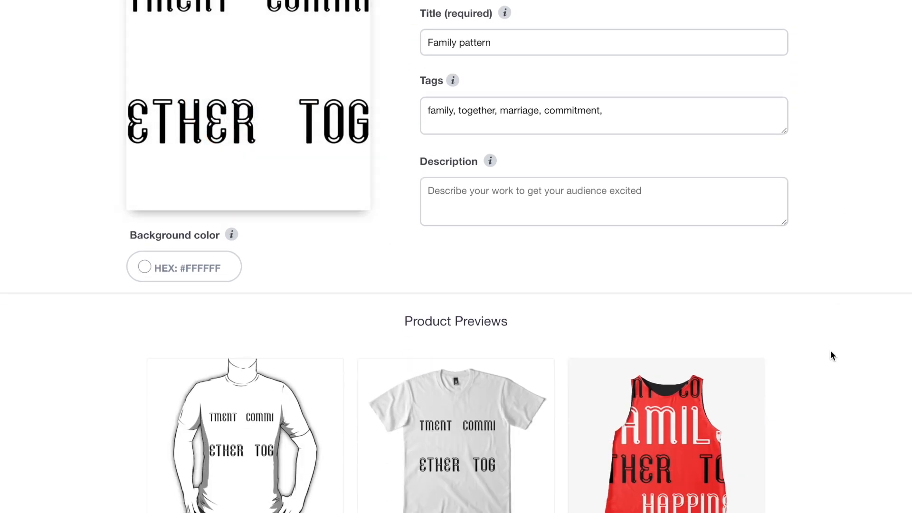
{"action": "scroll", "coordinate": [677, 267], "scroll_direction": "down", "scroll_amount": 8}
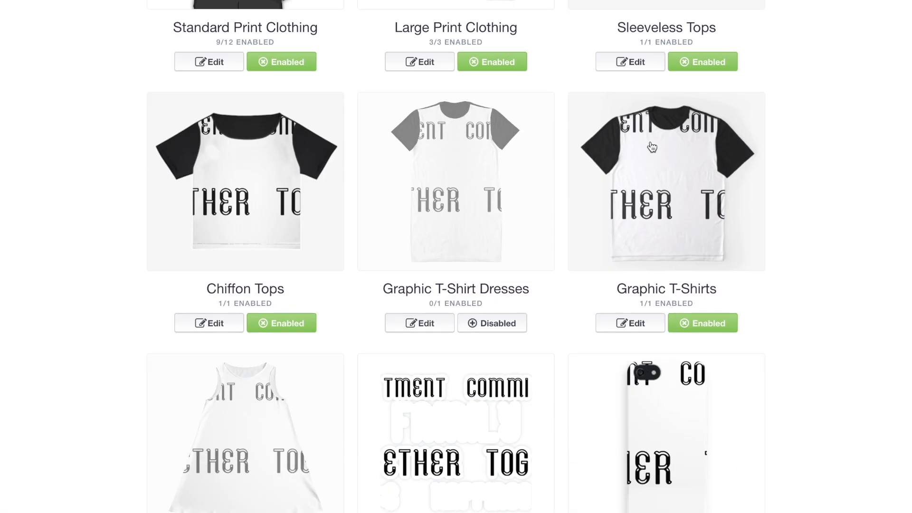
{"action": "scroll", "coordinate": [652, 148], "scroll_direction": "up", "scroll_amount": 6}
{"action": "left_click", "coordinate": [668, 196]}
{"action": "scroll", "coordinate": [672, 266], "scroll_direction": "down", "scroll_amount": 4}
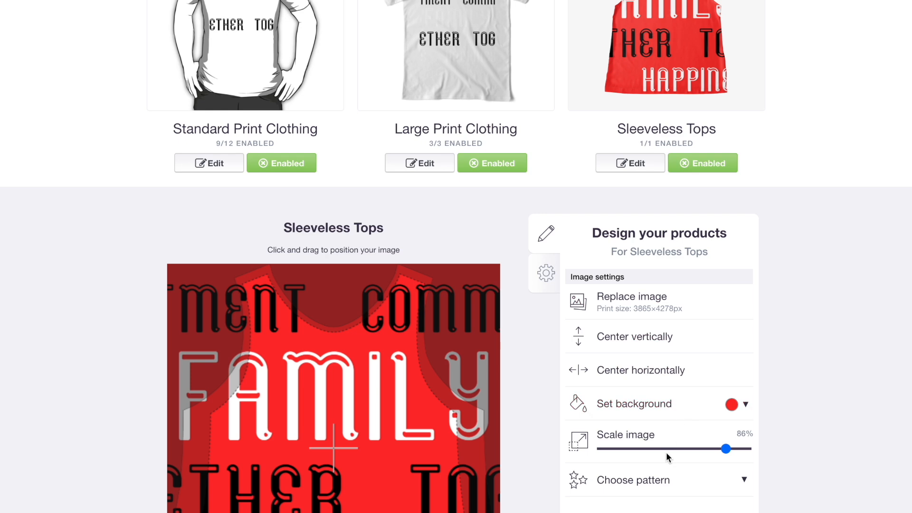
{"action": "left_click", "coordinate": [649, 449]}
{"action": "scroll", "coordinate": [645, 384], "scroll_direction": "down", "scroll_amount": 2}
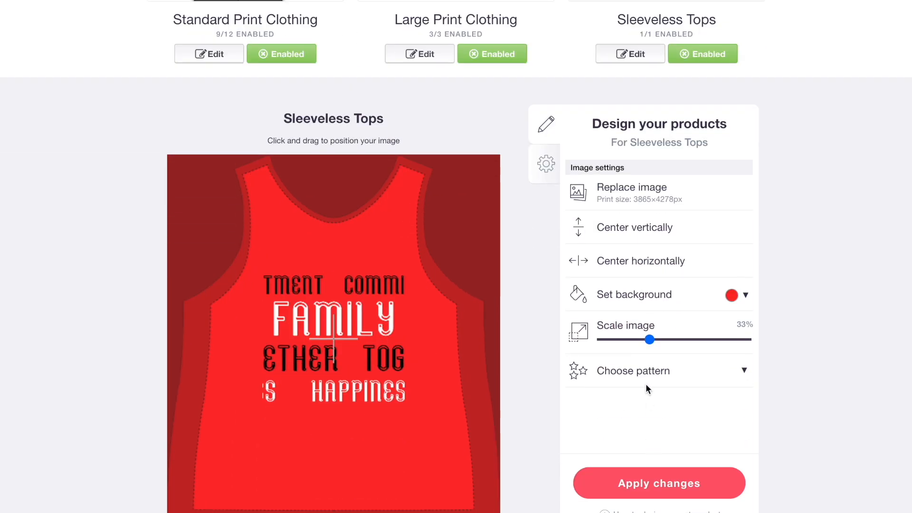
Tile the Sleeveless Tops design as a regular grid and shift the pattern slightly down and to the left
{"action": "left_click", "coordinate": [645, 373]}
{"action": "left_click", "coordinate": [680, 399]}
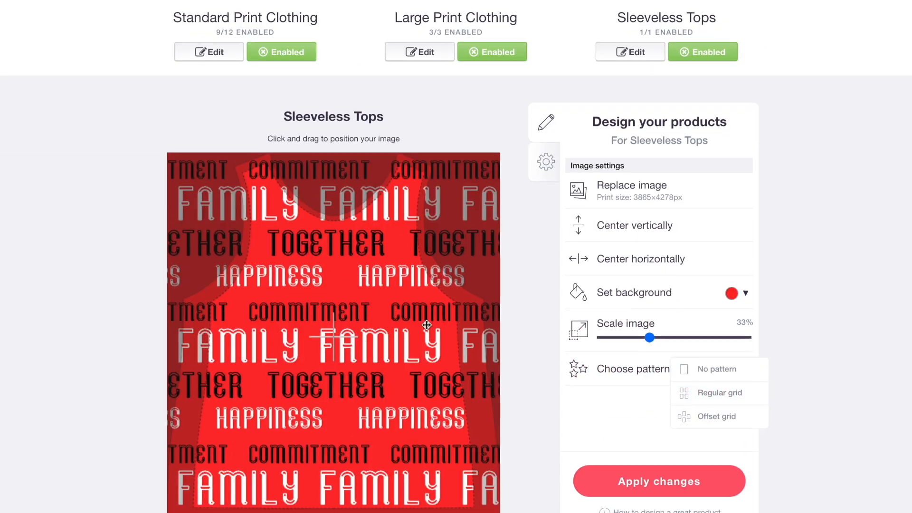
{"action": "scroll", "coordinate": [427, 325], "scroll_direction": "down", "scroll_amount": 1}
{"action": "left_click_drag", "start_coordinate": [397, 285], "coordinate": [387, 304]}
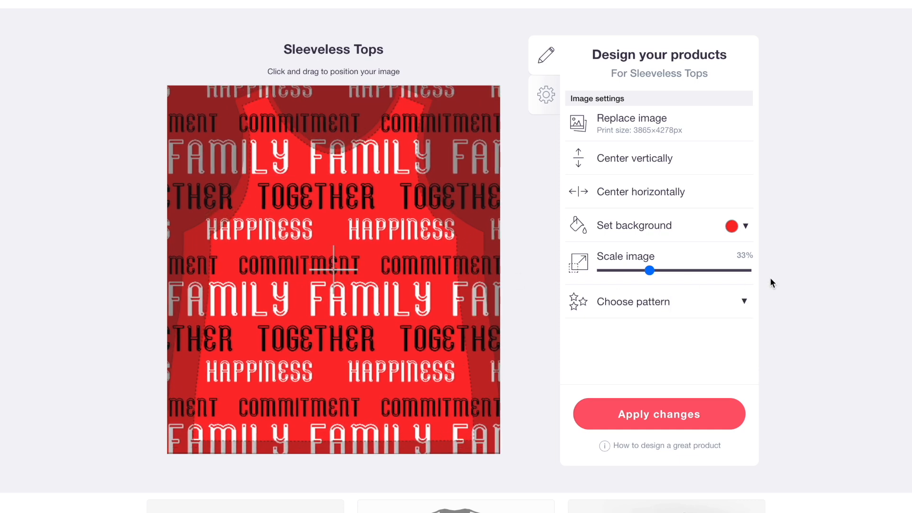
Set the Sleeveless Tops background to teal #2db3c7 and check its product preview
{"action": "left_click", "coordinate": [730, 227]}
{"action": "left_click", "coordinate": [790, 275]}
{"action": "left_click_drag", "start_coordinate": [790, 275], "coordinate": [814, 295]}
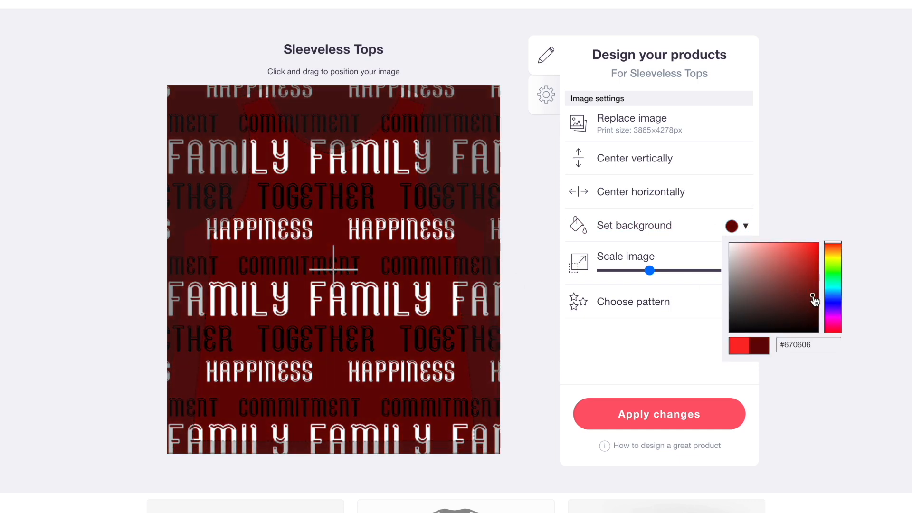
{"action": "left_click", "coordinate": [832, 295]}
{"action": "left_click", "coordinate": [798, 269]}
{"action": "scroll", "coordinate": [798, 266], "scroll_direction": "up", "scroll_amount": 8}
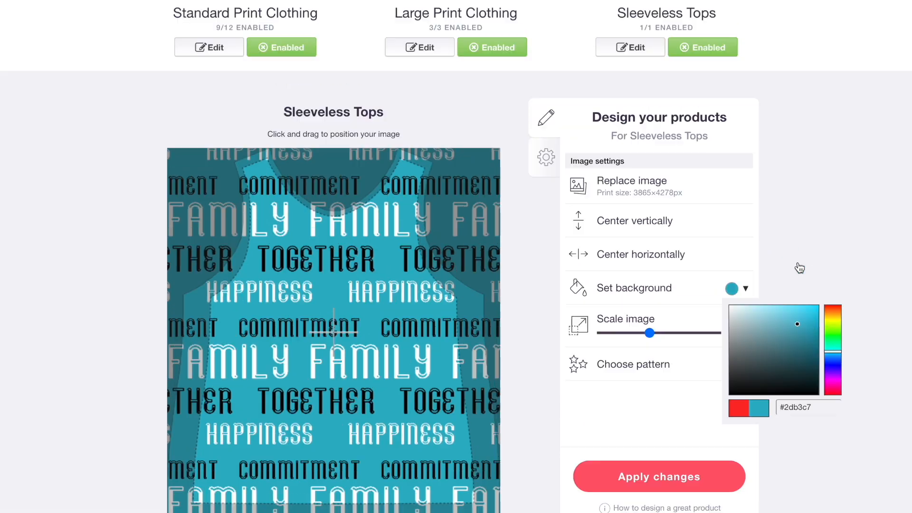
{"action": "scroll", "coordinate": [649, 285], "scroll_direction": "up", "scroll_amount": 5}
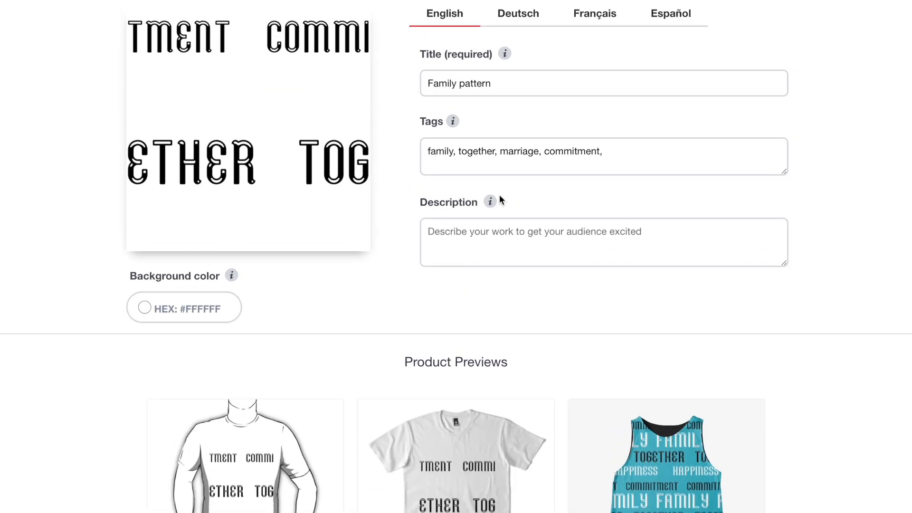
Replace the Standard Print Clothing image with 9.png from the "a (3)" folder
{"action": "scroll", "coordinate": [336, 226], "scroll_direction": "down", "scroll_amount": 6}
{"action": "left_click", "coordinate": [336, 226]}
{"action": "scroll", "coordinate": [336, 226], "scroll_direction": "down", "scroll_amount": 5}
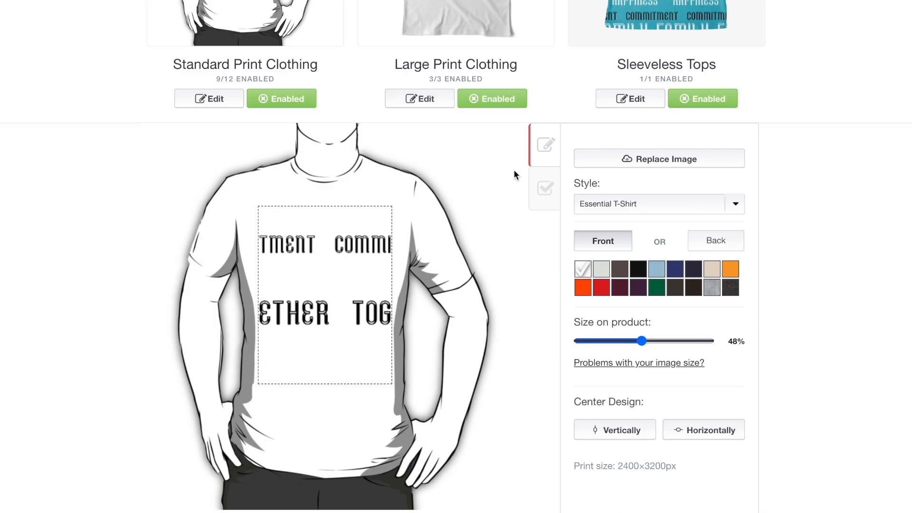
{"action": "left_click", "coordinate": [662, 158]}
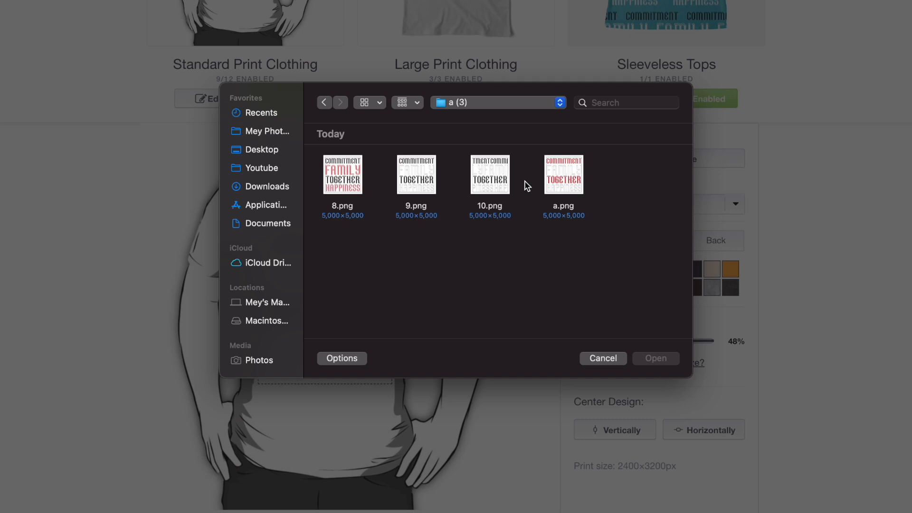
{"action": "double_click", "coordinate": [429, 188]}
Open Large Print Clothing for editing and start replacing its image
{"action": "left_click", "coordinate": [422, 100]}
{"action": "scroll", "coordinate": [423, 100], "scroll_direction": "down", "scroll_amount": 2}
{"action": "left_click", "coordinate": [624, 150]}
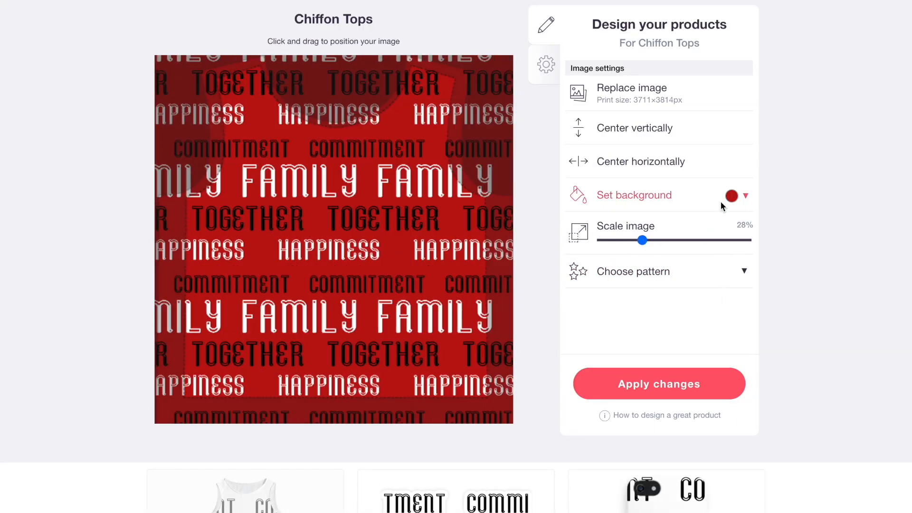
Change the Chiffon Tops background to a brighter red
{"action": "left_click", "coordinate": [731, 197]}
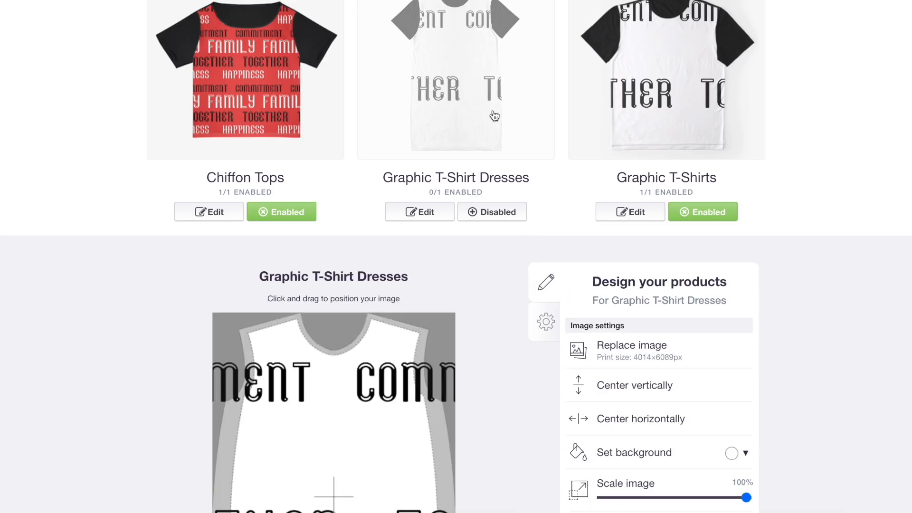
Scale down the Graphic T-Shirt Dresses image and tile it as a regular grid
{"action": "scroll", "coordinate": [495, 116], "scroll_direction": "down", "scroll_amount": 6}
{"action": "left_click_drag", "start_coordinate": [746, 205], "coordinate": [654, 205]}
{"action": "left_click", "coordinate": [744, 235]}
{"action": "left_click", "coordinate": [719, 258]}
Pick a background color for the Graphic T-Shirt Dresses, choosing both a hue and a shade
{"action": "left_click", "coordinate": [731, 162]}
{"action": "left_click", "coordinate": [800, 232]}
{"action": "left_click", "coordinate": [832, 227]}
{"action": "left_click", "coordinate": [787, 186]}
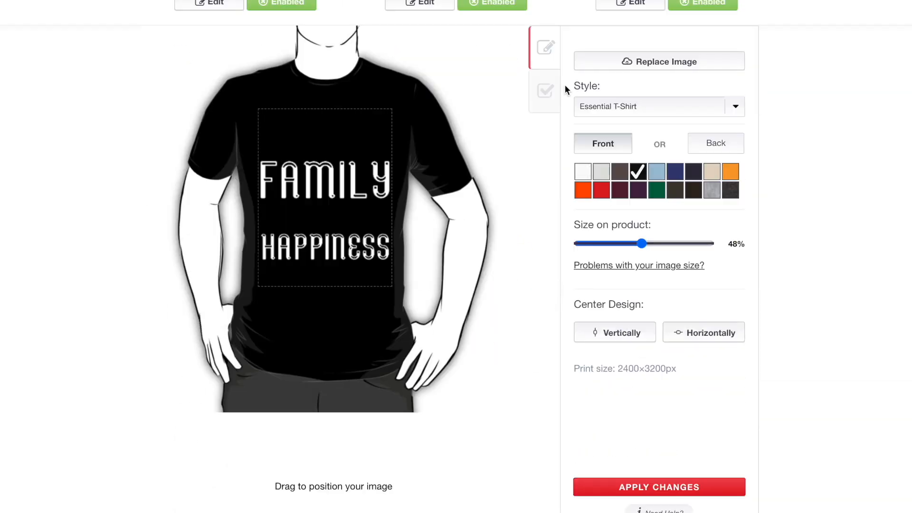
Start replacing the image on the black Essential T-Shirt in Standard Print Clothing
{"action": "left_click", "coordinate": [659, 61]}
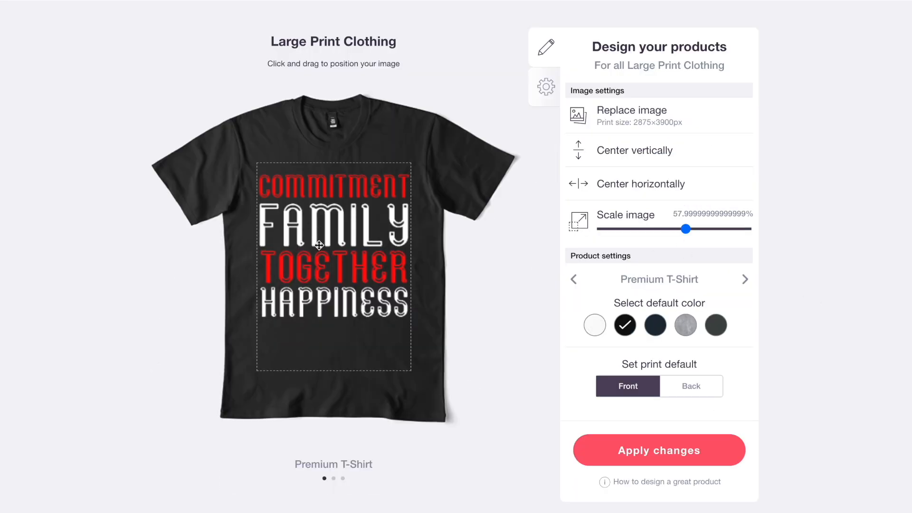
Preview the Large Print Clothing style that follows the Premium T-Shirt
{"action": "left_click", "coordinate": [744, 280]}
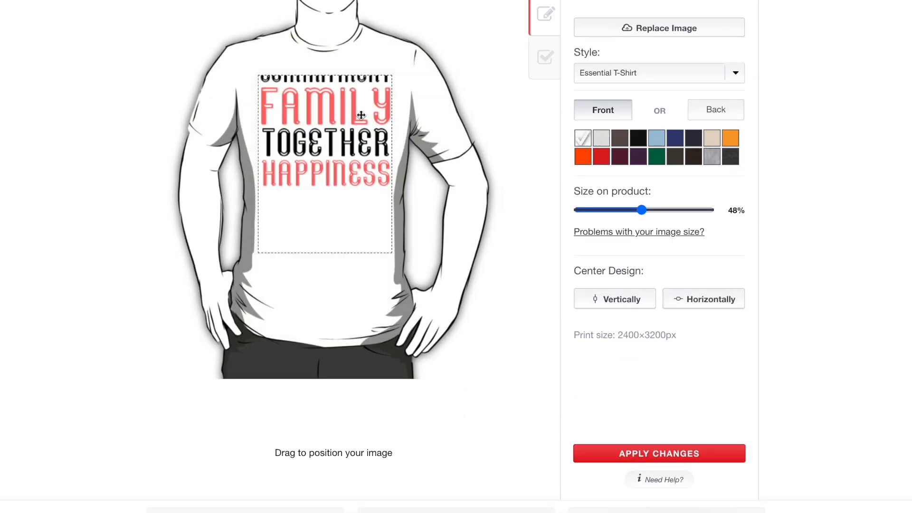
Preview other Standard Print Clothing styles, including Racerback Tank Top, and reset the Kids Clothes markup to its default
{"action": "left_click", "coordinate": [624, 73]}
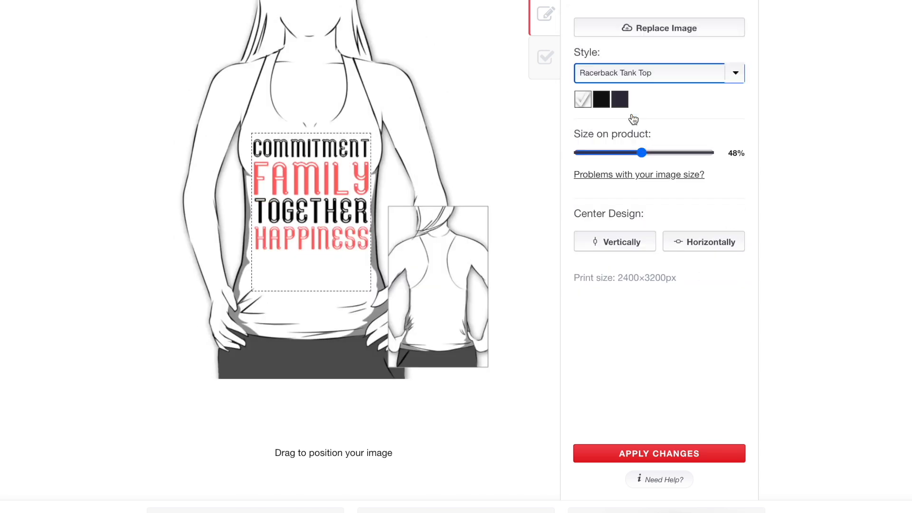
{"action": "left_click", "coordinate": [637, 116]}
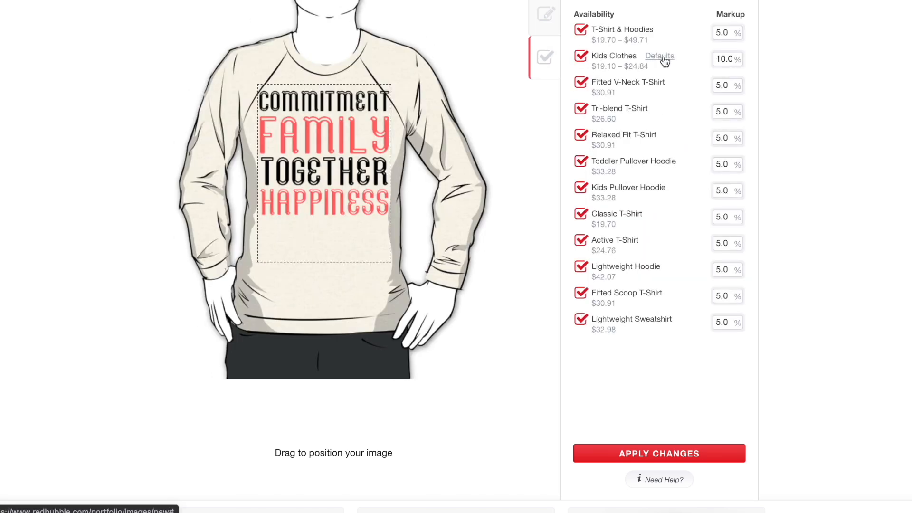
{"action": "left_click", "coordinate": [659, 56]}
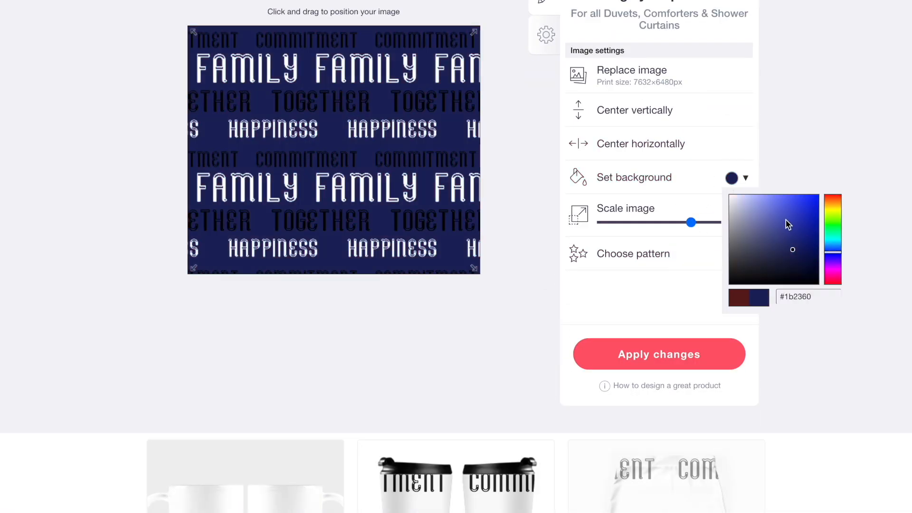
Shift the Duvets, Comforters & Shower Curtains background to a brighter blue
{"action": "left_click_drag", "start_coordinate": [788, 225], "coordinate": [810, 202]}
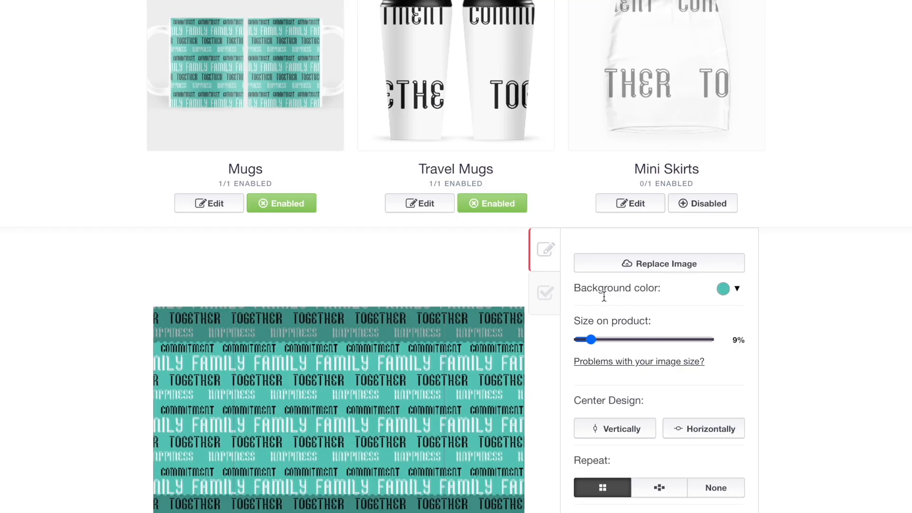
Open the Throw Blankets & Tapestries background color for editing
{"action": "scroll", "coordinate": [265, 270], "scroll_direction": "up", "scroll_amount": 4}
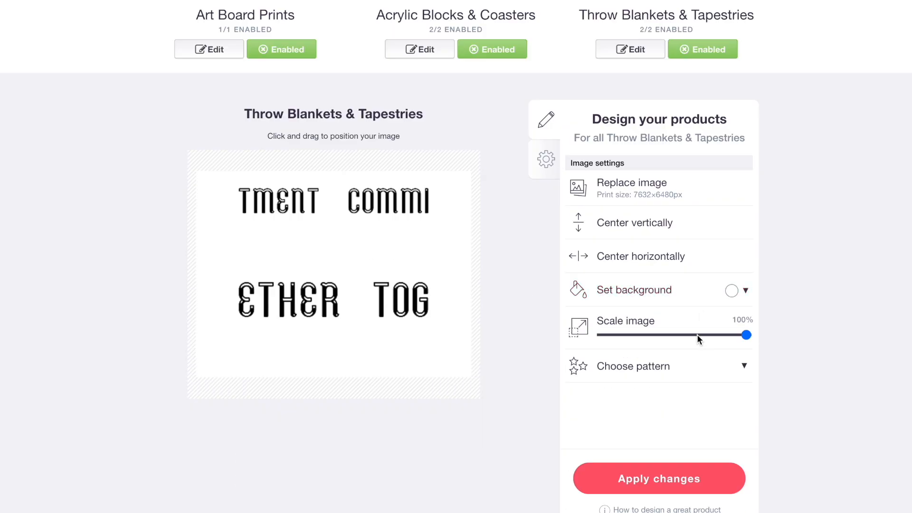
{"action": "left_click", "coordinate": [734, 291]}
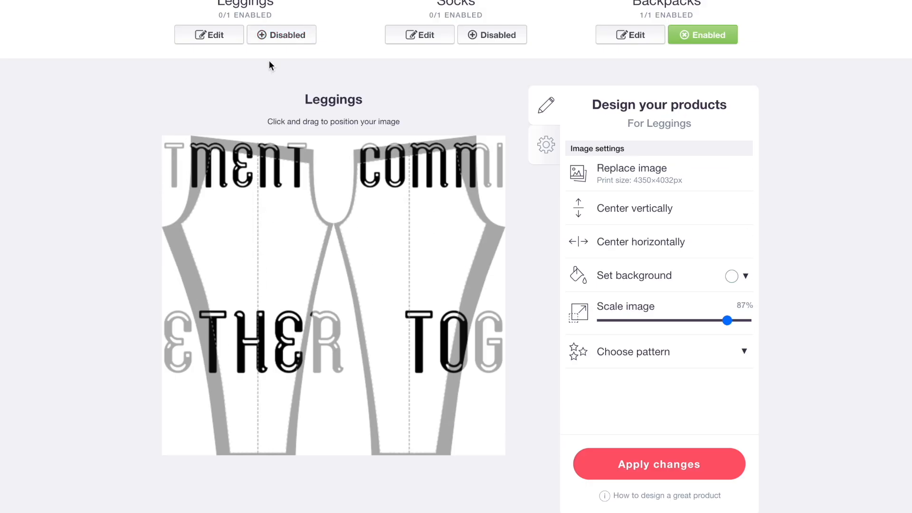
Open the Leggings background color for editing
{"action": "left_click", "coordinate": [741, 275]}
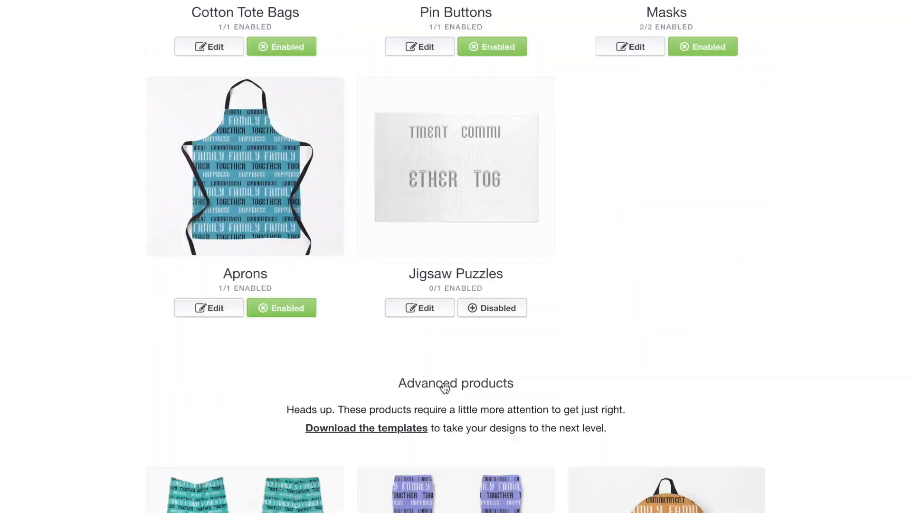
Set the media to Design & Illustration and Digital Art, and select the Love & Relationships and Life in Patterns collections
{"action": "scroll", "coordinate": [444, 387], "scroll_direction": "down", "scroll_amount": 15}
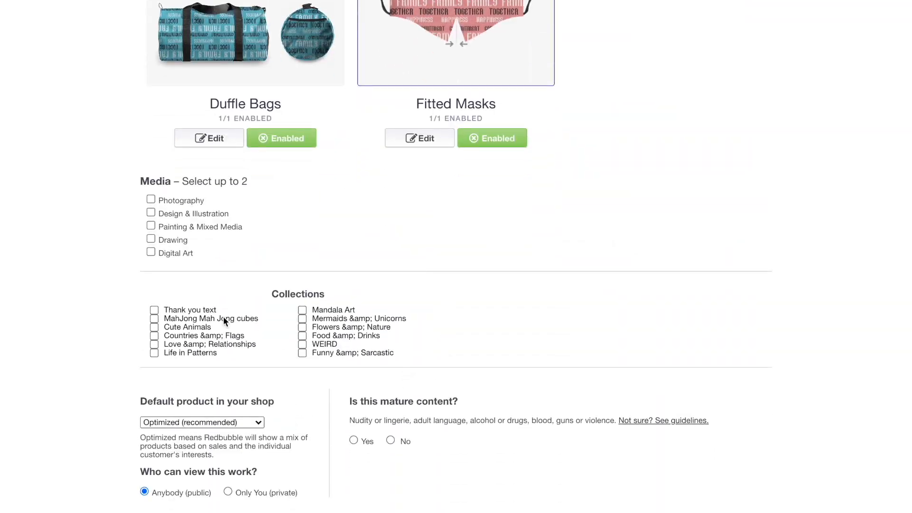
{"action": "left_click", "coordinate": [151, 213]}
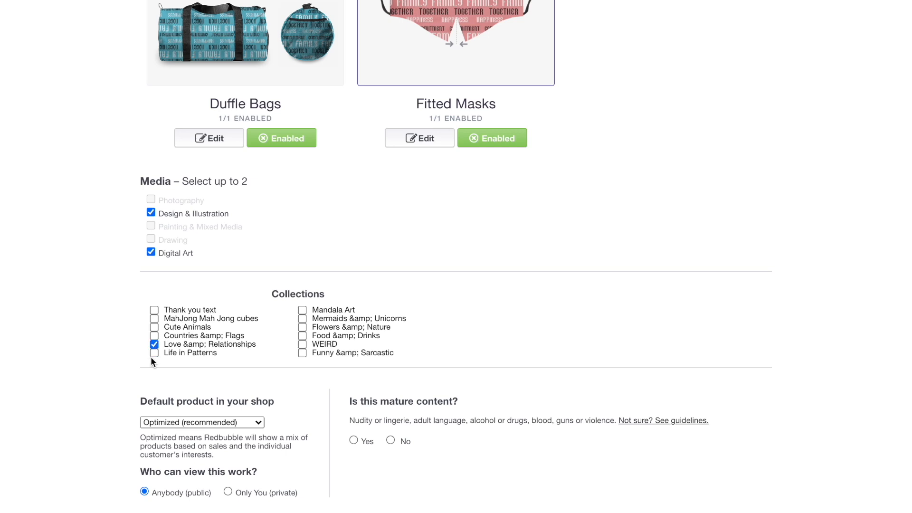
Set the default product in the shop to Socks and mark the work as not containing mature content
{"action": "left_click", "coordinate": [173, 422]}
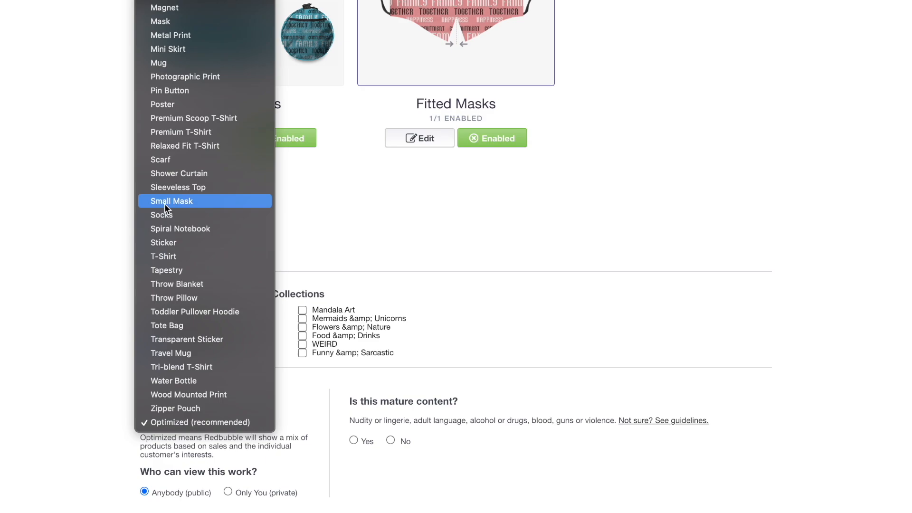
{"action": "left_click", "coordinate": [185, 120]}
{"action": "scroll", "coordinate": [319, 204], "scroll_direction": "up", "scroll_amount": 8}
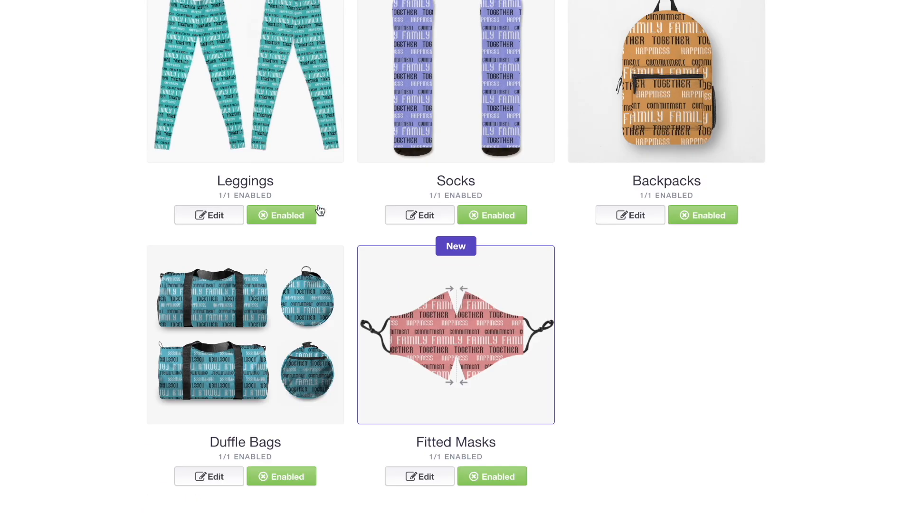
{"action": "scroll", "coordinate": [519, 278], "scroll_direction": "up", "scroll_amount": 4}
{"action": "scroll", "coordinate": [519, 280], "scroll_direction": "down", "scroll_amount": 12}
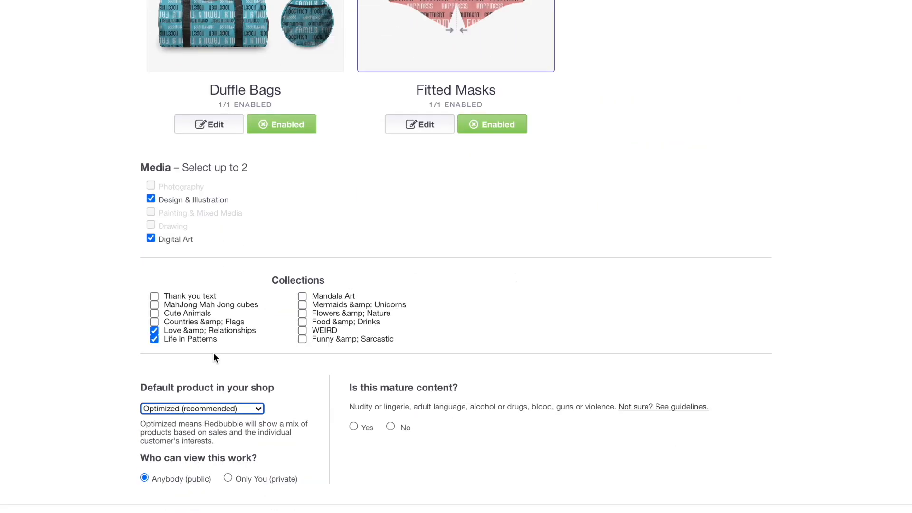
{"action": "left_click", "coordinate": [186, 409]}
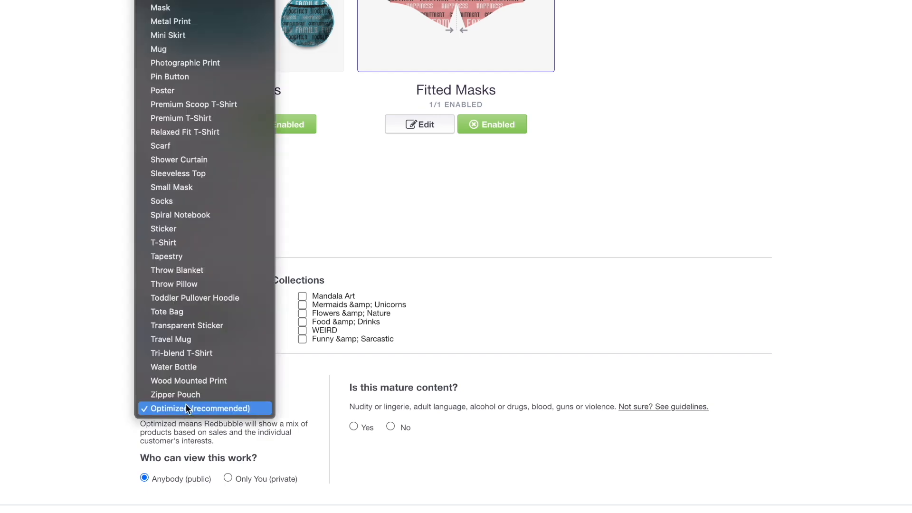
{"action": "left_click", "coordinate": [170, 202]}
{"action": "scroll", "coordinate": [265, 332], "scroll_direction": "down", "scroll_amount": 5}
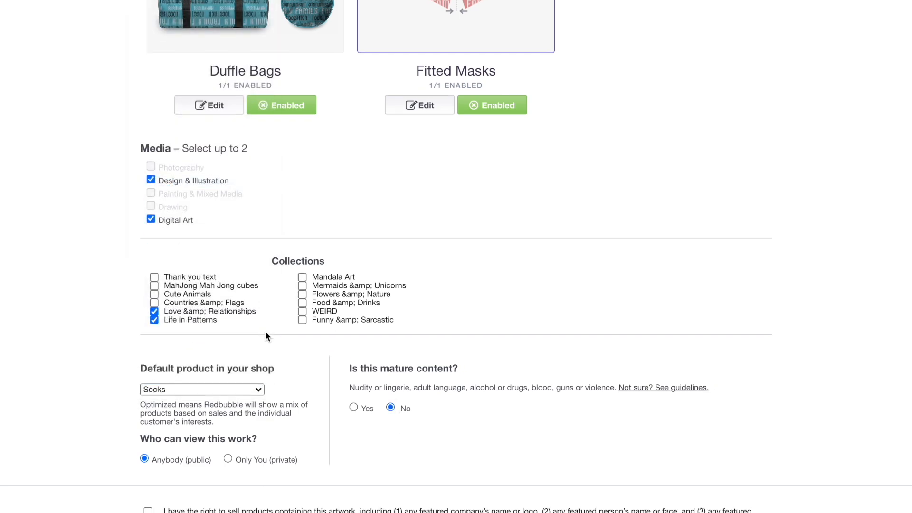
Open the design's product listing and look over the first mask, magnet and shirt previews
{"action": "left_click", "coordinate": [739, 372]}
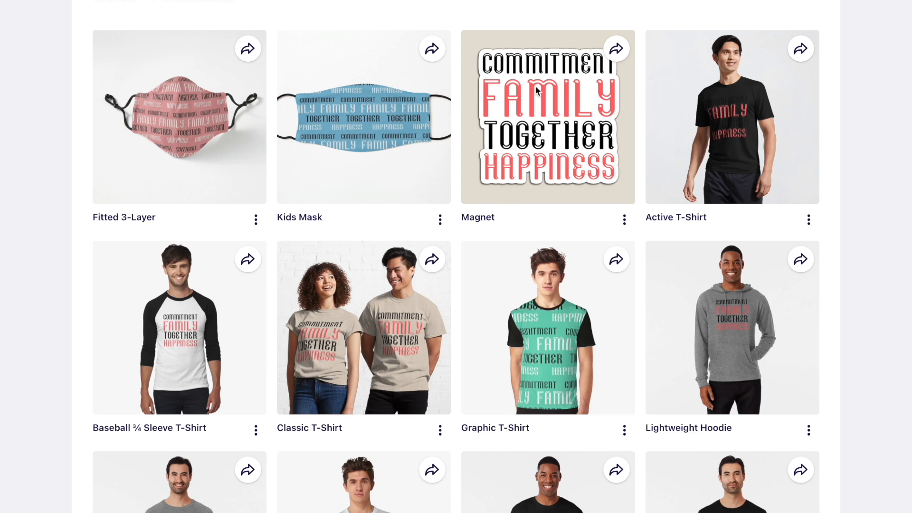
{"action": "scroll", "coordinate": [536, 90], "scroll_direction": "down", "scroll_amount": 1}
{"action": "scroll", "coordinate": [620, 196], "scroll_direction": "down", "scroll_amount": 2}
{"action": "scroll", "coordinate": [620, 199], "scroll_direction": "down", "scroll_amount": 3}
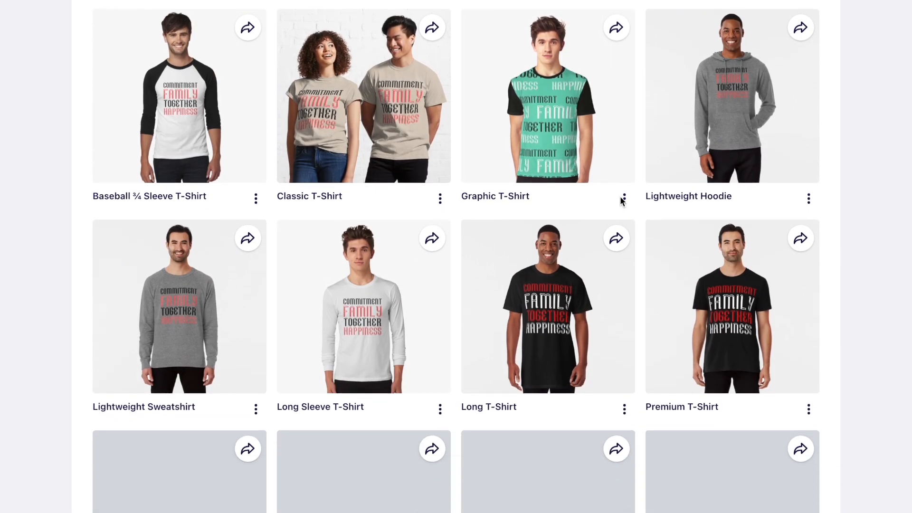
Switch to the Fun Baking Font page on Creative Fabrica, view its title preview image, and return to the product listing
{"action": "left_click", "coordinate": [712, 0]}
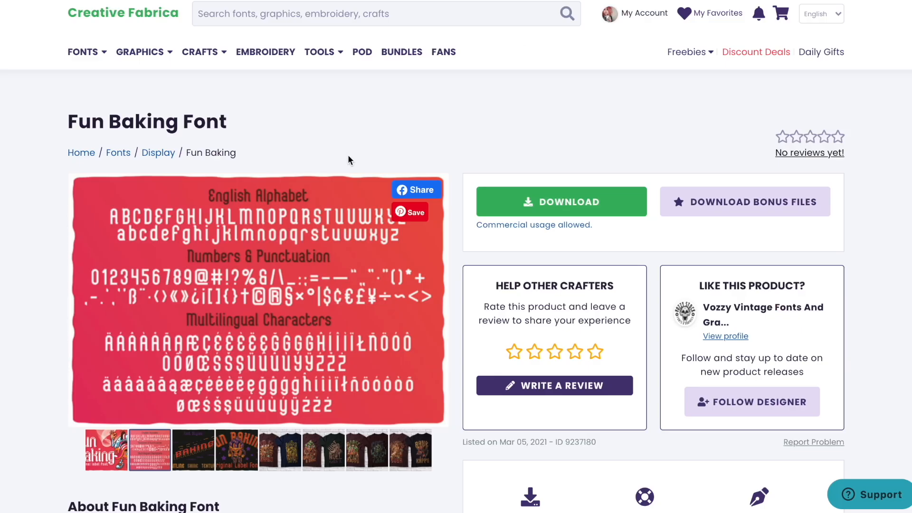
{"action": "scroll", "coordinate": [348, 155], "scroll_direction": "down", "scroll_amount": 3}
{"action": "left_click", "coordinate": [144, 278]}
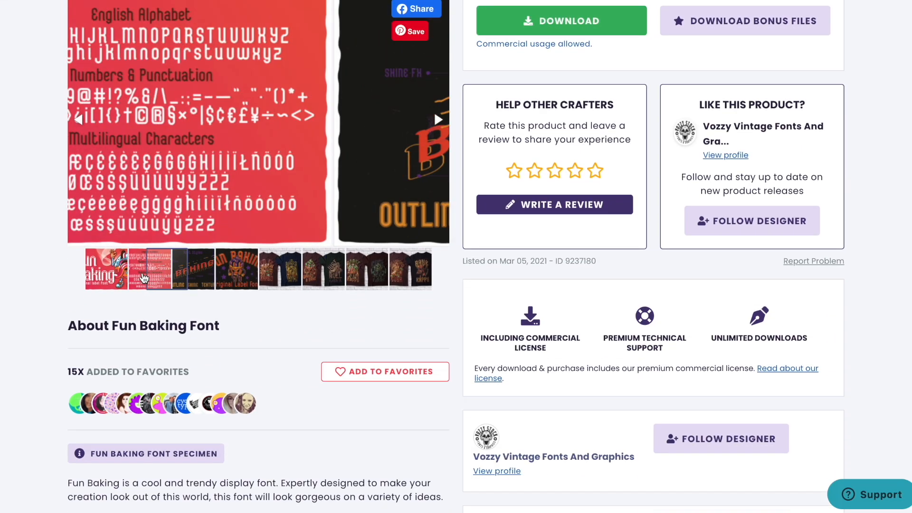
{"action": "left_click", "coordinate": [108, 274]}
{"action": "scroll", "coordinate": [532, 141], "scroll_direction": "up", "scroll_amount": 1}
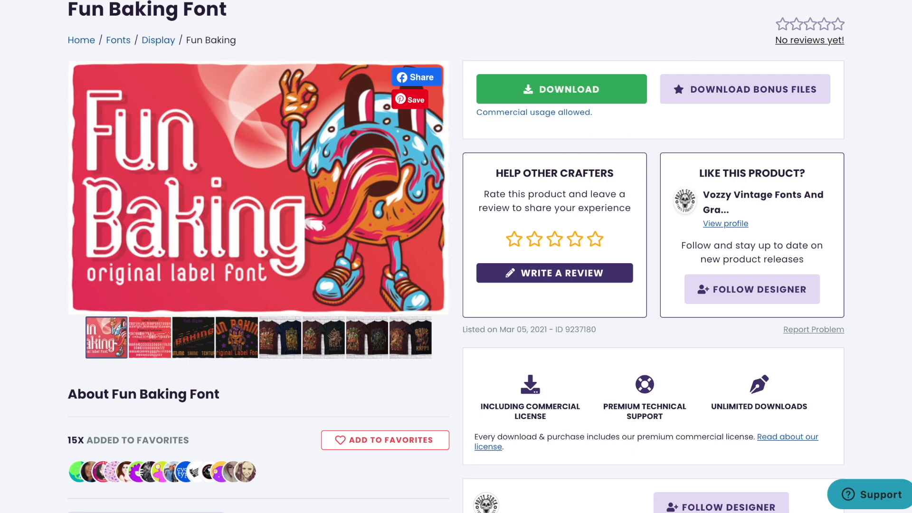
{"action": "key", "text": "ctrl+Tab"}
{"action": "key", "text": "ctrl+Tab"}
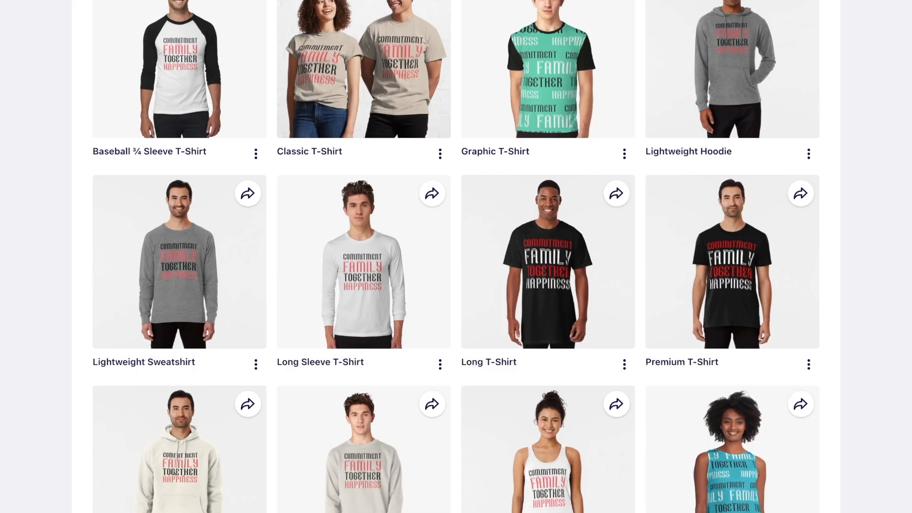
Examine how the design and its pattern look on the masks, magnet and clothing, through the dresses and leggings
{"action": "scroll", "coordinate": [651, 130], "scroll_direction": "up", "scroll_amount": 3}
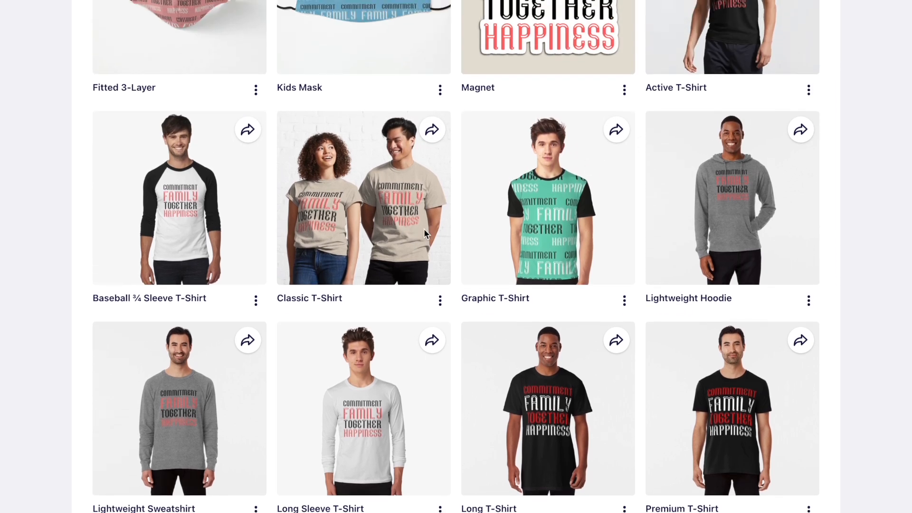
{"action": "scroll", "coordinate": [416, 233], "scroll_direction": "up", "scroll_amount": 1}
{"action": "scroll", "coordinate": [415, 233], "scroll_direction": "up", "scroll_amount": 1}
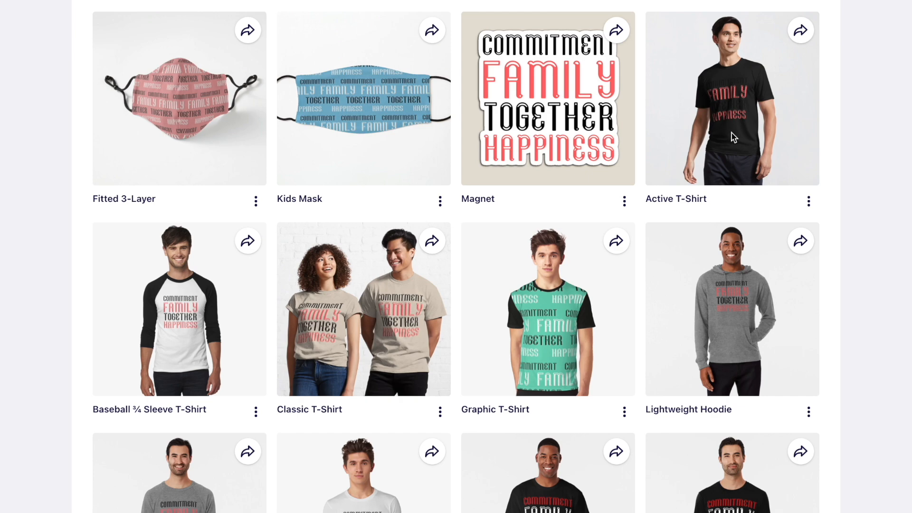
{"action": "scroll", "coordinate": [734, 137], "scroll_direction": "down", "scroll_amount": 5}
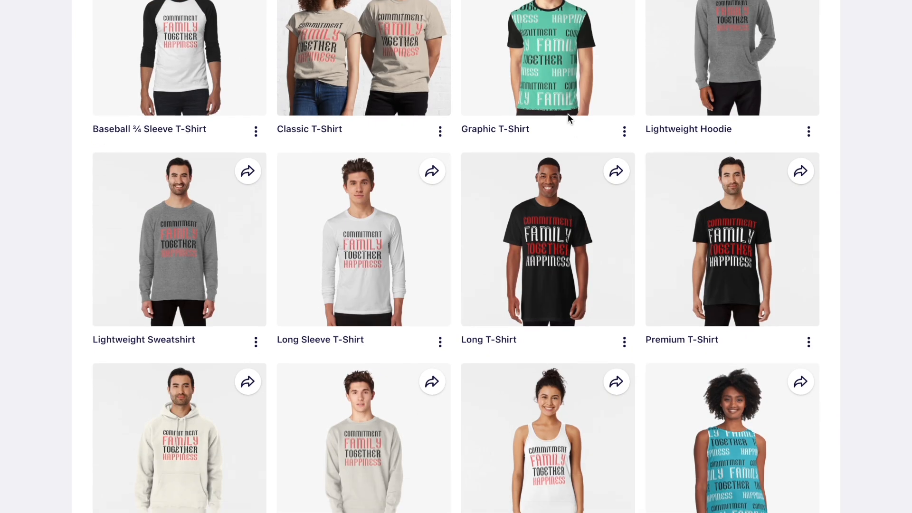
{"action": "scroll", "coordinate": [563, 108], "scroll_direction": "up", "scroll_amount": 1}
{"action": "scroll", "coordinate": [625, 145], "scroll_direction": "down", "scroll_amount": 7}
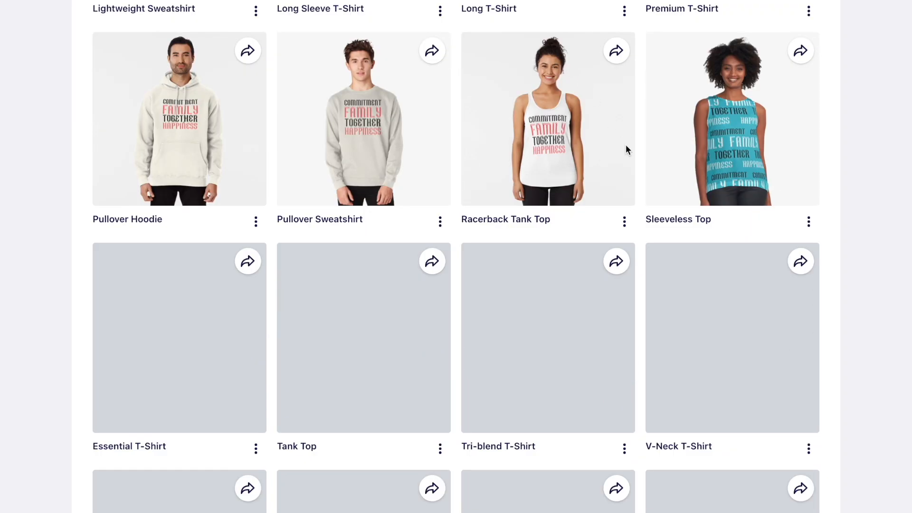
{"action": "scroll", "coordinate": [404, 162], "scroll_direction": "down", "scroll_amount": 7}
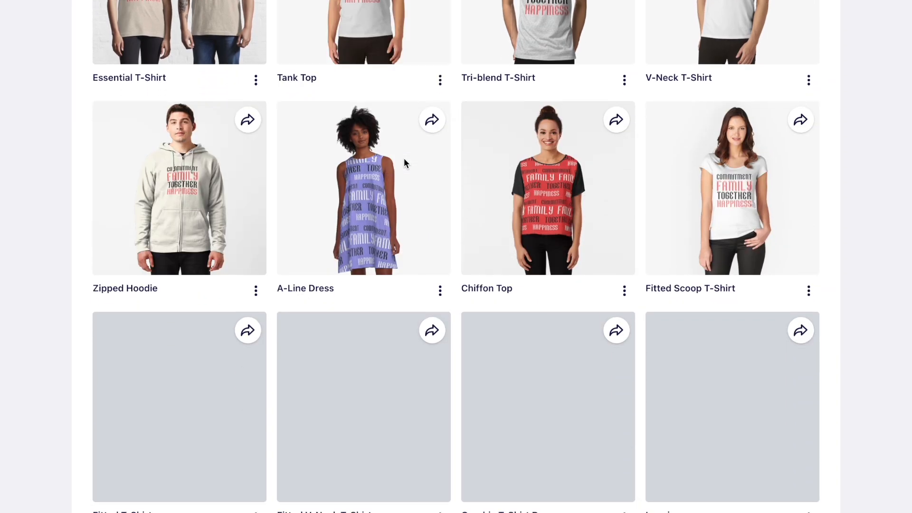
{"action": "scroll", "coordinate": [405, 160], "scroll_direction": "down", "scroll_amount": 1}
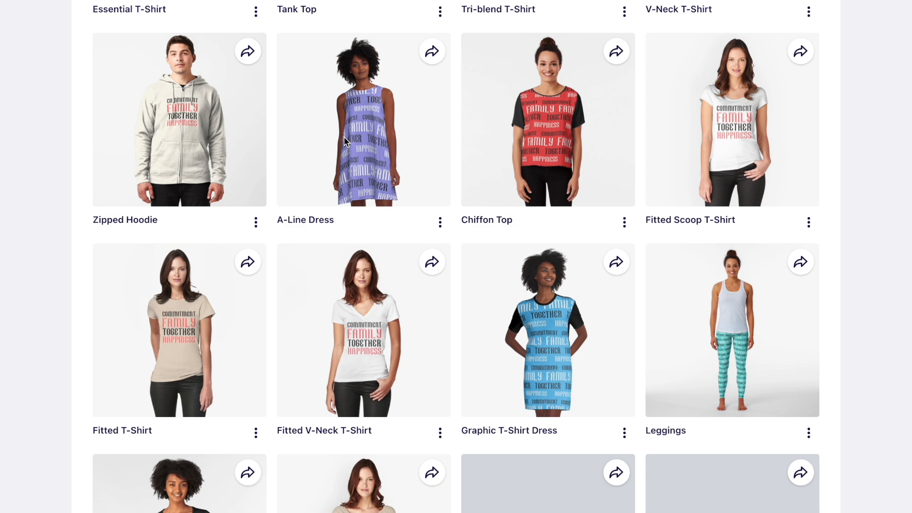
{"action": "scroll", "coordinate": [345, 141], "scroll_direction": "down", "scroll_amount": 3}
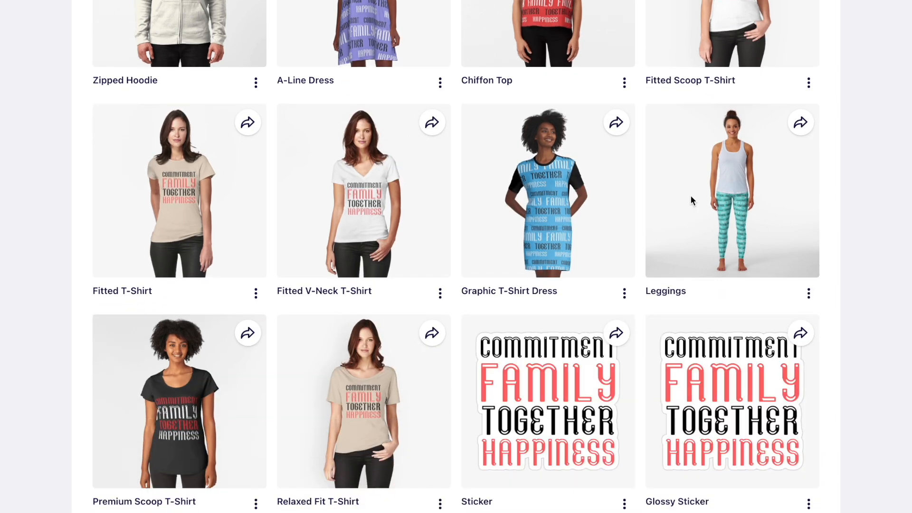
Examine the previews of the laptop and phone accessories, wall art, and home items such as clocks, bedding and pillows
{"action": "scroll", "coordinate": [691, 200], "scroll_direction": "down", "scroll_amount": 10}
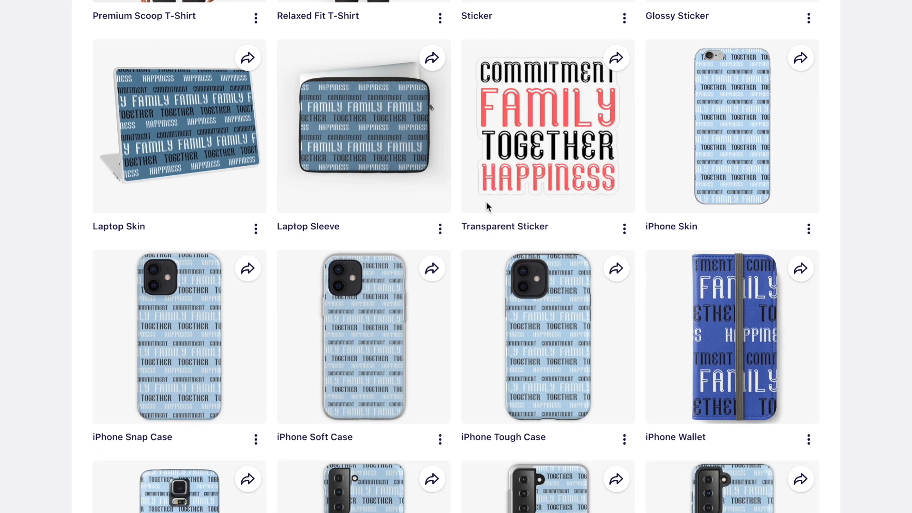
{"action": "scroll", "coordinate": [645, 135], "scroll_direction": "down", "scroll_amount": 4}
{"action": "scroll", "coordinate": [477, 180], "scroll_direction": "down", "scroll_amount": 8}
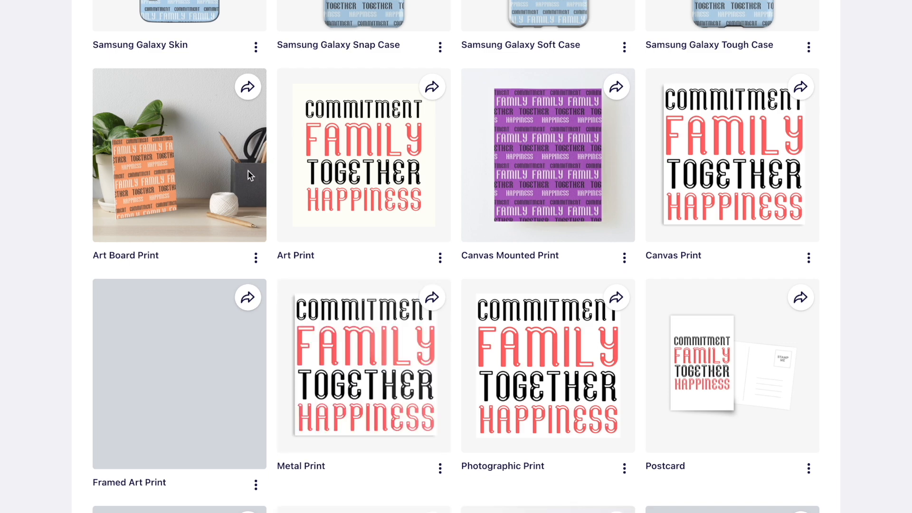
{"action": "scroll", "coordinate": [526, 177], "scroll_direction": "down", "scroll_amount": 10}
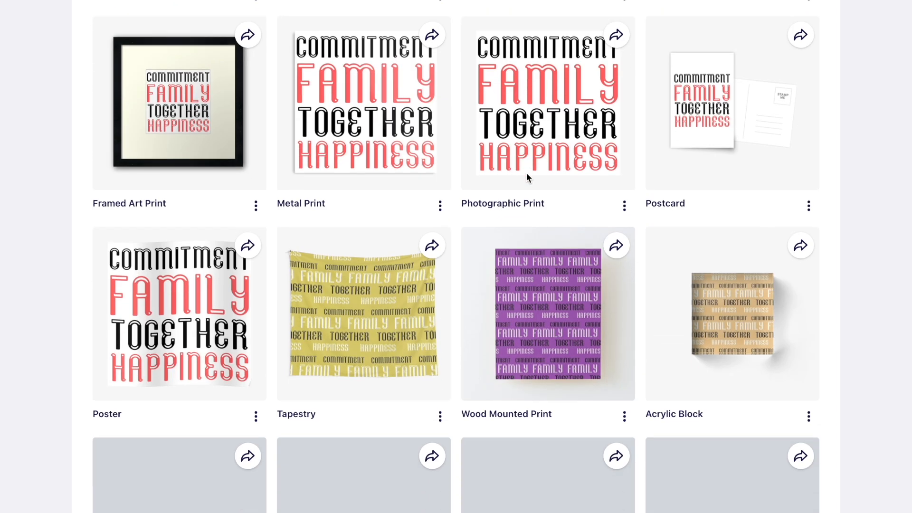
{"action": "scroll", "coordinate": [526, 177], "scroll_direction": "down", "scroll_amount": 5}
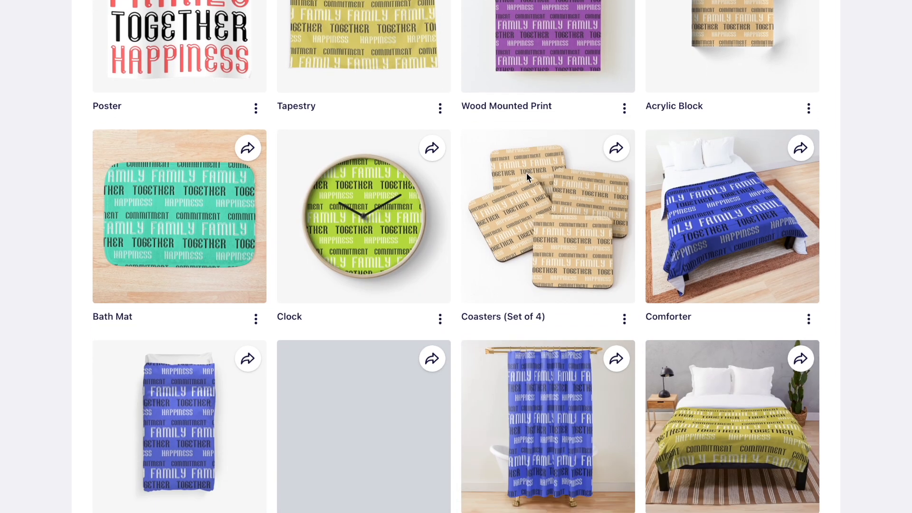
{"action": "scroll", "coordinate": [526, 176], "scroll_direction": "down", "scroll_amount": 3}
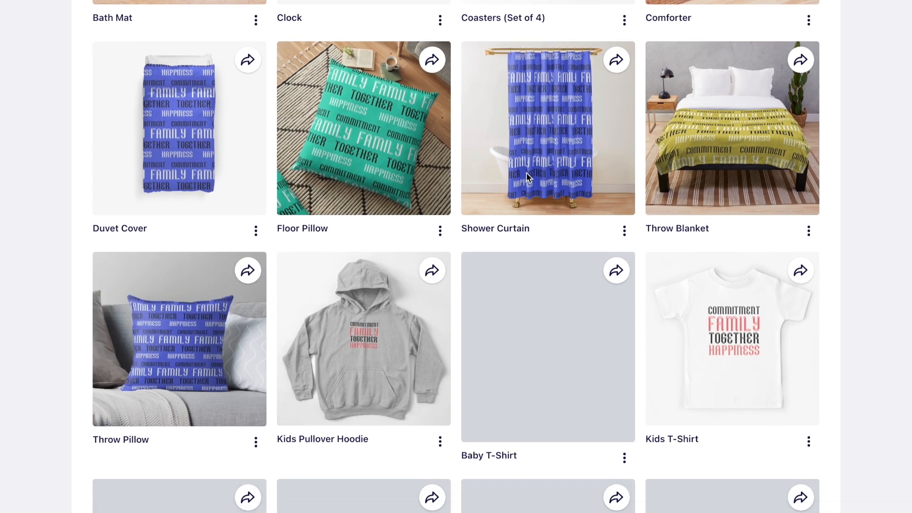
Examine the remaining previews of baby clothing, bags, mugs, socks, stationery and the apron
{"action": "scroll", "coordinate": [526, 176], "scroll_direction": "down", "scroll_amount": 10}
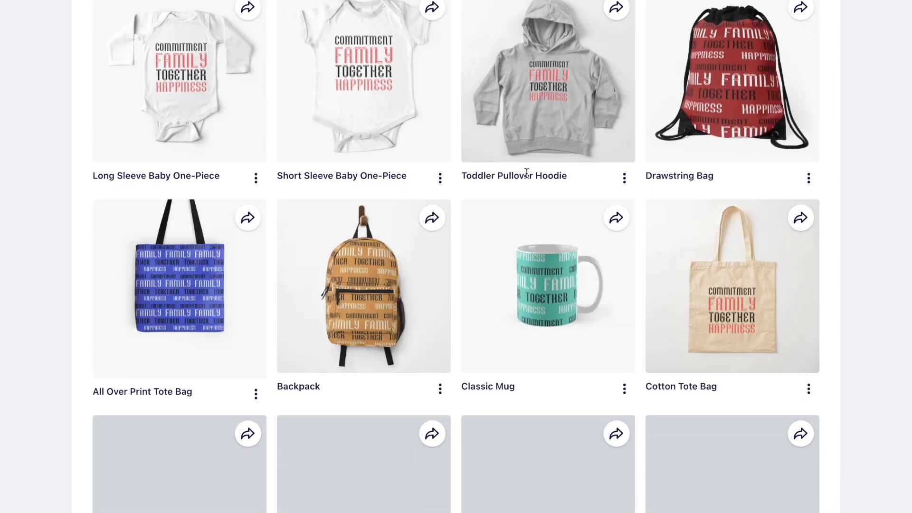
{"action": "scroll", "coordinate": [526, 177], "scroll_direction": "down", "scroll_amount": 5}
{"action": "scroll", "coordinate": [526, 173], "scroll_direction": "down", "scroll_amount": 7}
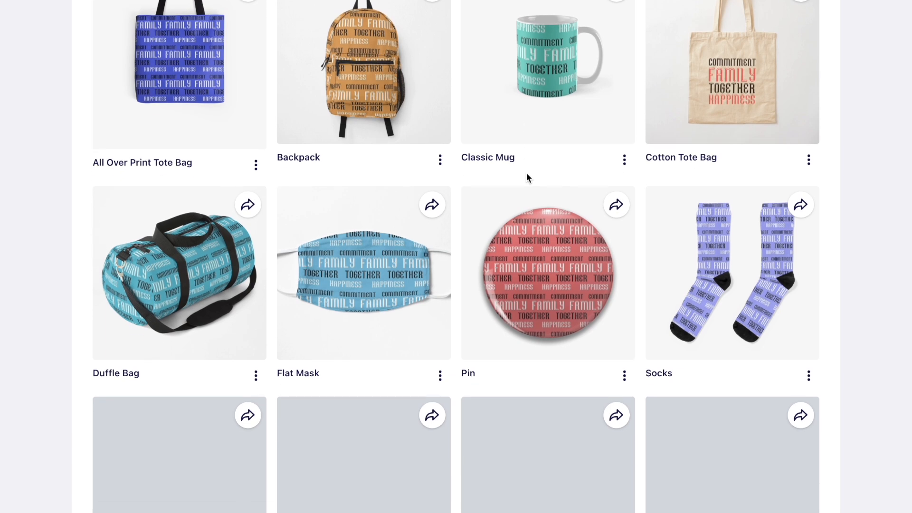
{"action": "scroll", "coordinate": [526, 177], "scroll_direction": "down", "scroll_amount": 3}
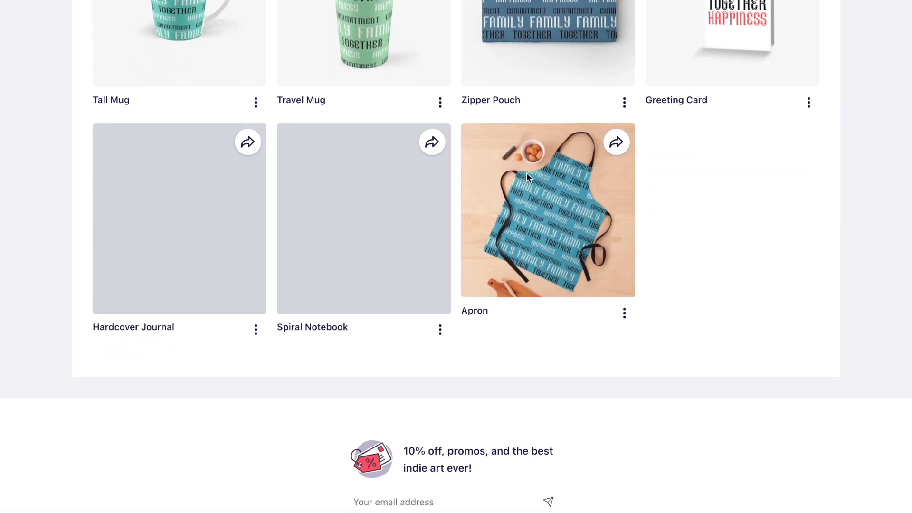
{"action": "scroll", "coordinate": [625, 245], "scroll_direction": "up", "scroll_amount": 3}
{"action": "scroll", "coordinate": [625, 245], "scroll_direction": "up", "scroll_amount": 1}
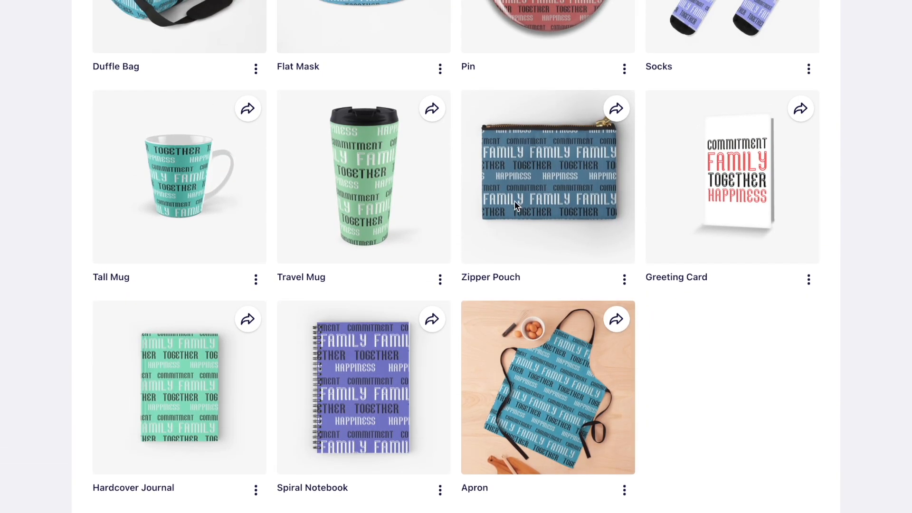
{"action": "scroll", "coordinate": [514, 201], "scroll_direction": "up", "scroll_amount": 6}
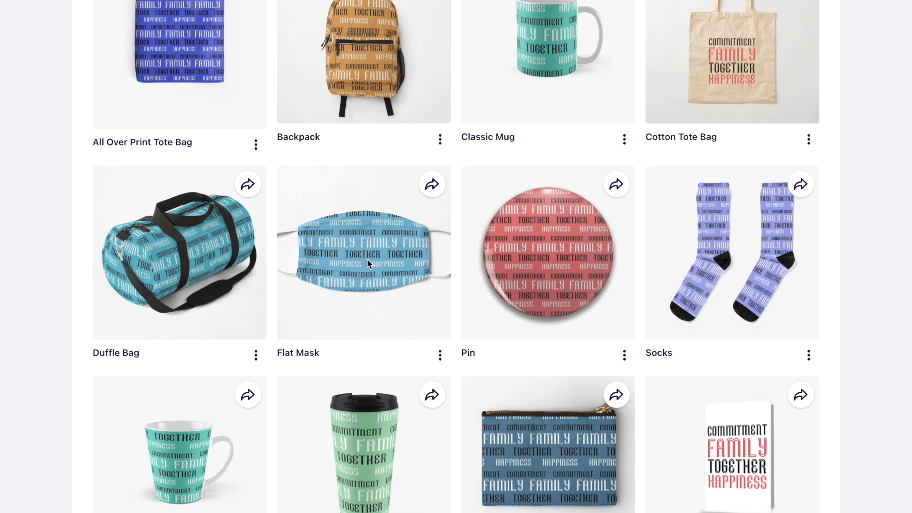
{"action": "scroll", "coordinate": [368, 260], "scroll_direction": "up", "scroll_amount": 3}
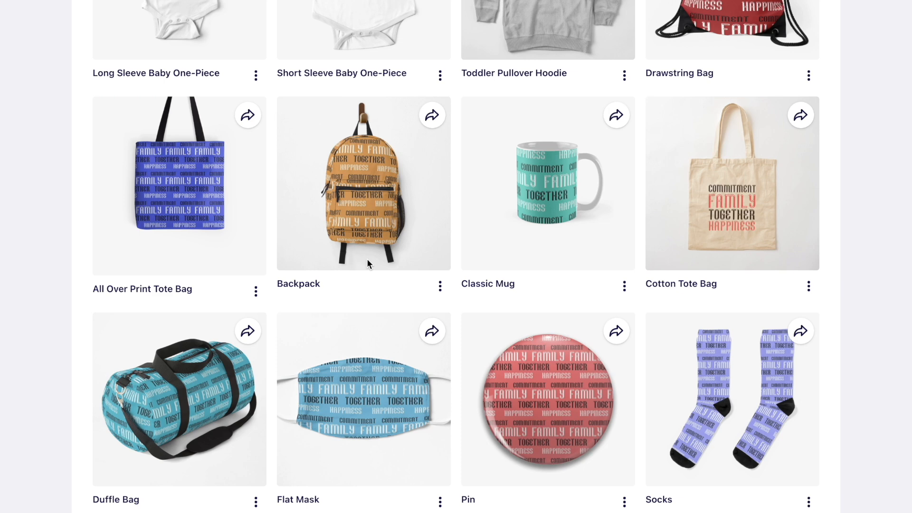